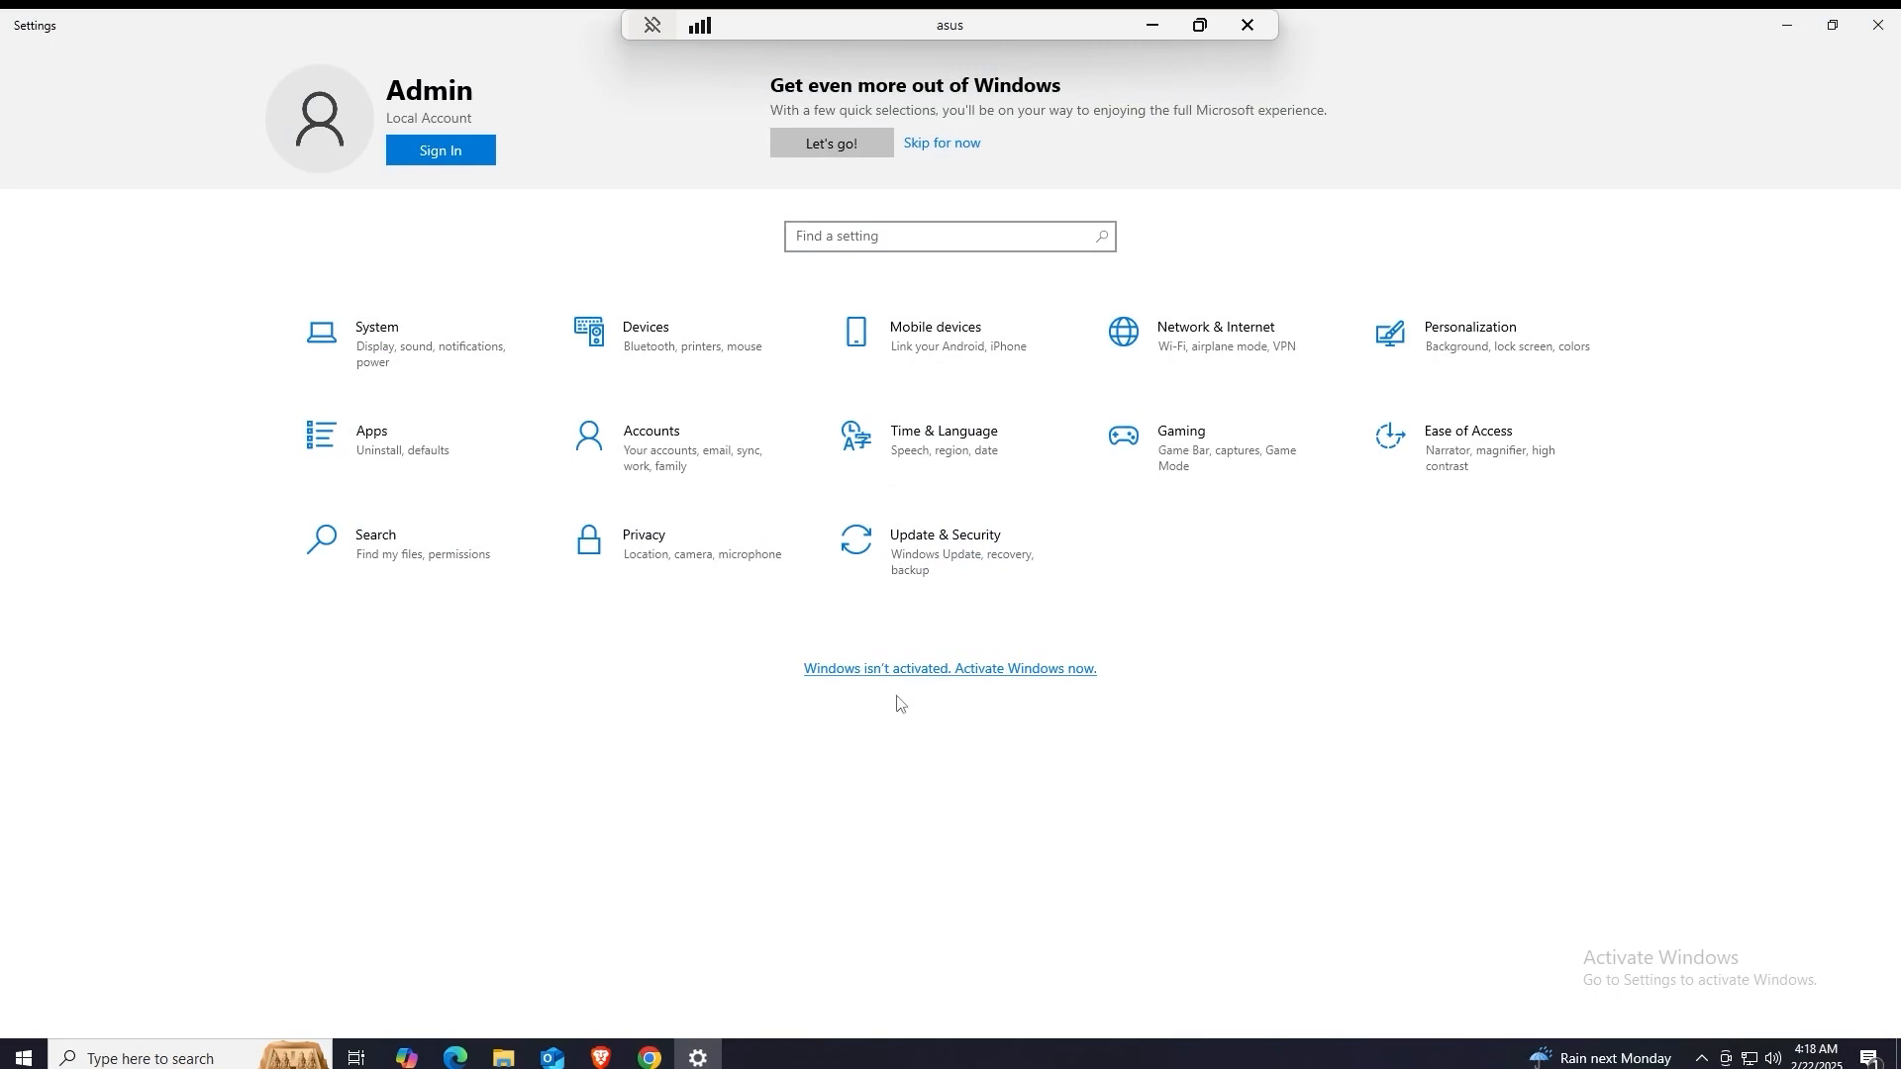
Step: Close the Settings window
{"action": "left_click", "coordinate": [1878, 25]}
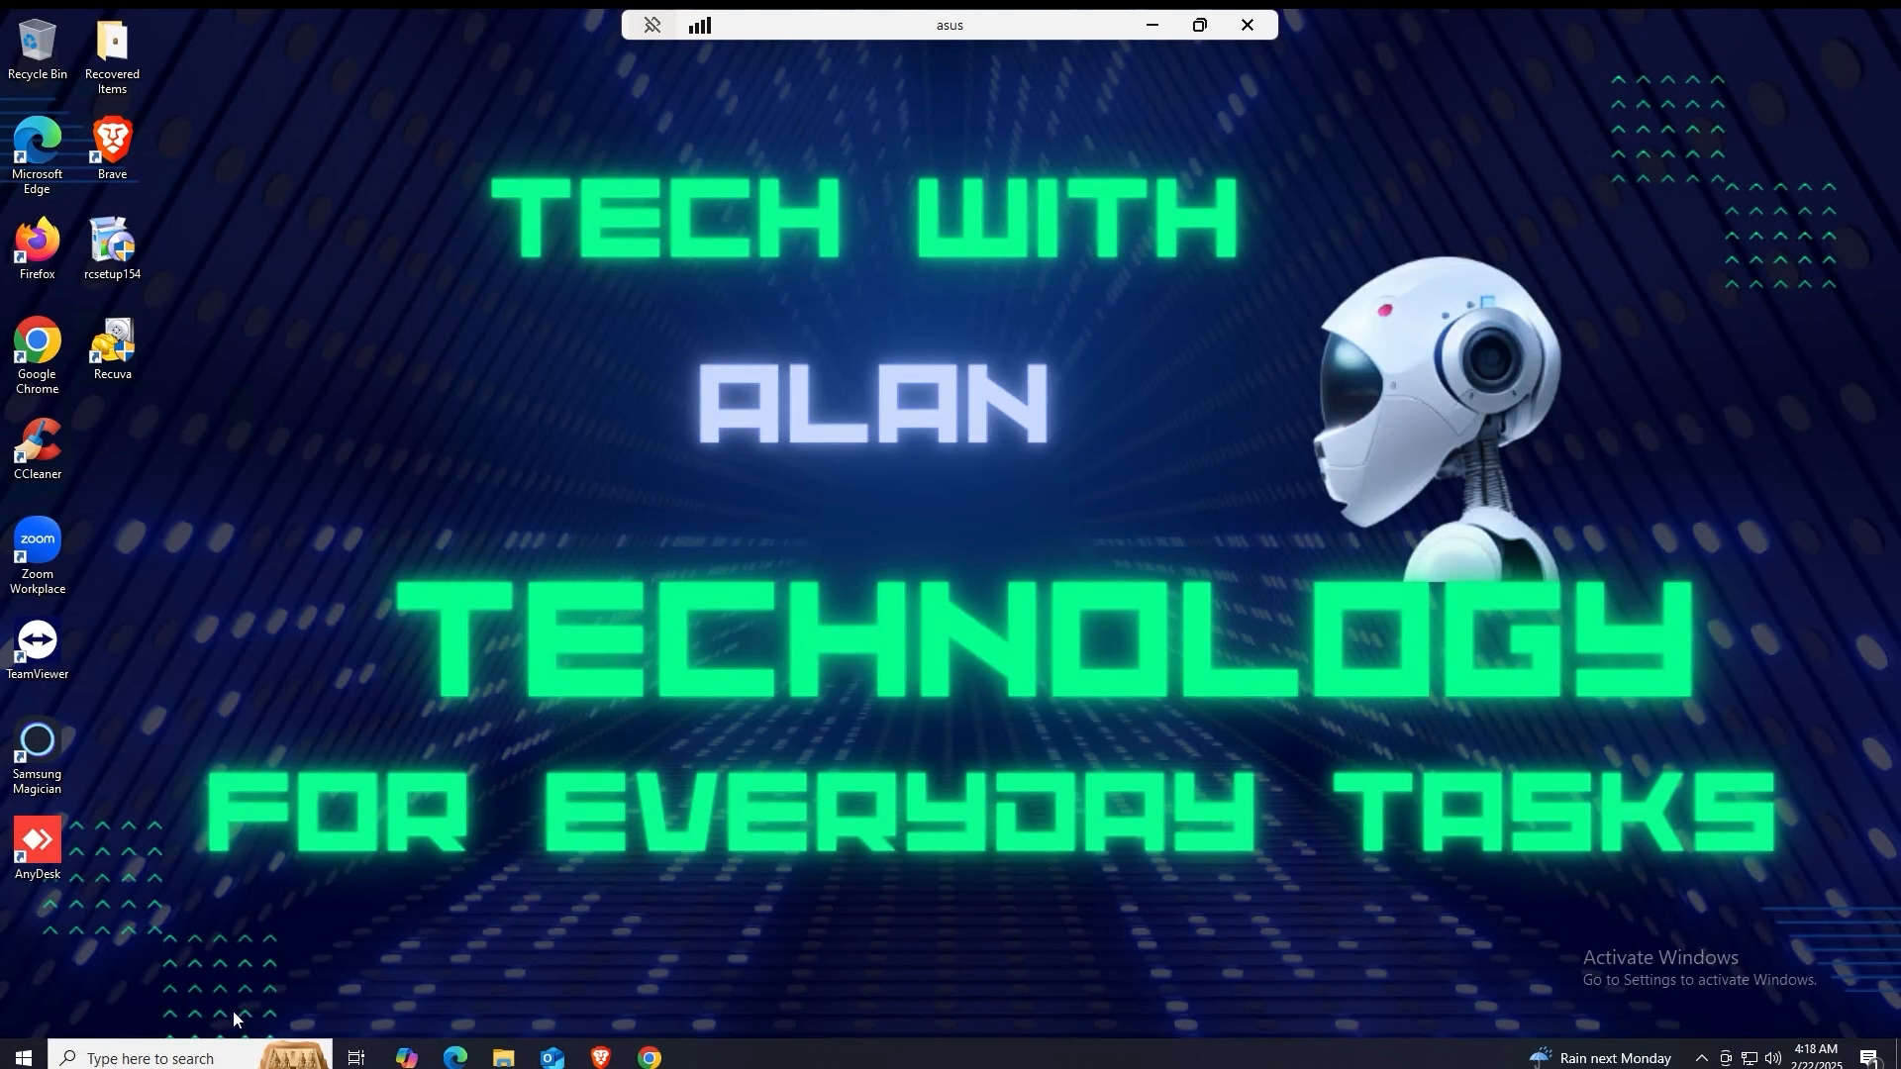
{"action": "left_click", "coordinate": [198, 1057]}
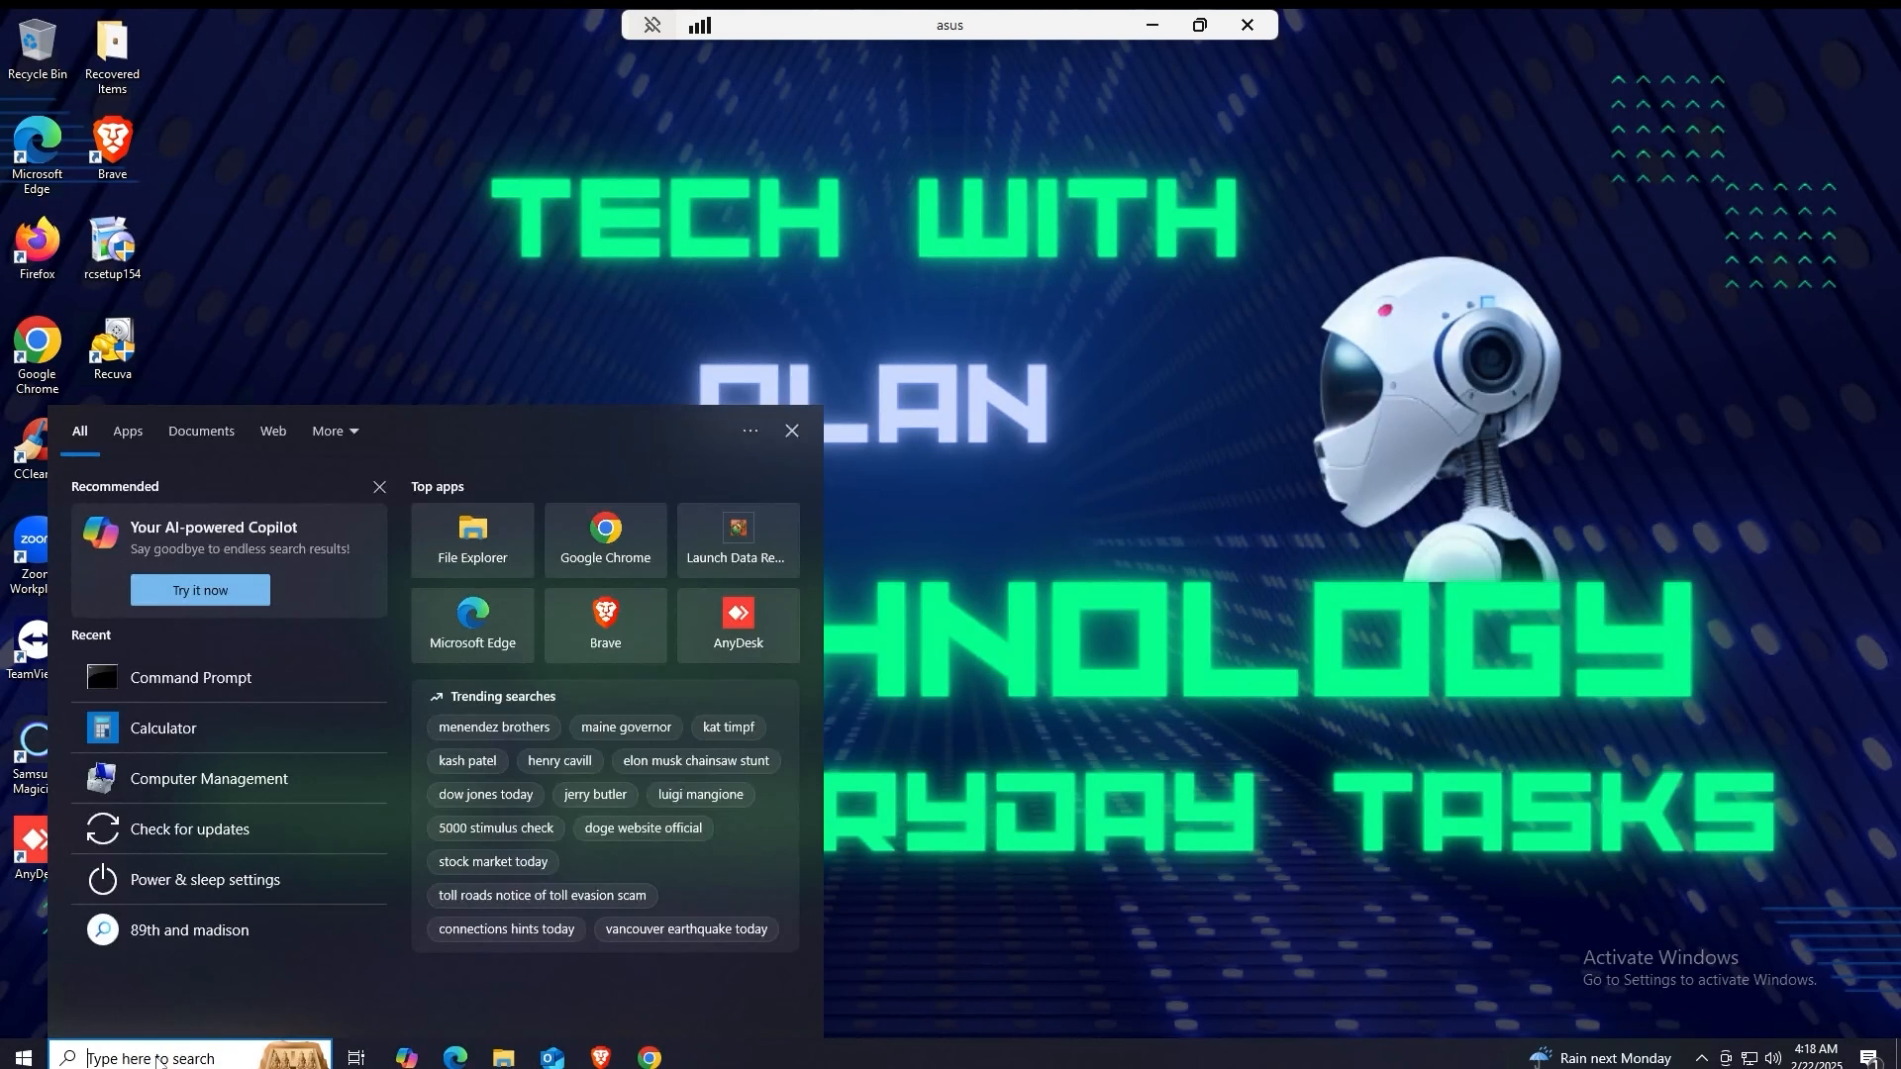
{"action": "left_click", "coordinate": [755, 569]}
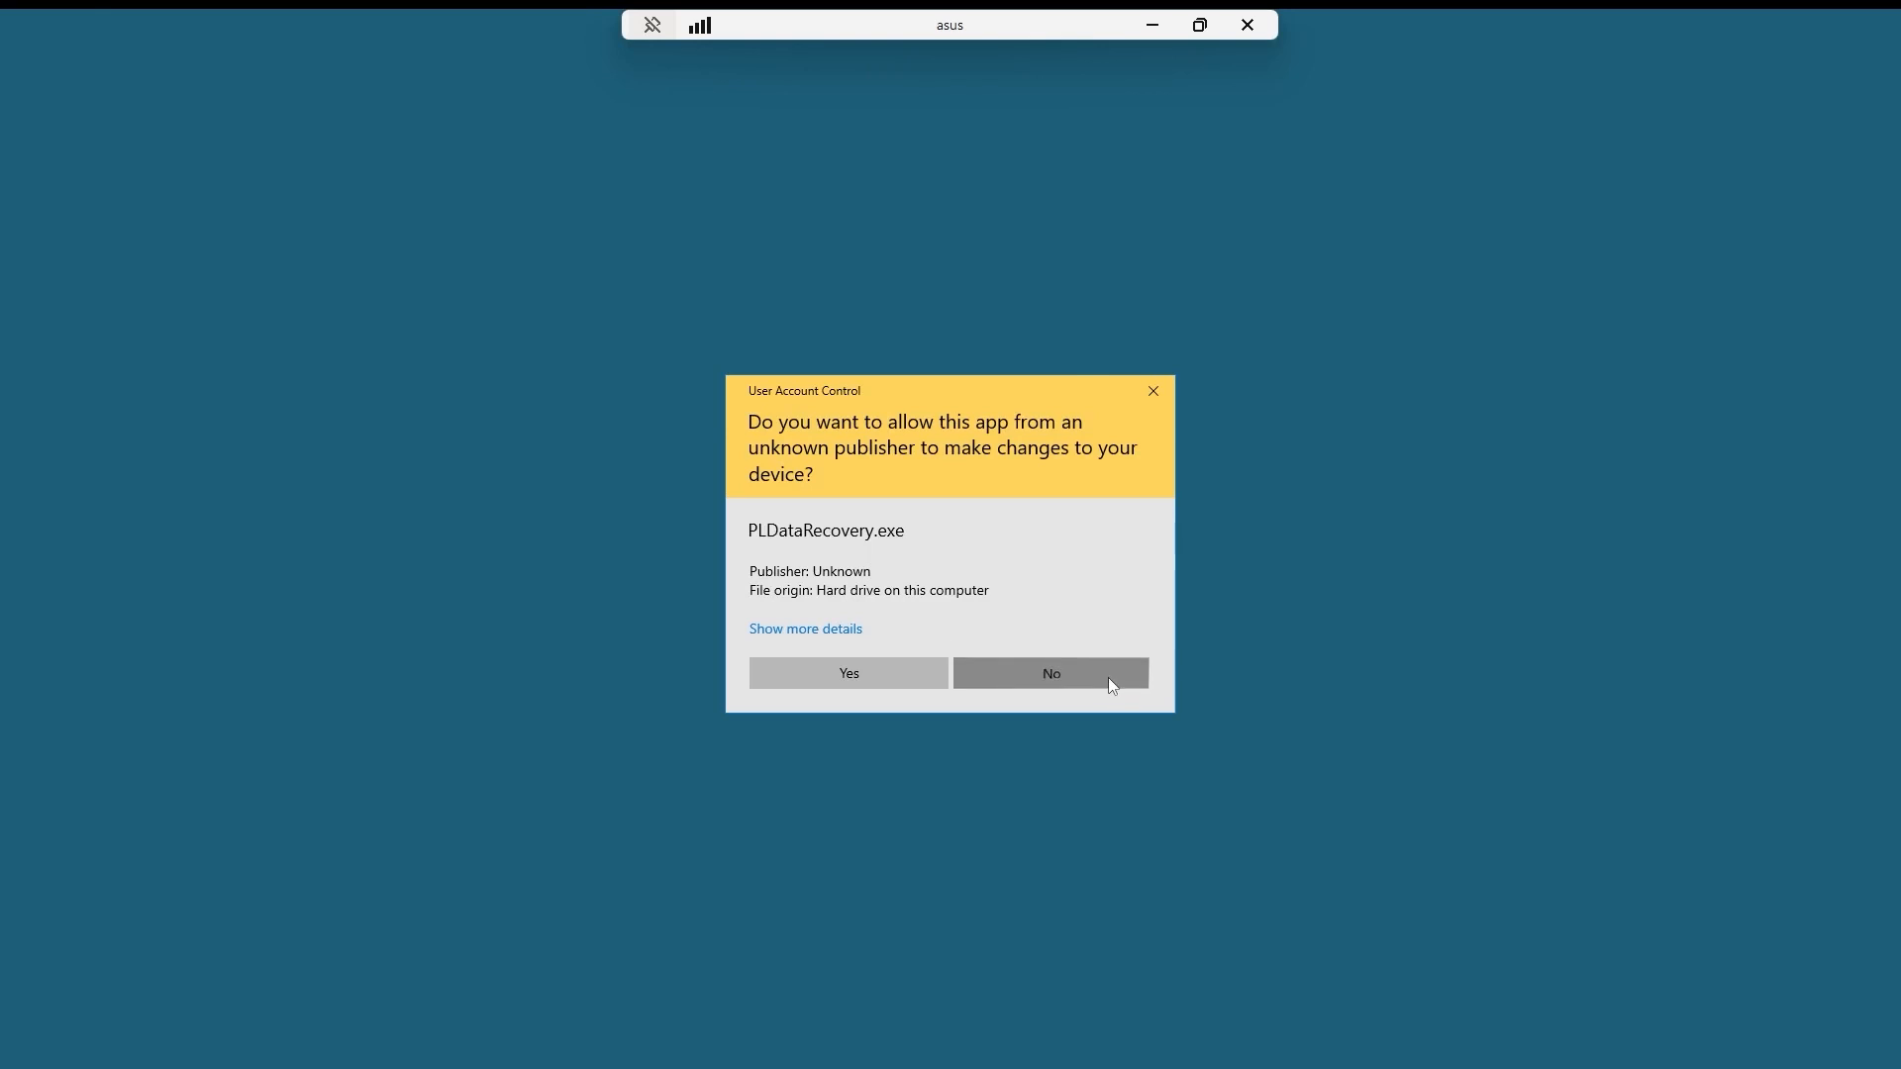
{"action": "left_click", "coordinate": [1109, 679]}
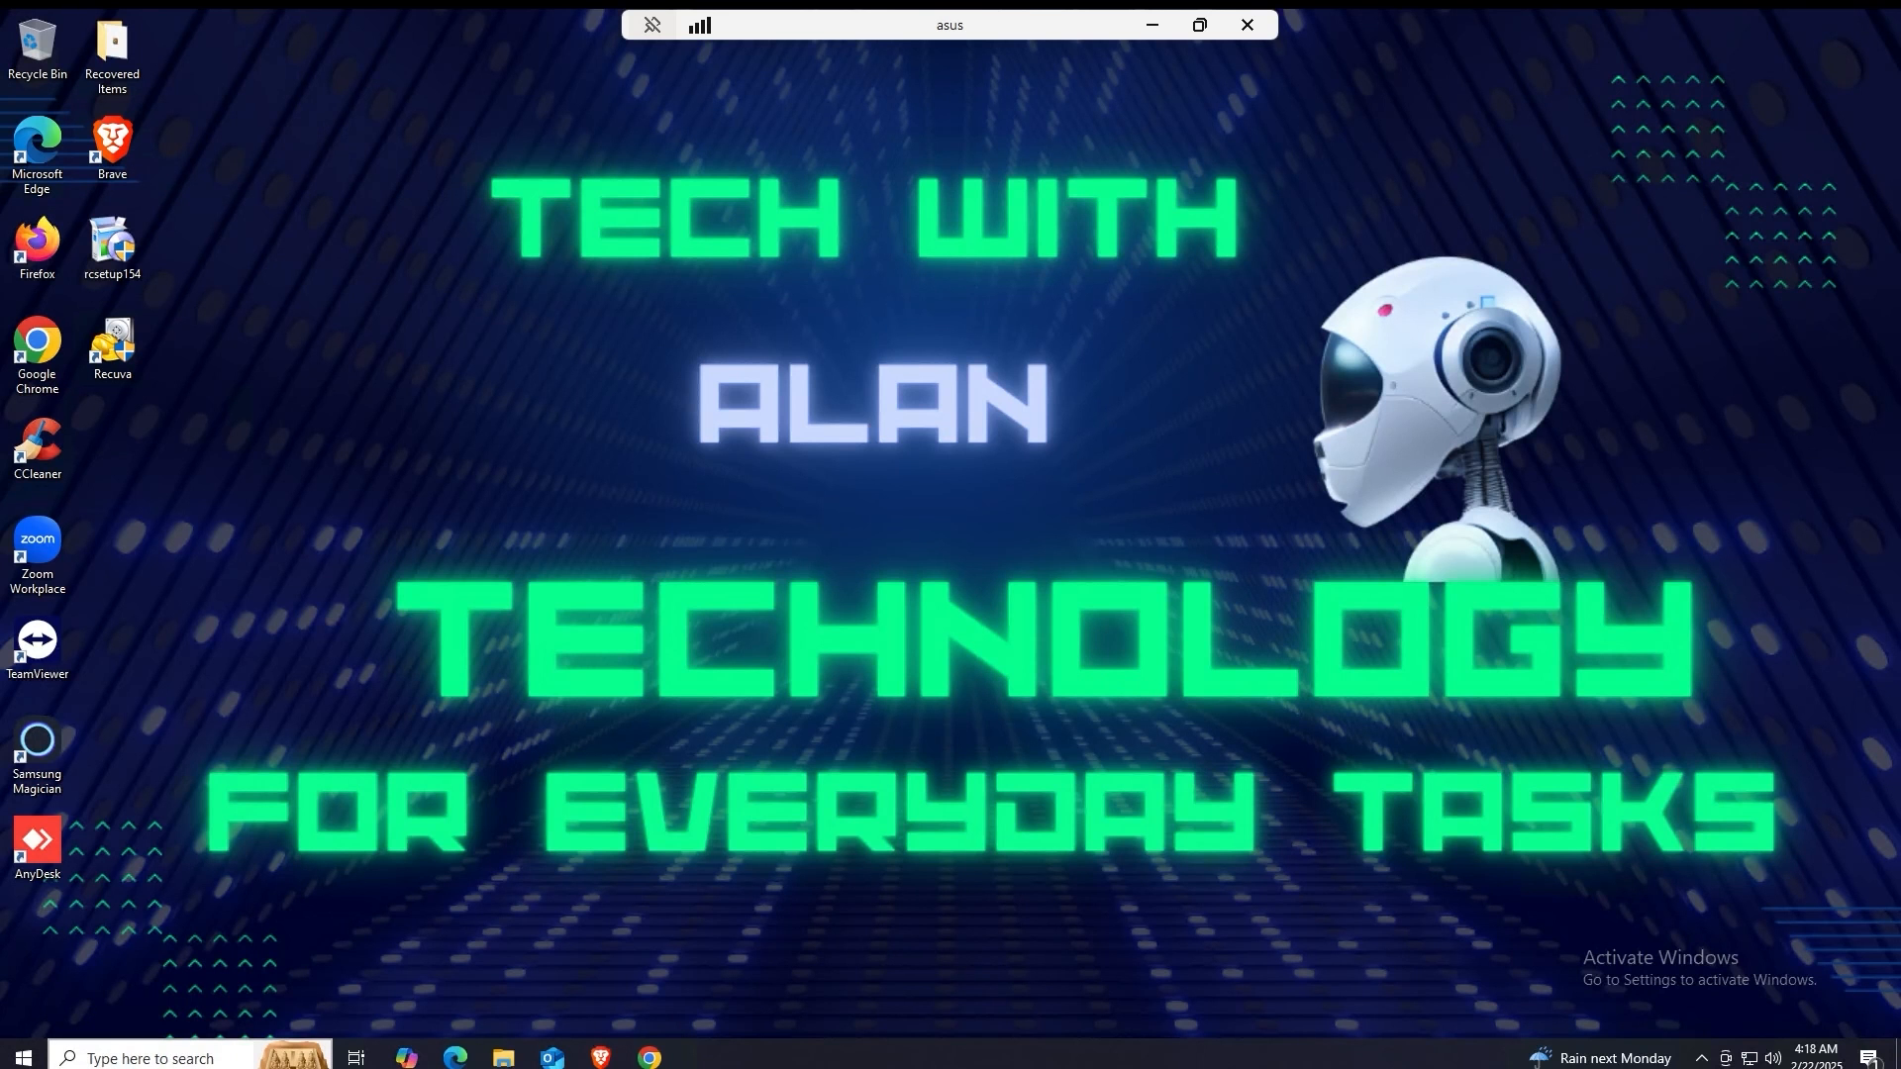
Step: Find Computer Management by searching for "computer", view its Disk Management section, and close the window
{"action": "left_click", "coordinate": [168, 1057]}
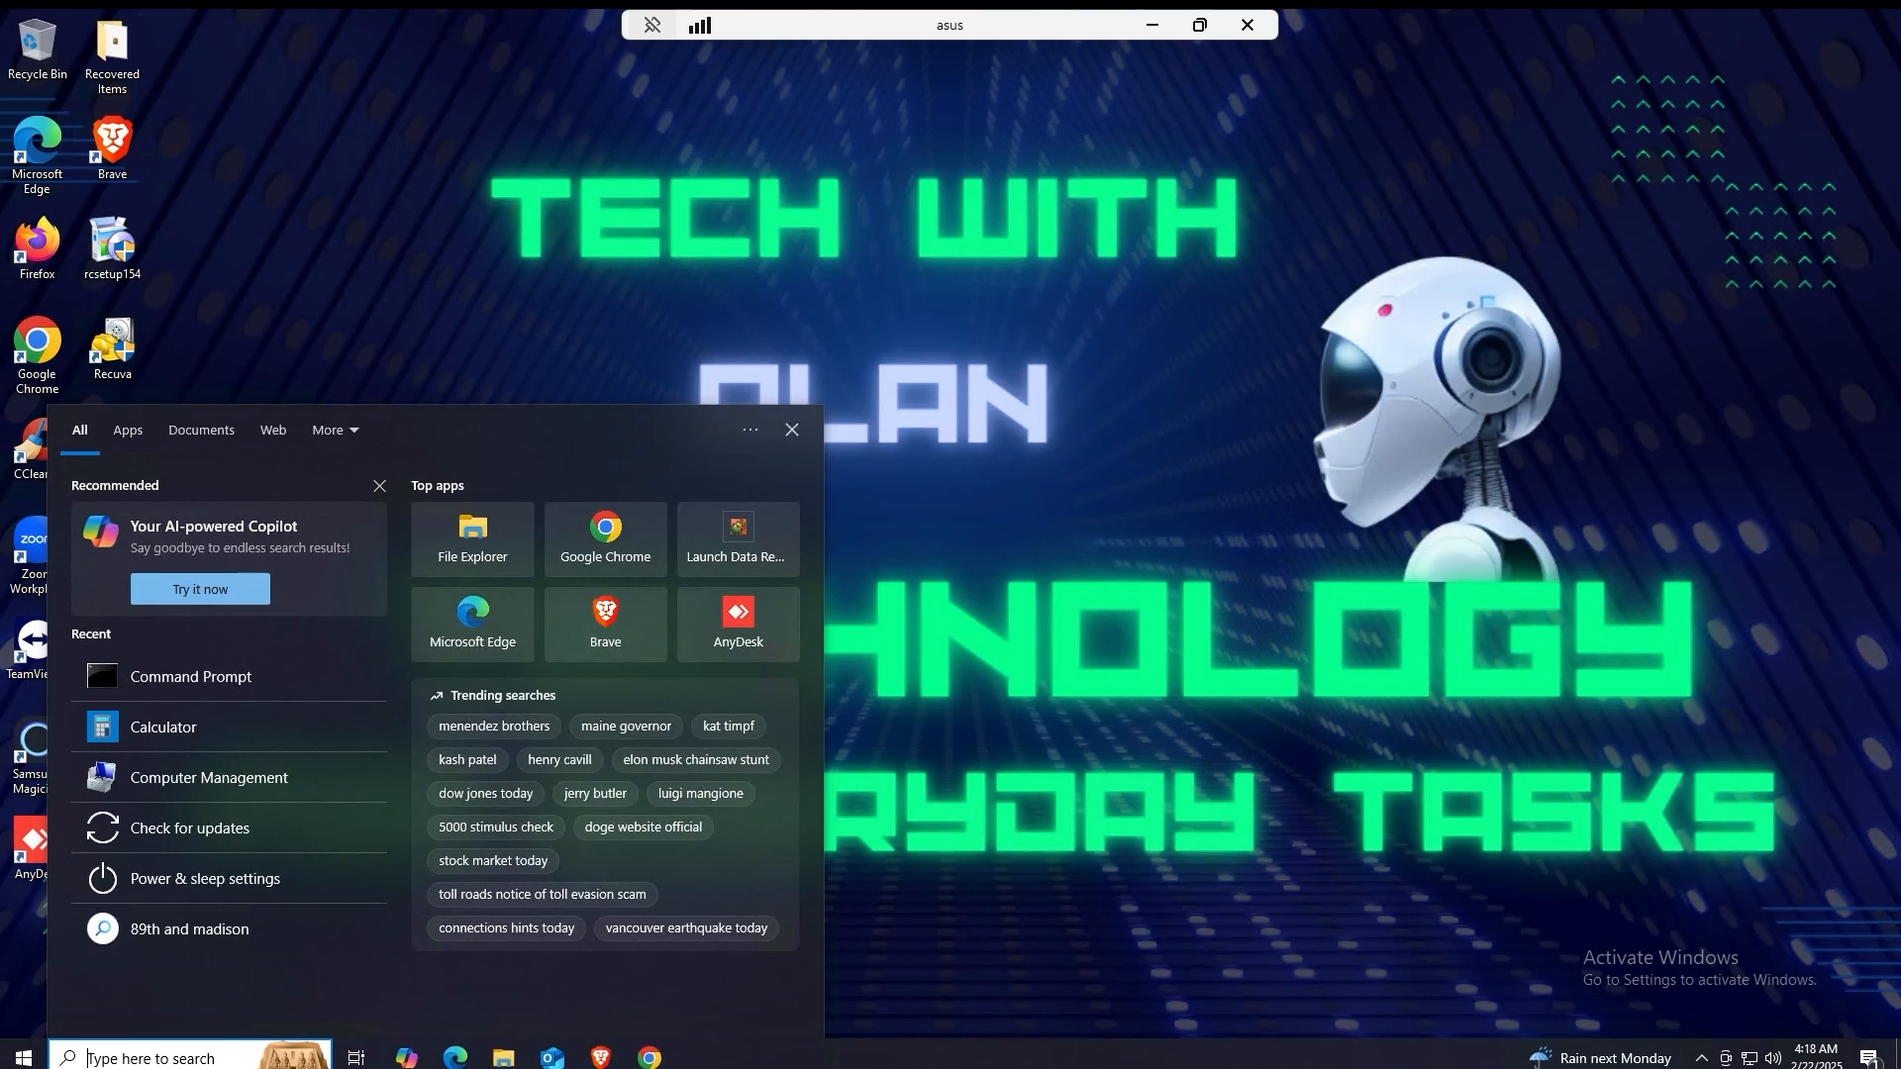
{"action": "type", "text": "compu"}
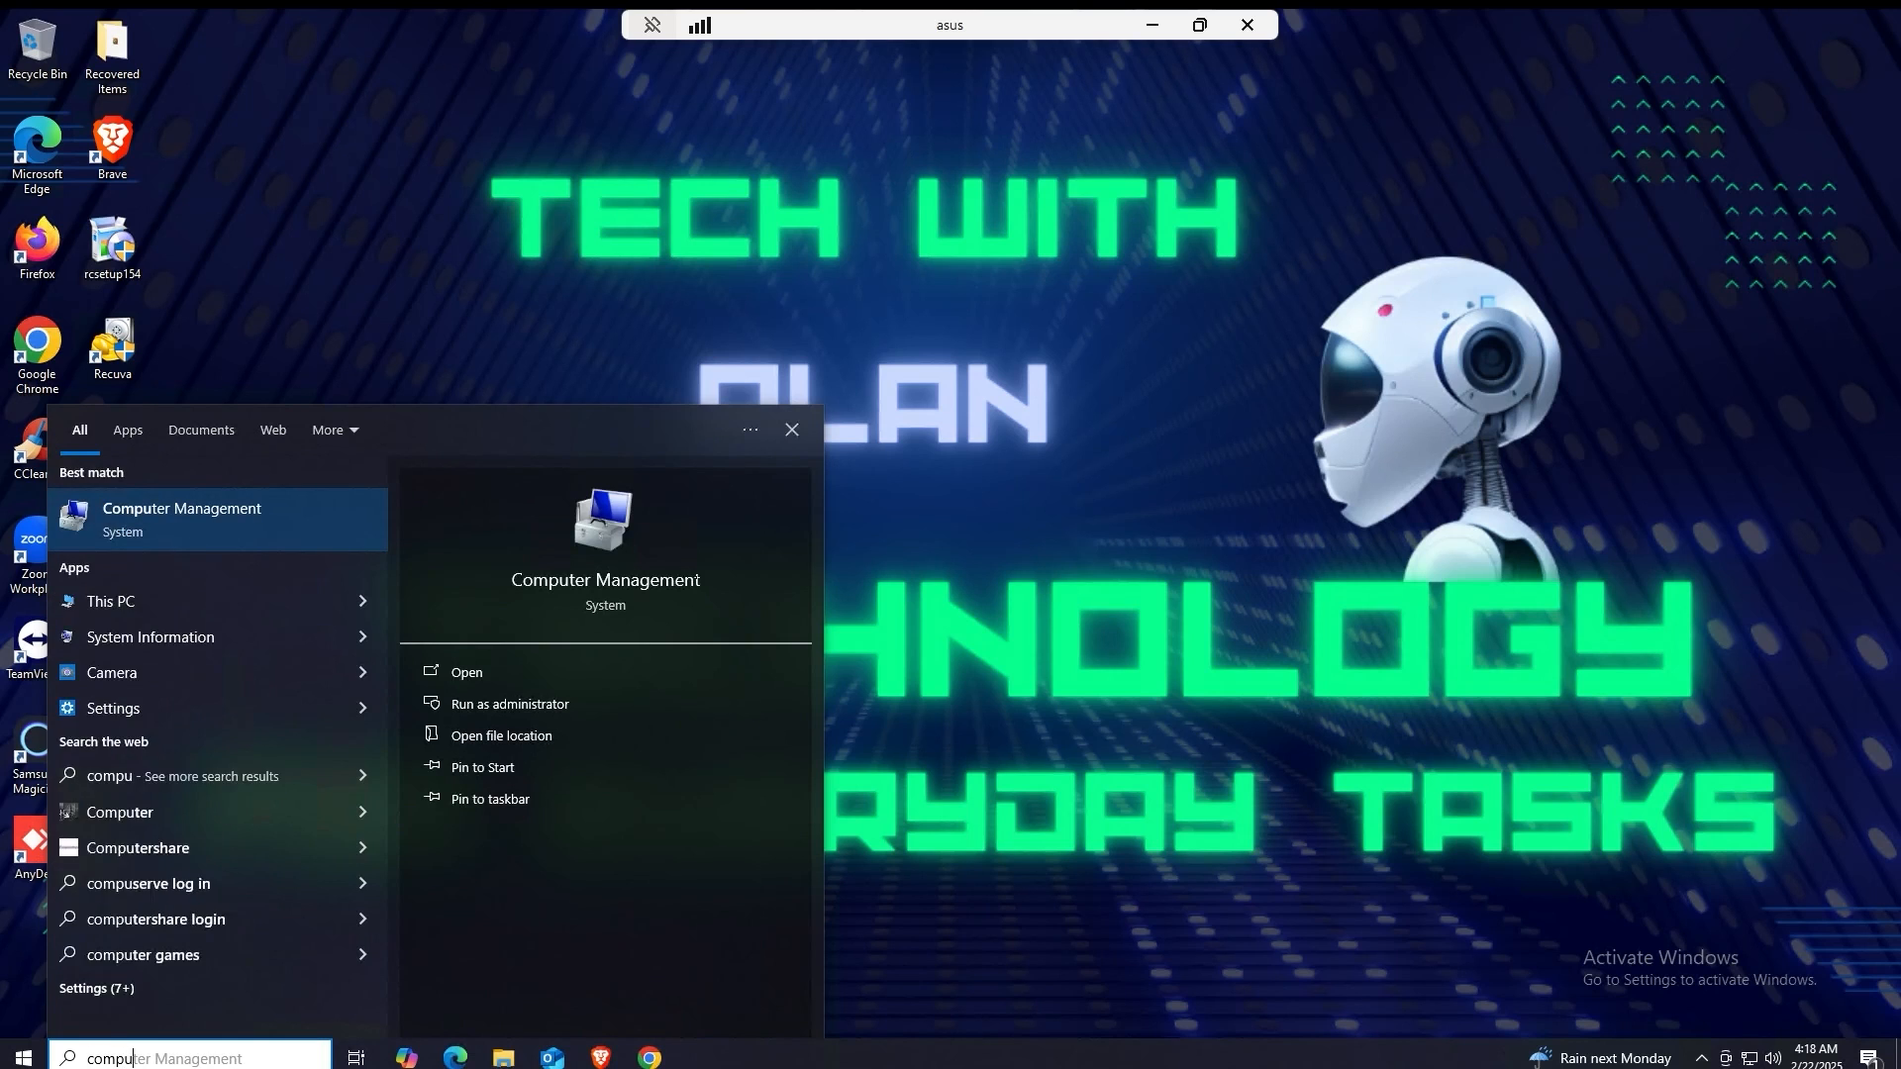
{"action": "type", "text": "ter"}
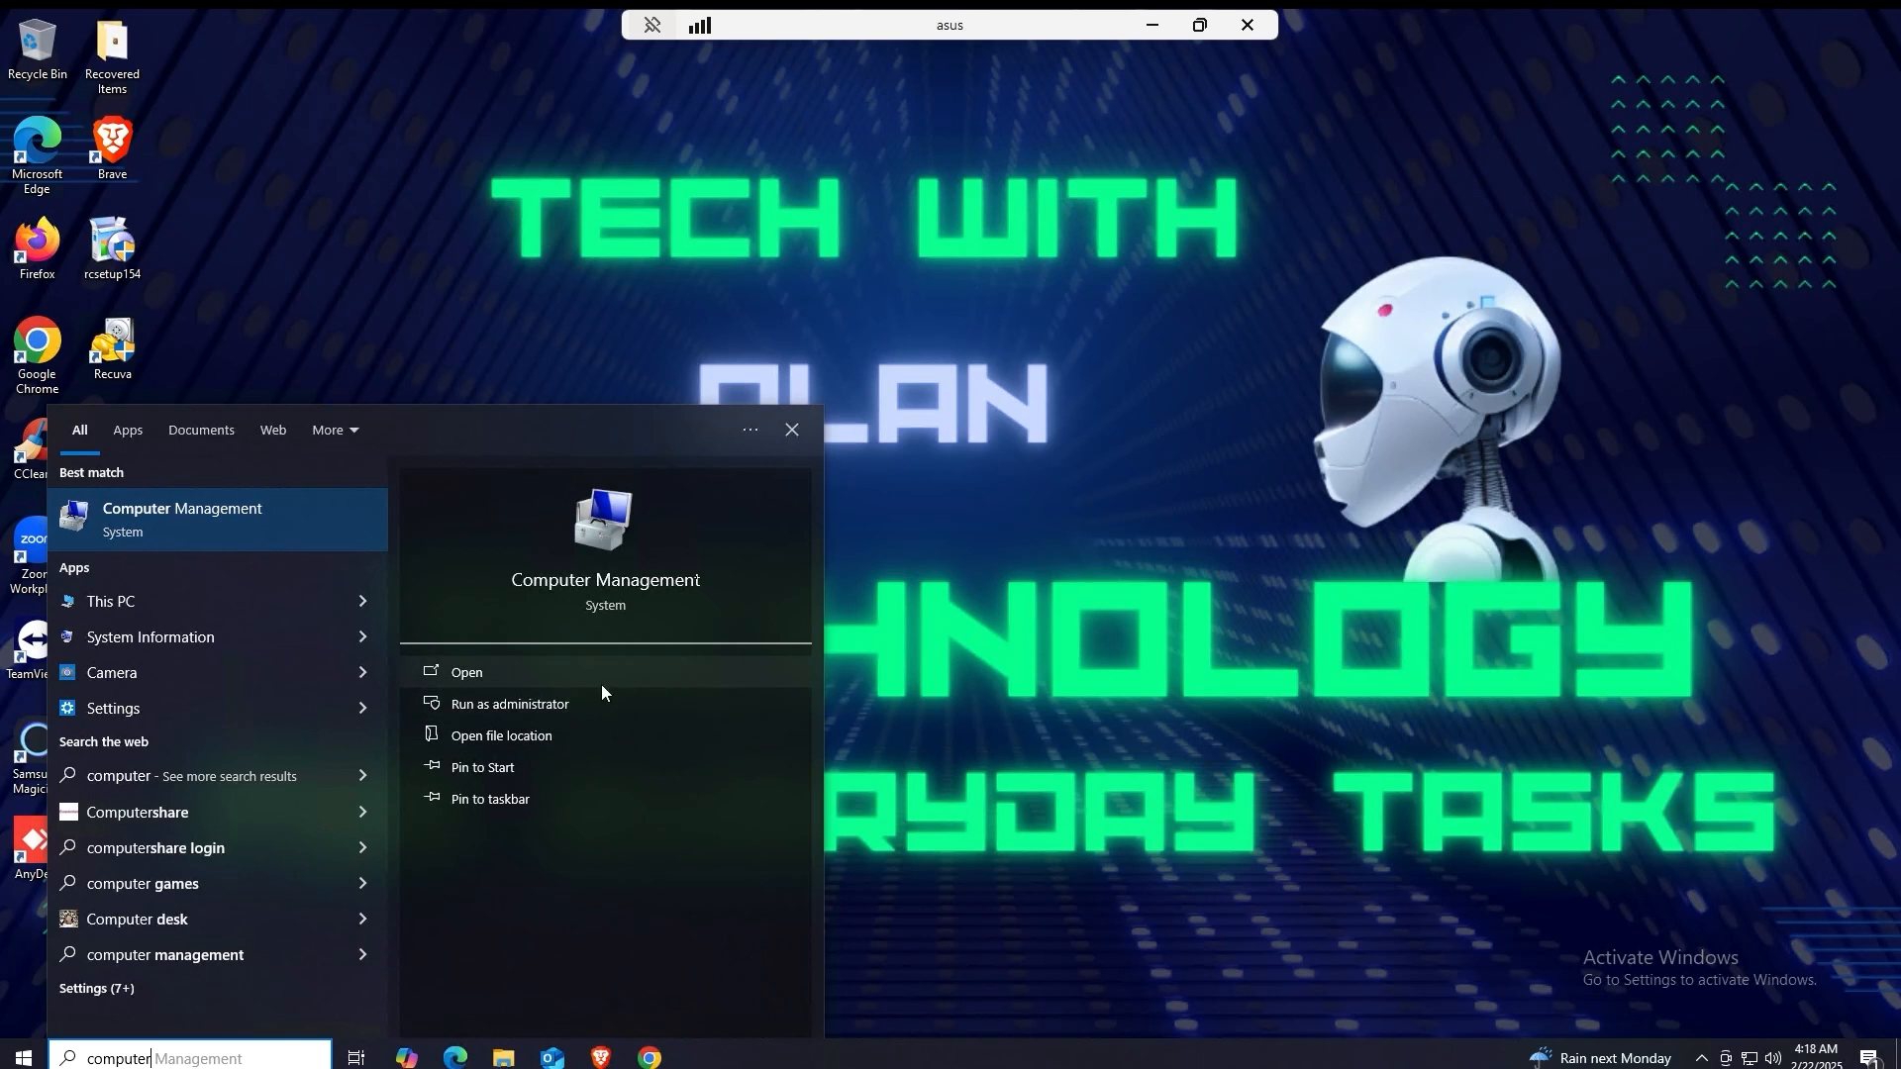
{"action": "left_click", "coordinate": [127, 515]}
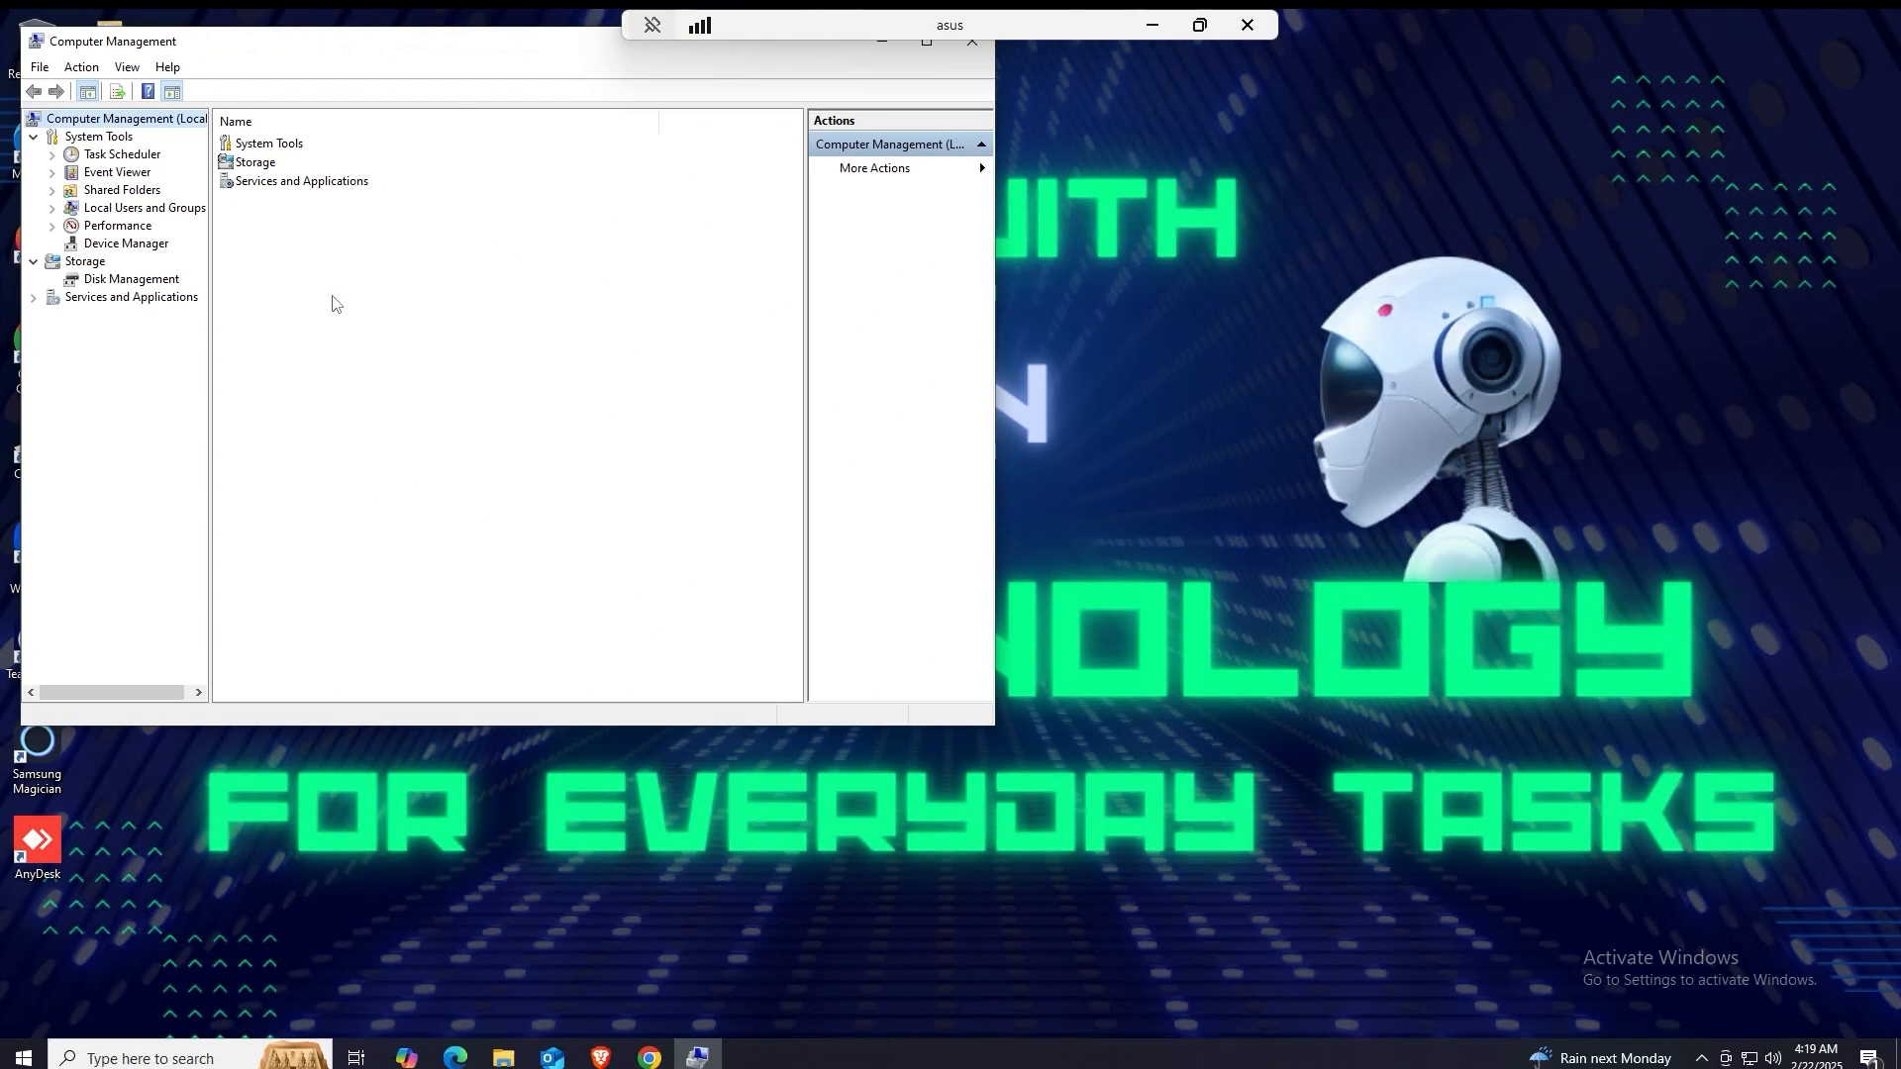
{"action": "left_click", "coordinate": [375, 309]}
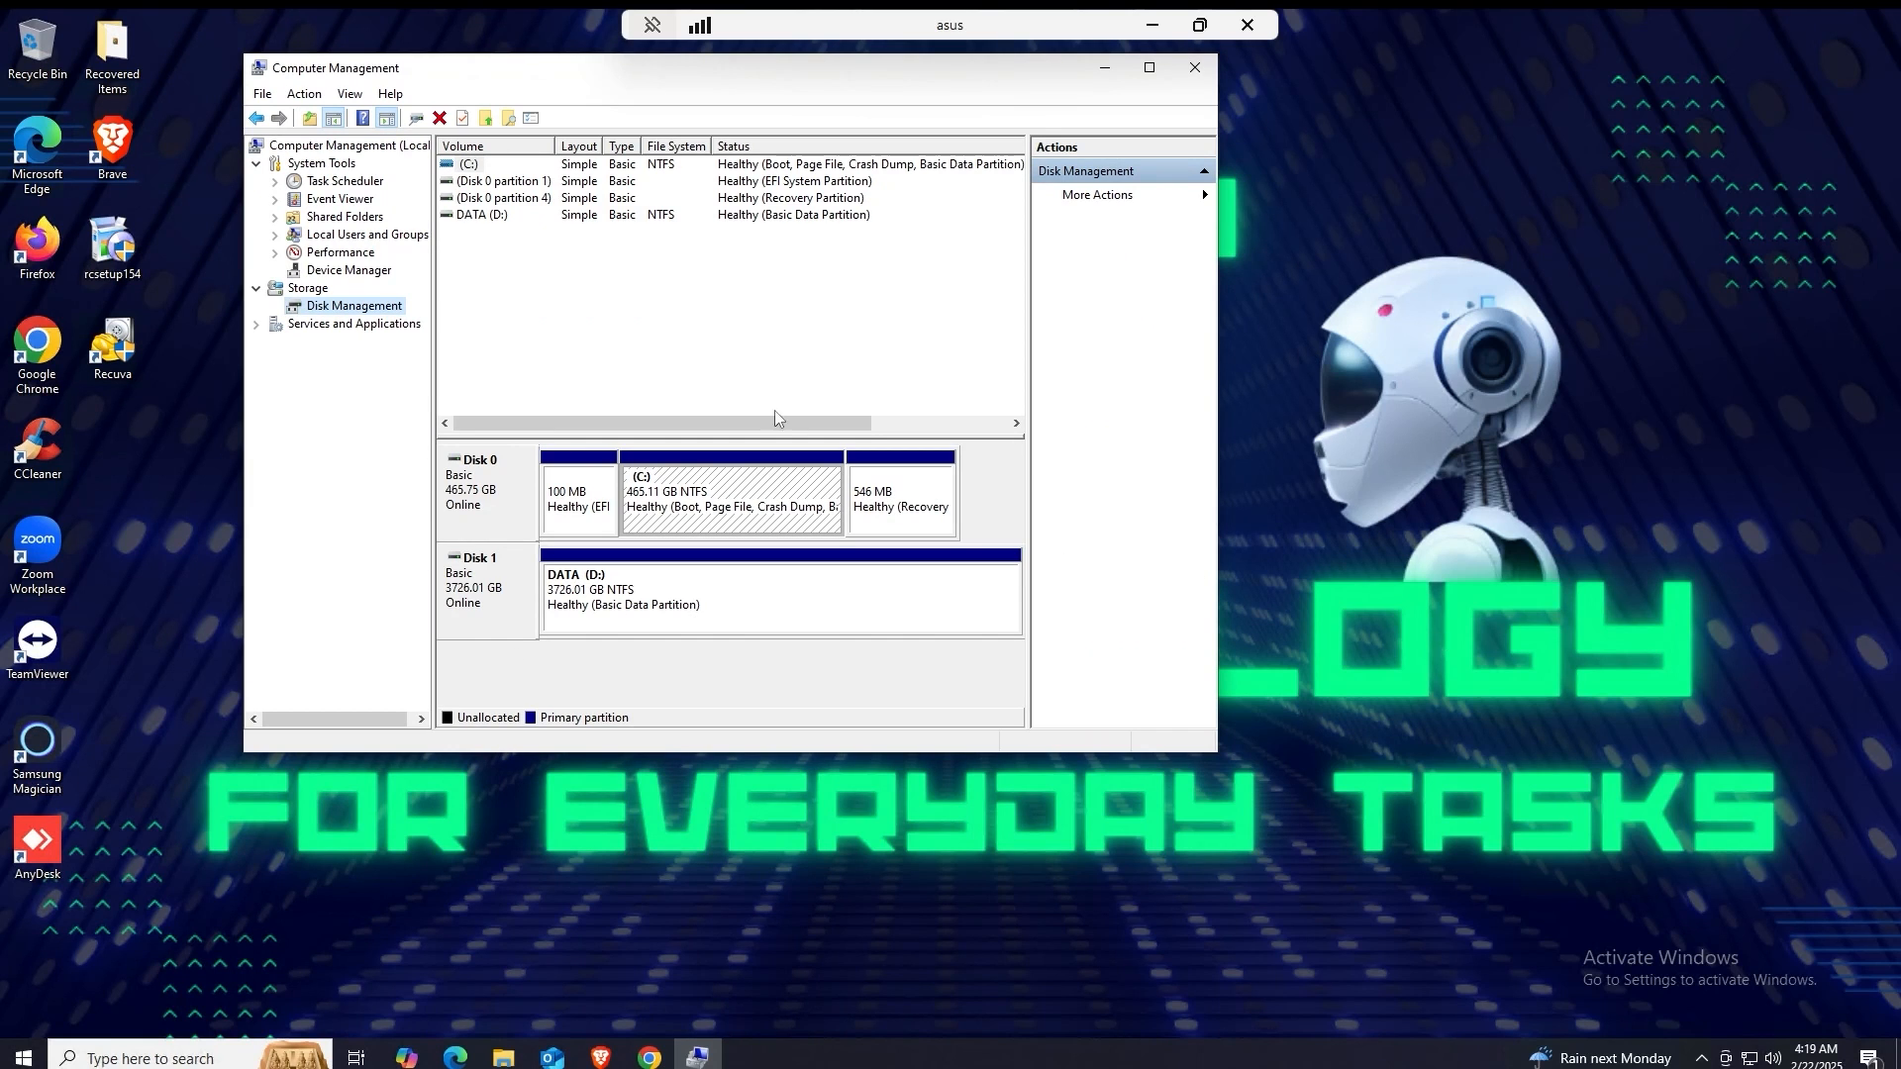
{"action": "left_click", "coordinate": [1193, 68]}
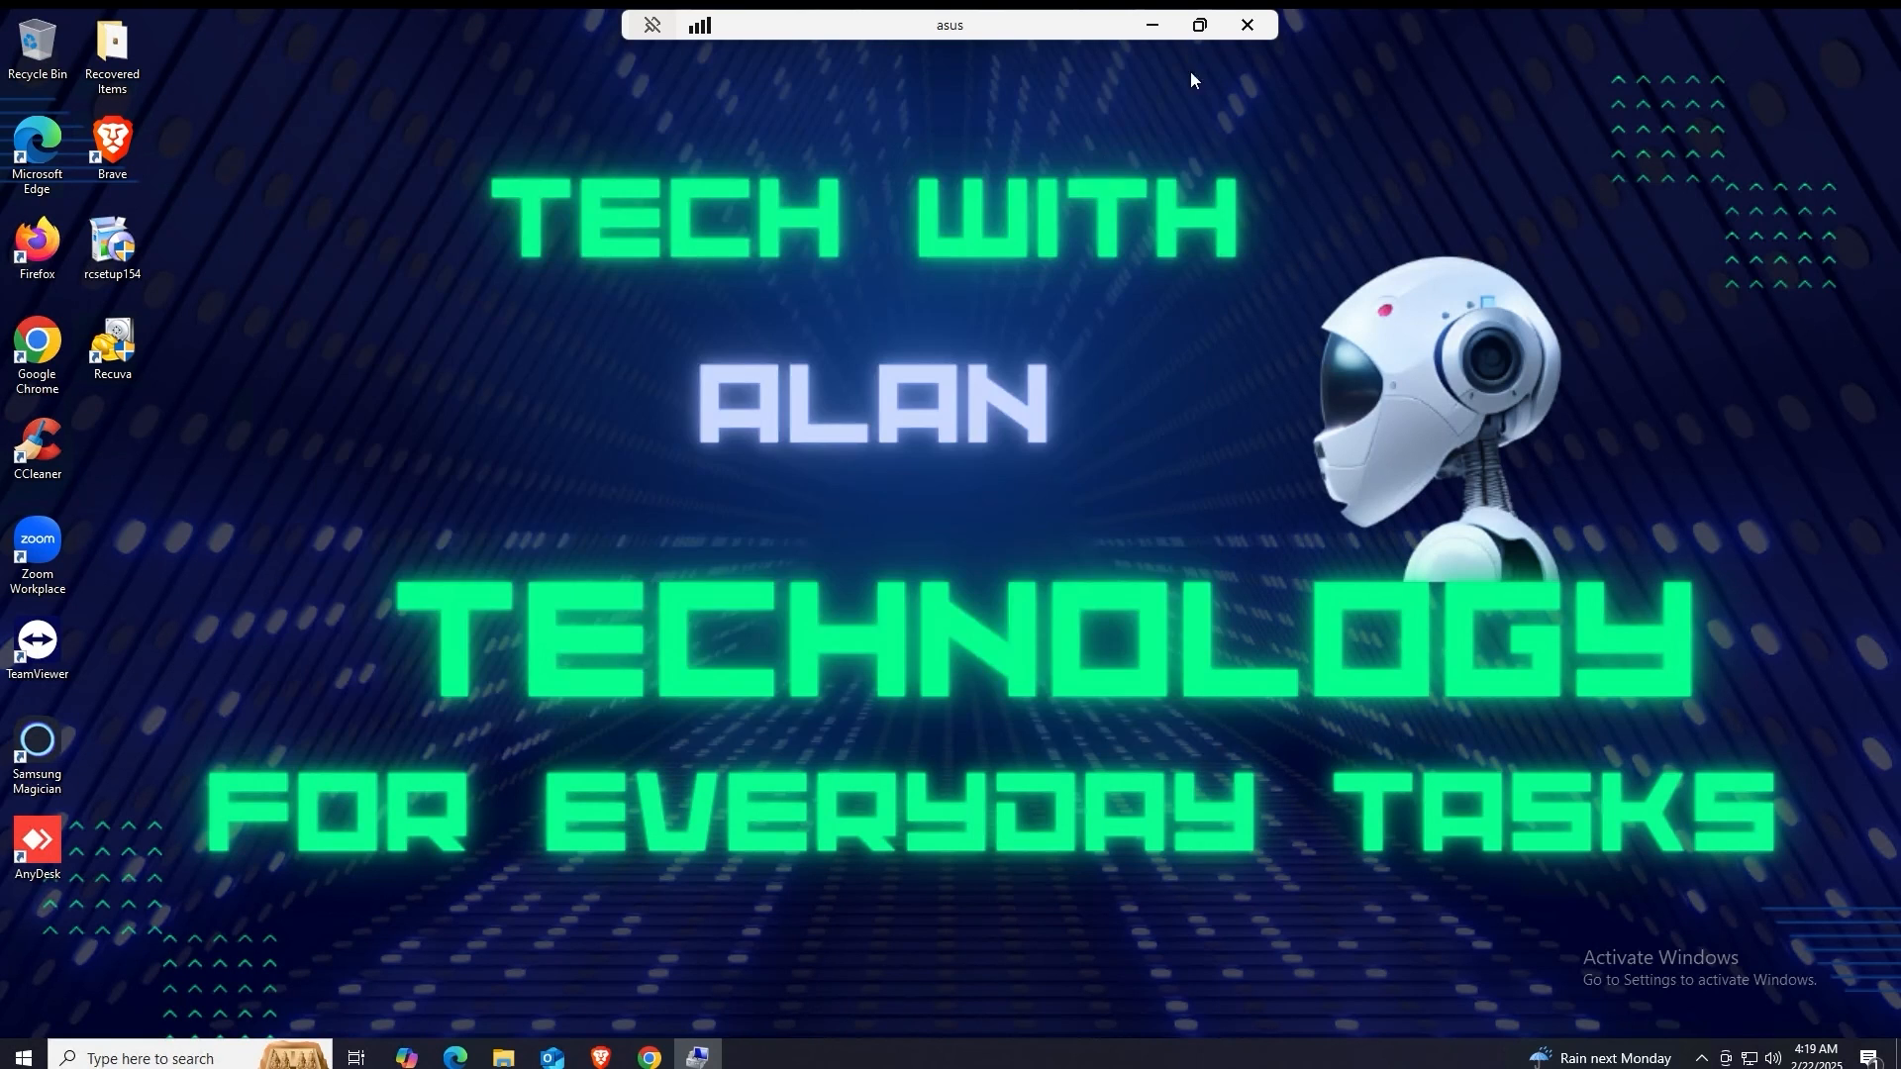
Step: Search for "computer", run Computer Management as administrator, and show Disk Management in a maximized window
{"action": "key", "text": "super+s"}
{"action": "type", "text": "co"}
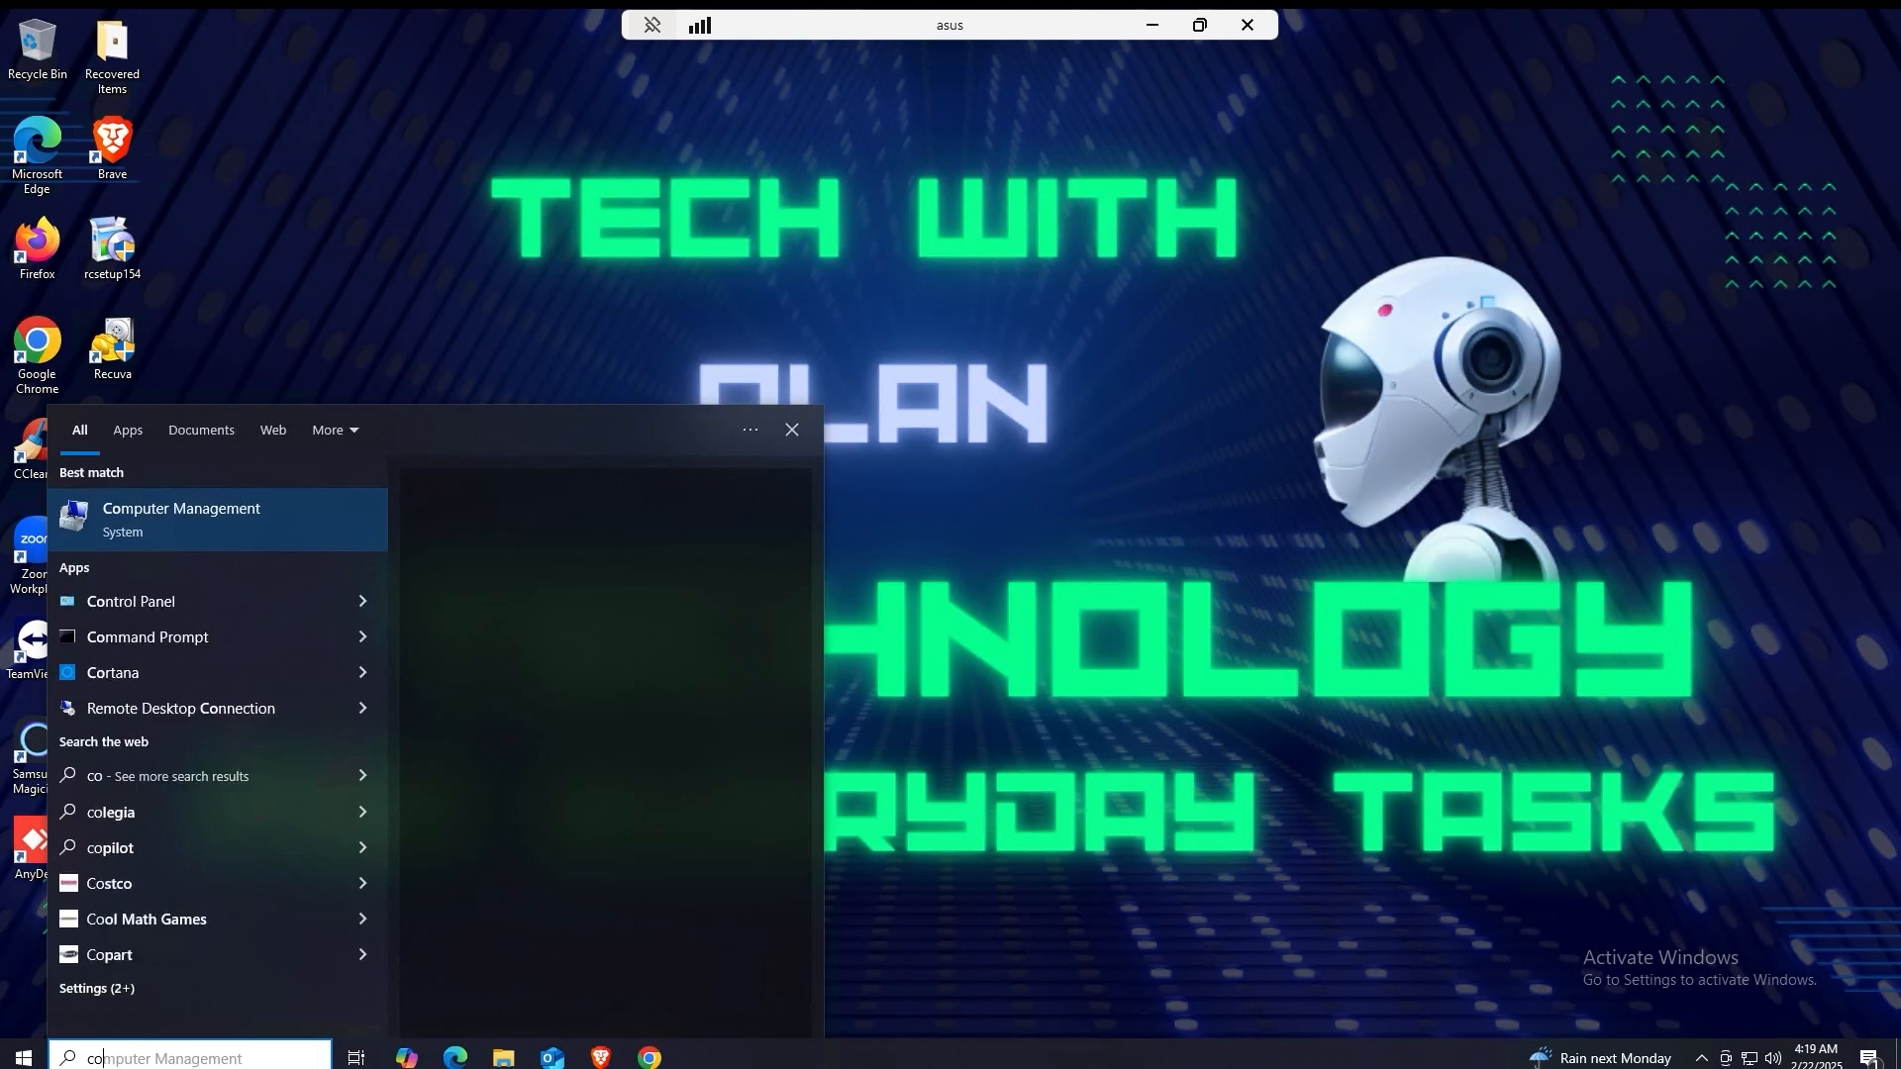
{"action": "type", "text": "mputer"}
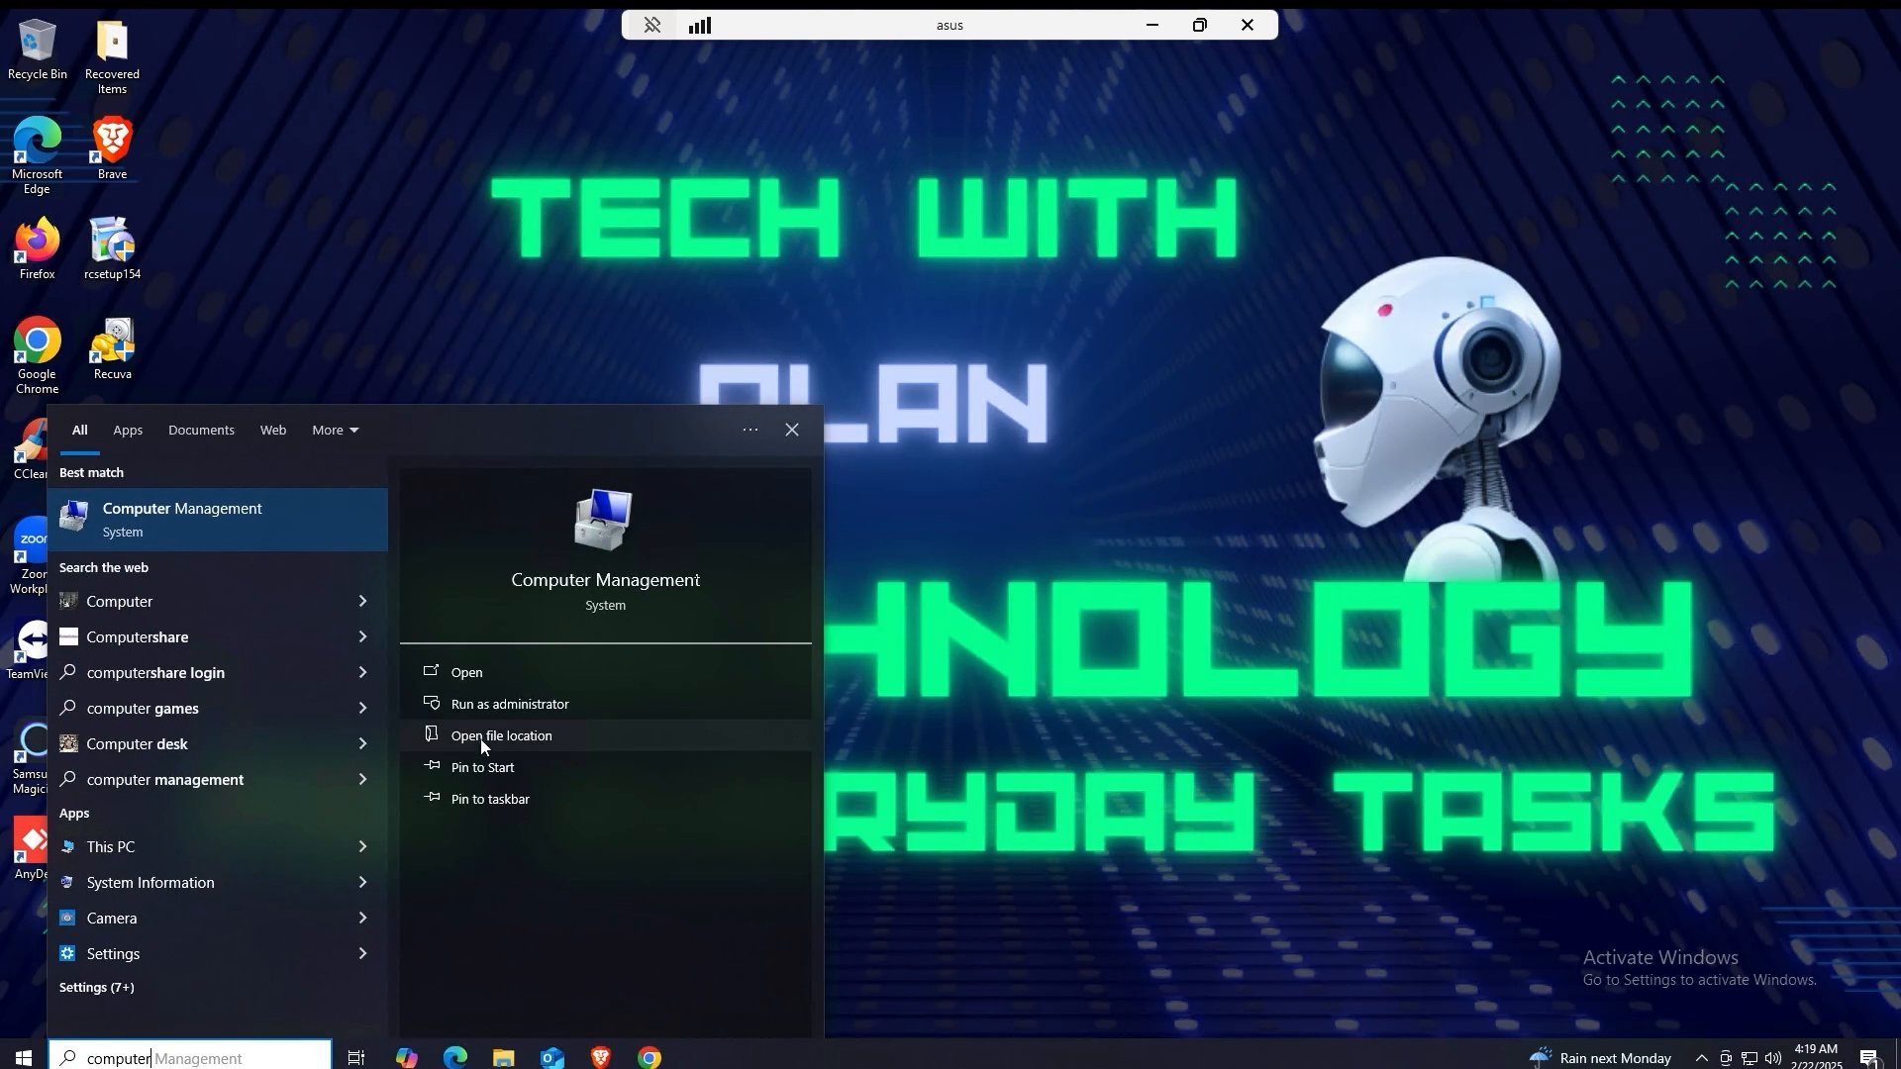
{"action": "left_click", "coordinate": [663, 702]}
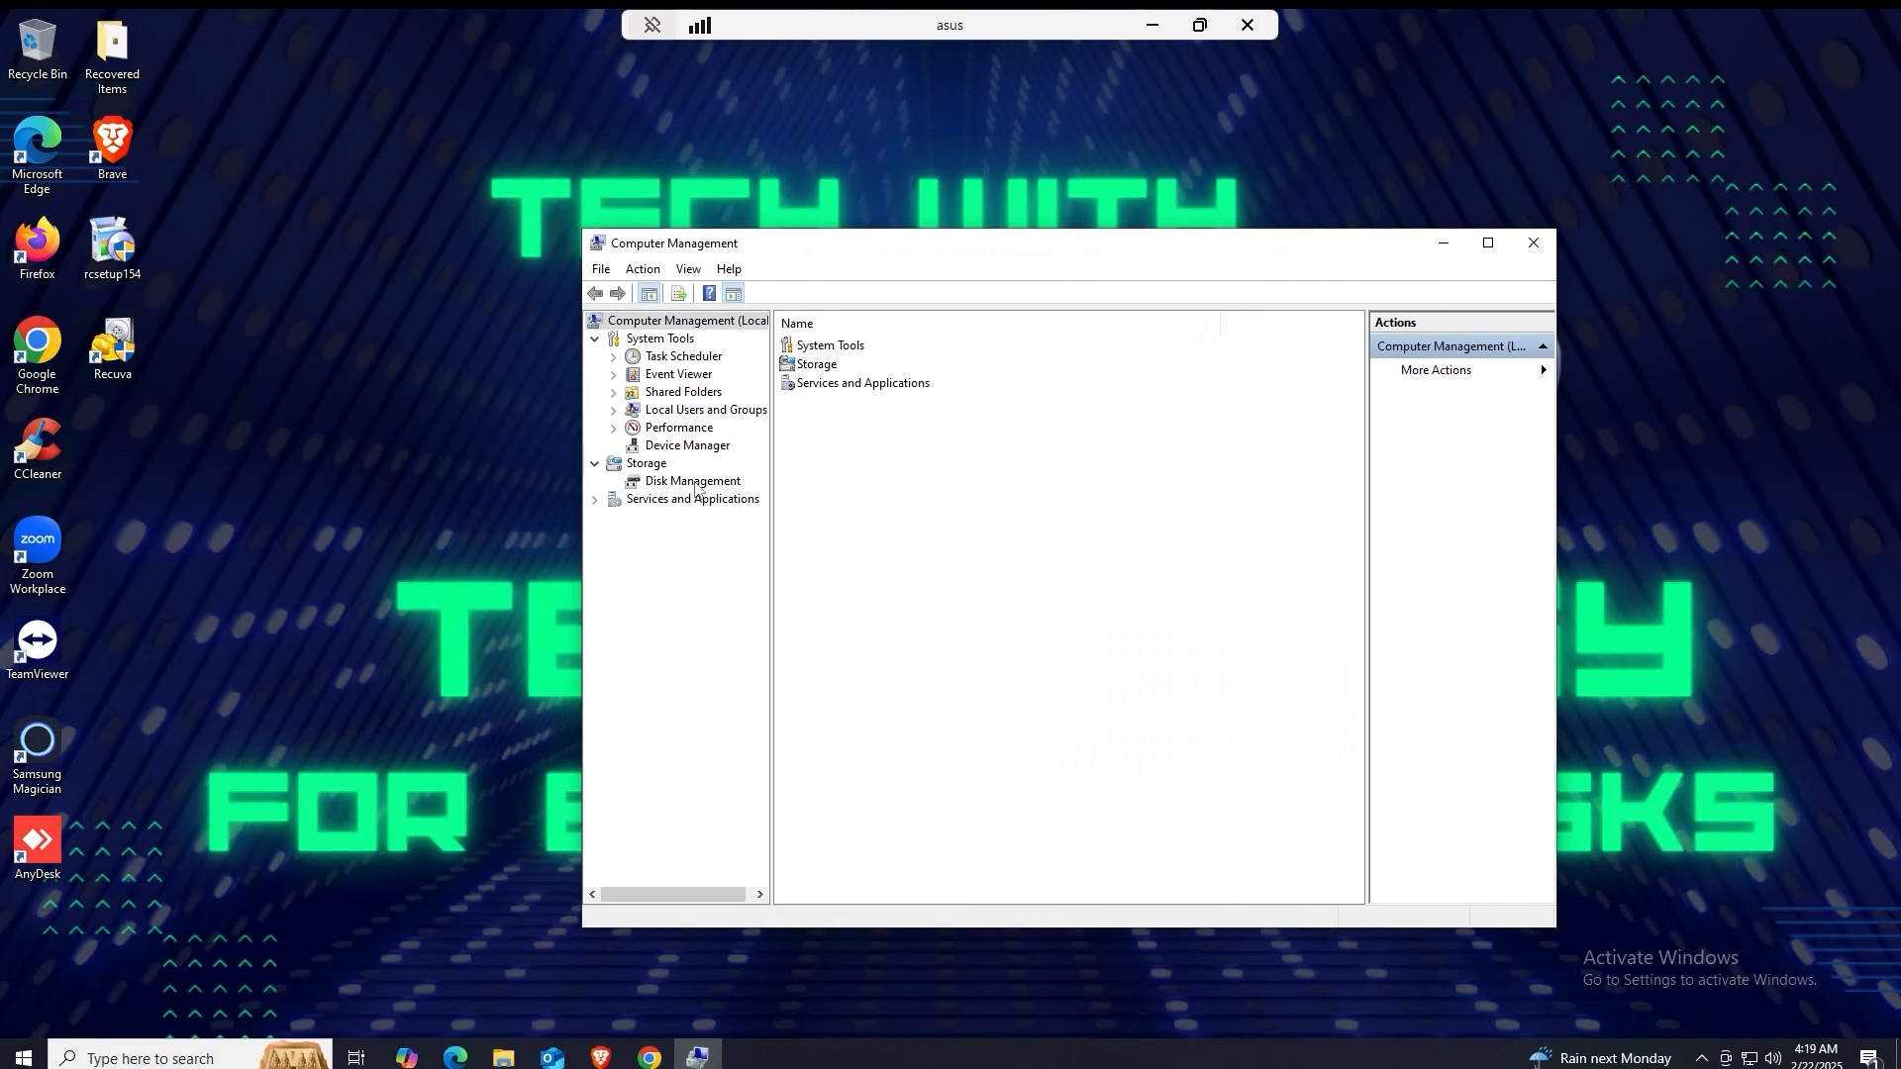
{"action": "left_click", "coordinate": [694, 481]}
{"action": "left_click", "coordinate": [194, 682]}
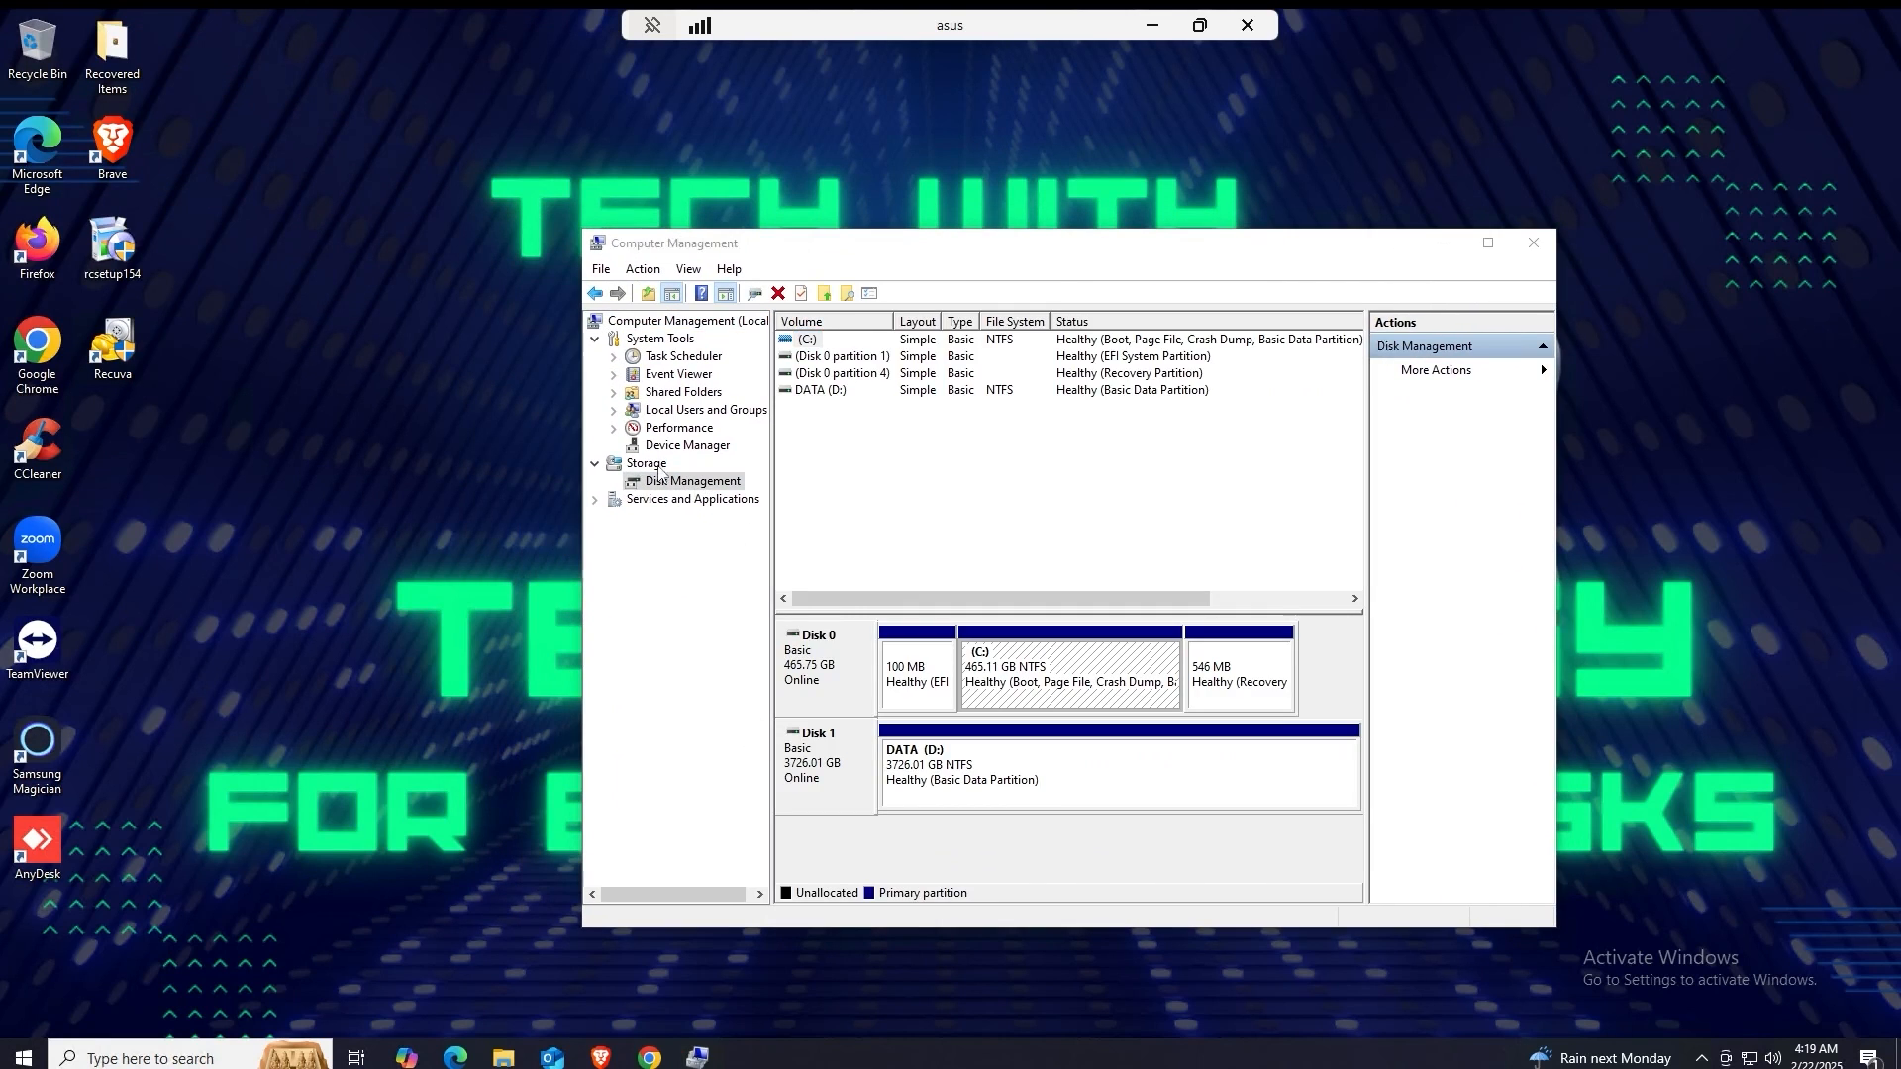
{"action": "left_click", "coordinate": [1489, 243]}
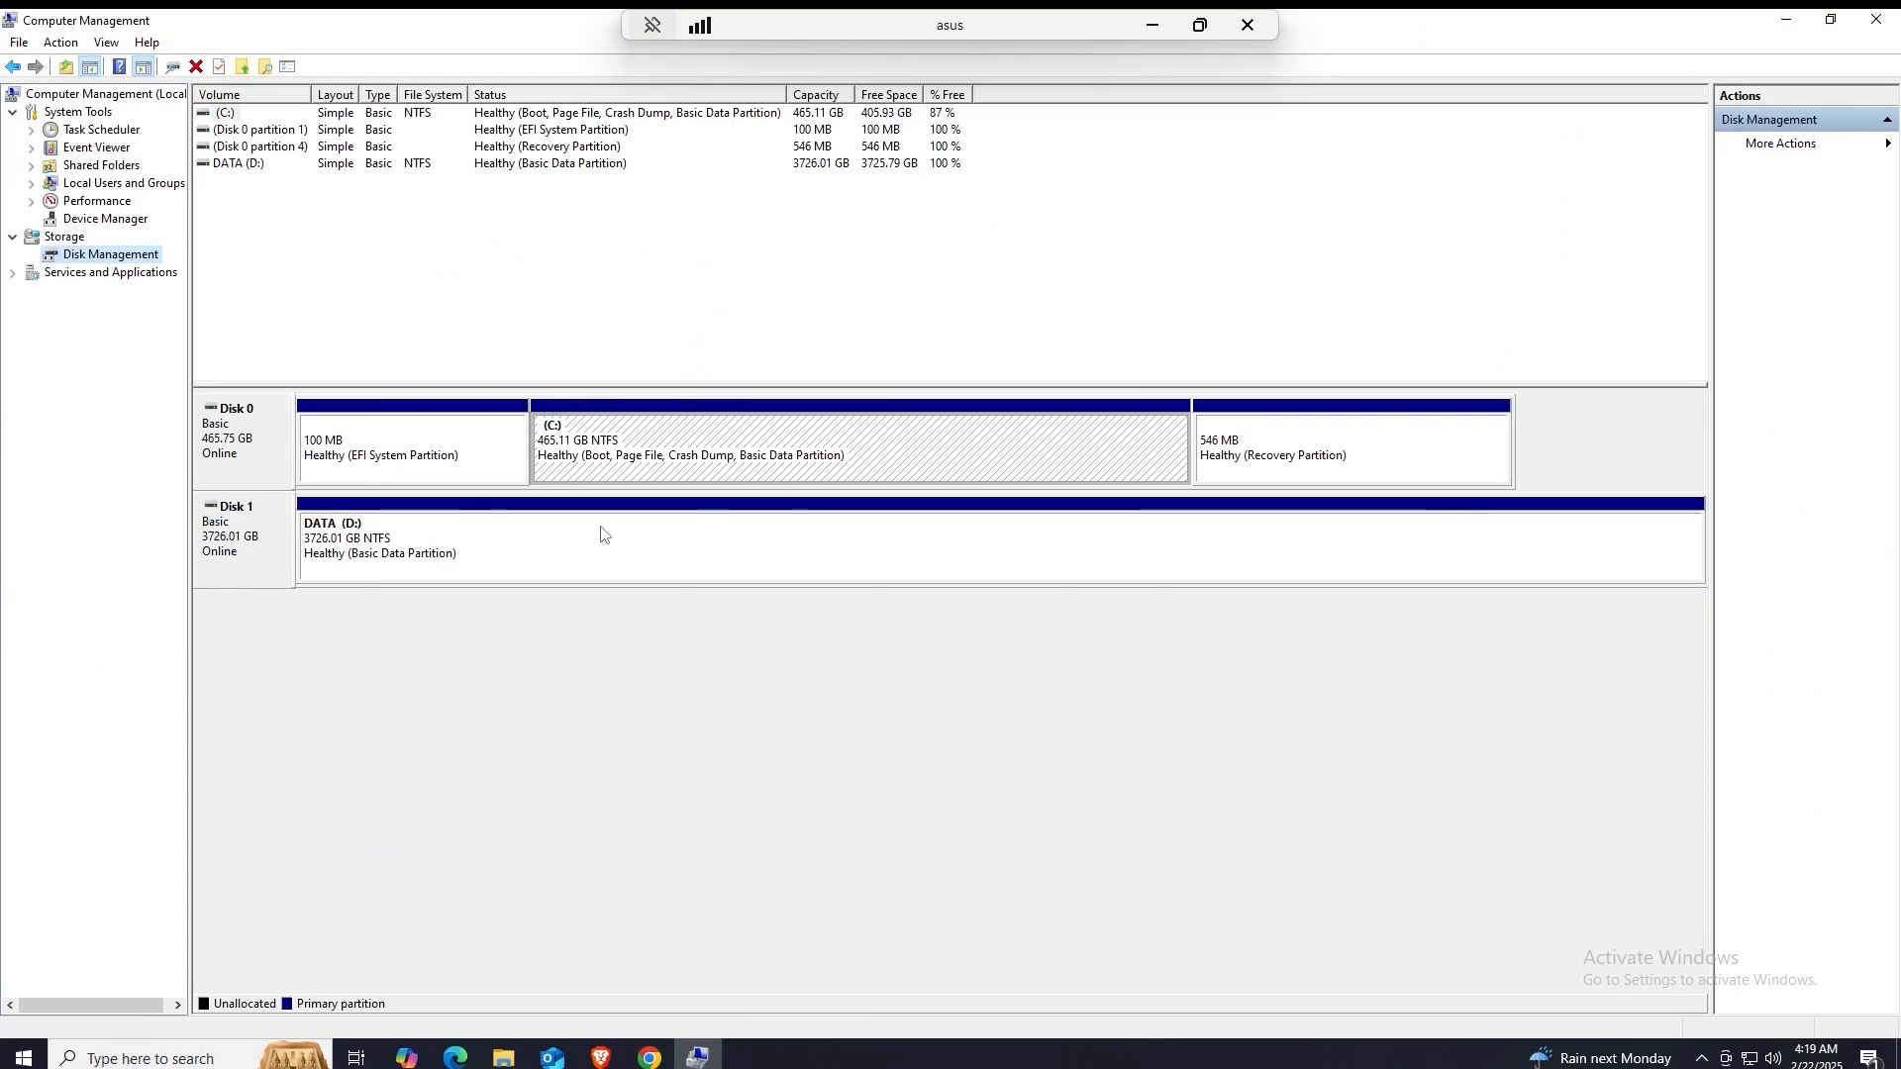
Step: Examine the partitions on Disk 0, including the EFI system, C: and recovery partitions
{"action": "left_click", "coordinate": [596, 554]}
{"action": "left_click", "coordinate": [429, 471]}
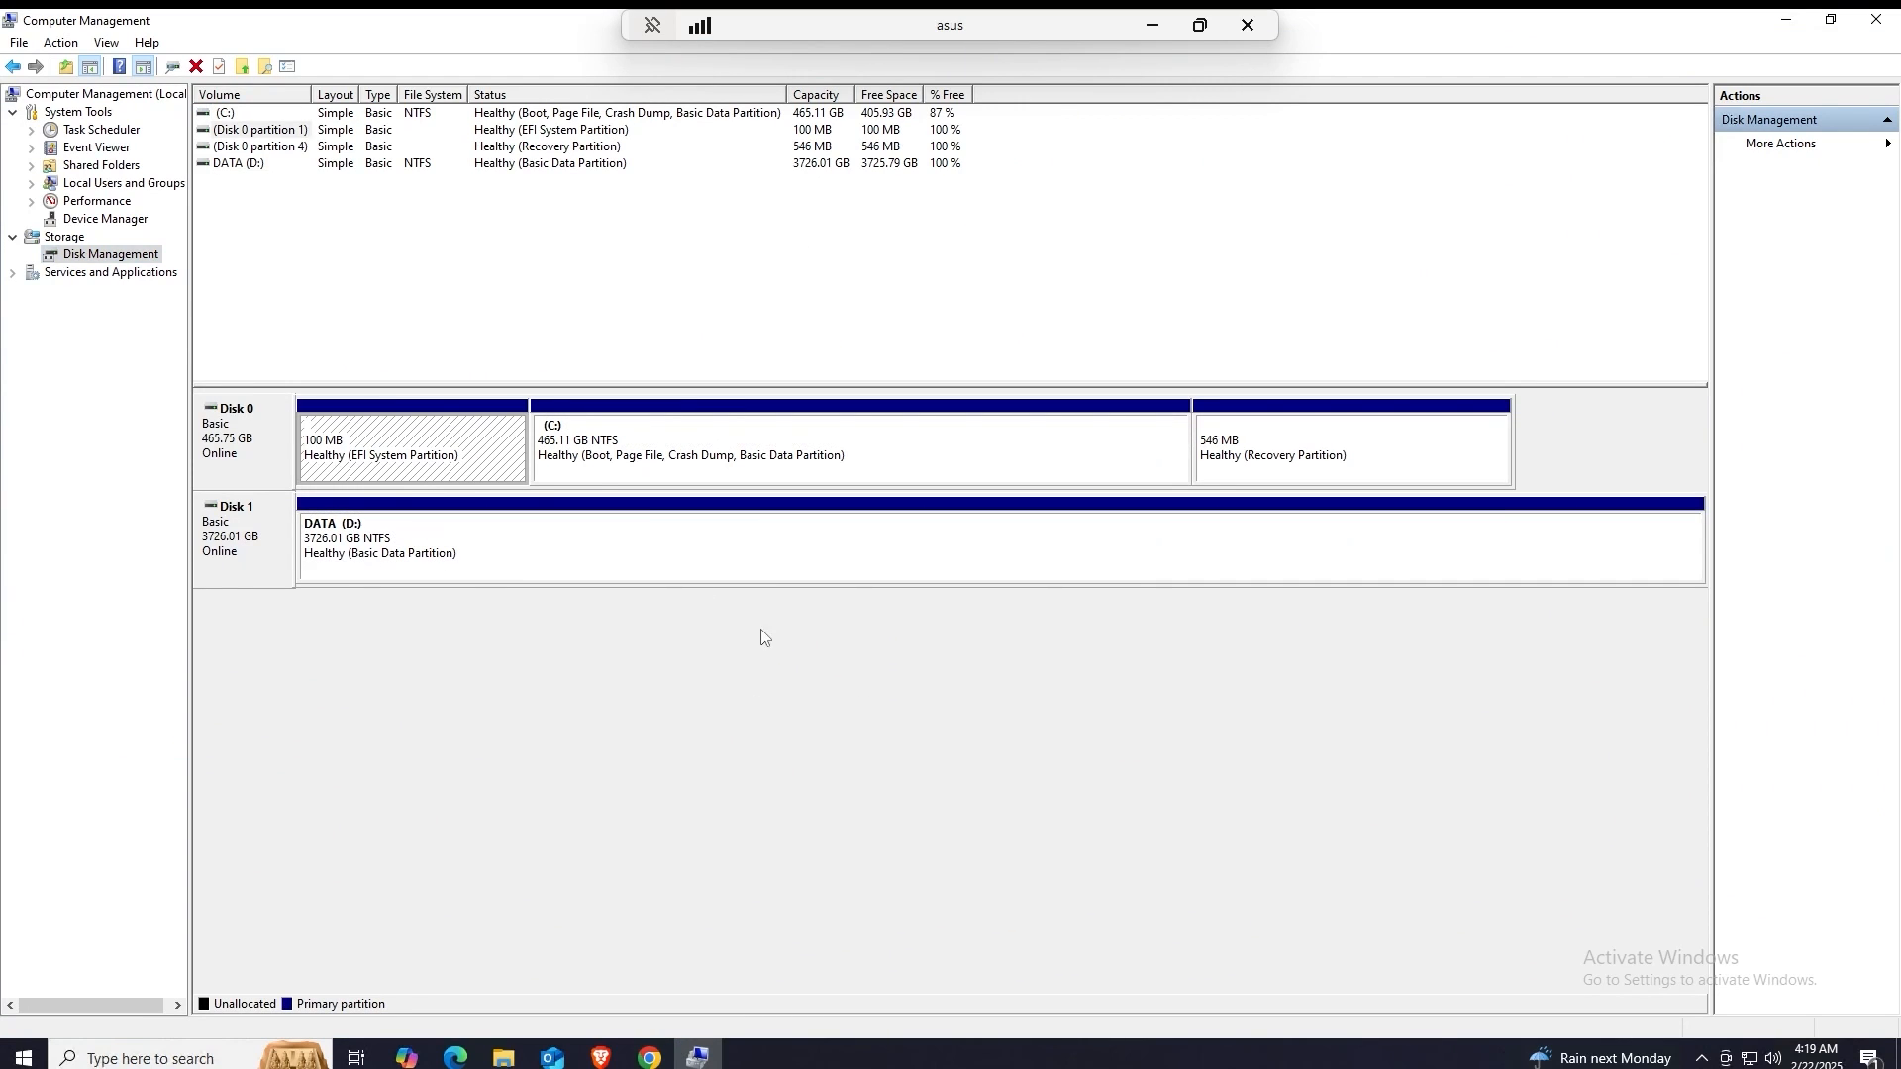
{"action": "left_click", "coordinate": [721, 650]}
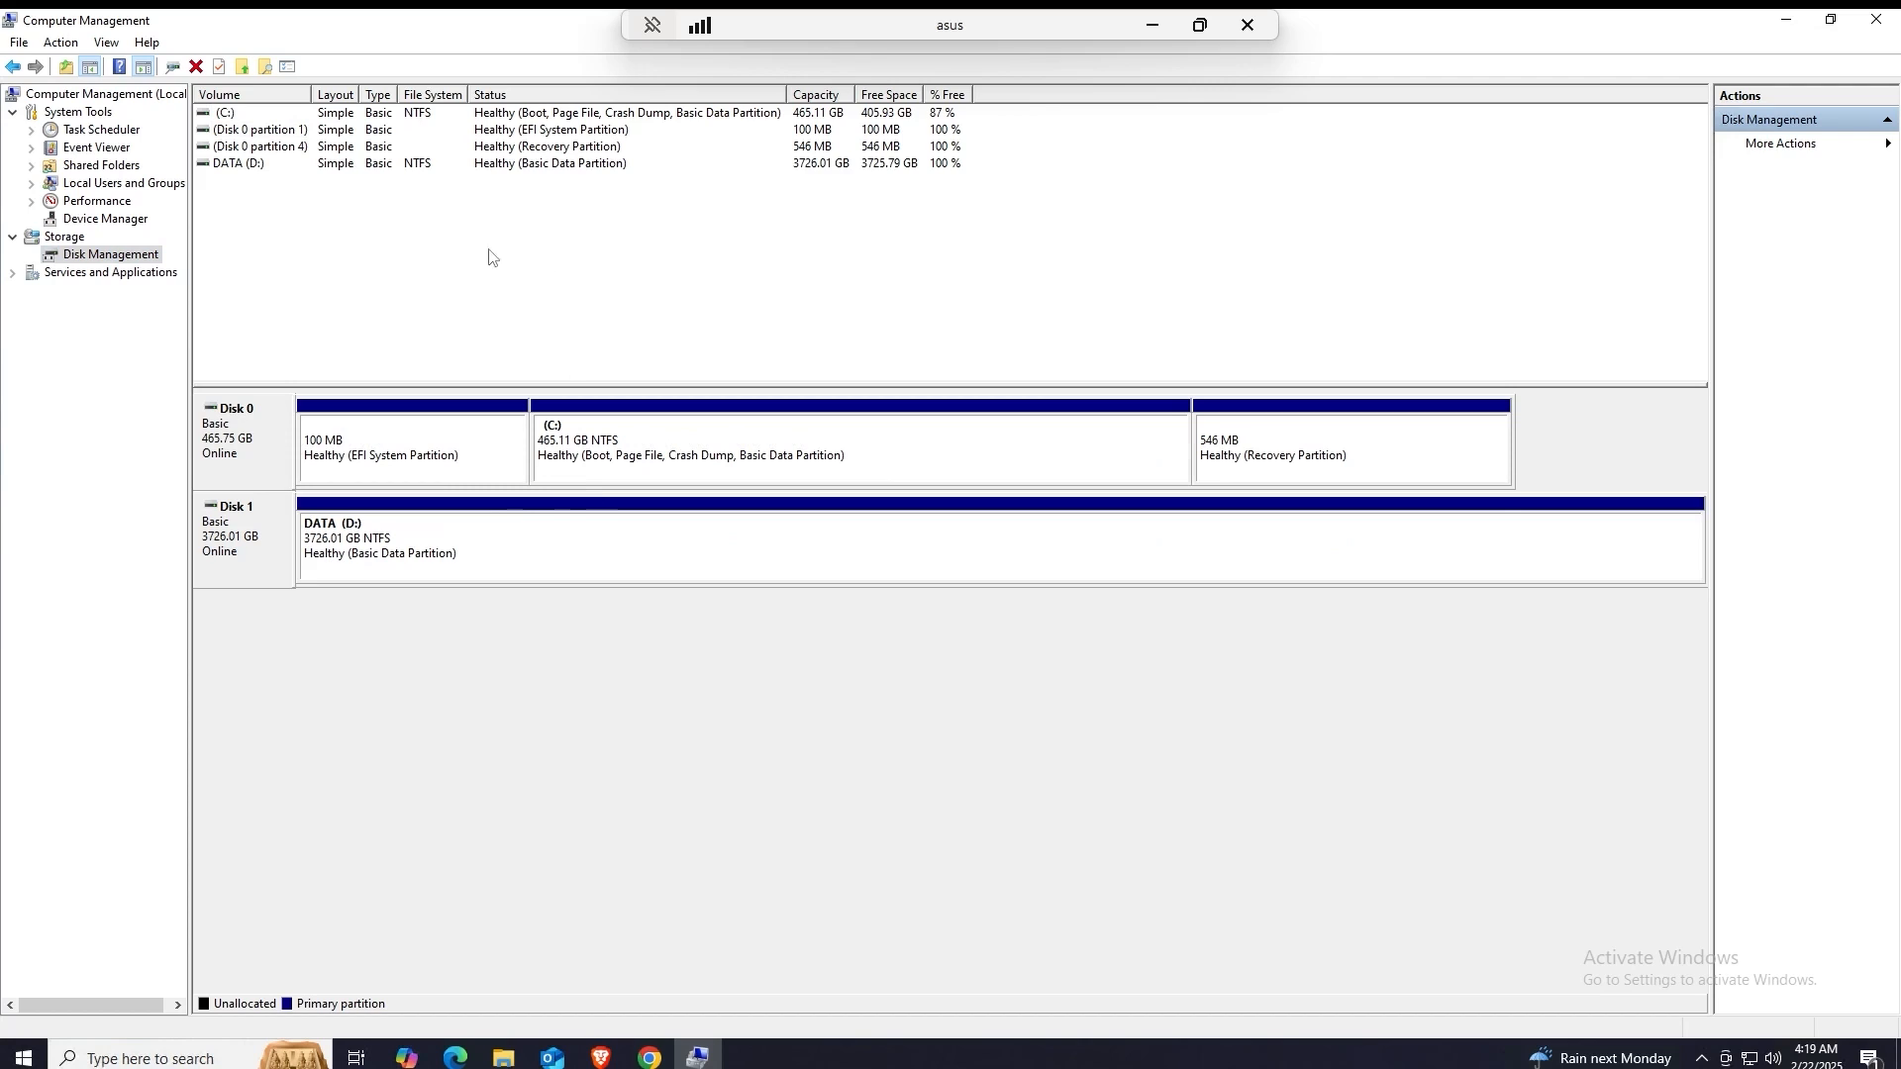
{"action": "left_click", "coordinate": [684, 465]}
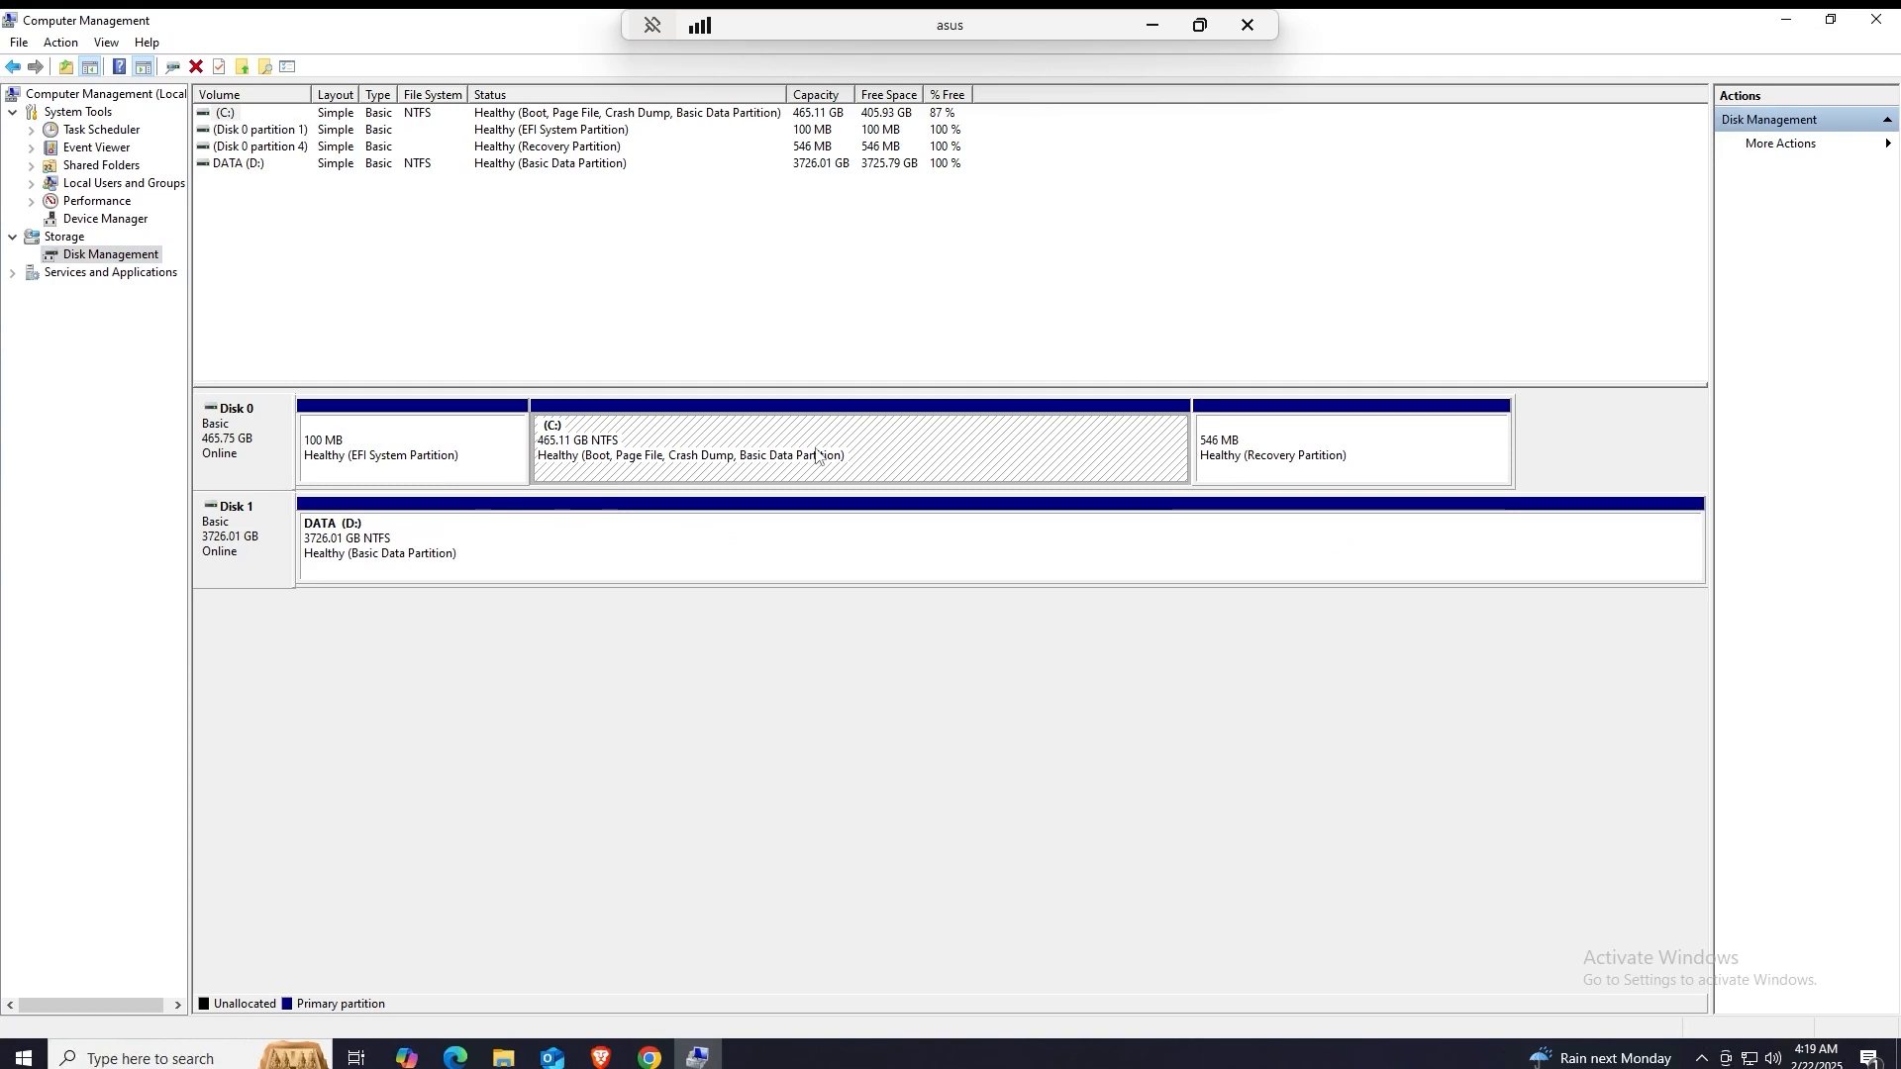
{"action": "left_click", "coordinate": [1408, 445]}
{"action": "left_click", "coordinate": [342, 455]}
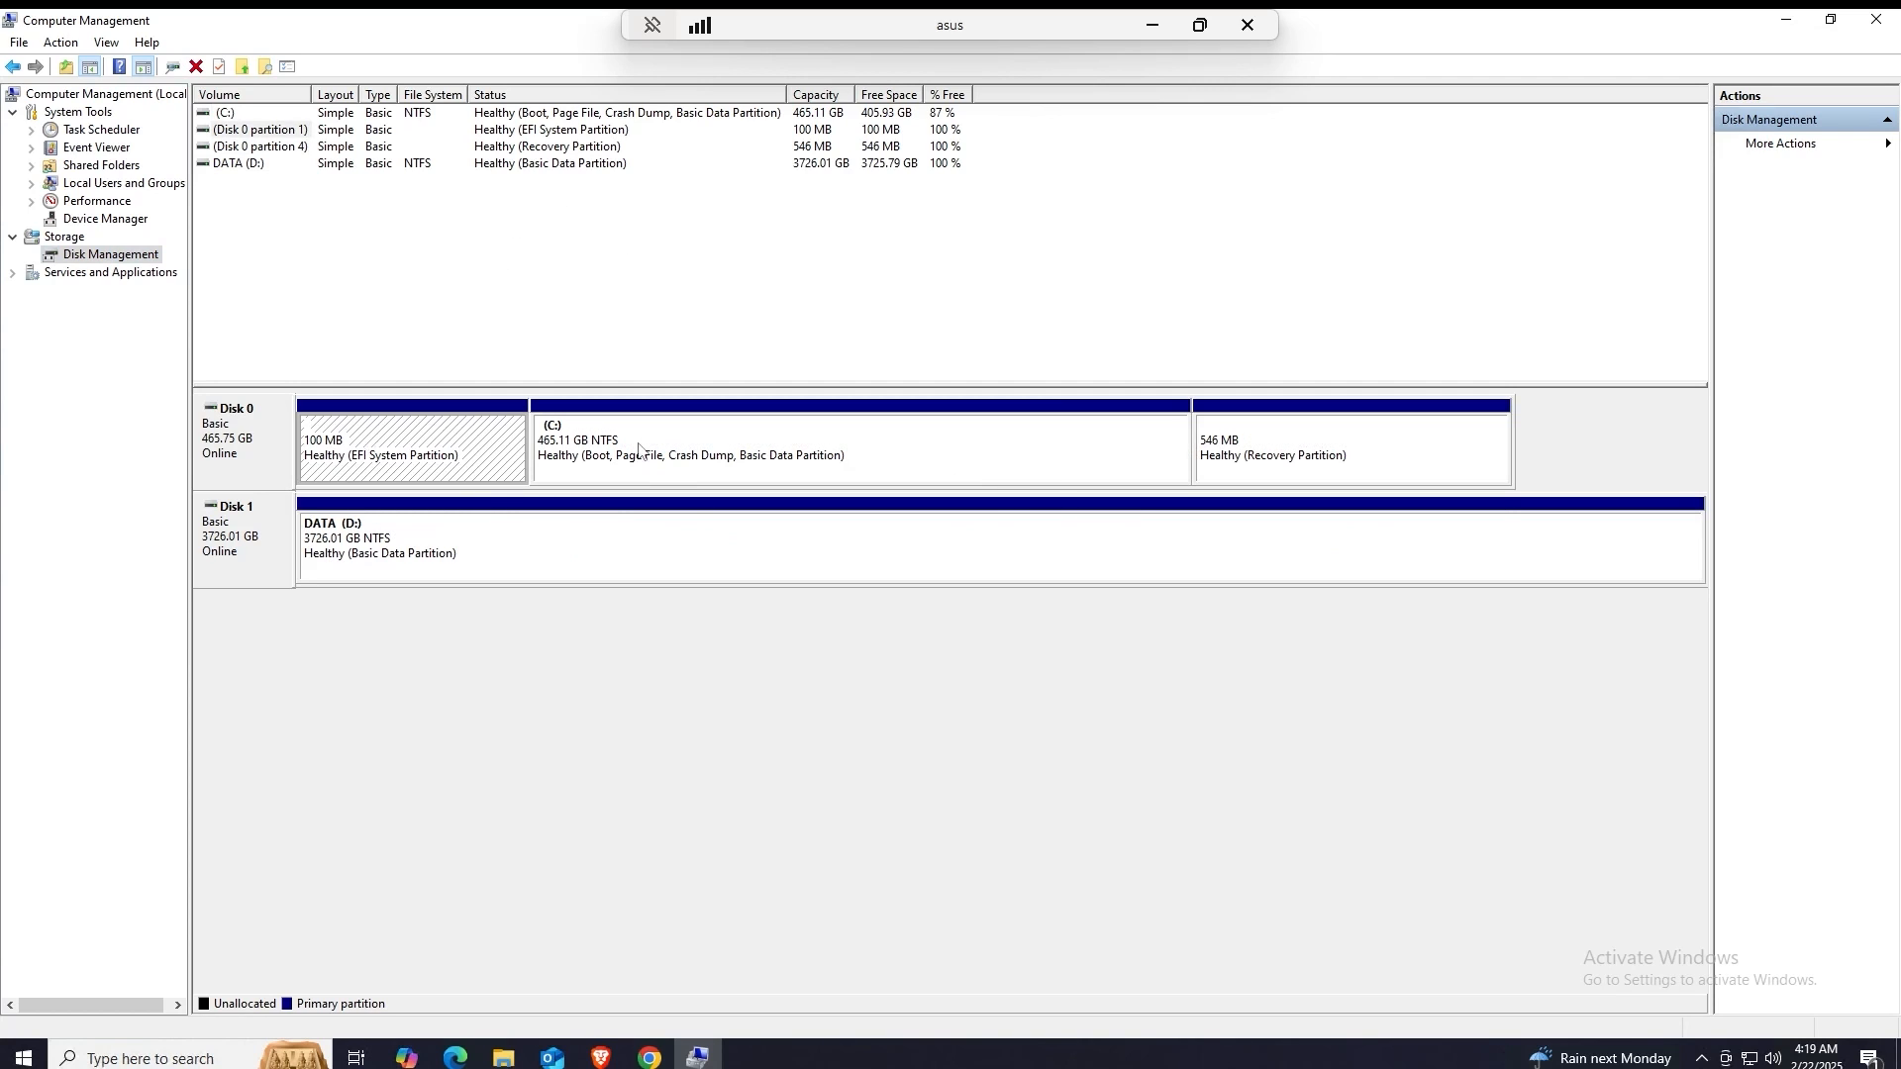
{"action": "left_click", "coordinate": [749, 447]}
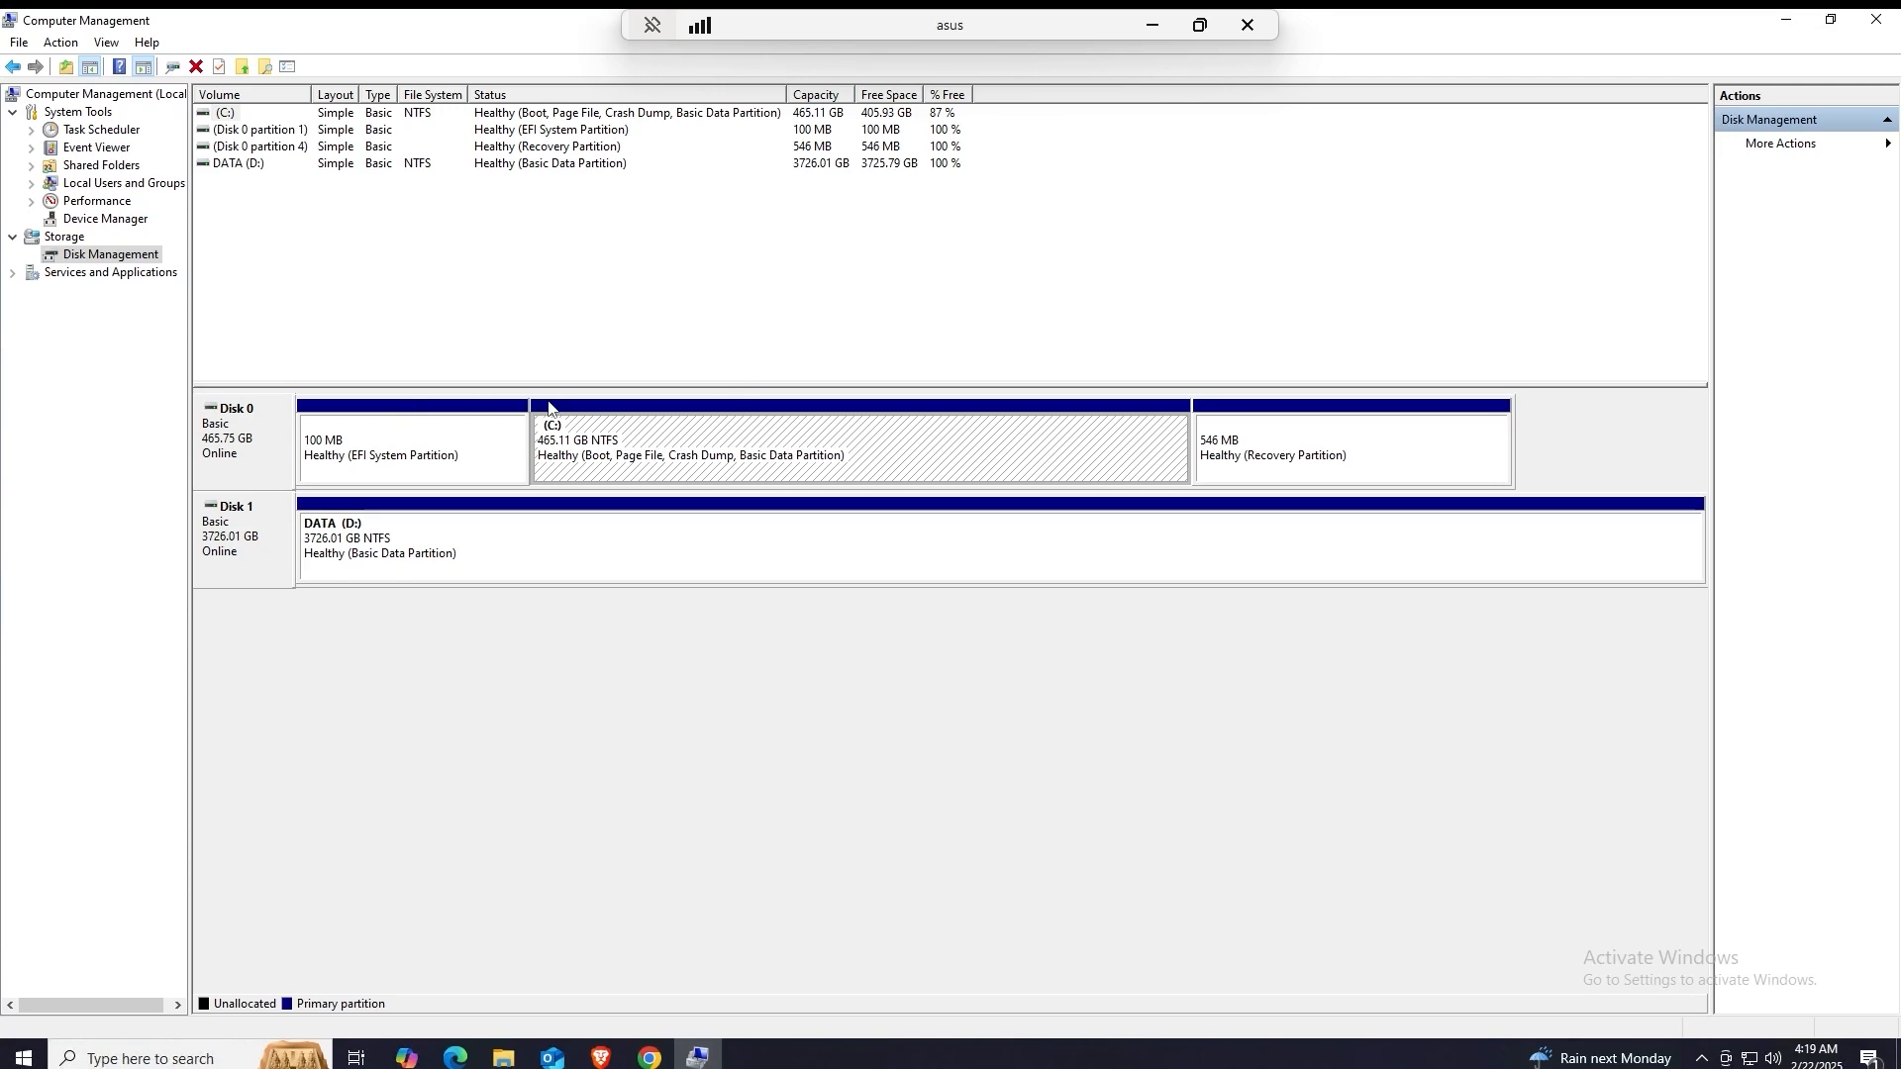
{"action": "left_click", "coordinate": [668, 315]}
{"action": "left_click", "coordinate": [619, 473]}
{"action": "left_click", "coordinate": [500, 605]}
Step: Examine Disk 1 and its DATA (D:) volume, comparing it with the C: partition on Disk 0
{"action": "left_click", "coordinate": [269, 553]}
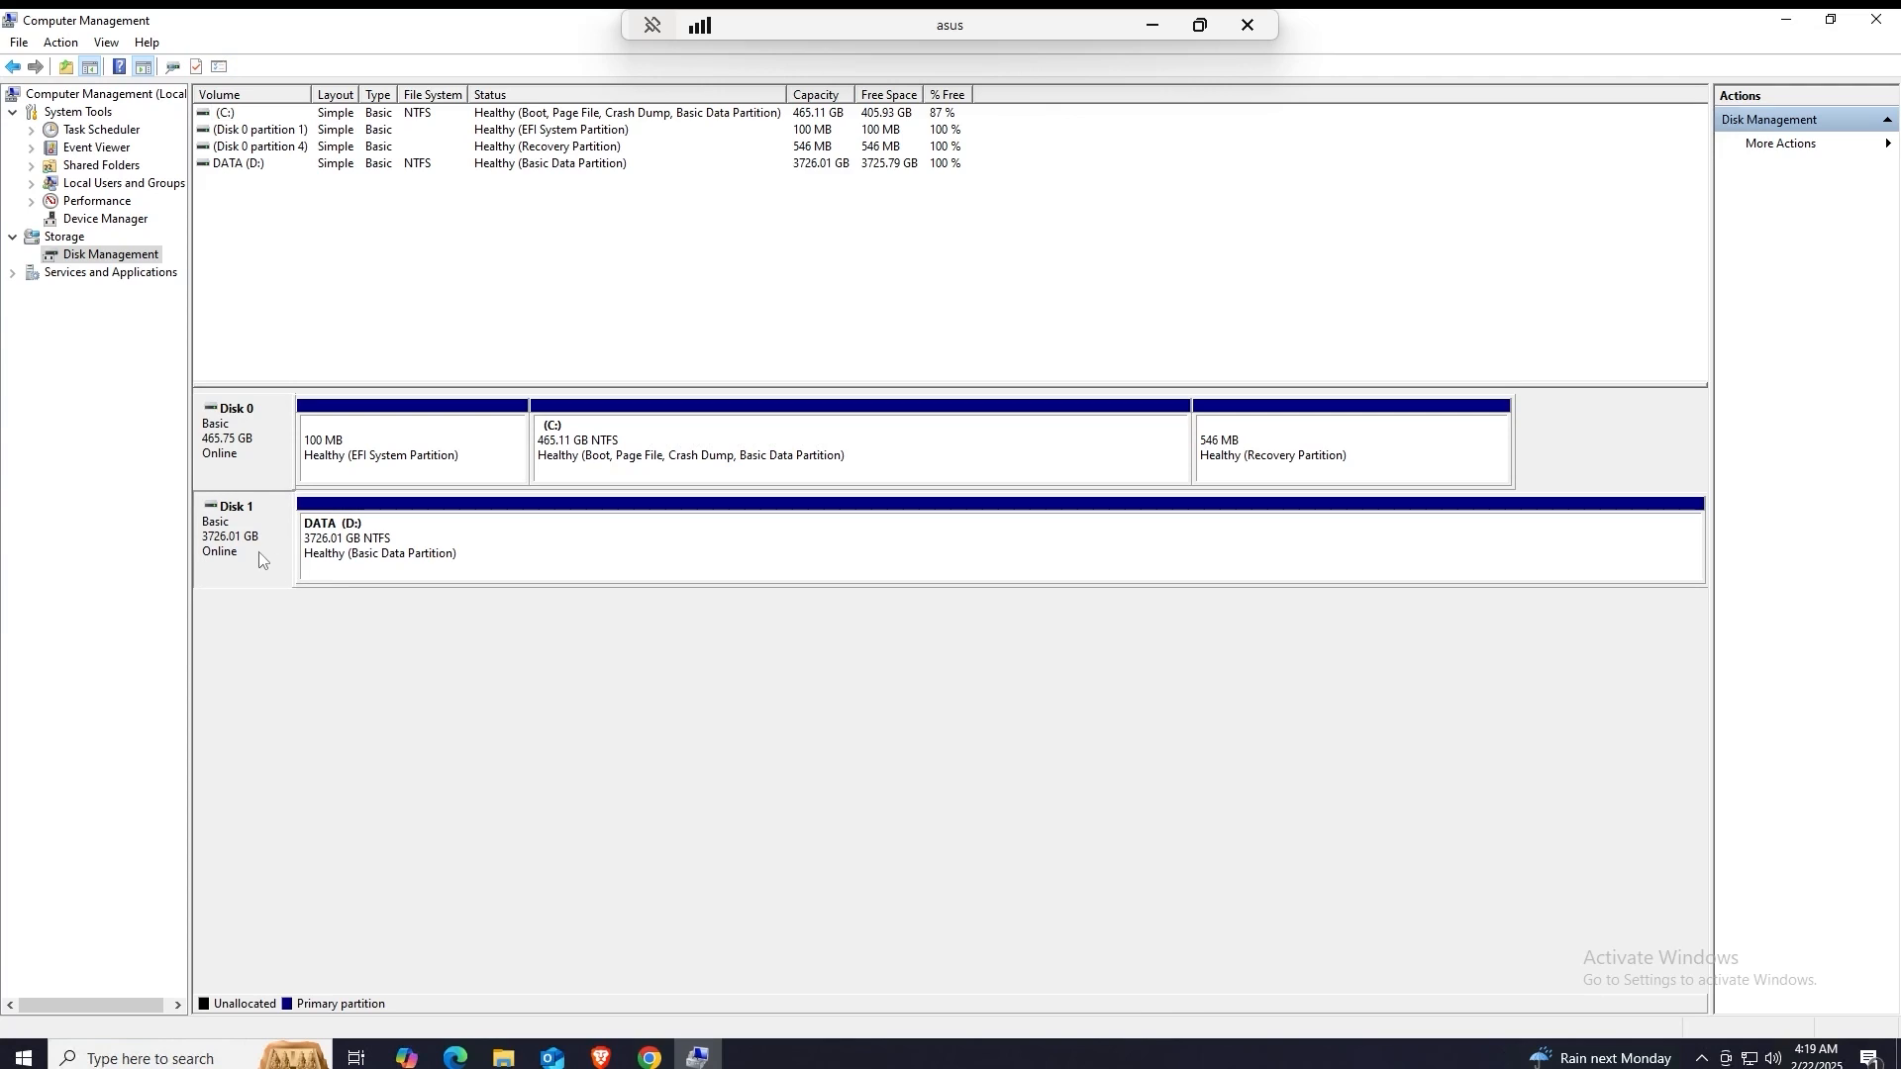
{"action": "left_click", "coordinate": [381, 554]}
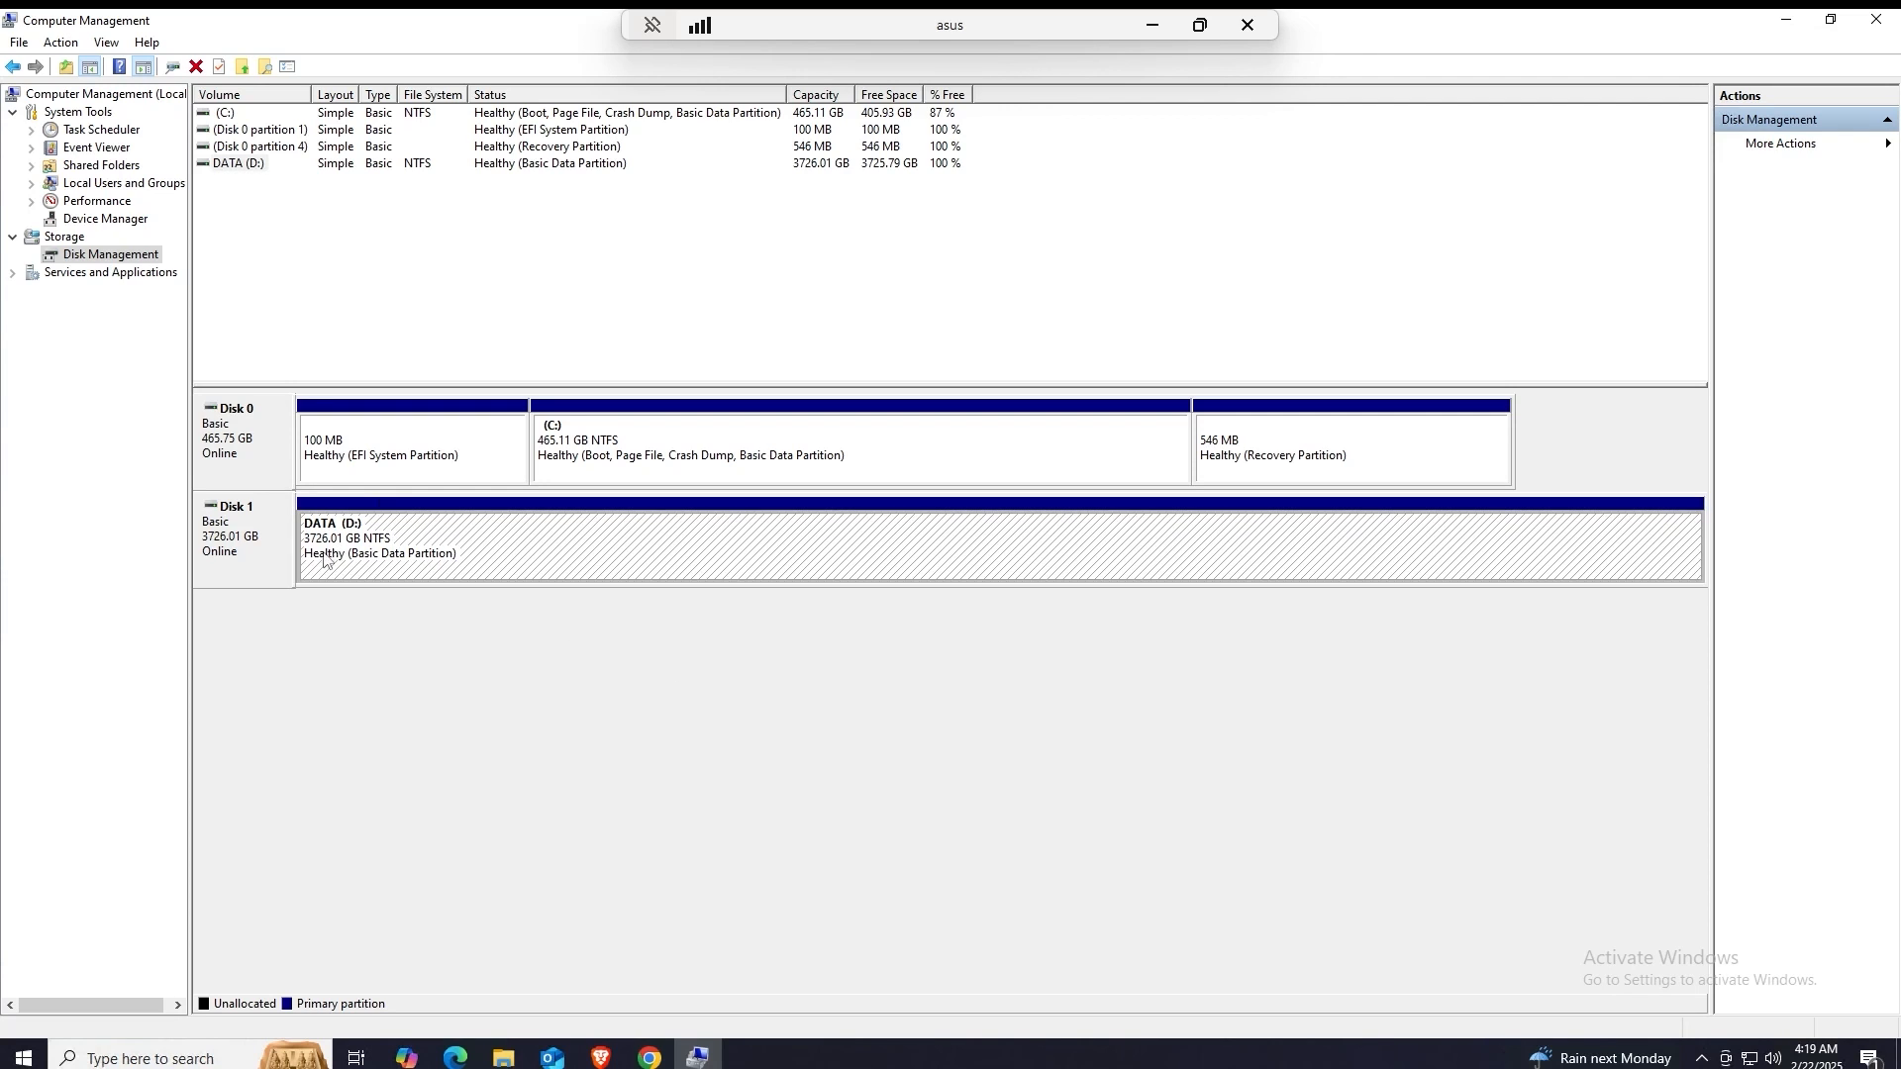
{"action": "left_click", "coordinate": [238, 649]}
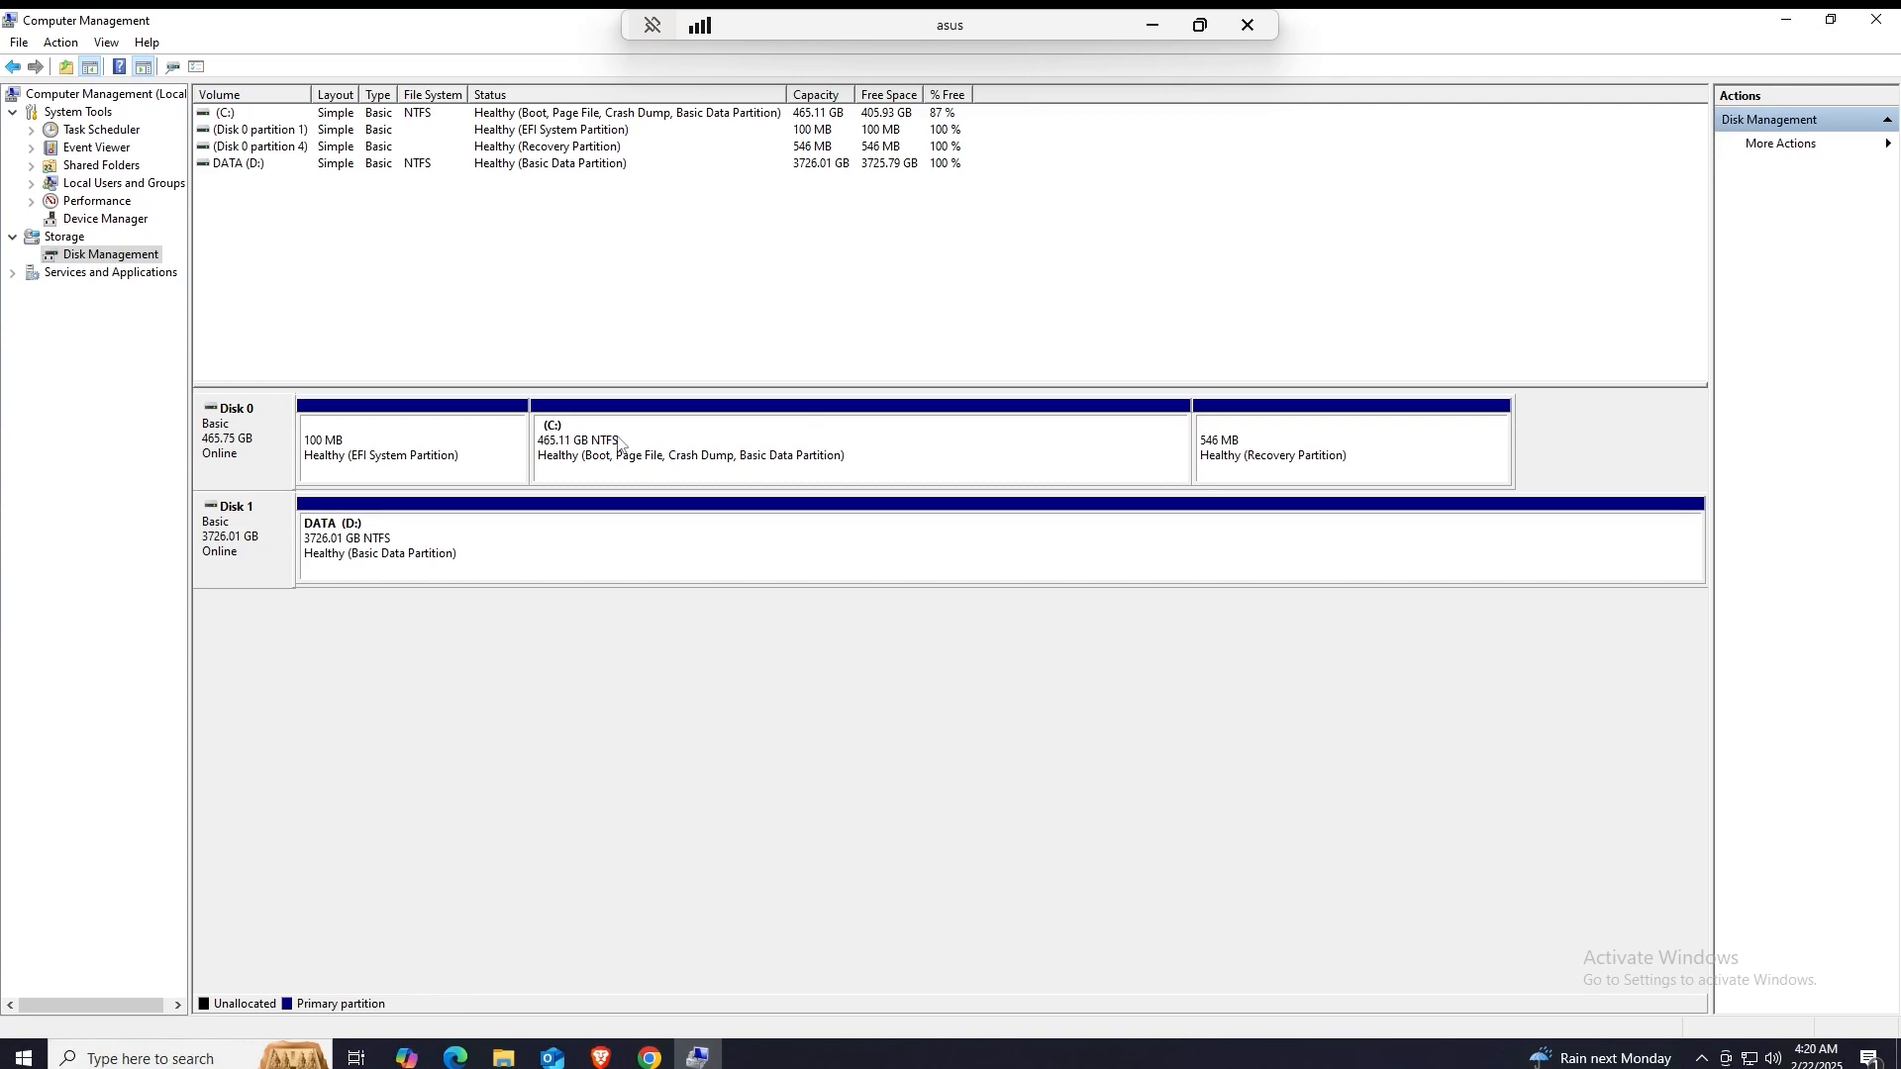
{"action": "left_click", "coordinate": [654, 556]}
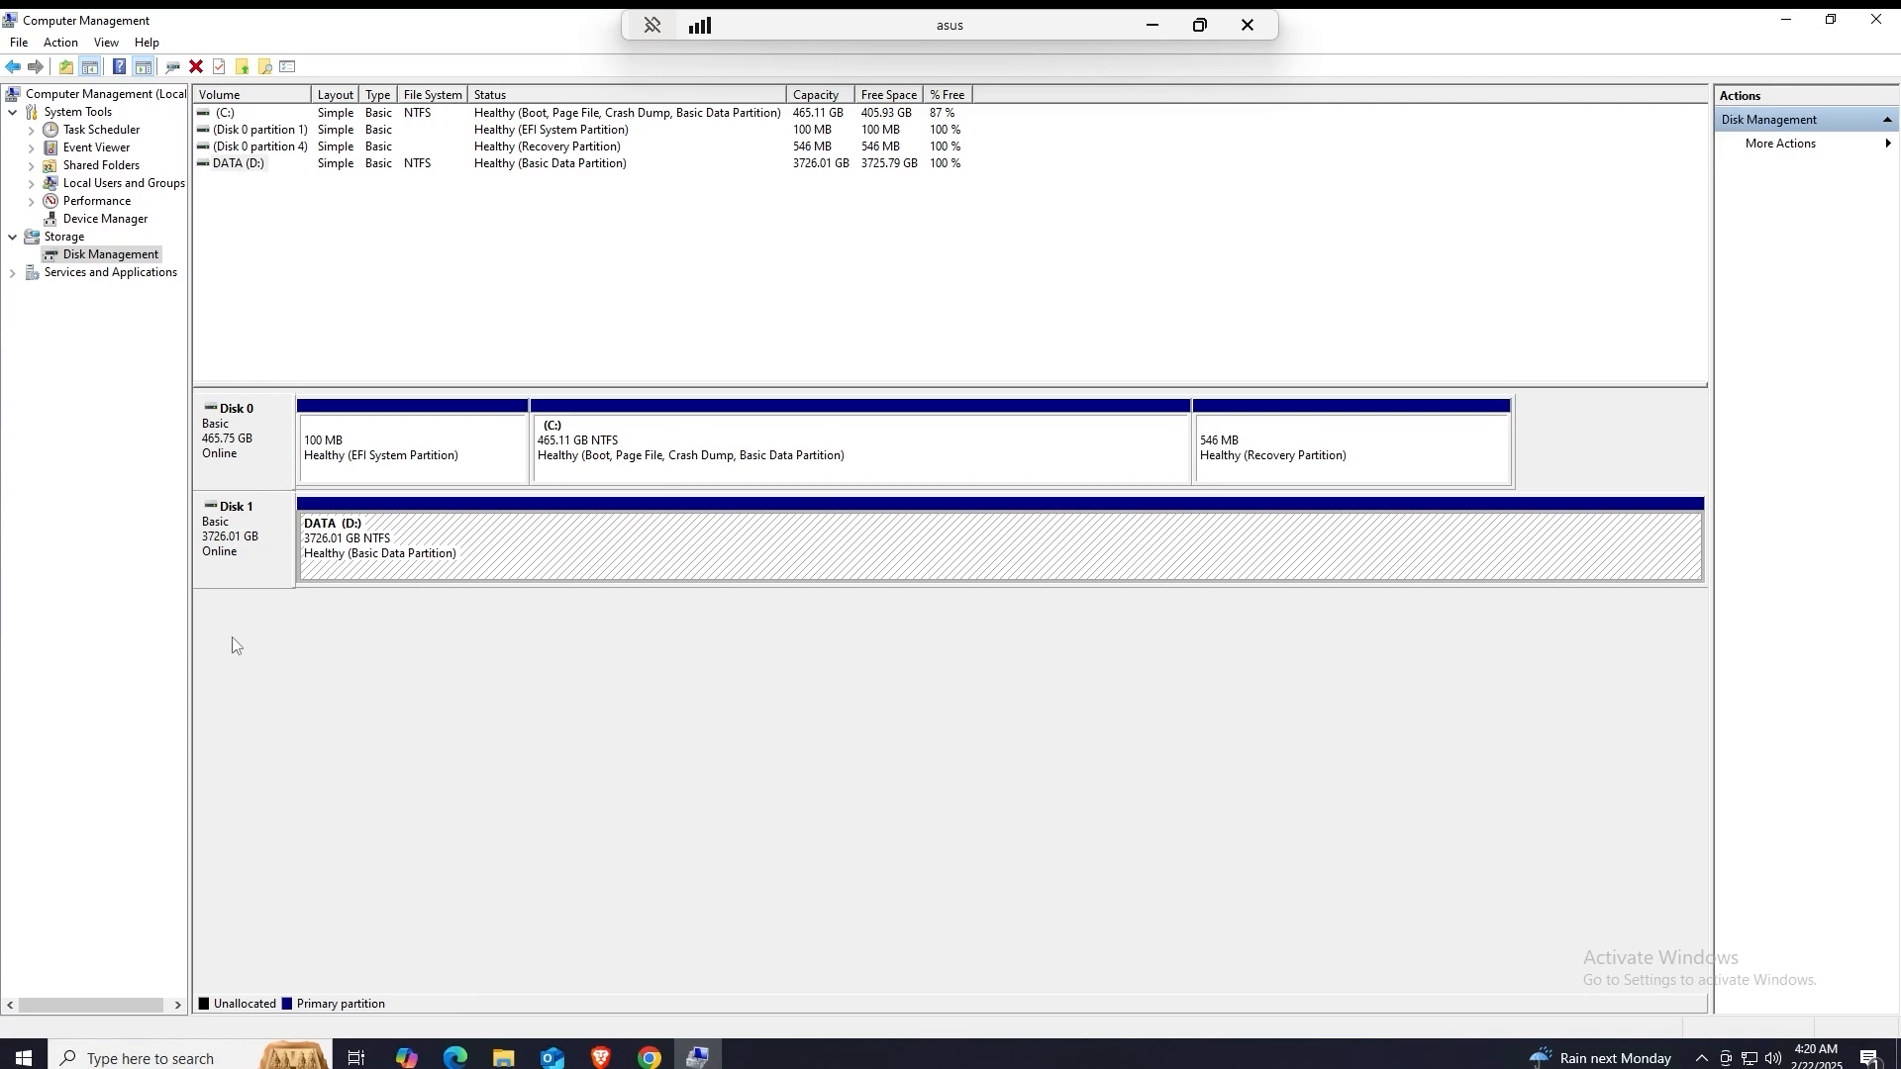
{"action": "left_click", "coordinate": [251, 568]}
{"action": "left_click", "coordinate": [342, 561]}
{"action": "left_click", "coordinate": [888, 466]}
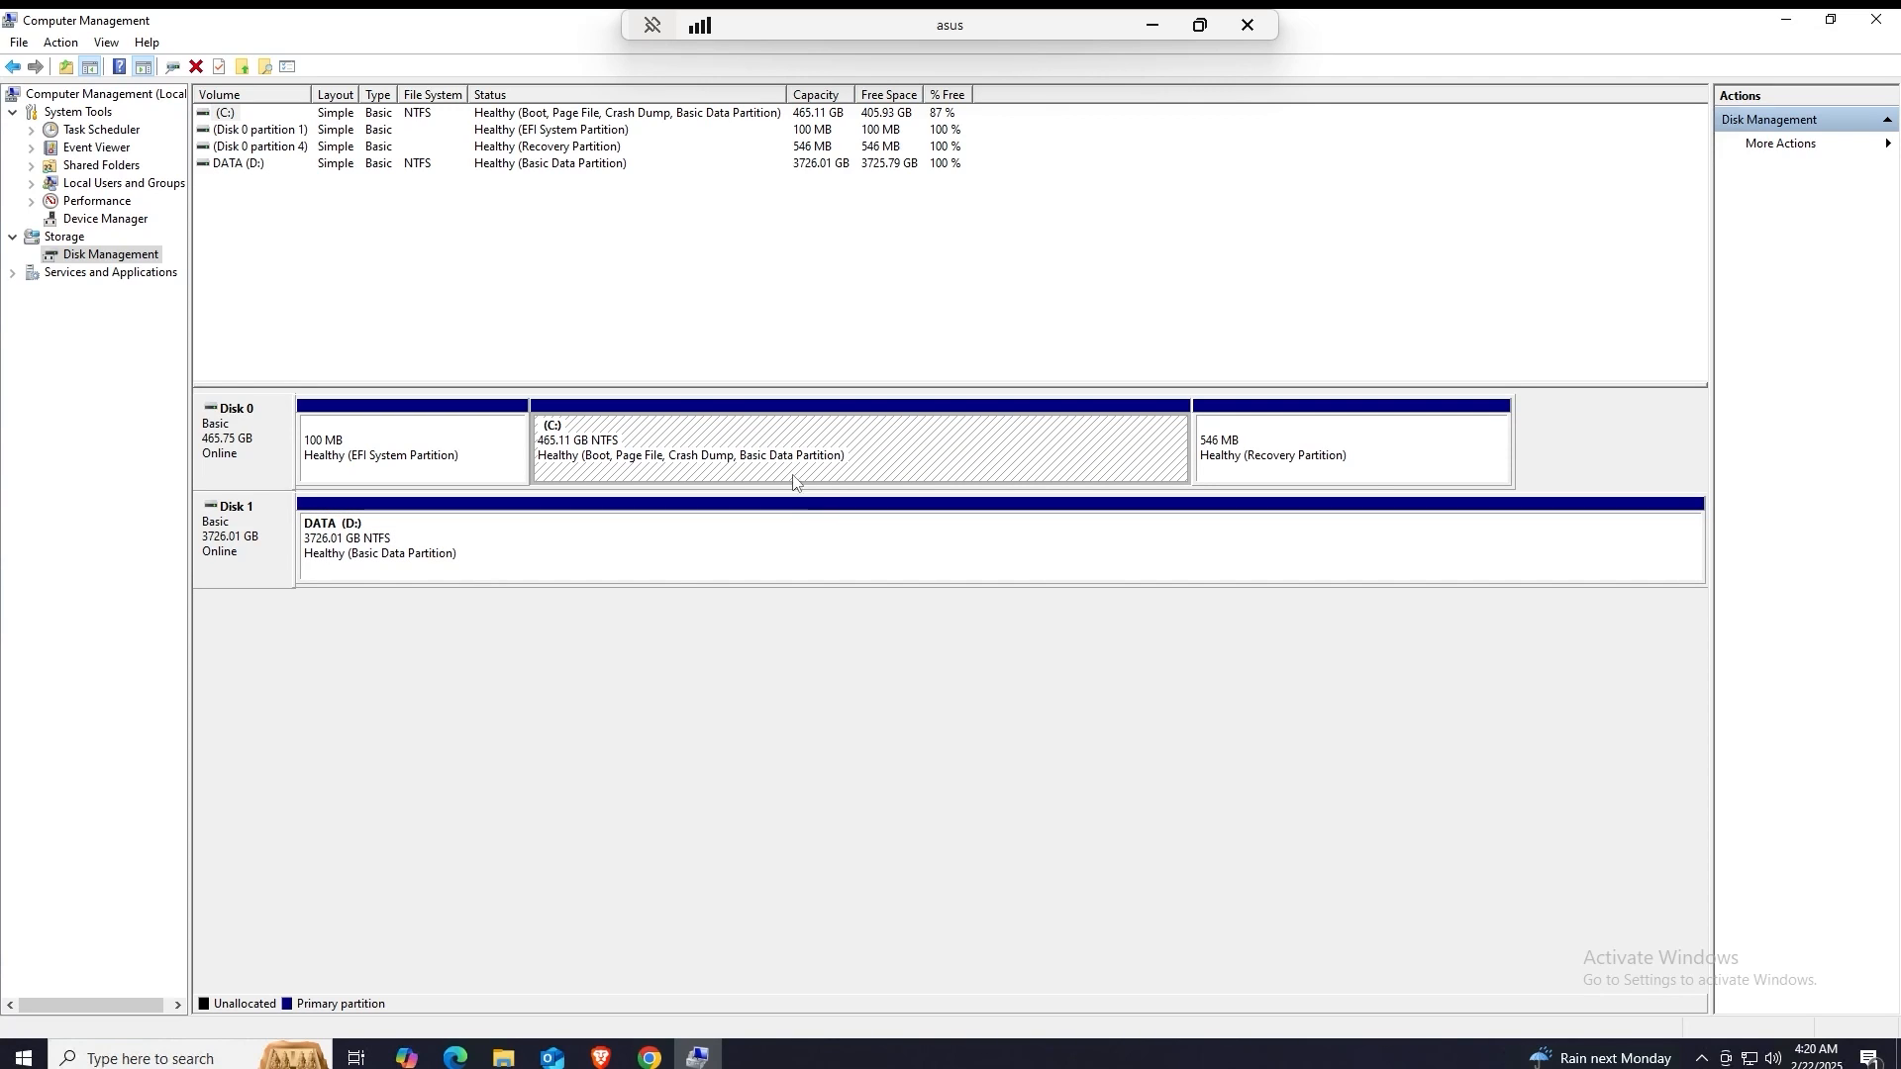
{"action": "left_click", "coordinate": [845, 548]}
{"action": "left_click", "coordinate": [708, 793]}
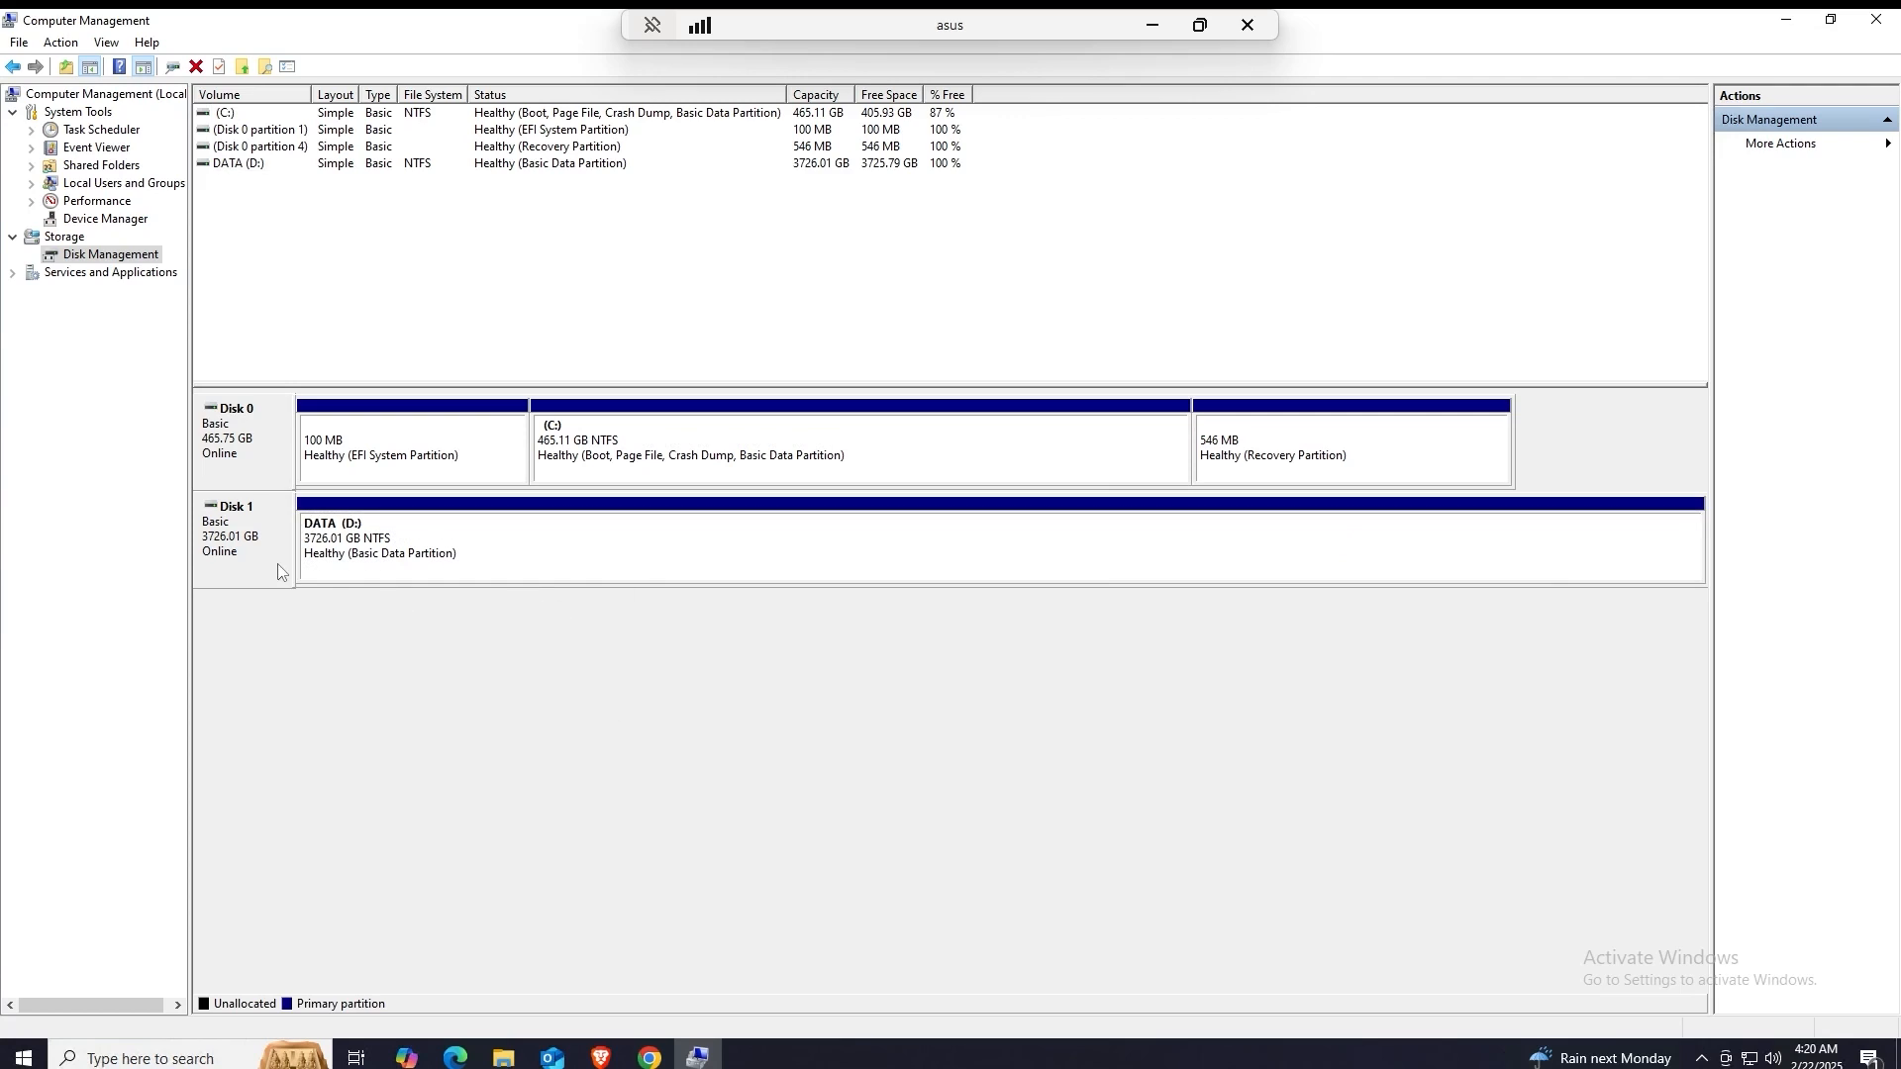
Step: Open the format options for the DATA (D:) volume on Disk 1 and cancel the erase confirmation
{"action": "right_click", "coordinate": [643, 555]}
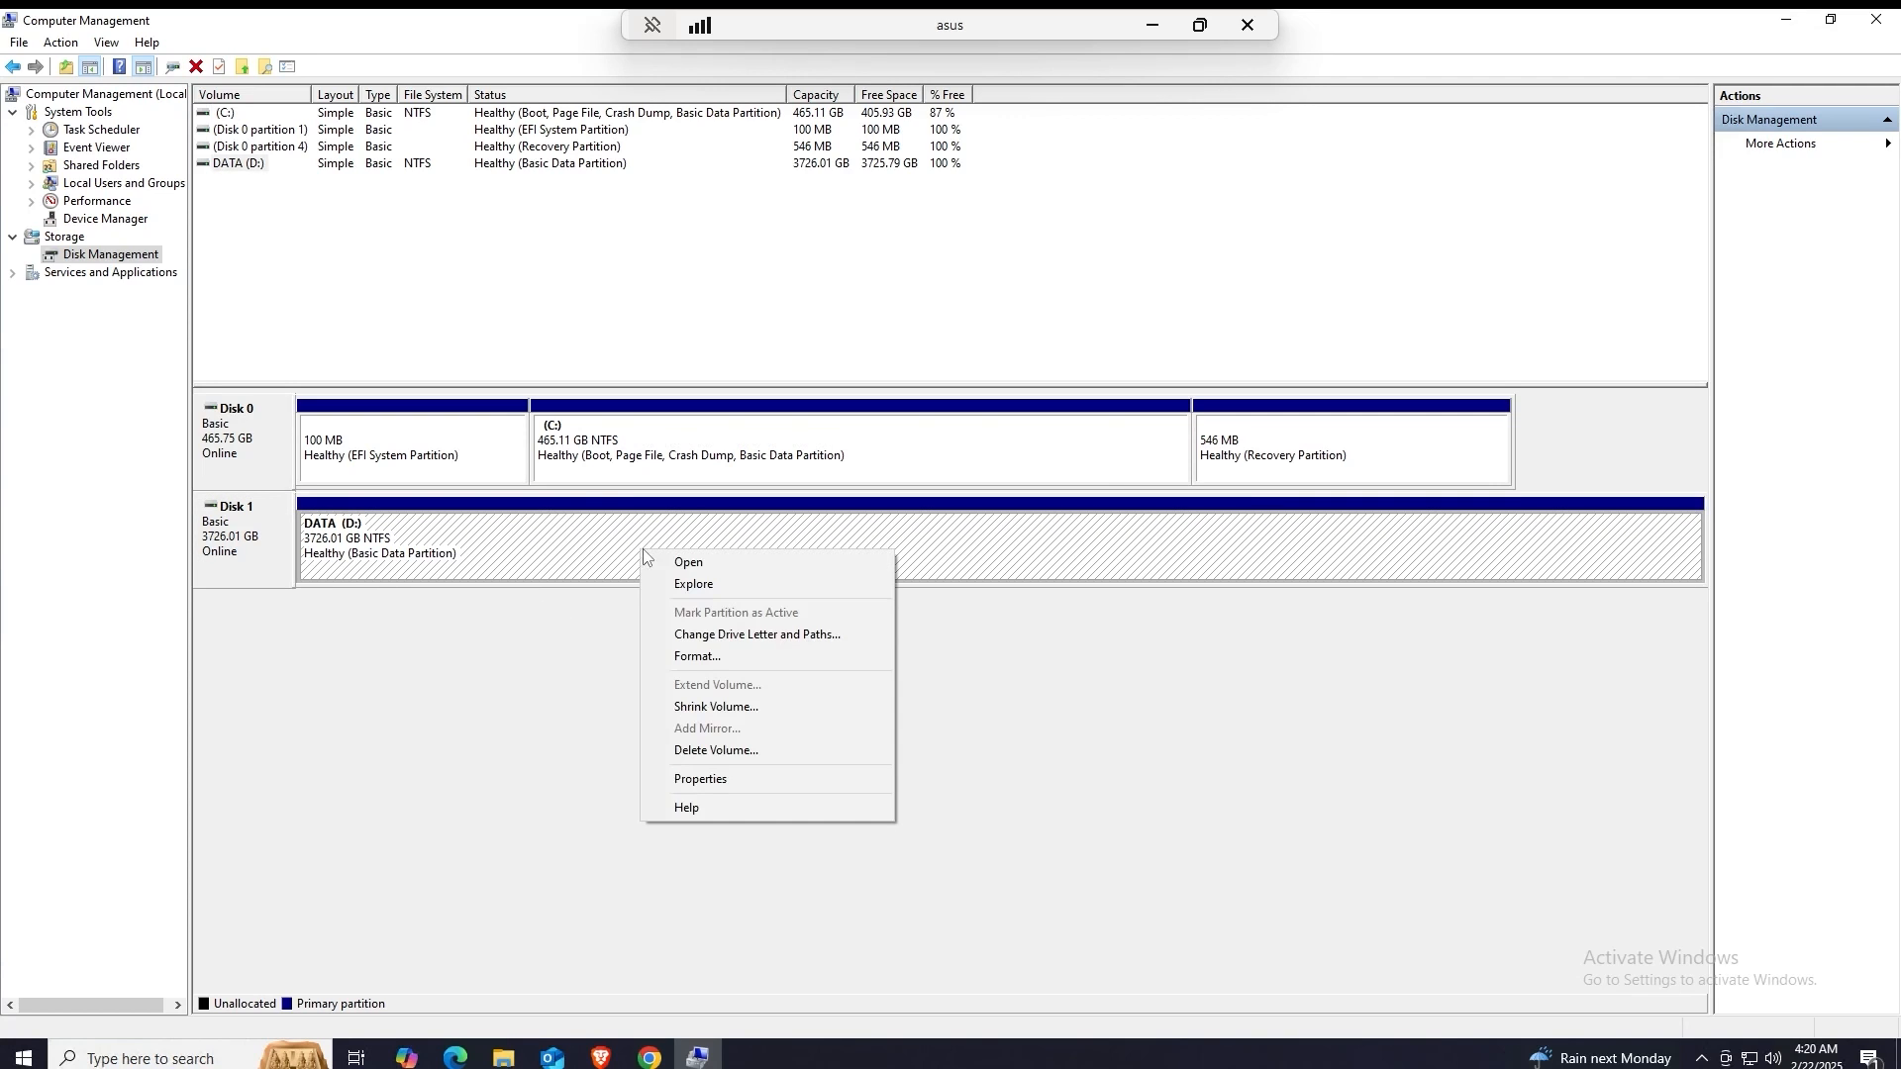
{"action": "left_click", "coordinate": [764, 657]}
{"action": "left_click", "coordinate": [979, 611]}
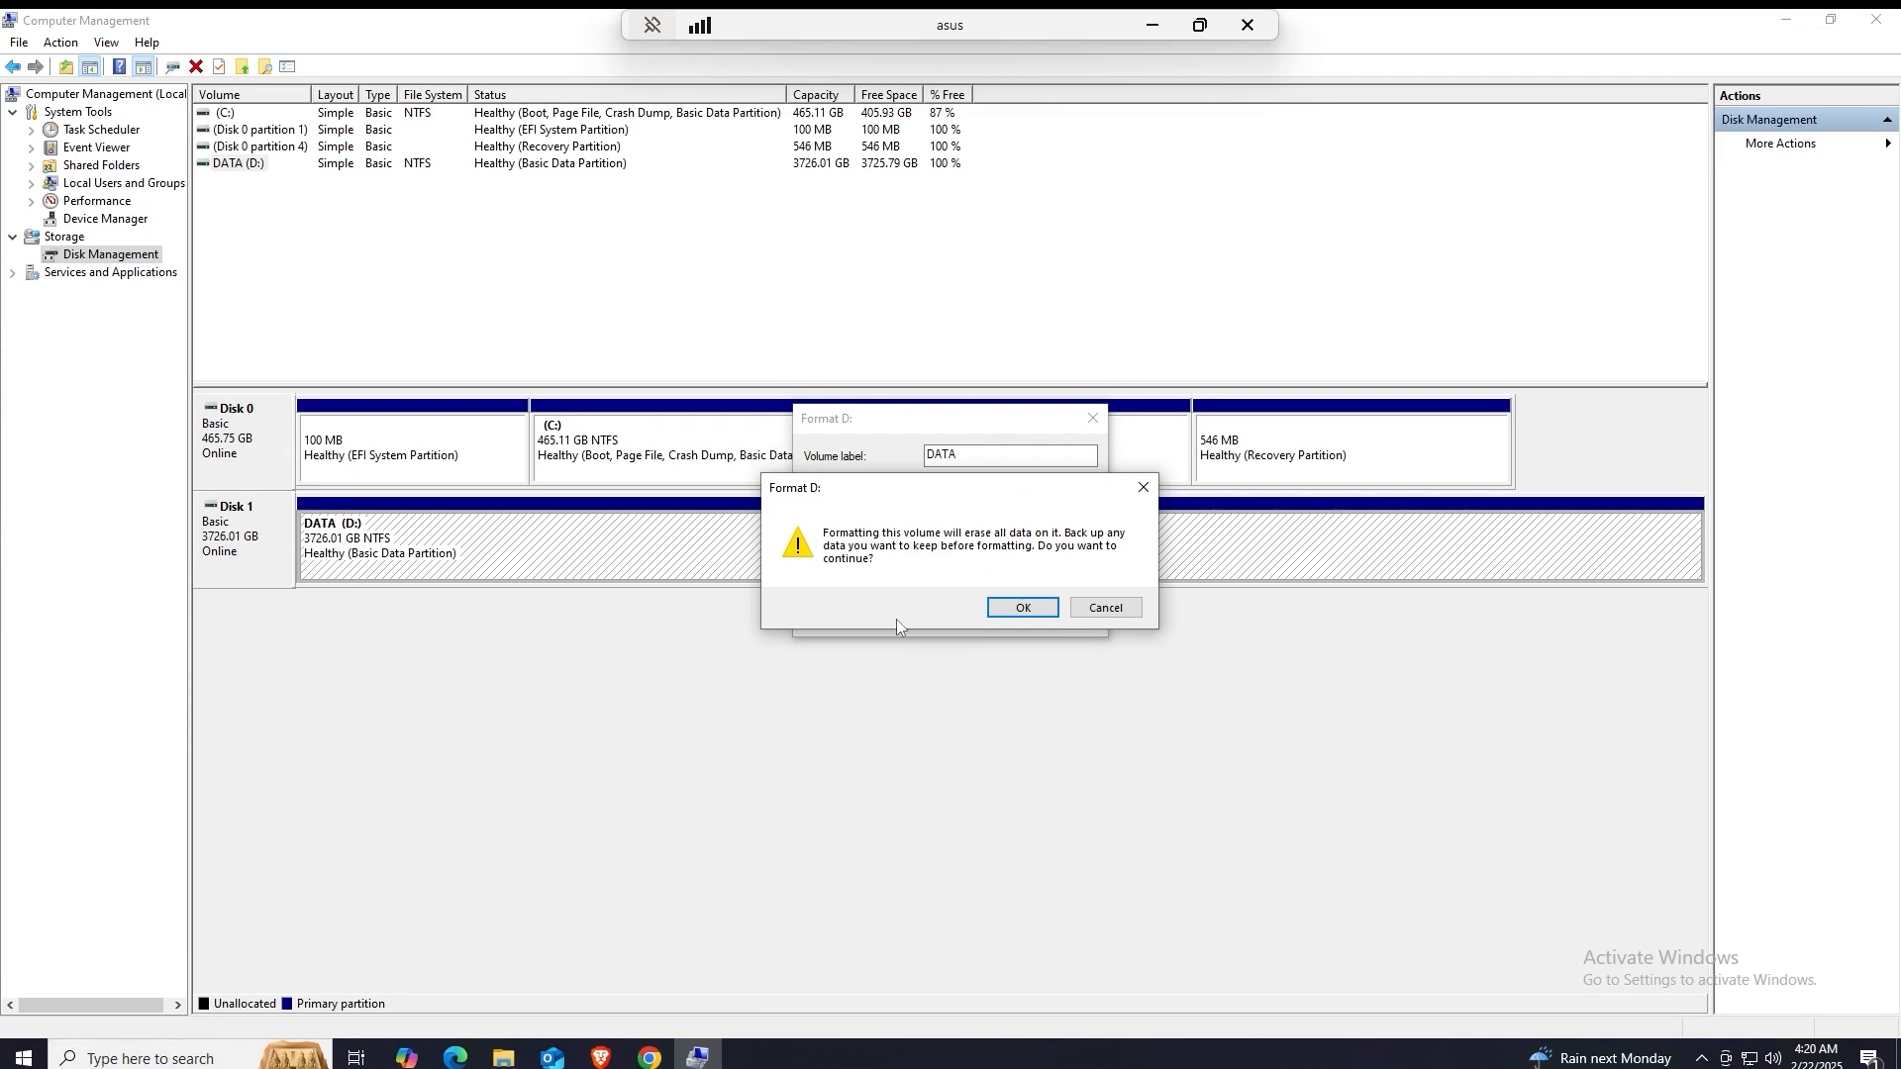
{"action": "left_click", "coordinate": [1094, 610]}
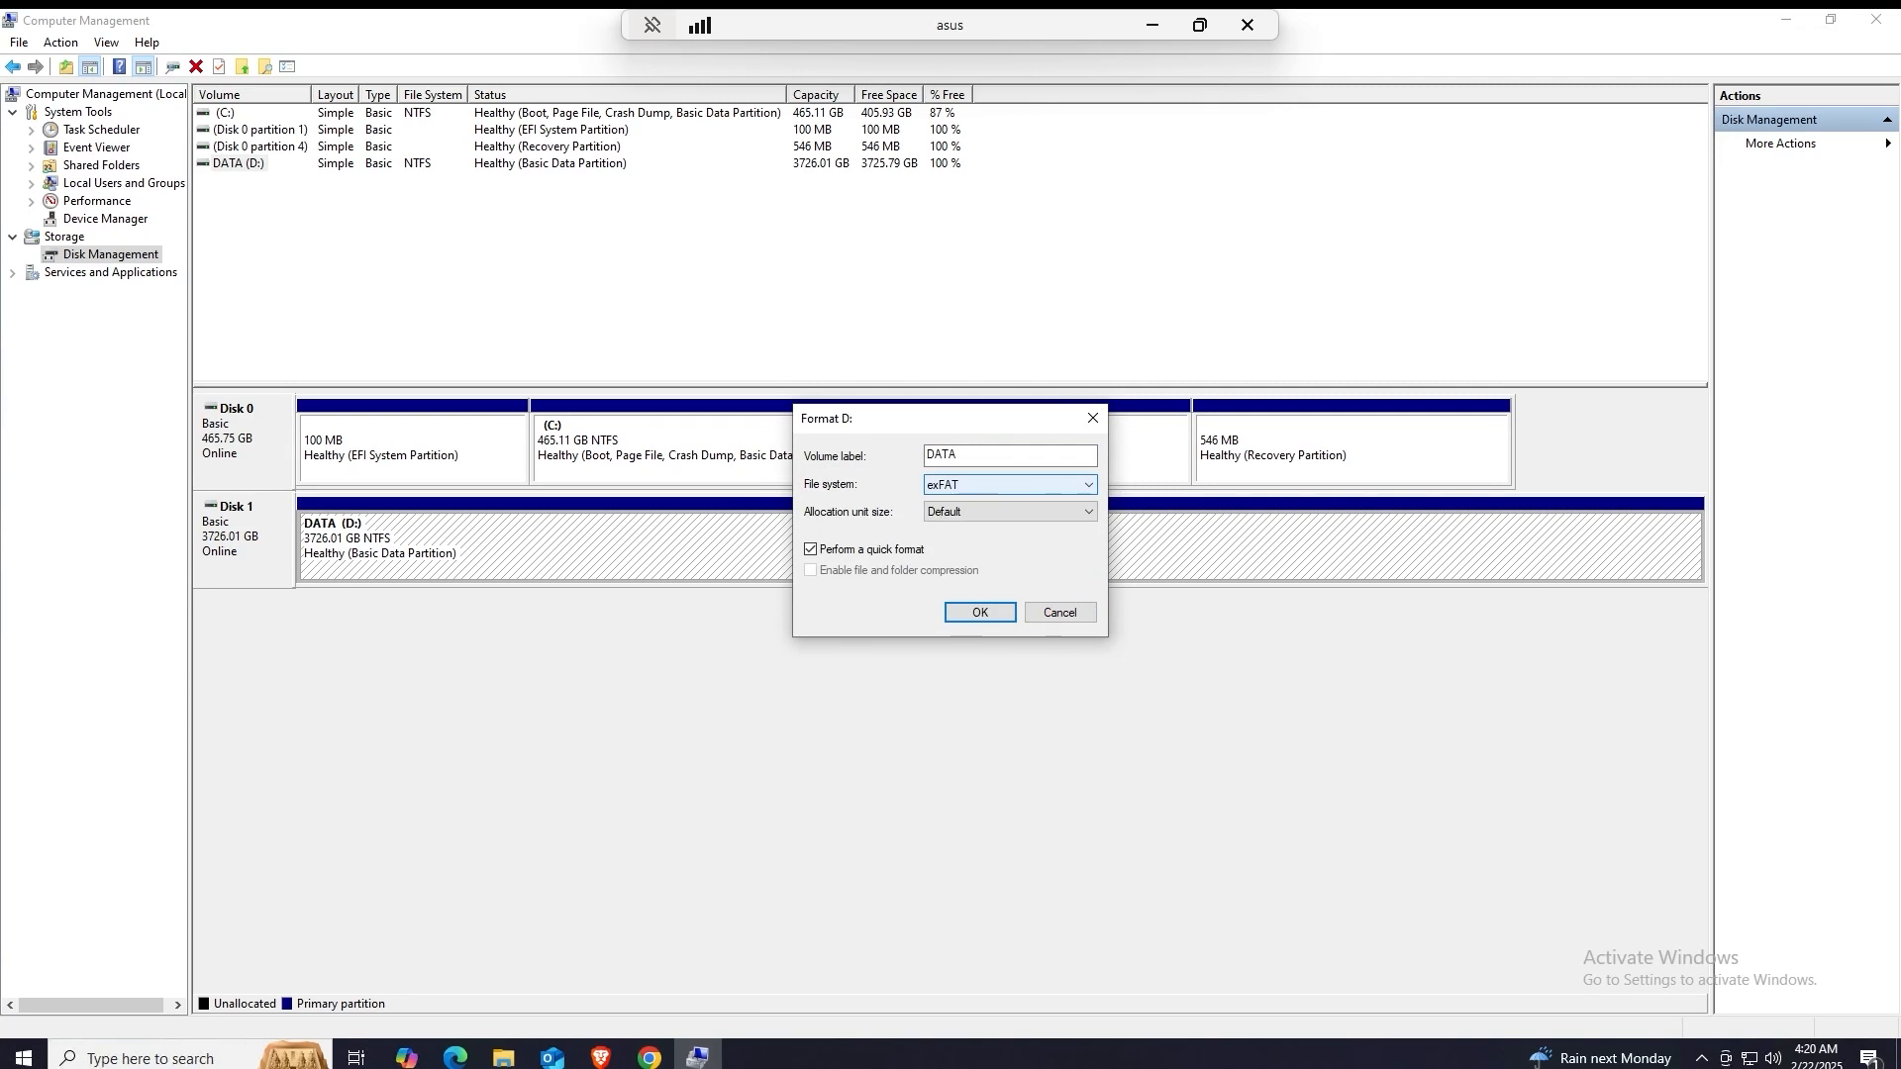
Step: Set the file system for formatting D: to NTFS and turn off the quick format option
{"action": "left_click", "coordinate": [1009, 483]}
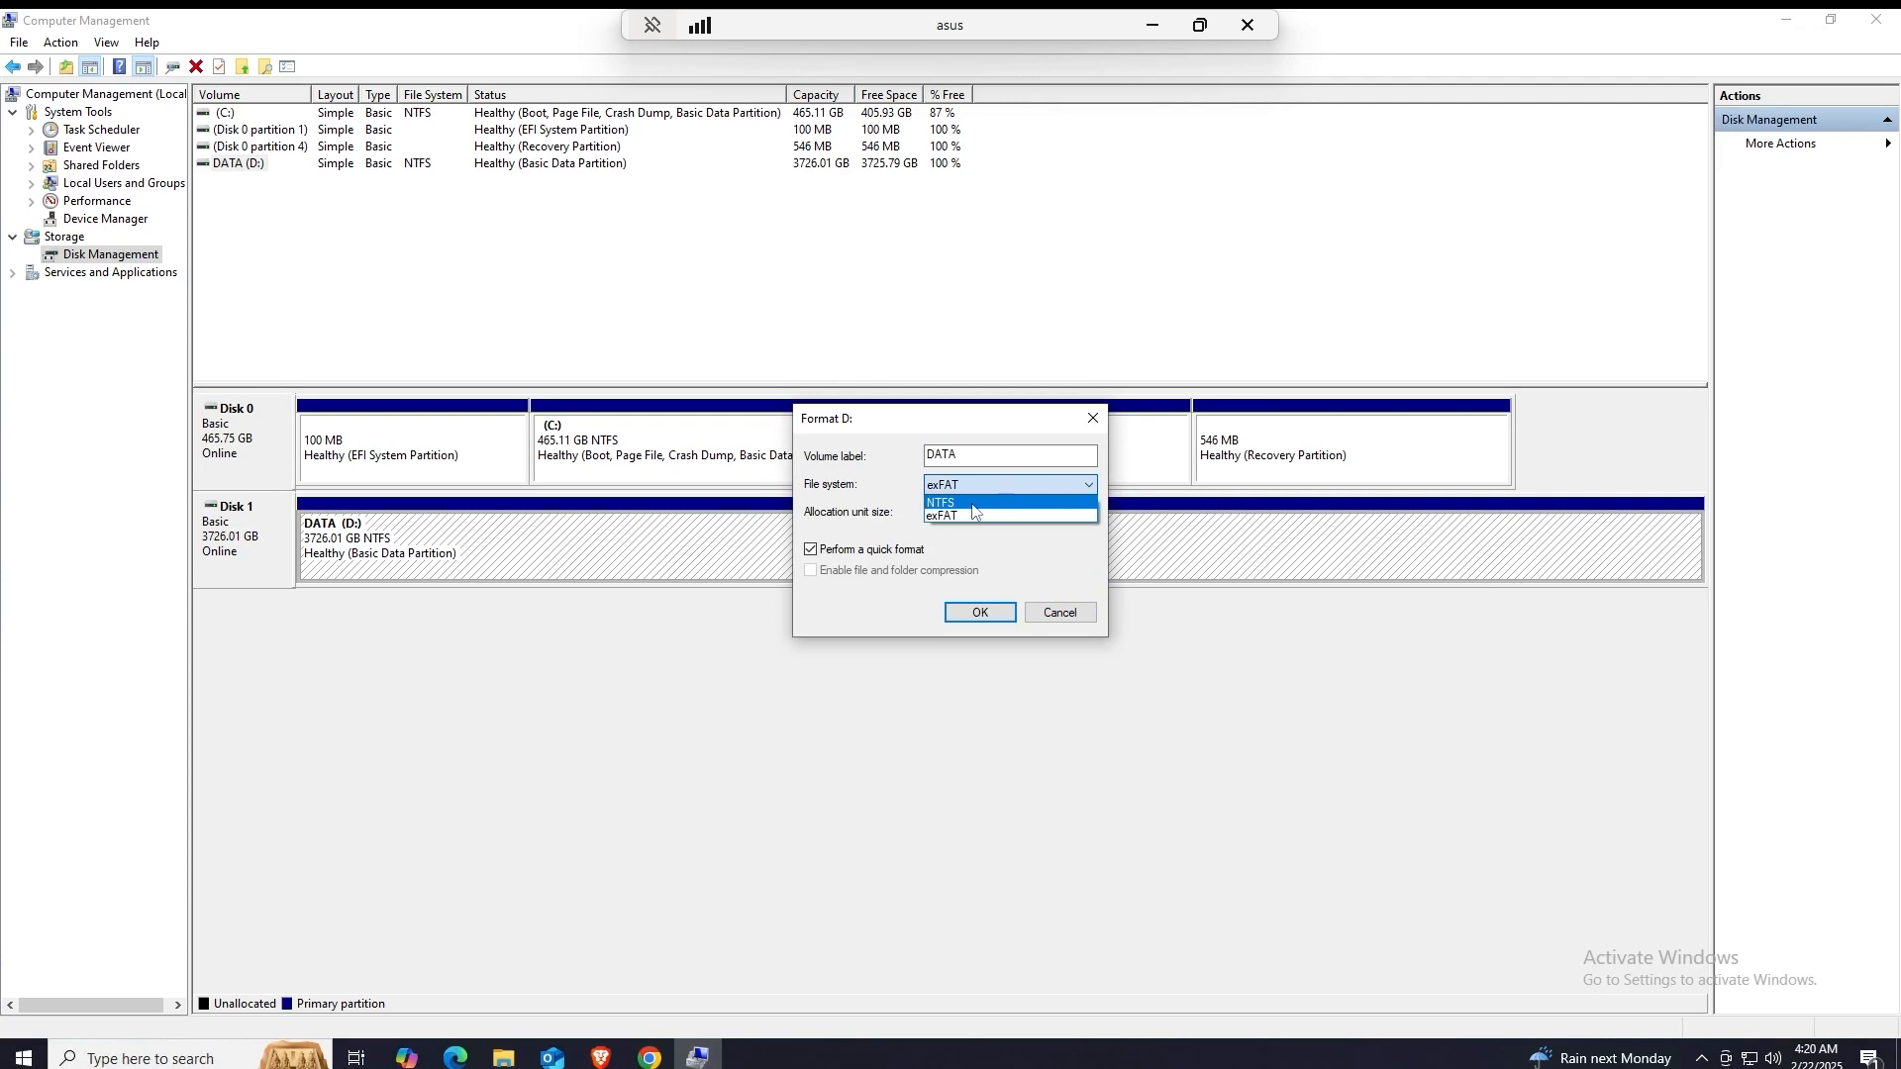
{"action": "left_click", "coordinate": [973, 505]}
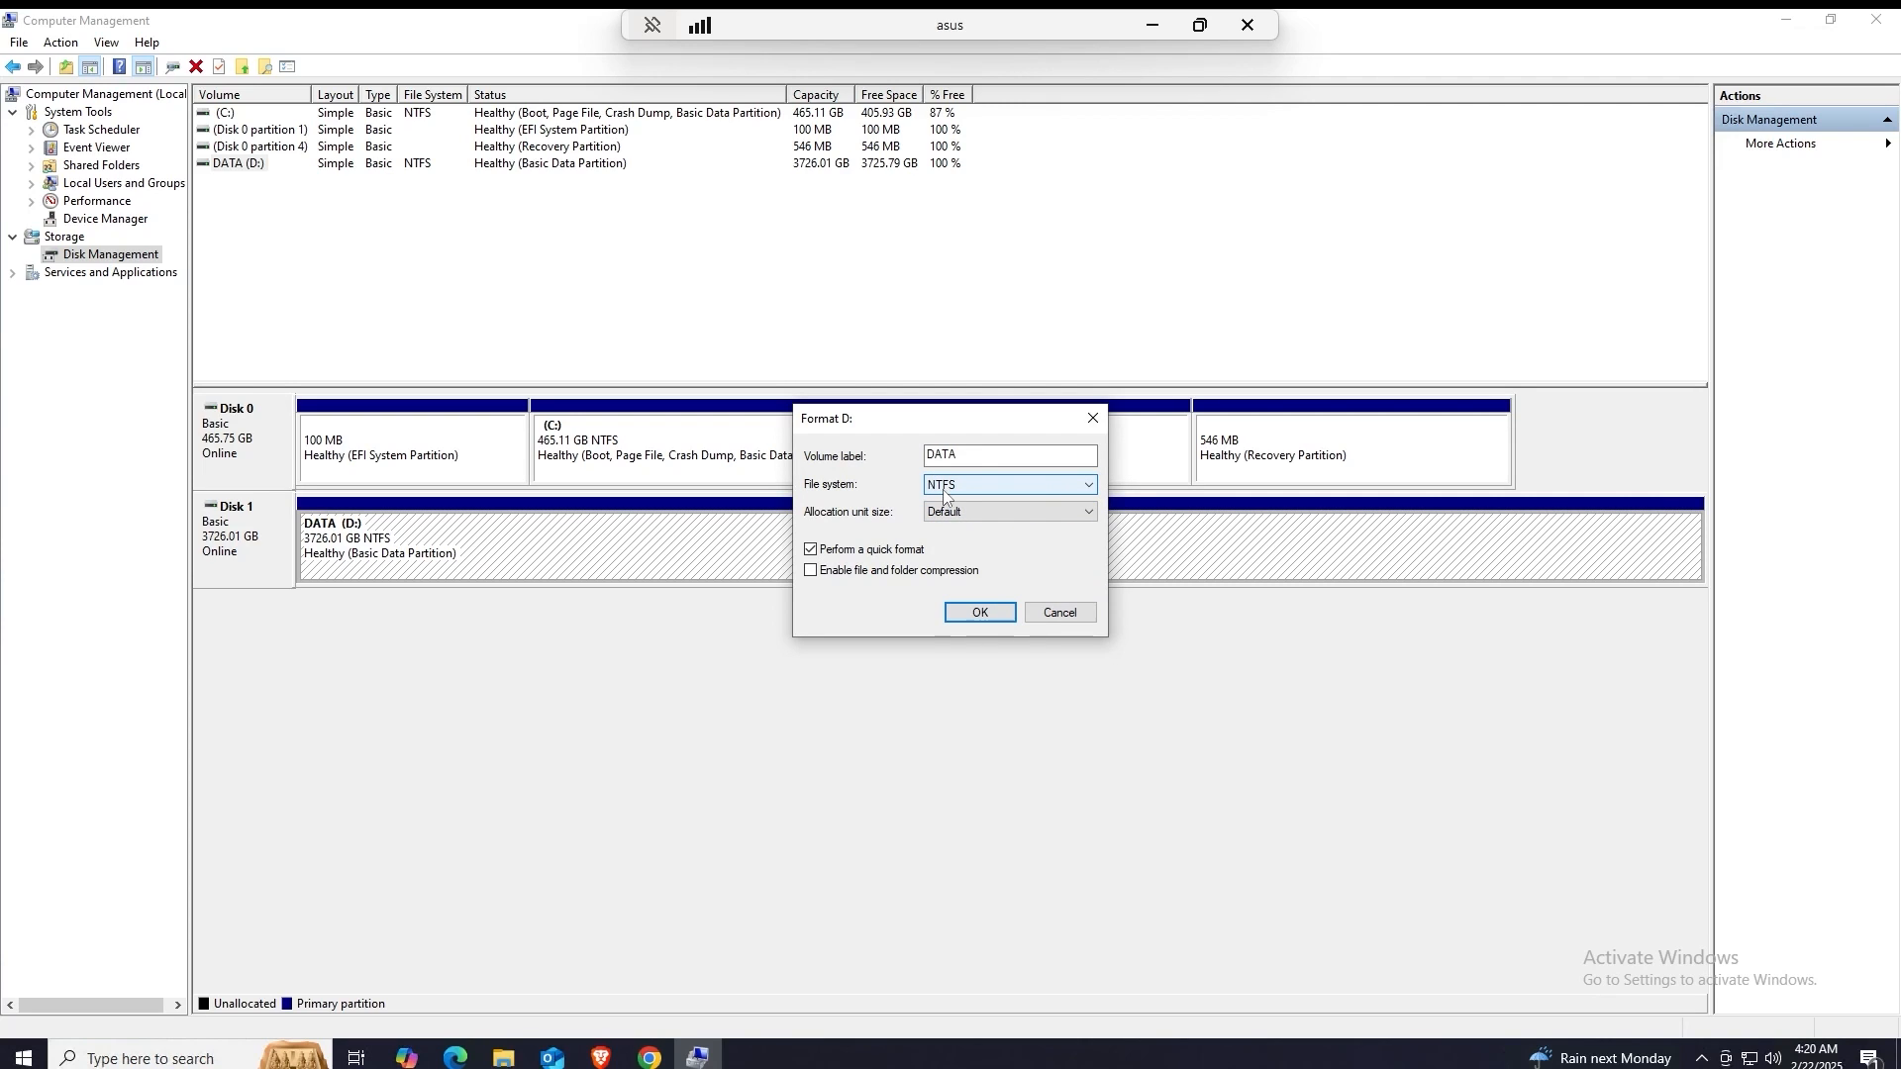
{"action": "left_click_drag", "start_coordinate": [979, 427], "coordinate": [940, 339]}
{"action": "left_click", "coordinate": [998, 397]}
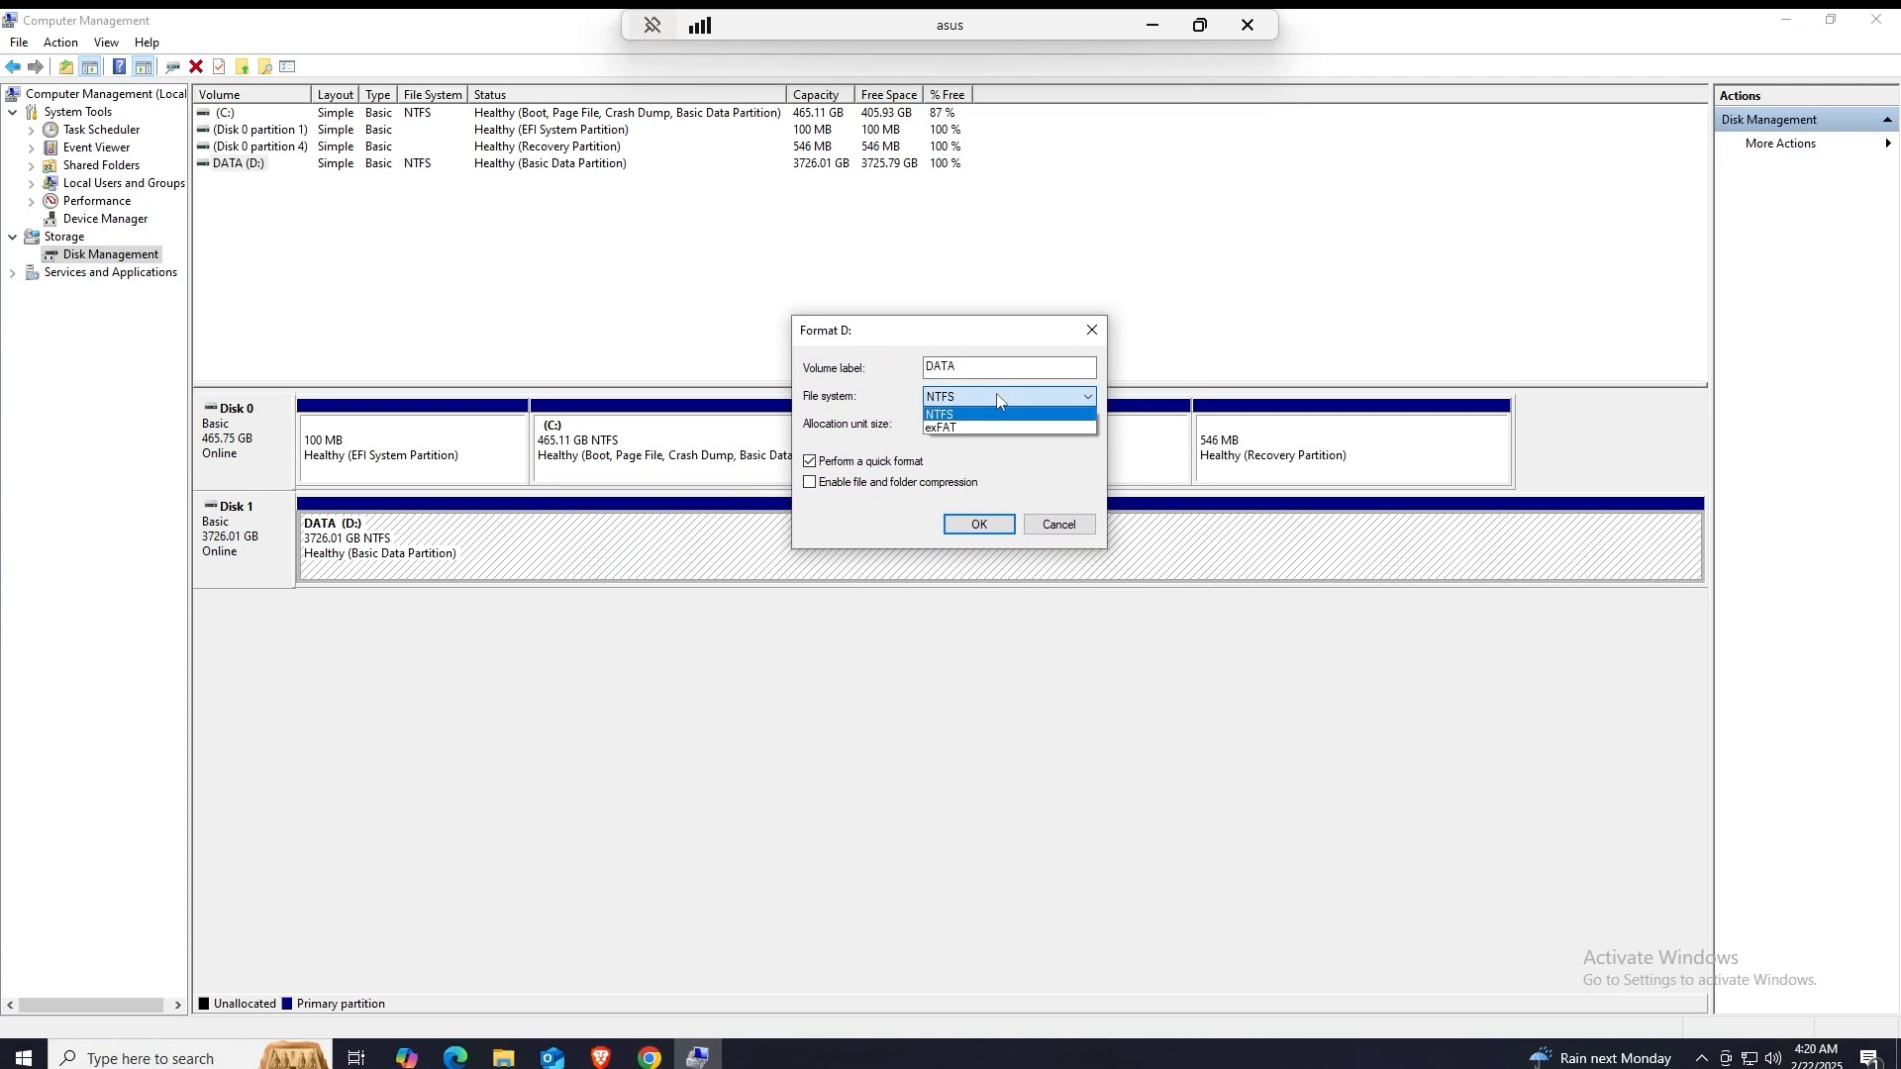
{"action": "left_click", "coordinate": [1003, 400]}
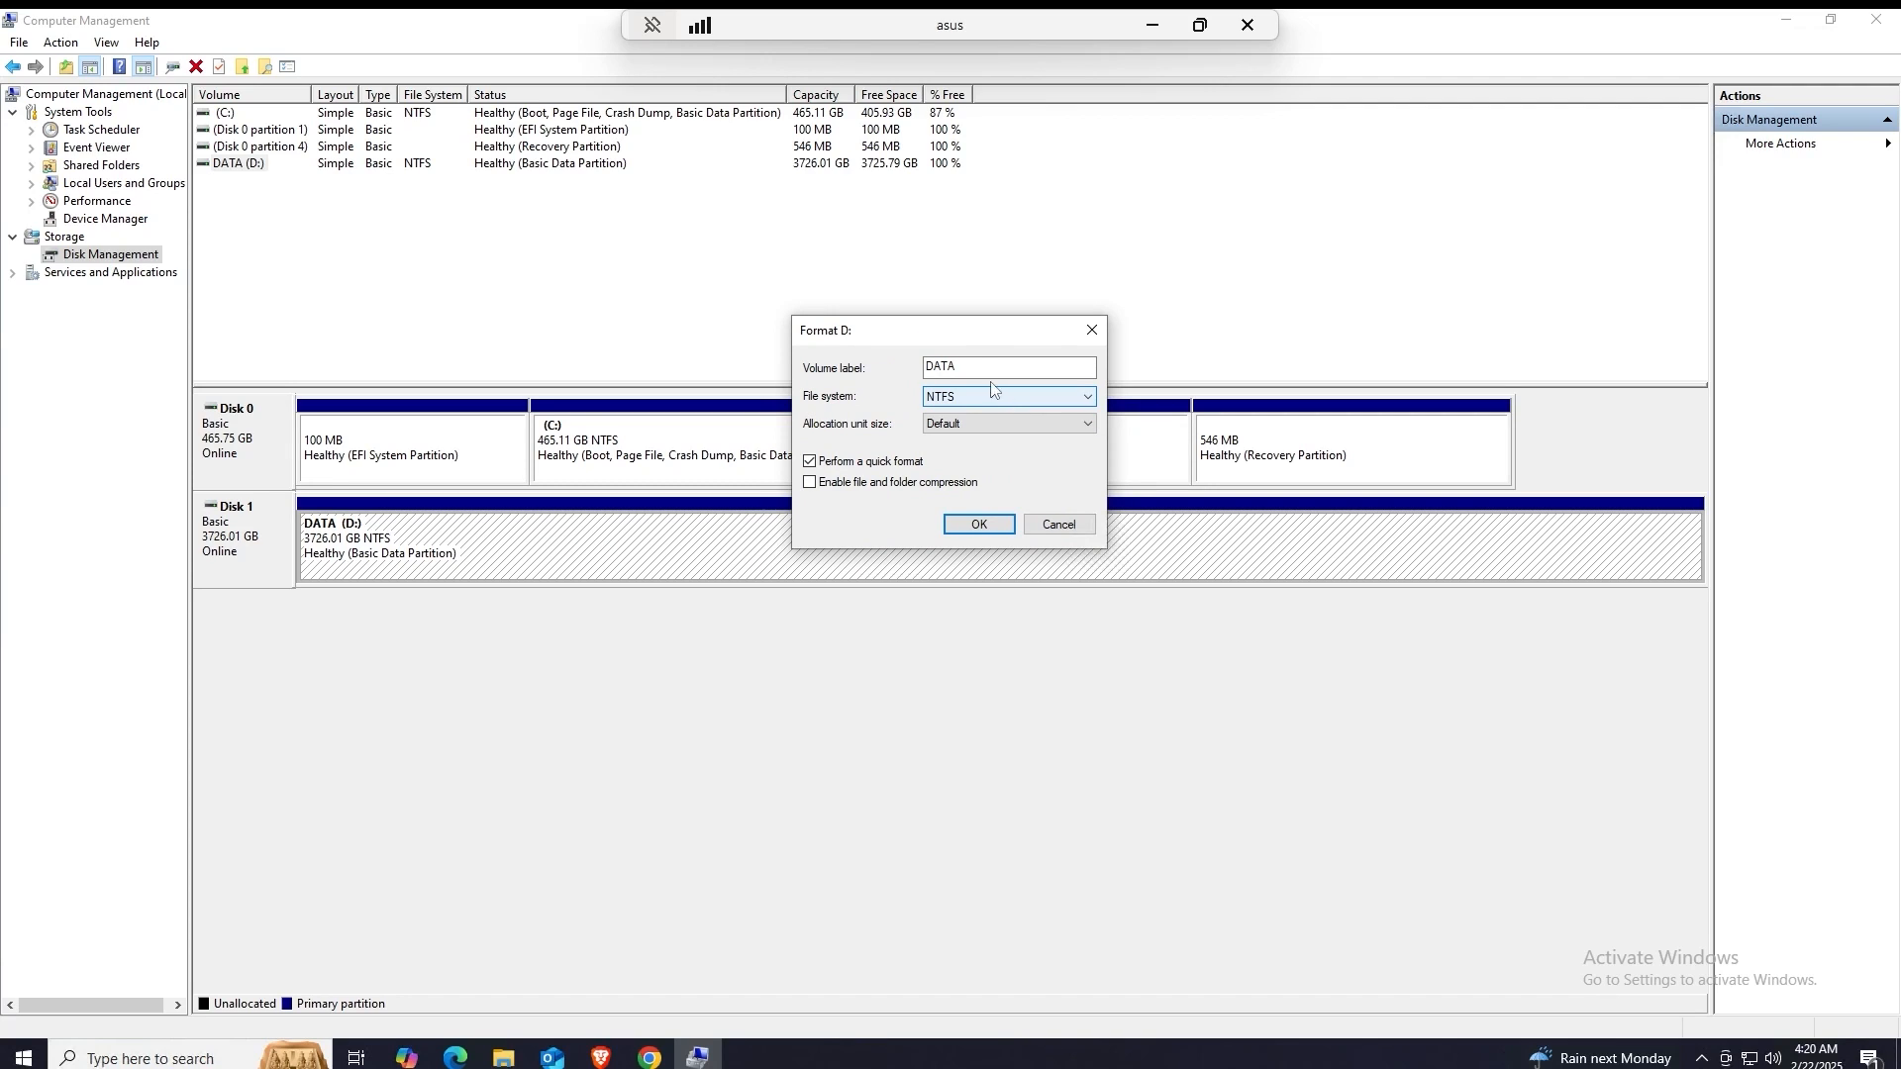
{"action": "left_click_drag", "start_coordinate": [986, 334], "coordinate": [969, 338]}
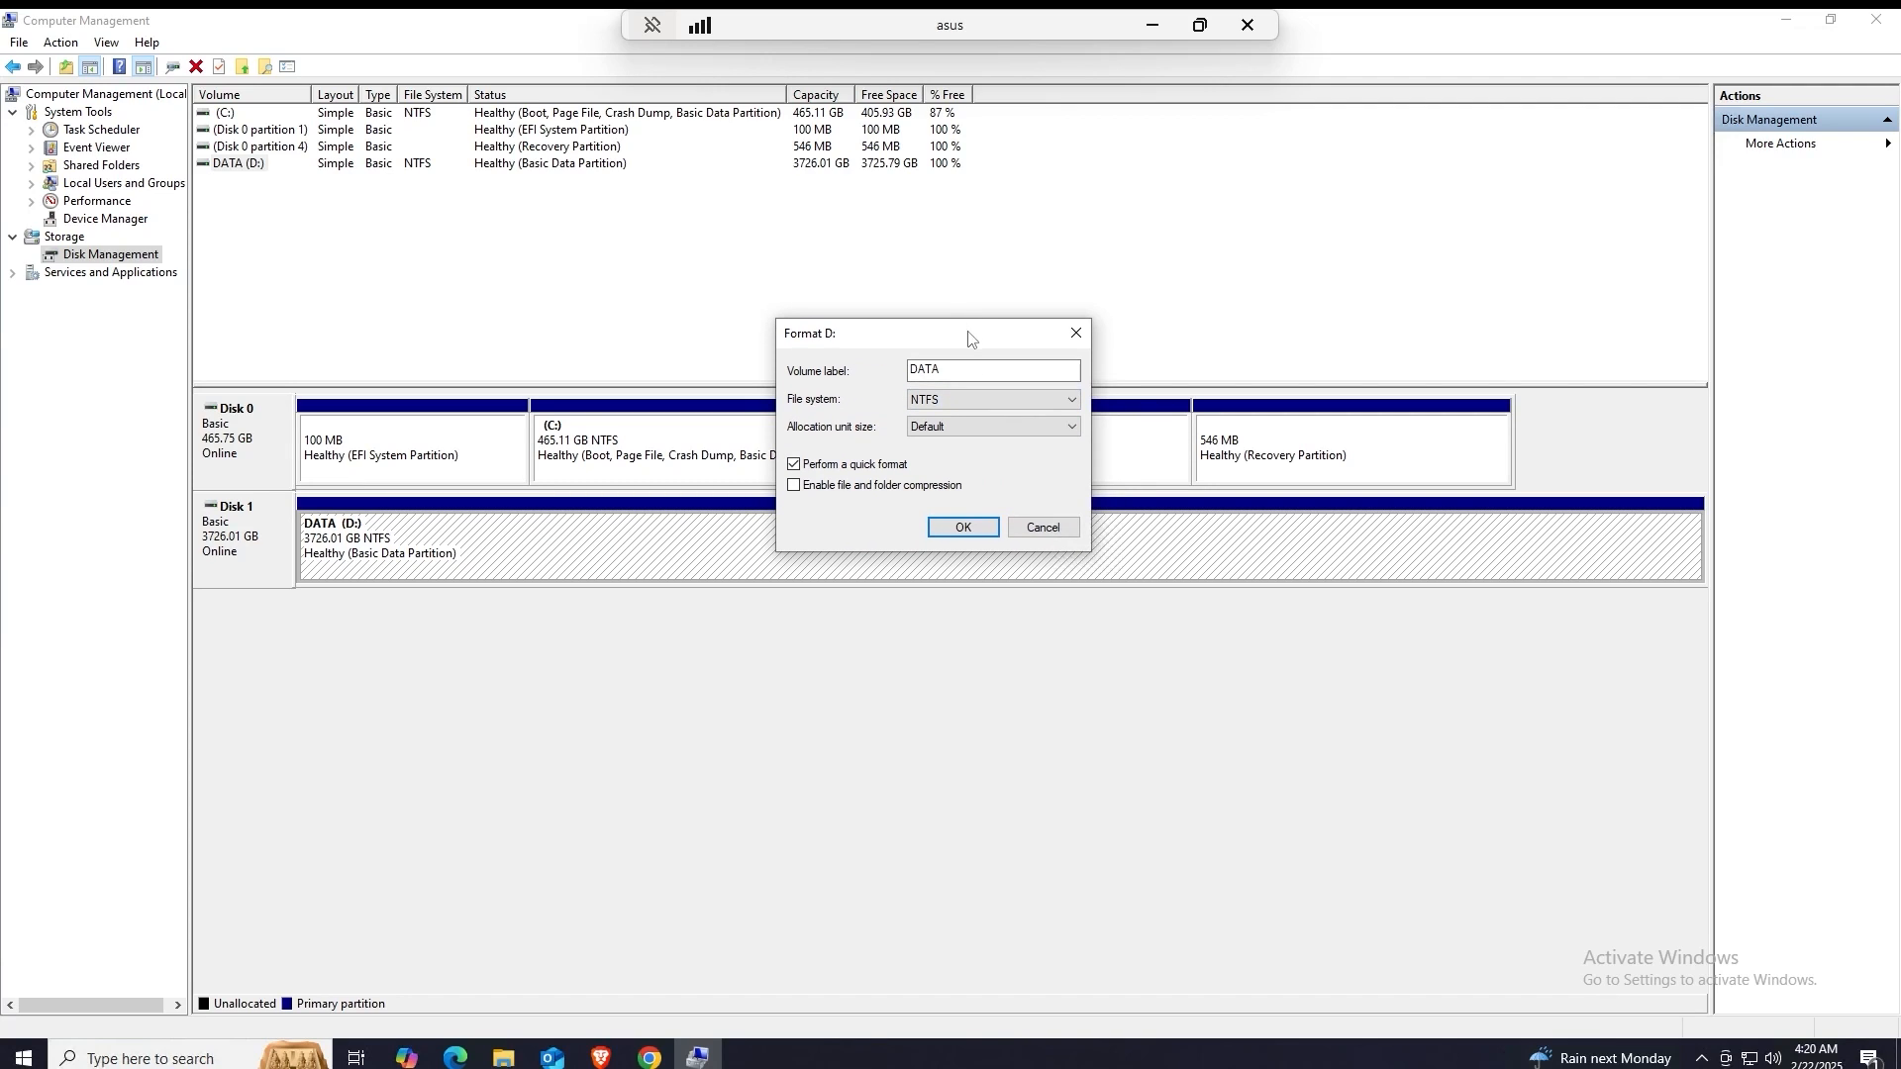
{"action": "left_click", "coordinate": [793, 465]}
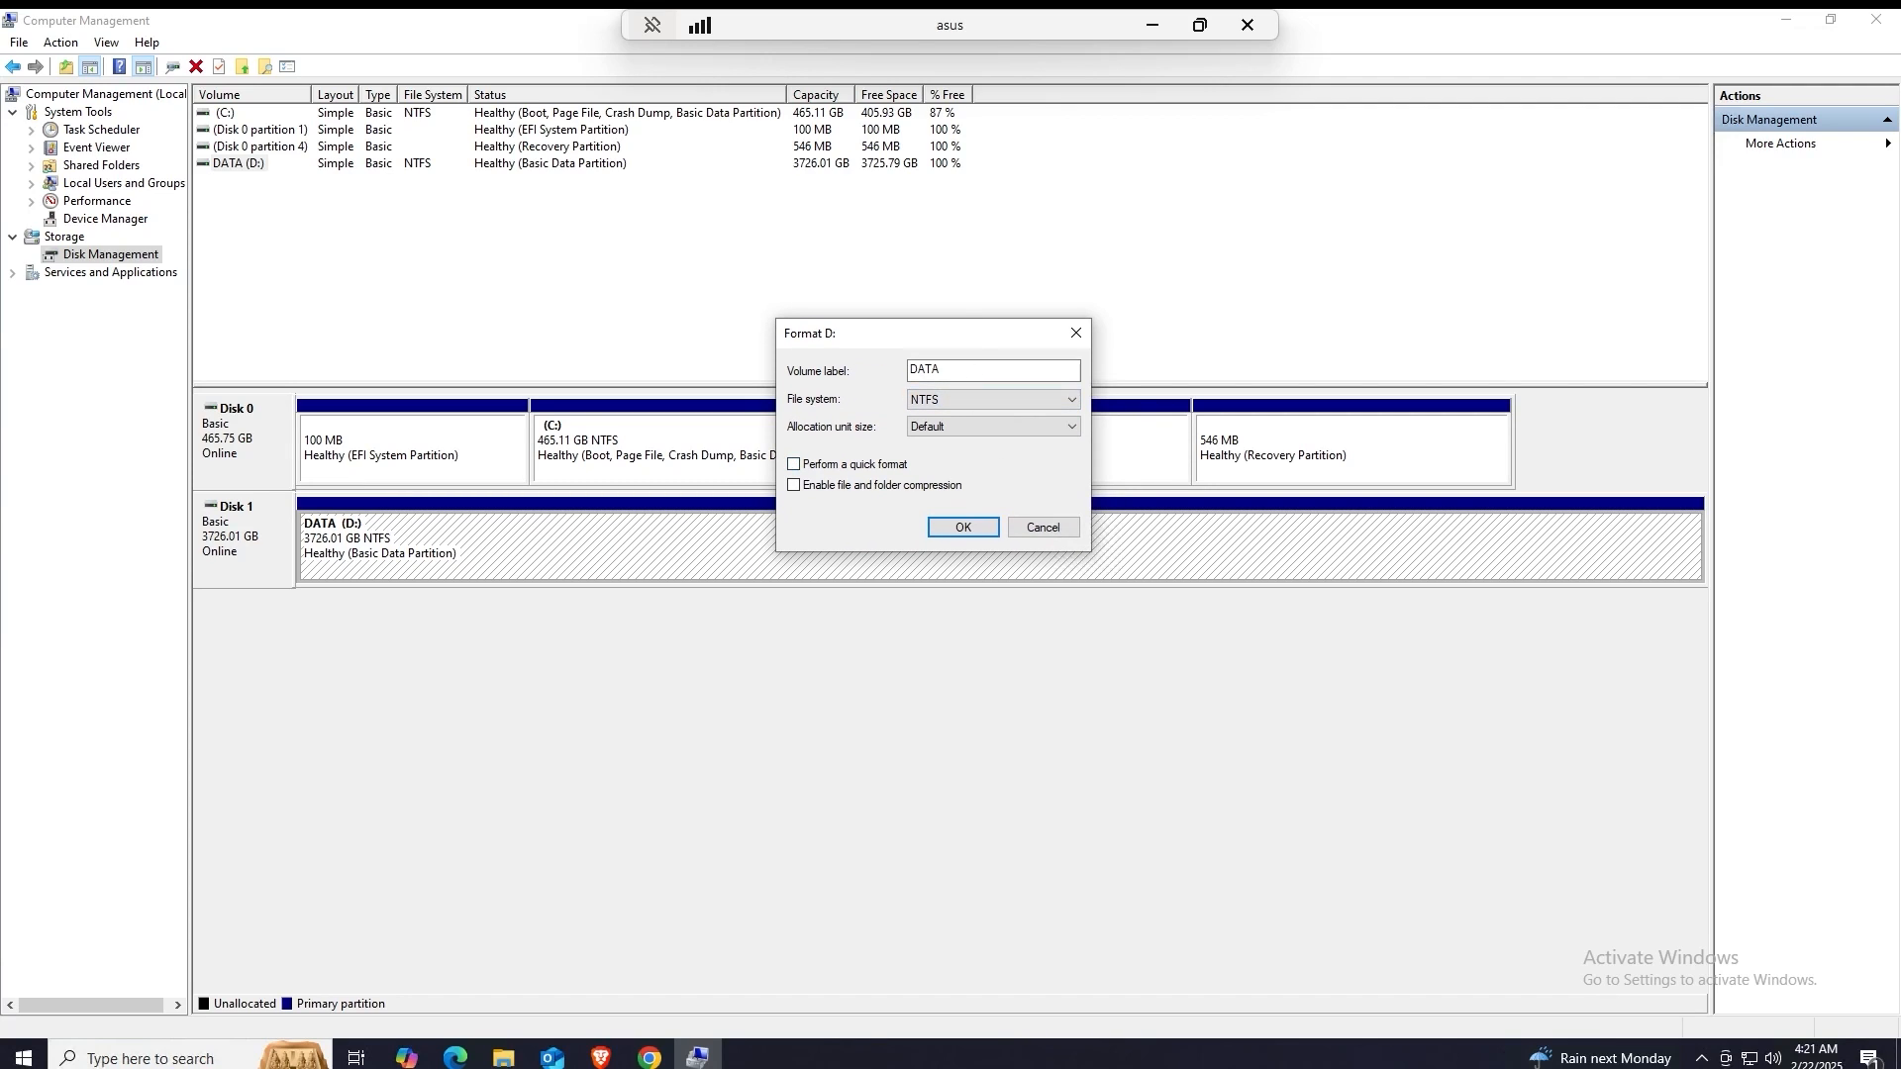
Step: Turn on quick format and format the DATA (D:) volume as NTFS with the default allocation unit size, accepting the data erasure
{"action": "left_click", "coordinate": [793, 465]}
{"action": "left_click", "coordinate": [961, 527]}
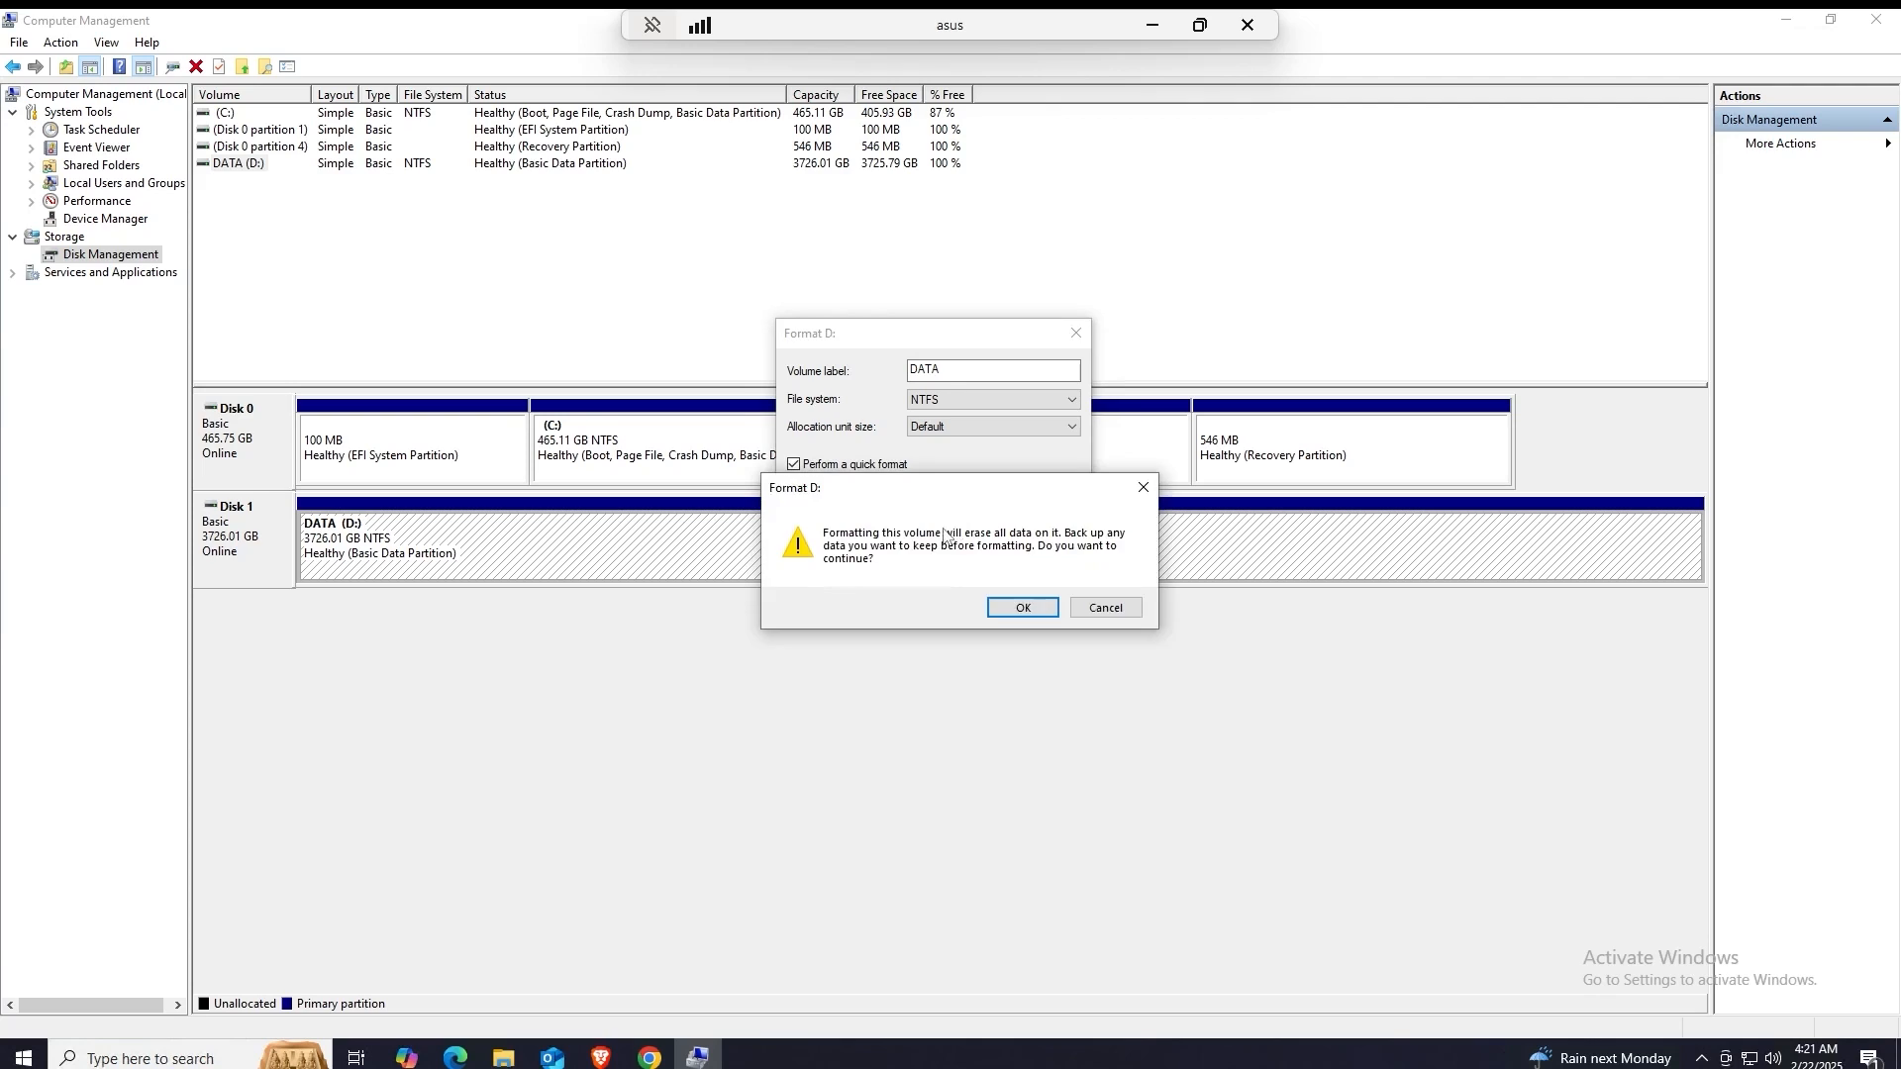
{"action": "left_click", "coordinate": [1020, 608]}
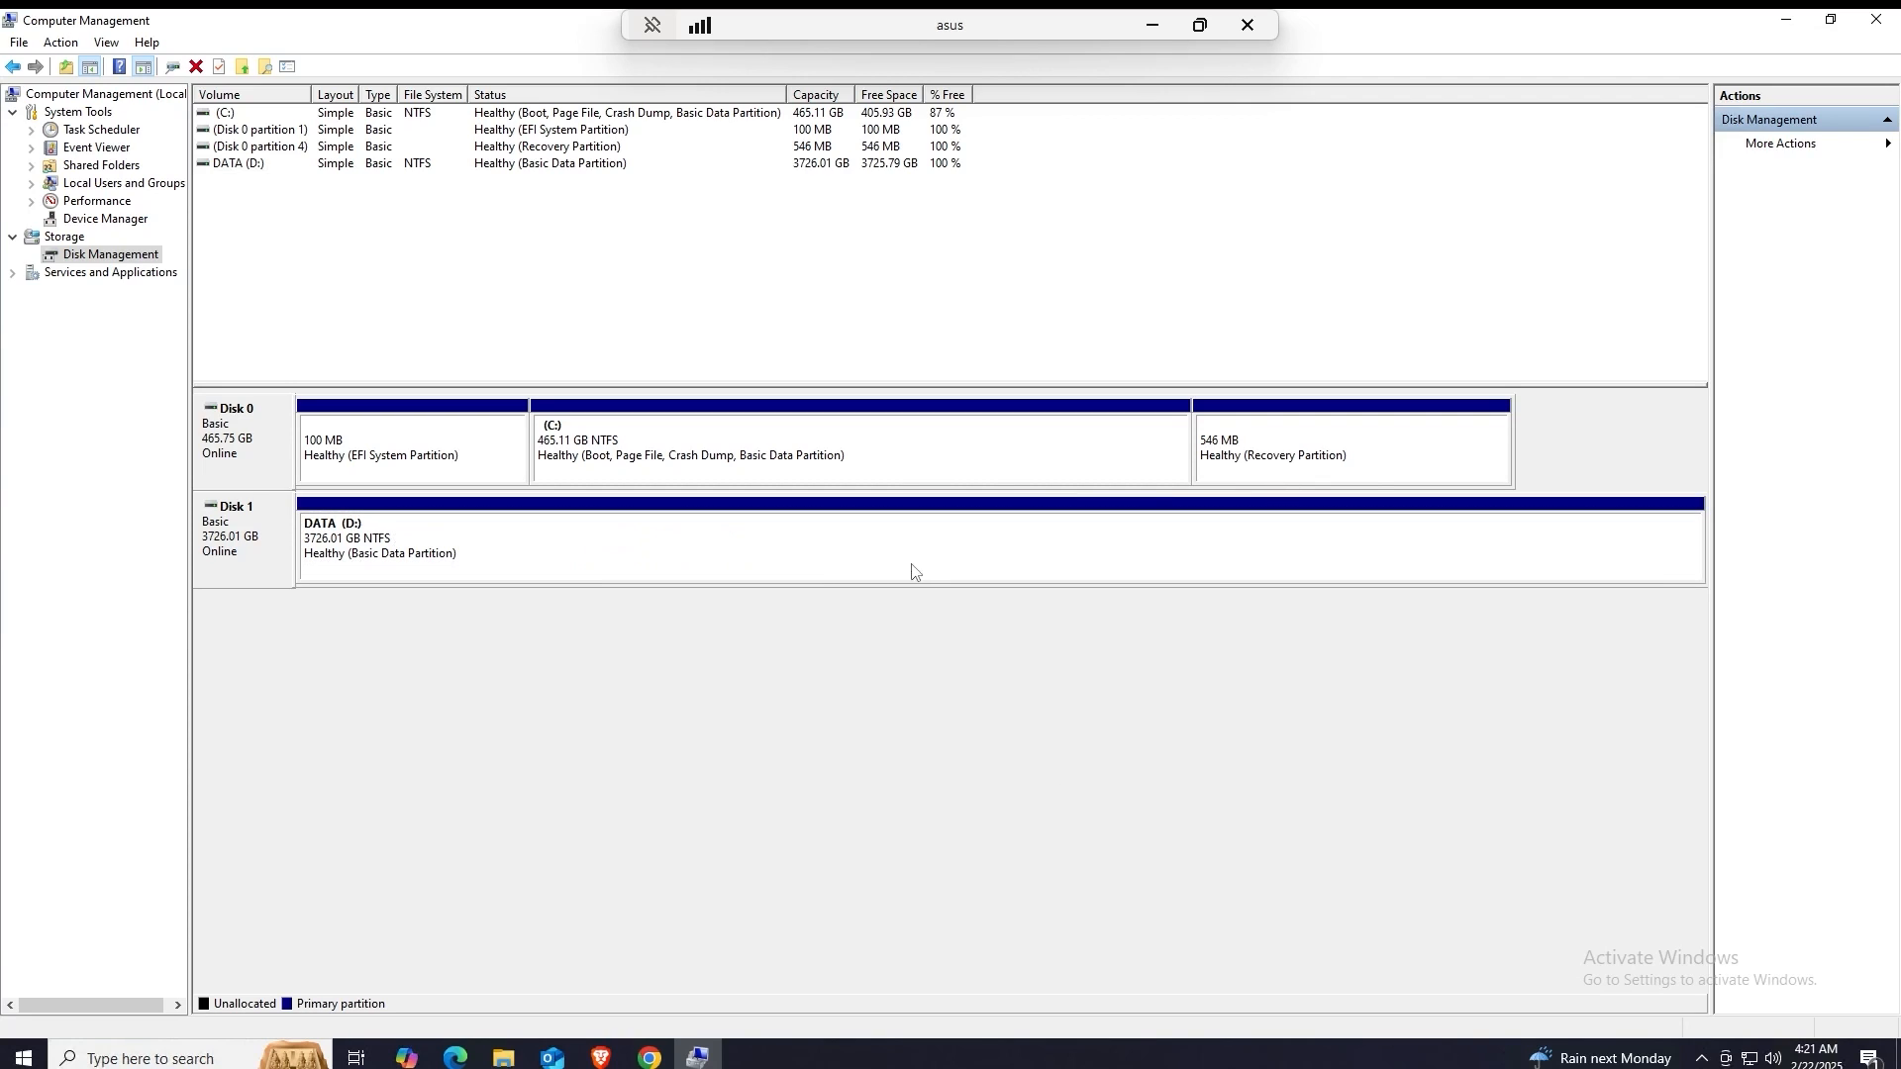
Step: Open the Shrink Volume settings for the DATA (D:) volume on Disk 1
{"action": "right_click", "coordinate": [867, 543]}
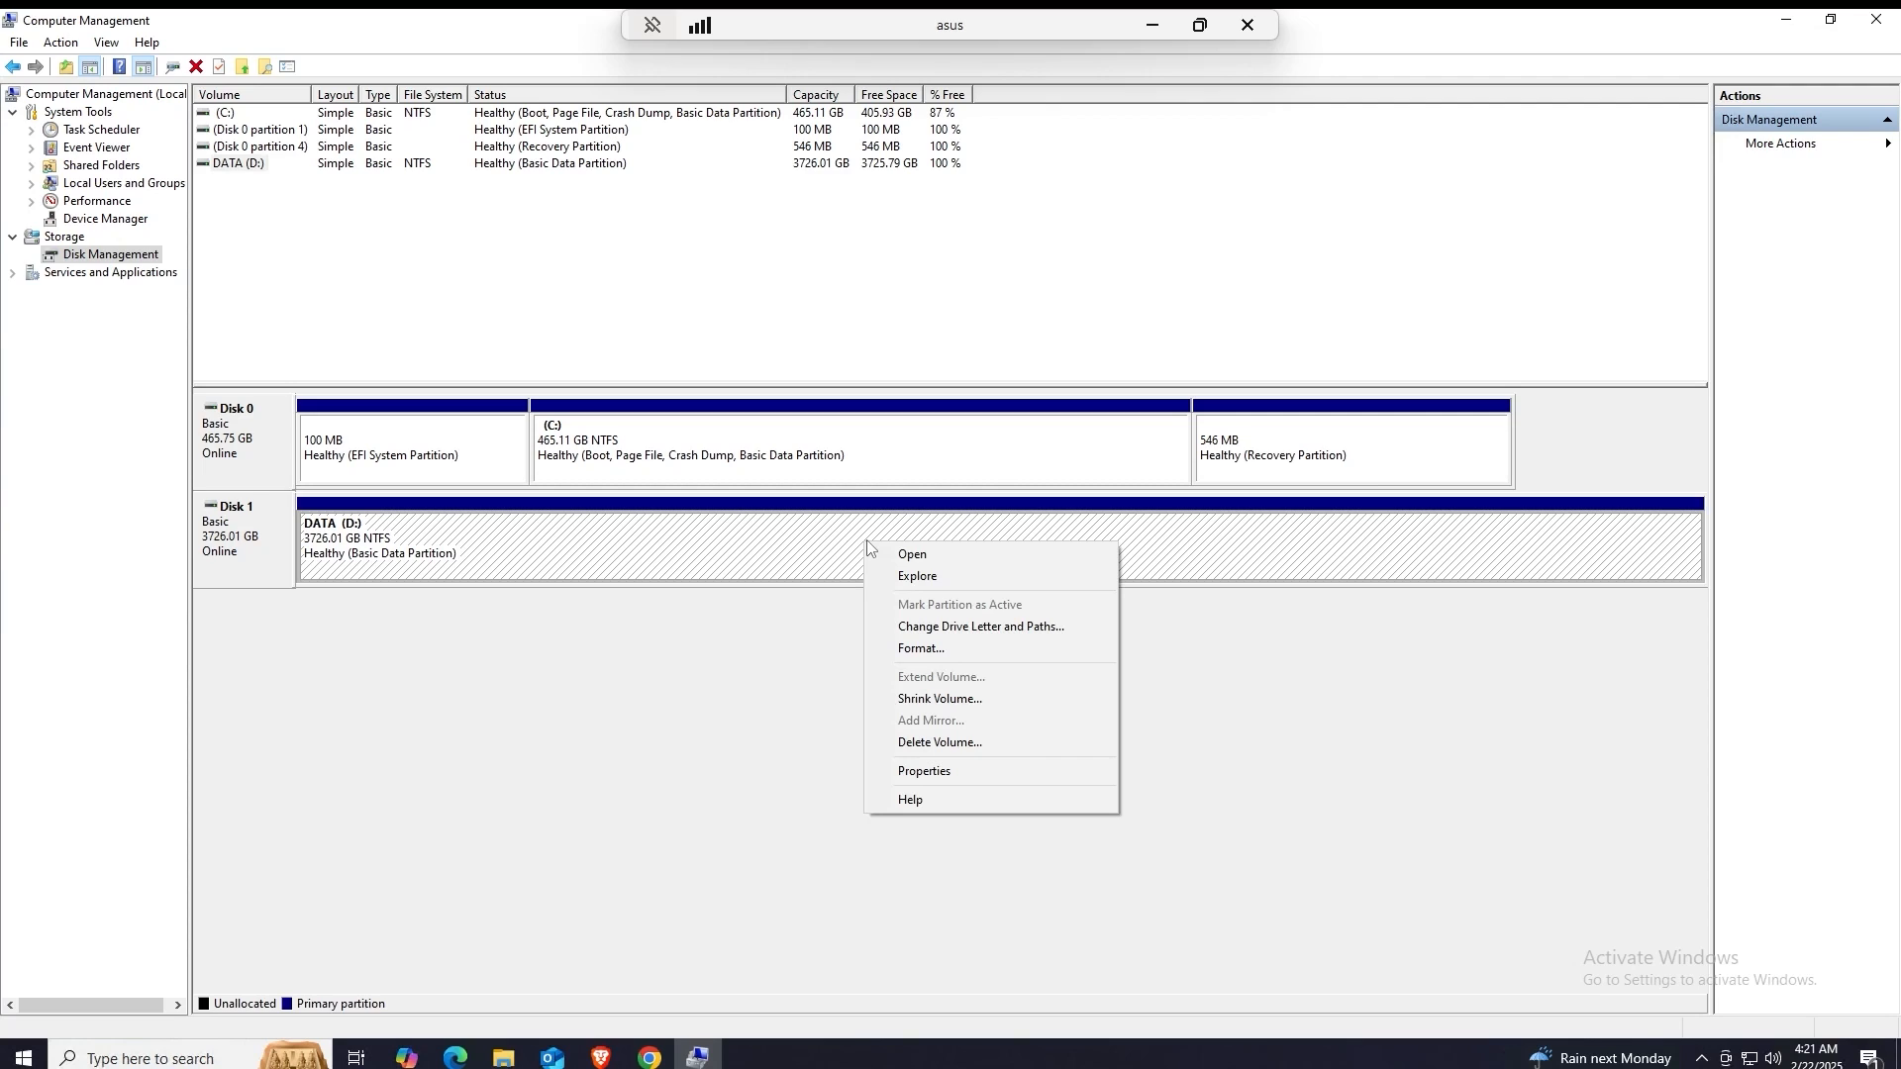
{"action": "left_click", "coordinate": [636, 601]}
{"action": "left_click", "coordinate": [634, 546]}
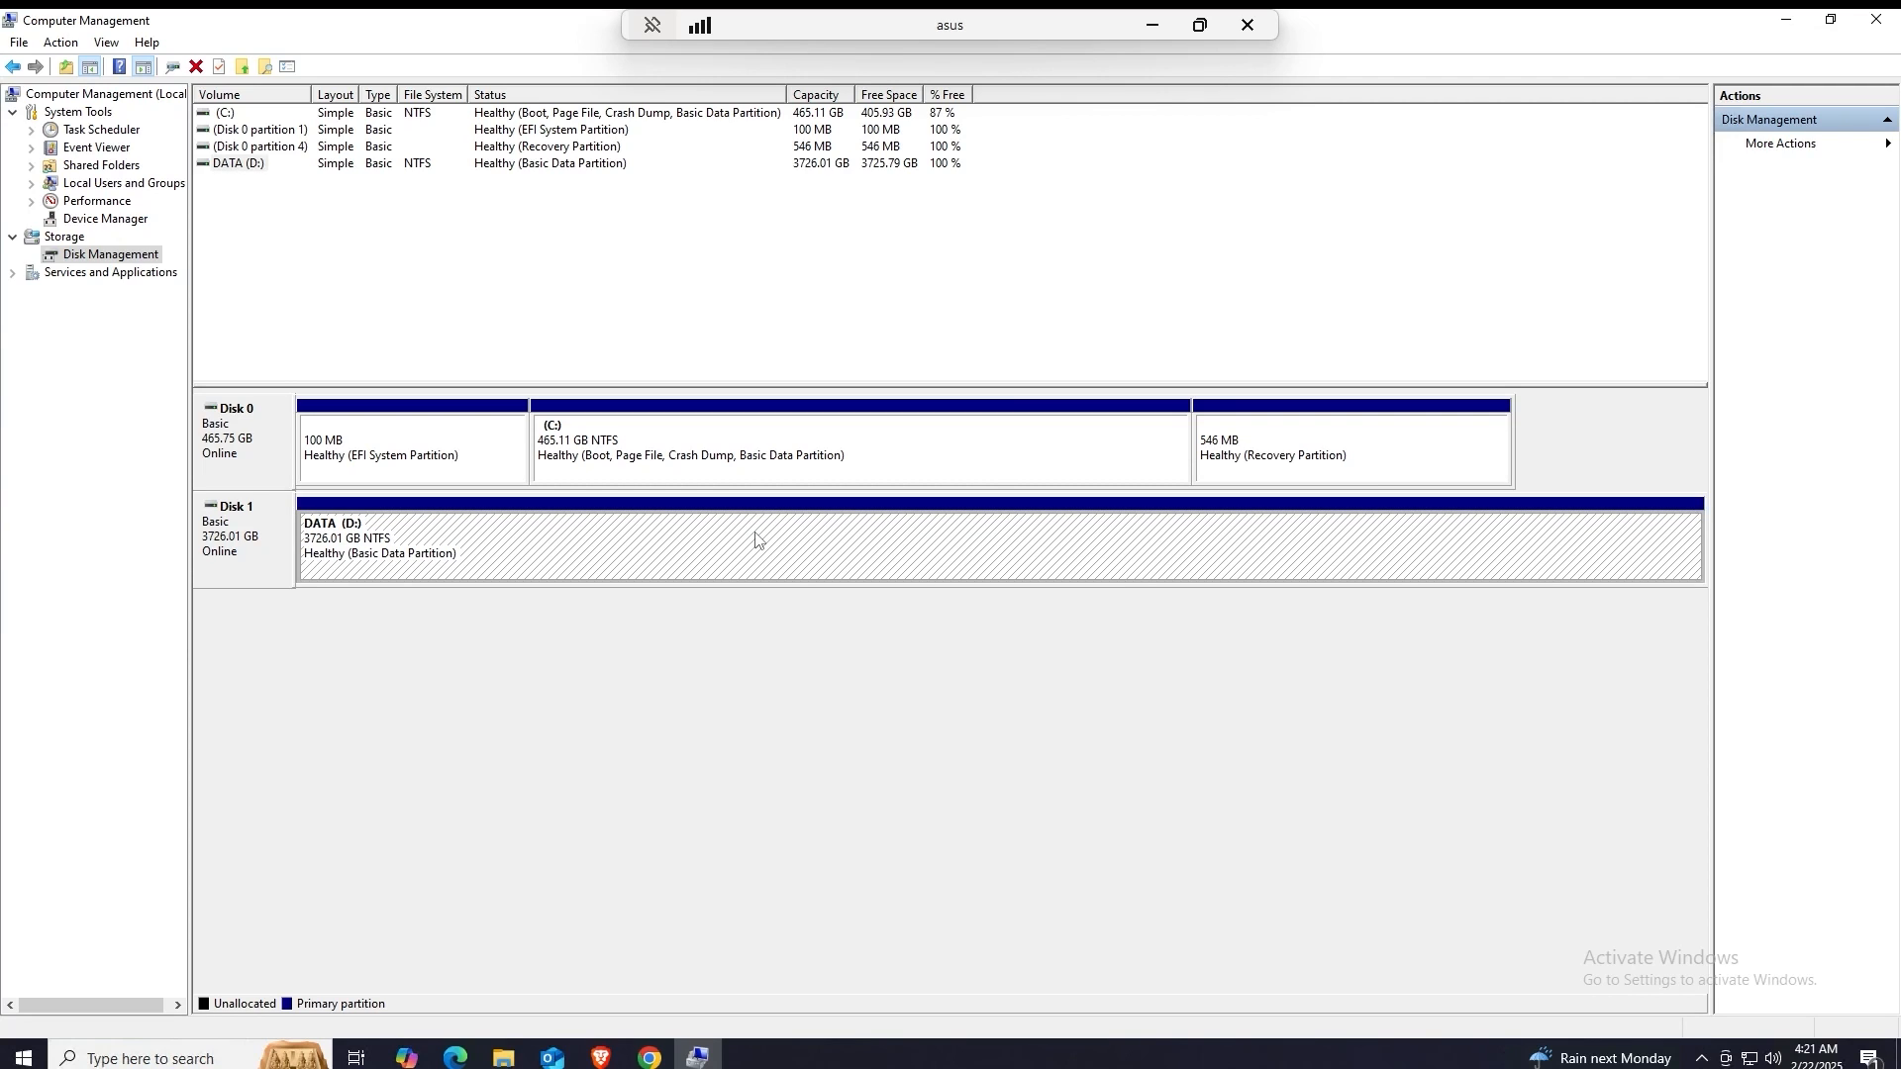
{"action": "right_click", "coordinate": [757, 539]}
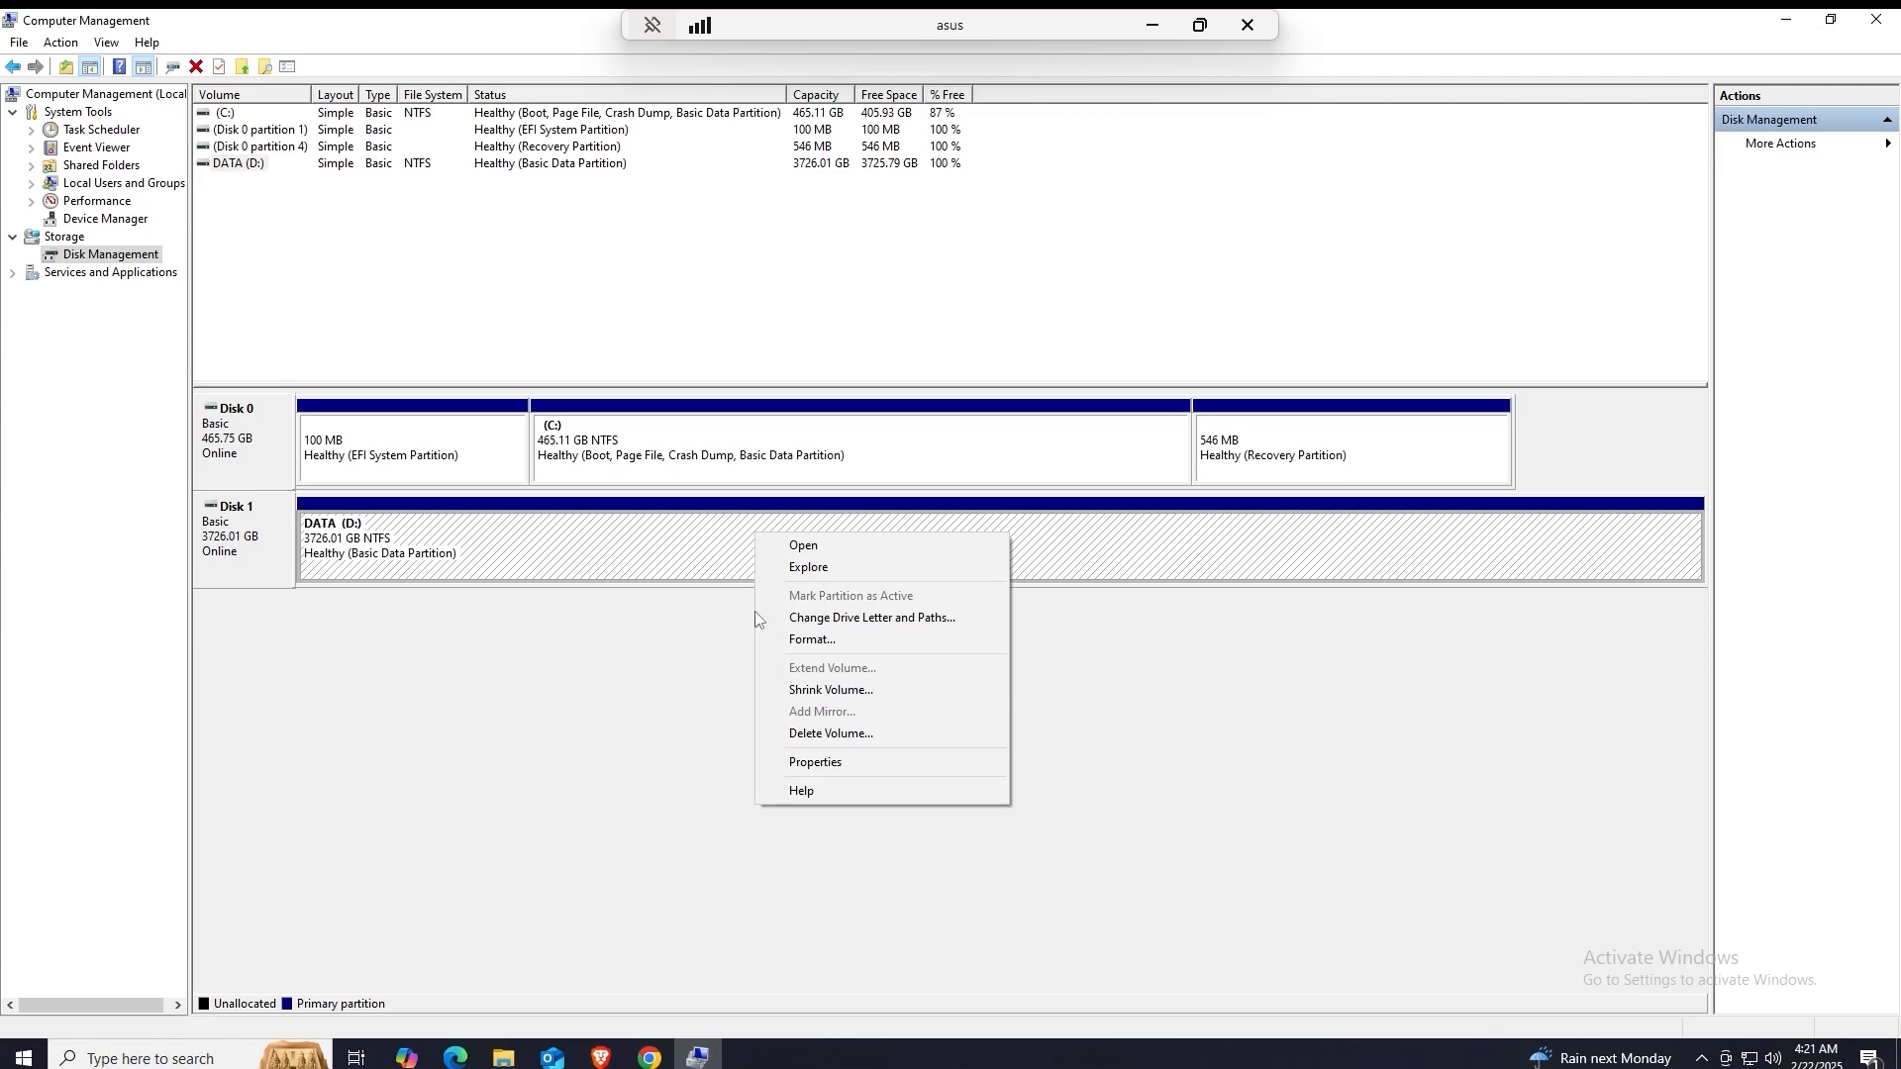
{"action": "left_click", "coordinate": [816, 687]}
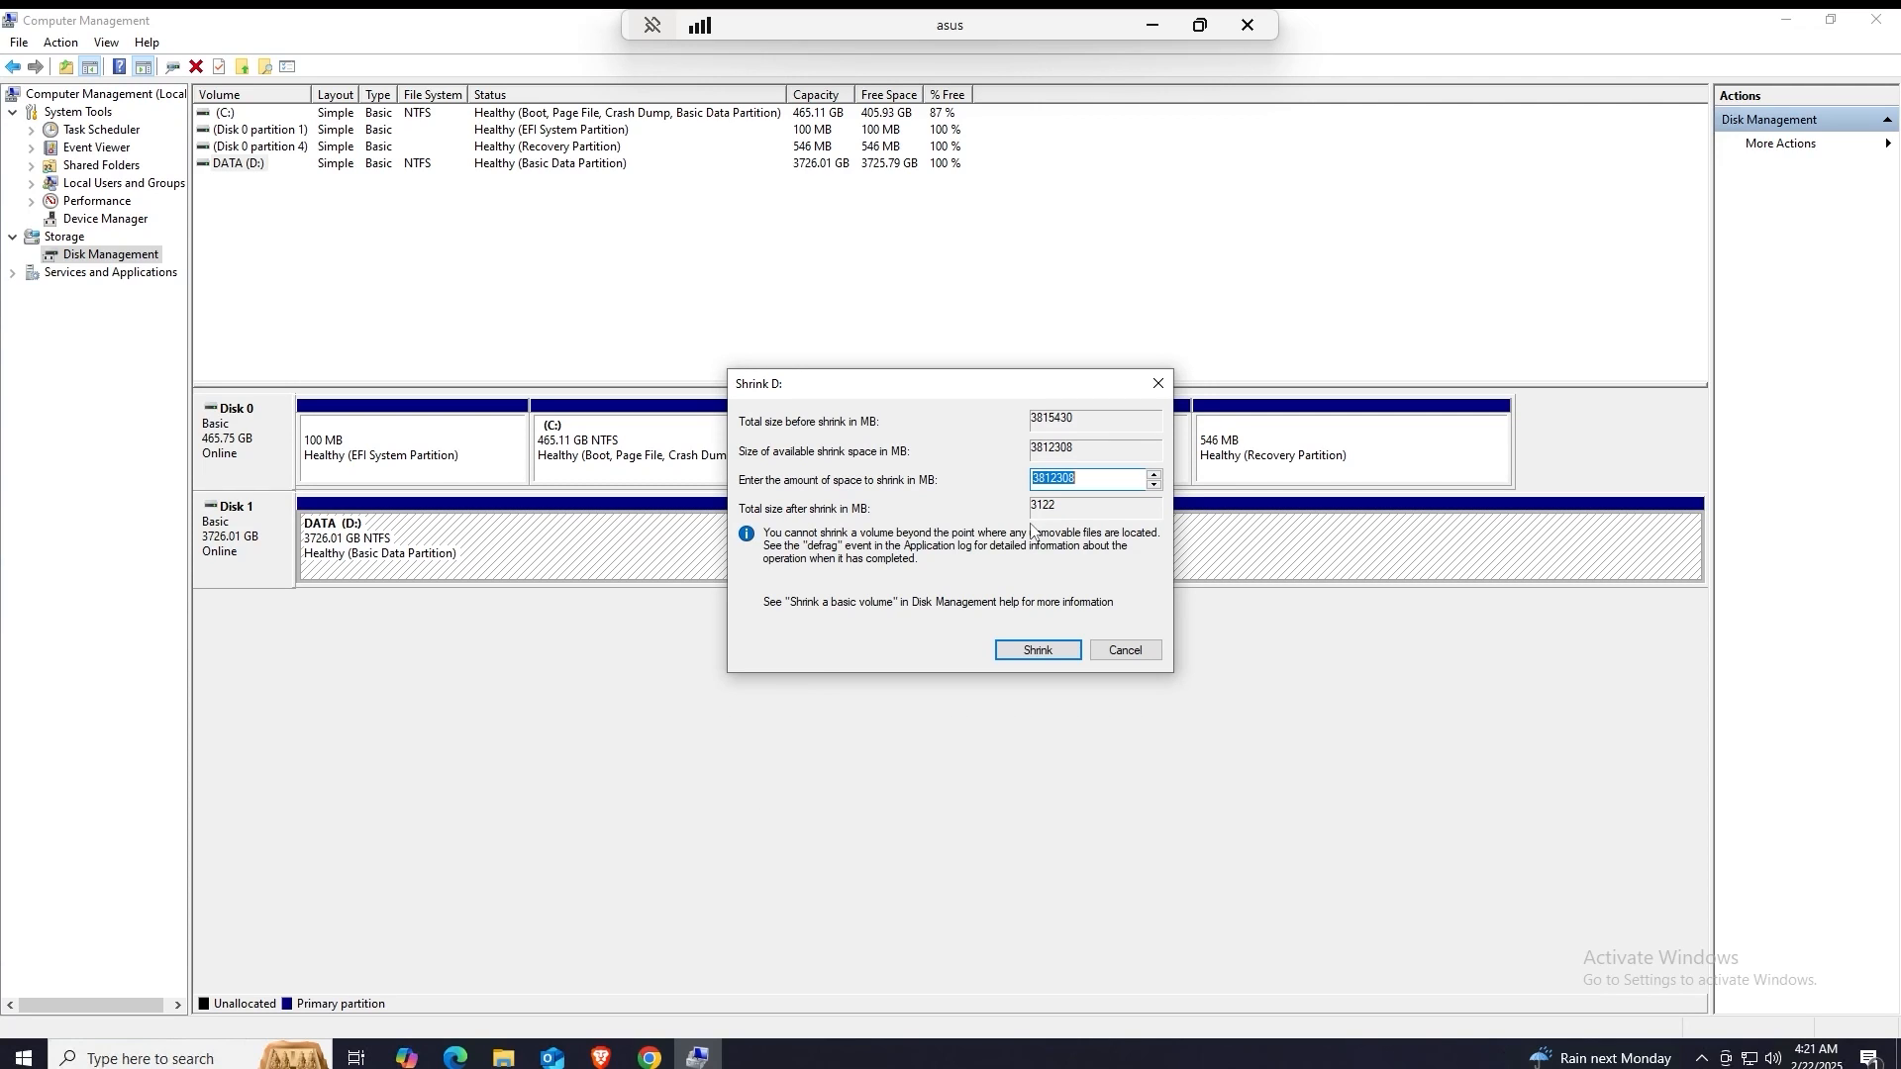
{"action": "left_click_drag", "start_coordinate": [973, 386], "coordinate": [1000, 288]}
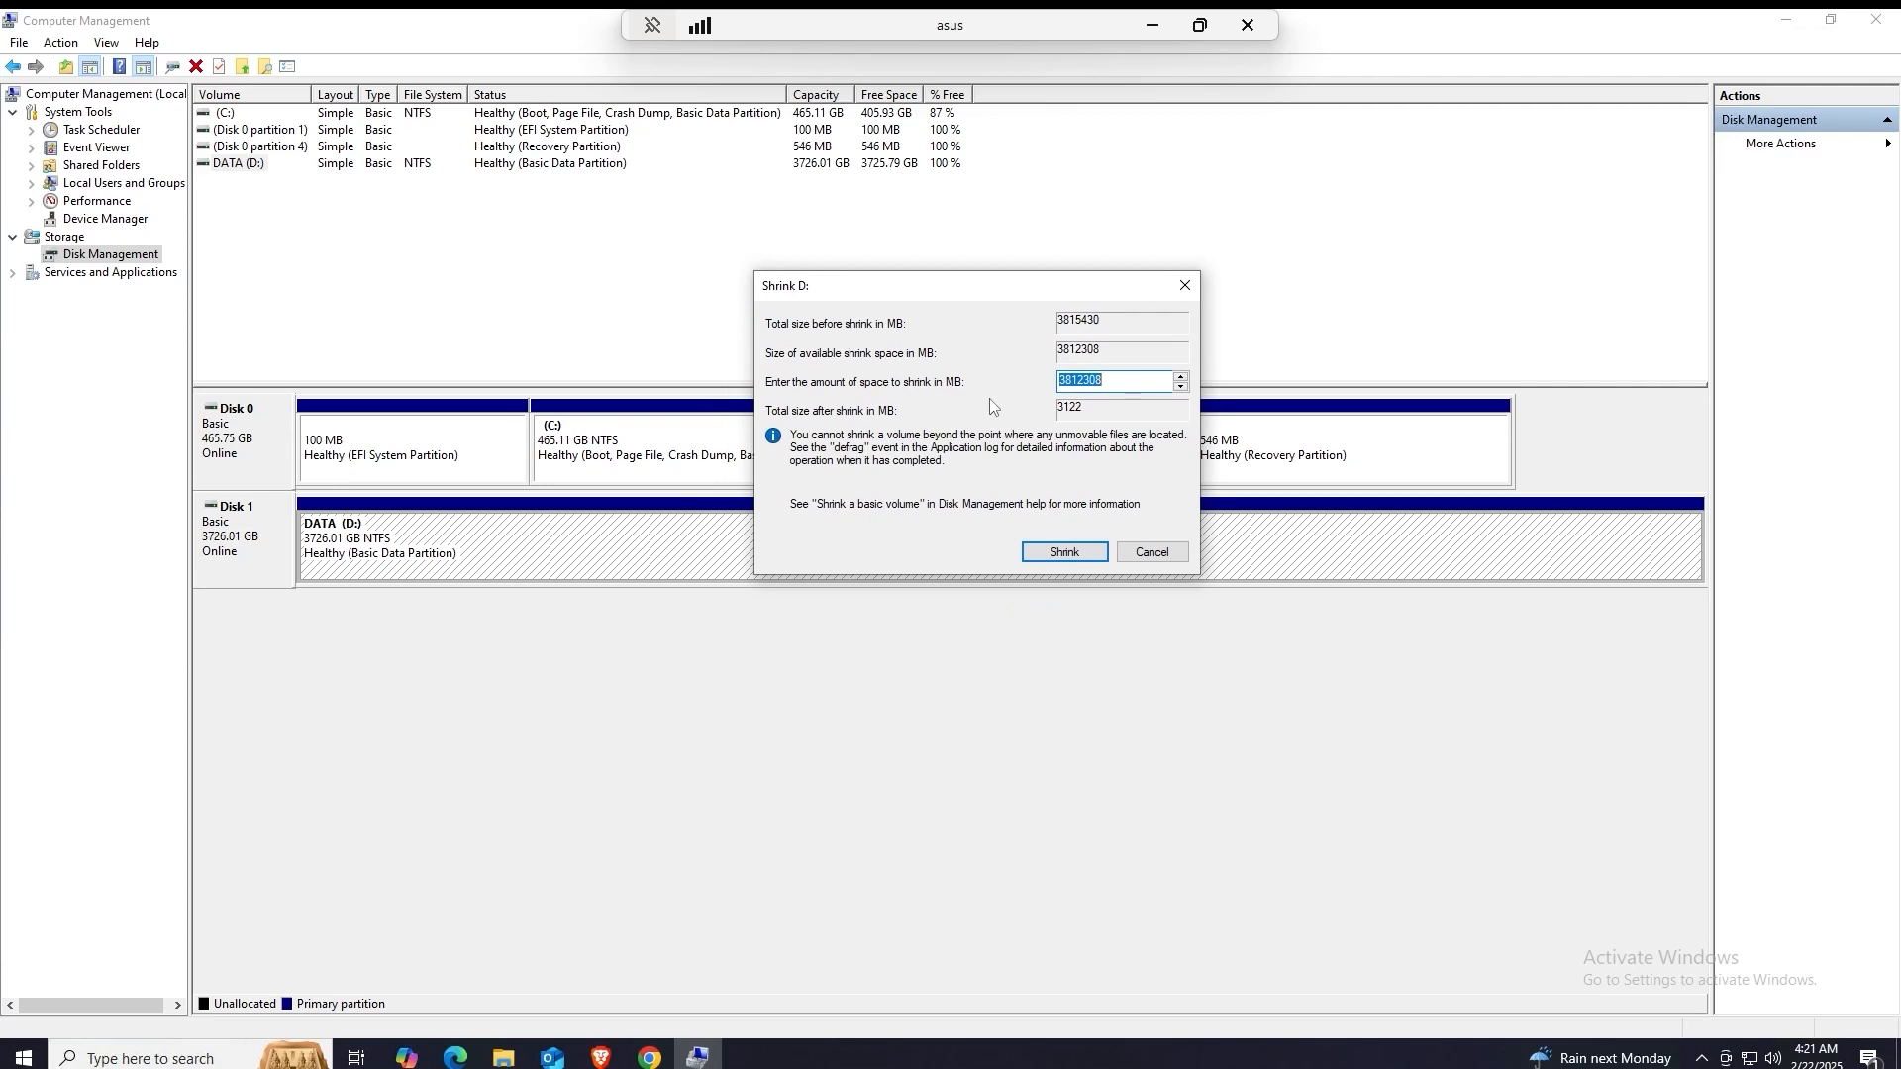
{"action": "left_click", "coordinate": [1117, 381]}
Step: Open Calculator and place its window beside the Shrink D: dialog
{"action": "left_click", "coordinate": [150, 1059]}
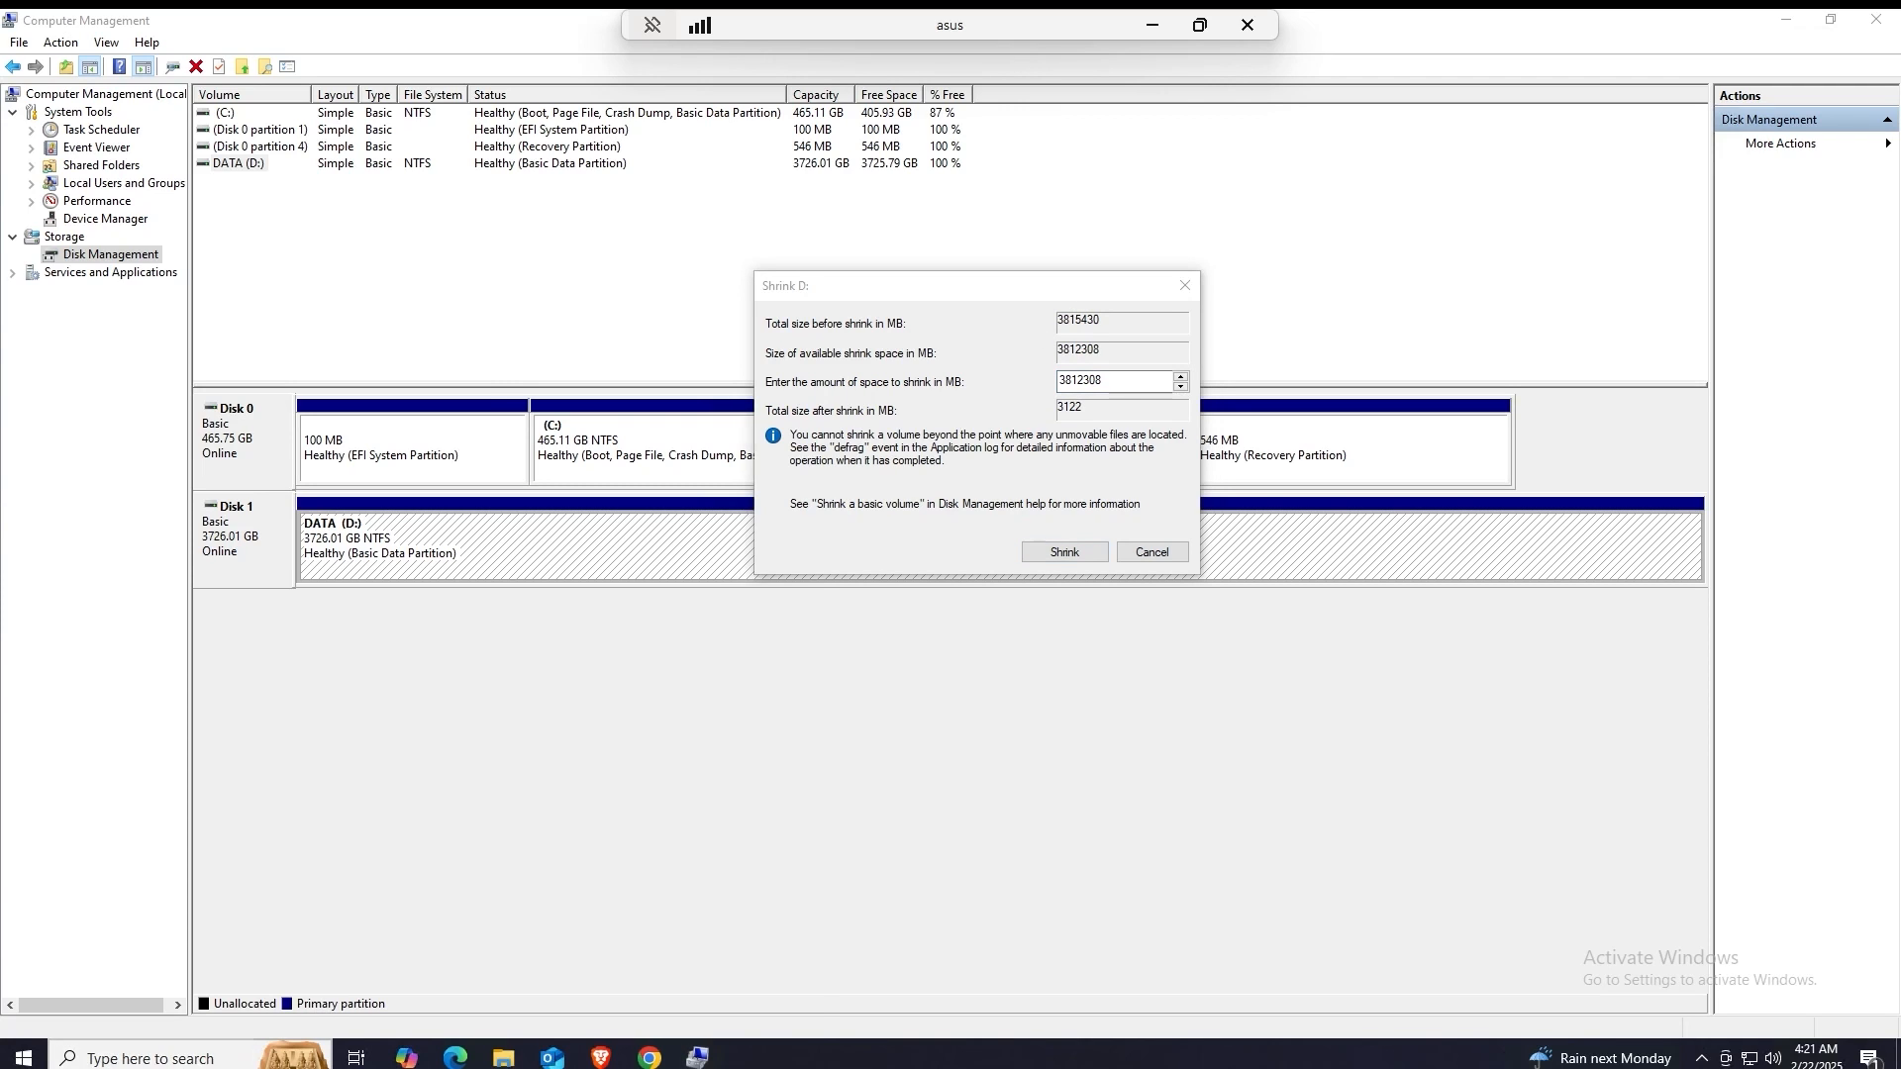
{"action": "type", "text": "c"}
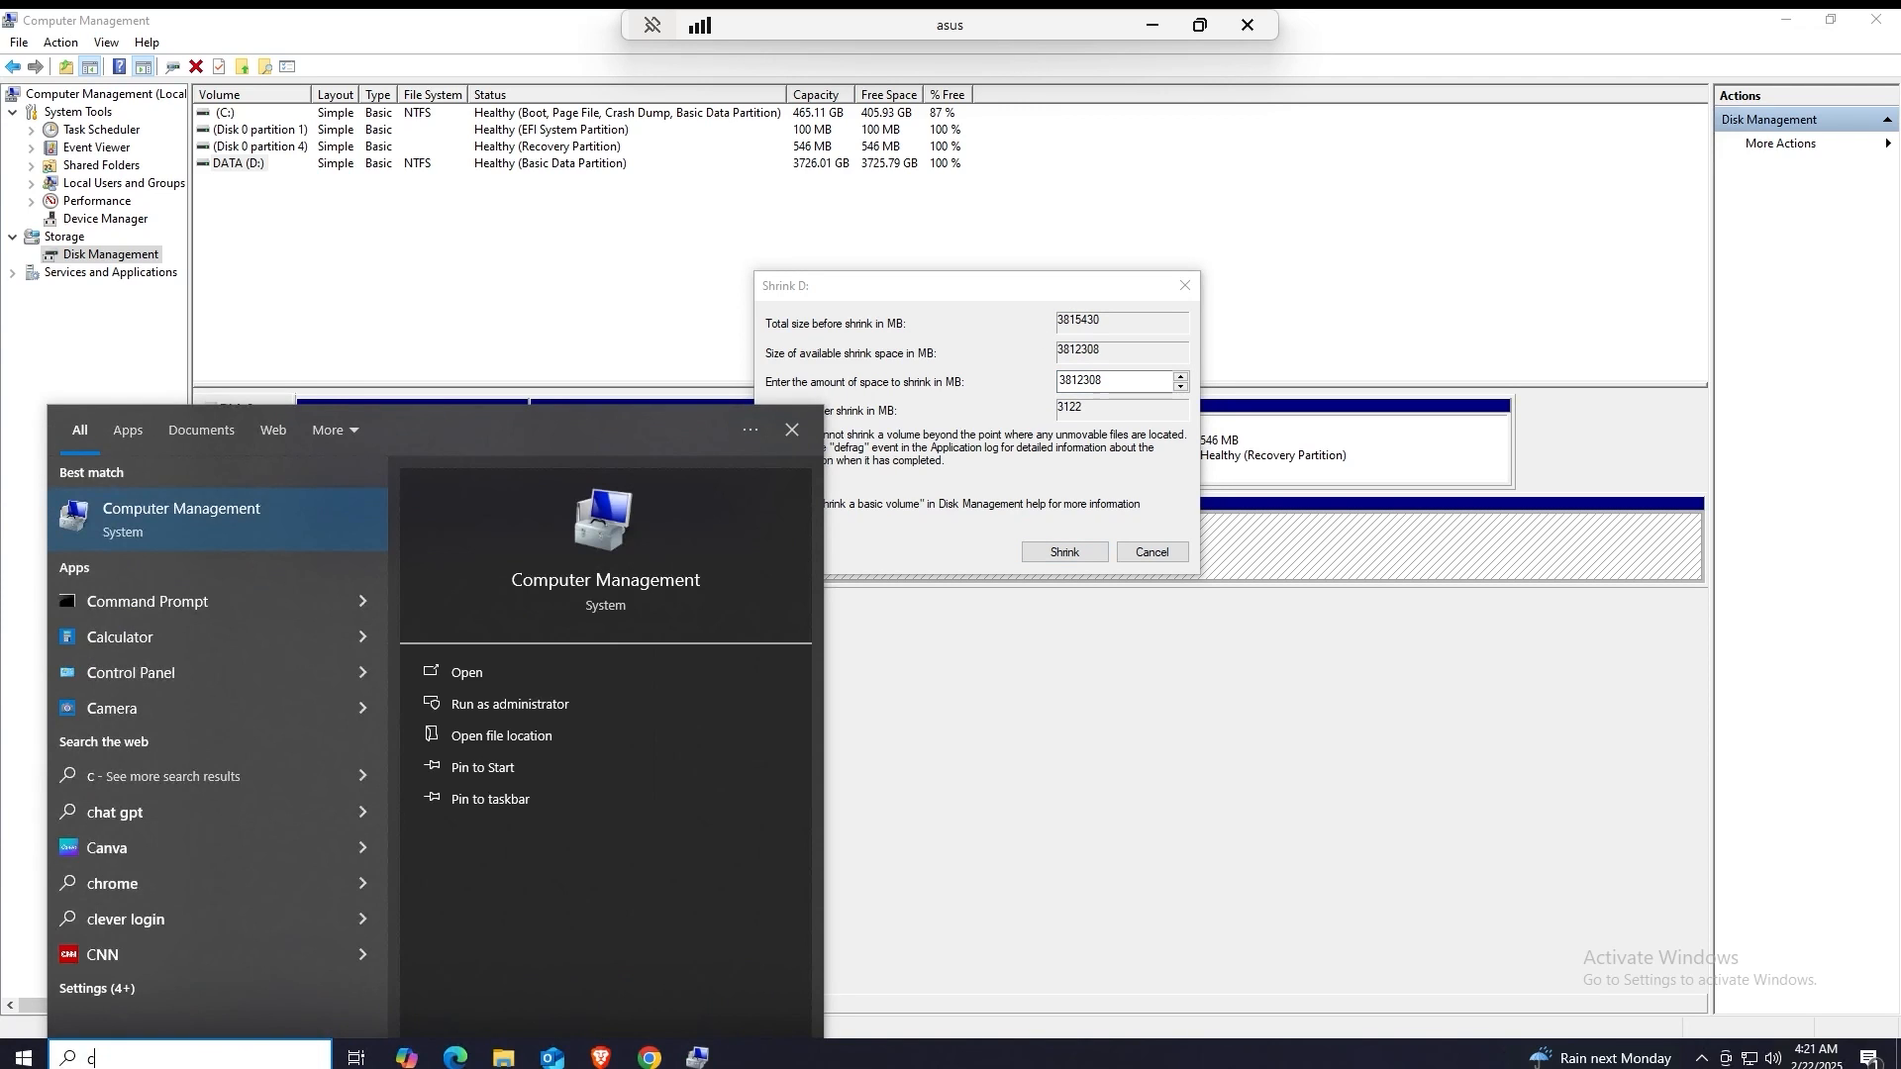
{"action": "type", "text": "al"}
{"action": "key", "text": "Return"}
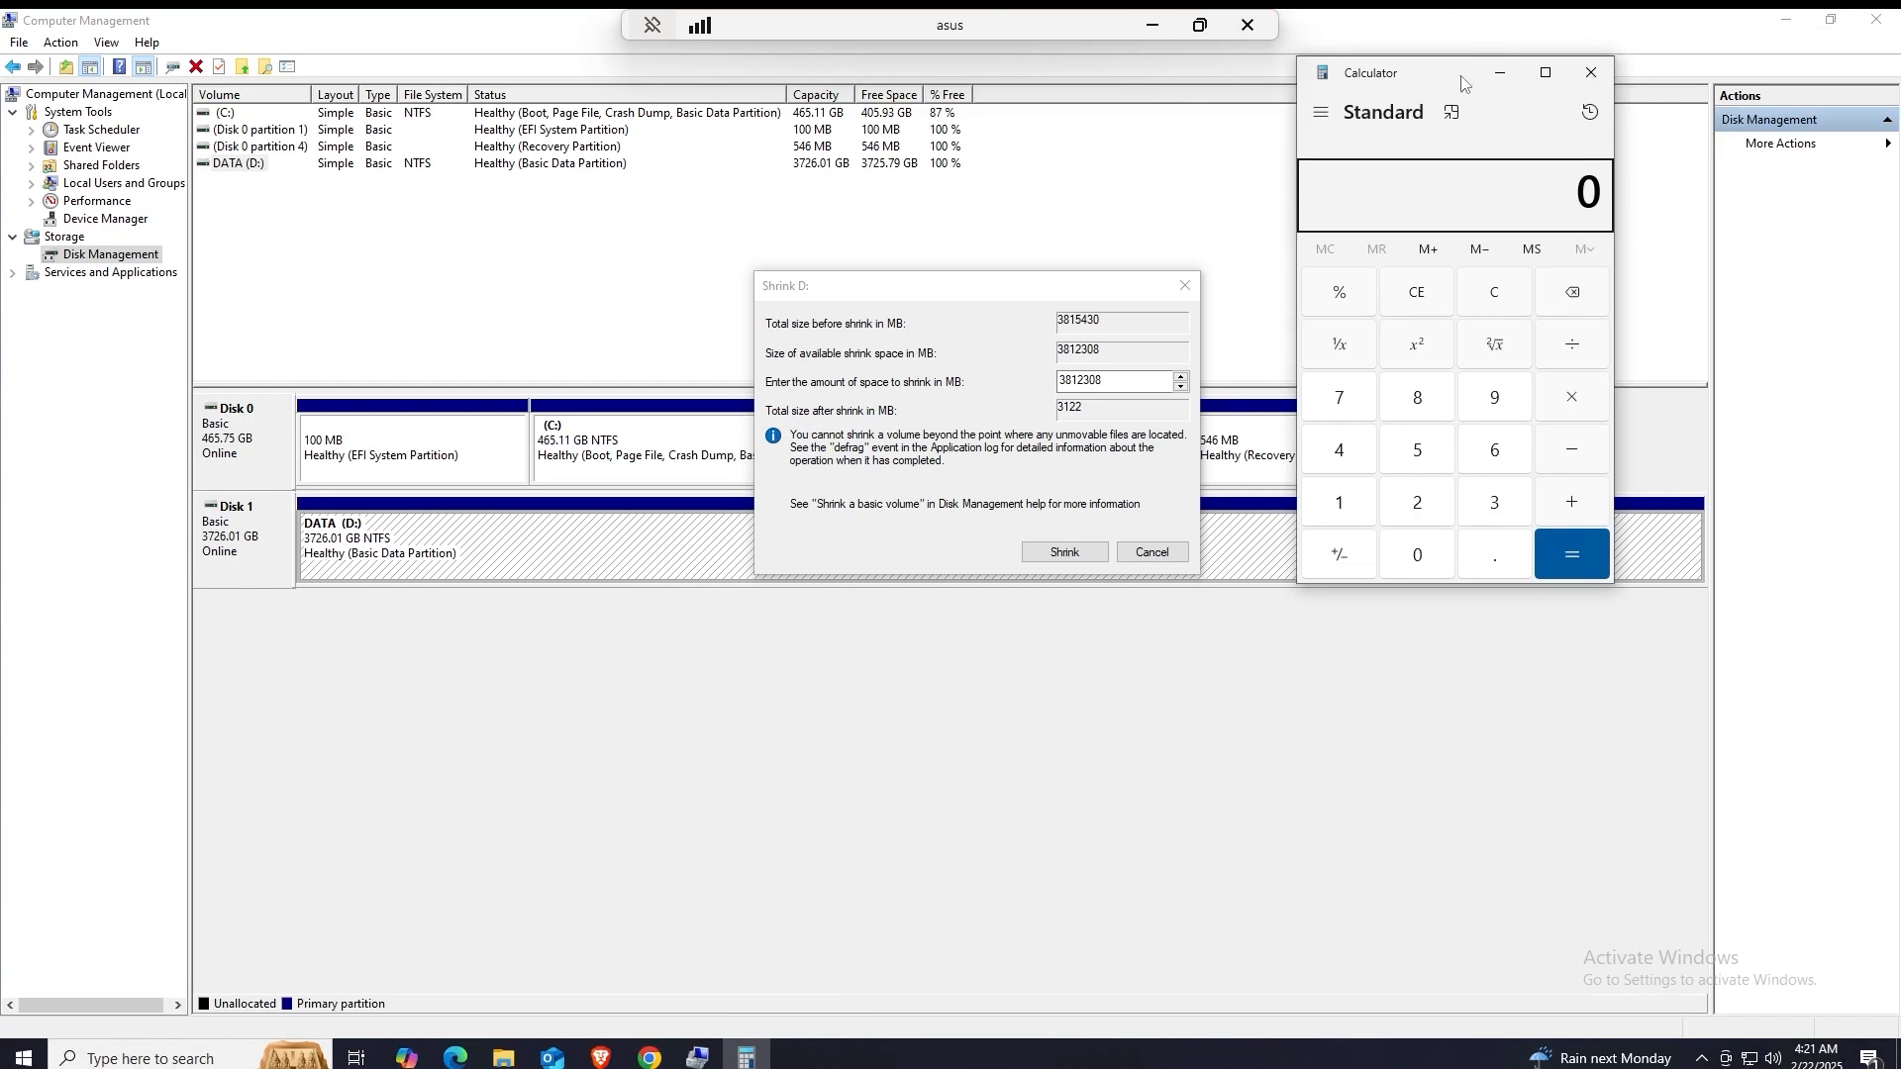
{"action": "left_click_drag", "start_coordinate": [1464, 84], "coordinate": [1379, 294]}
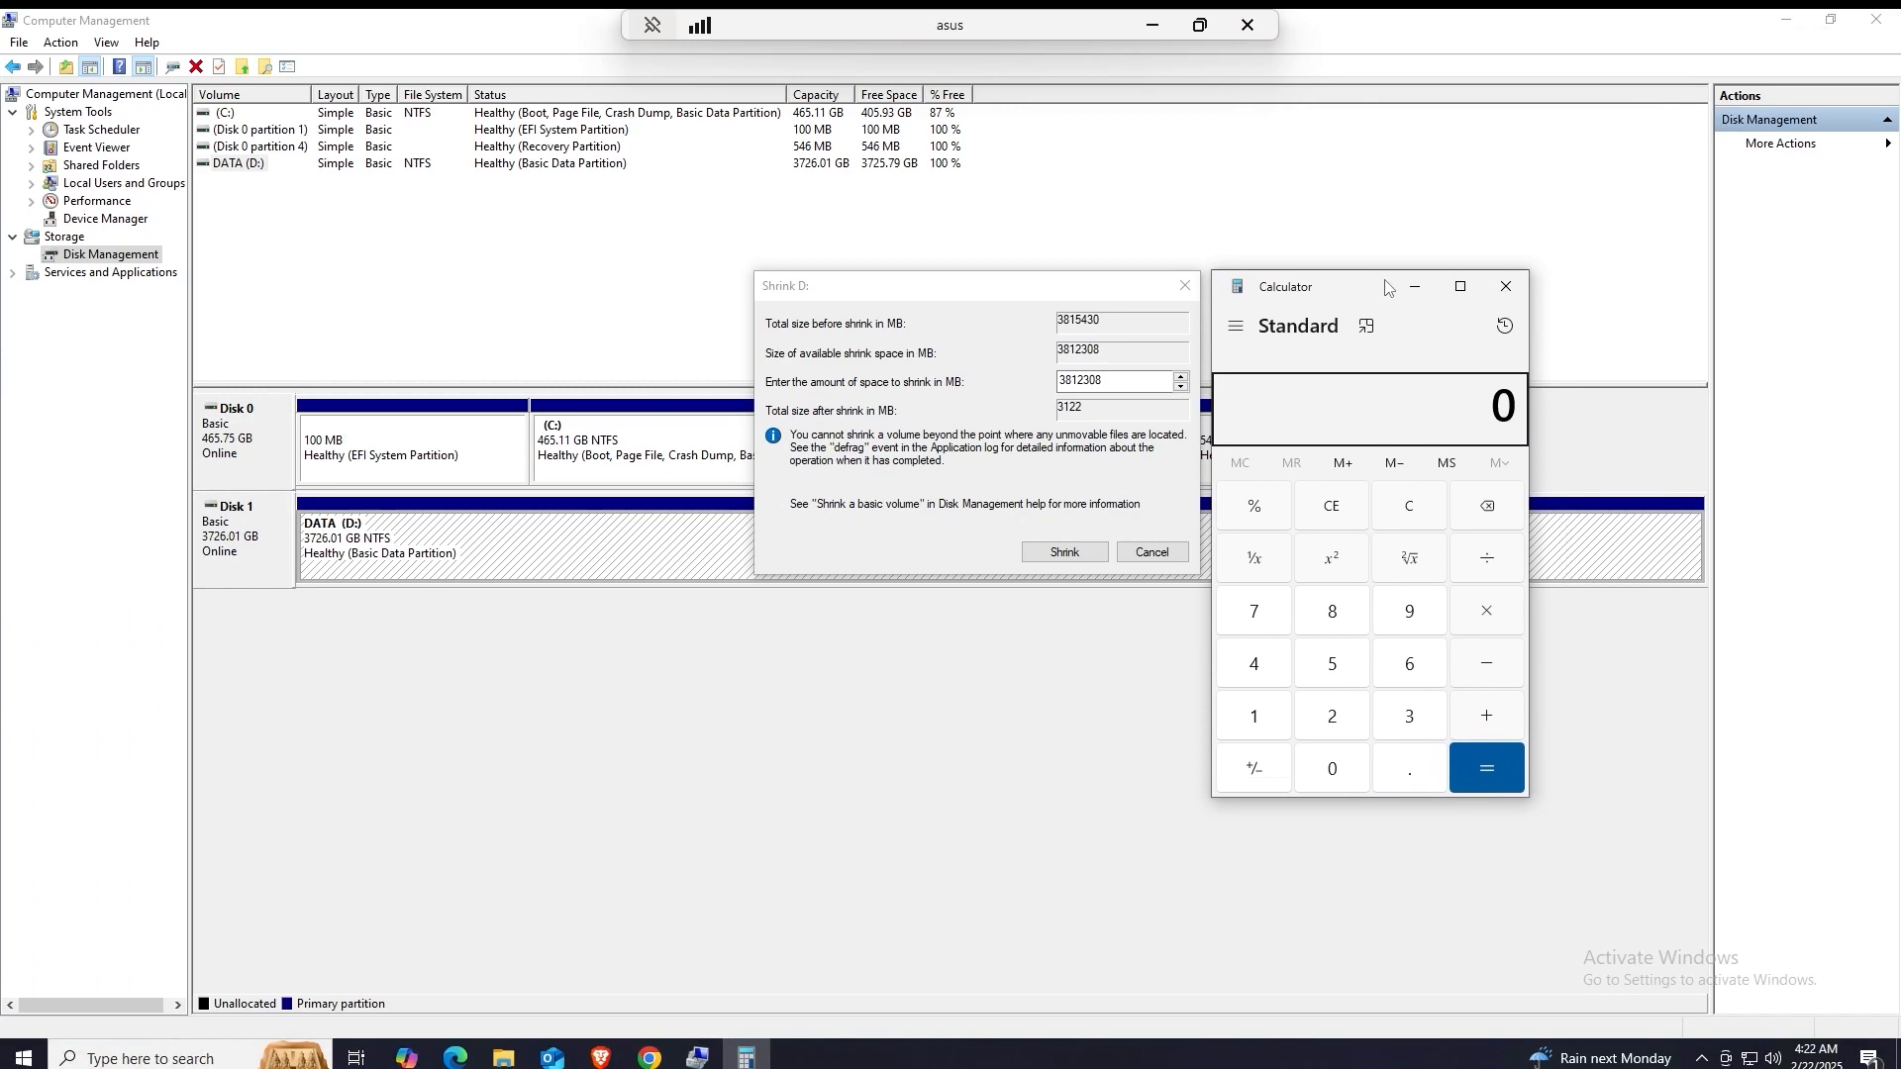
{"action": "left_click_drag", "start_coordinate": [1379, 282], "coordinate": [1374, 281]}
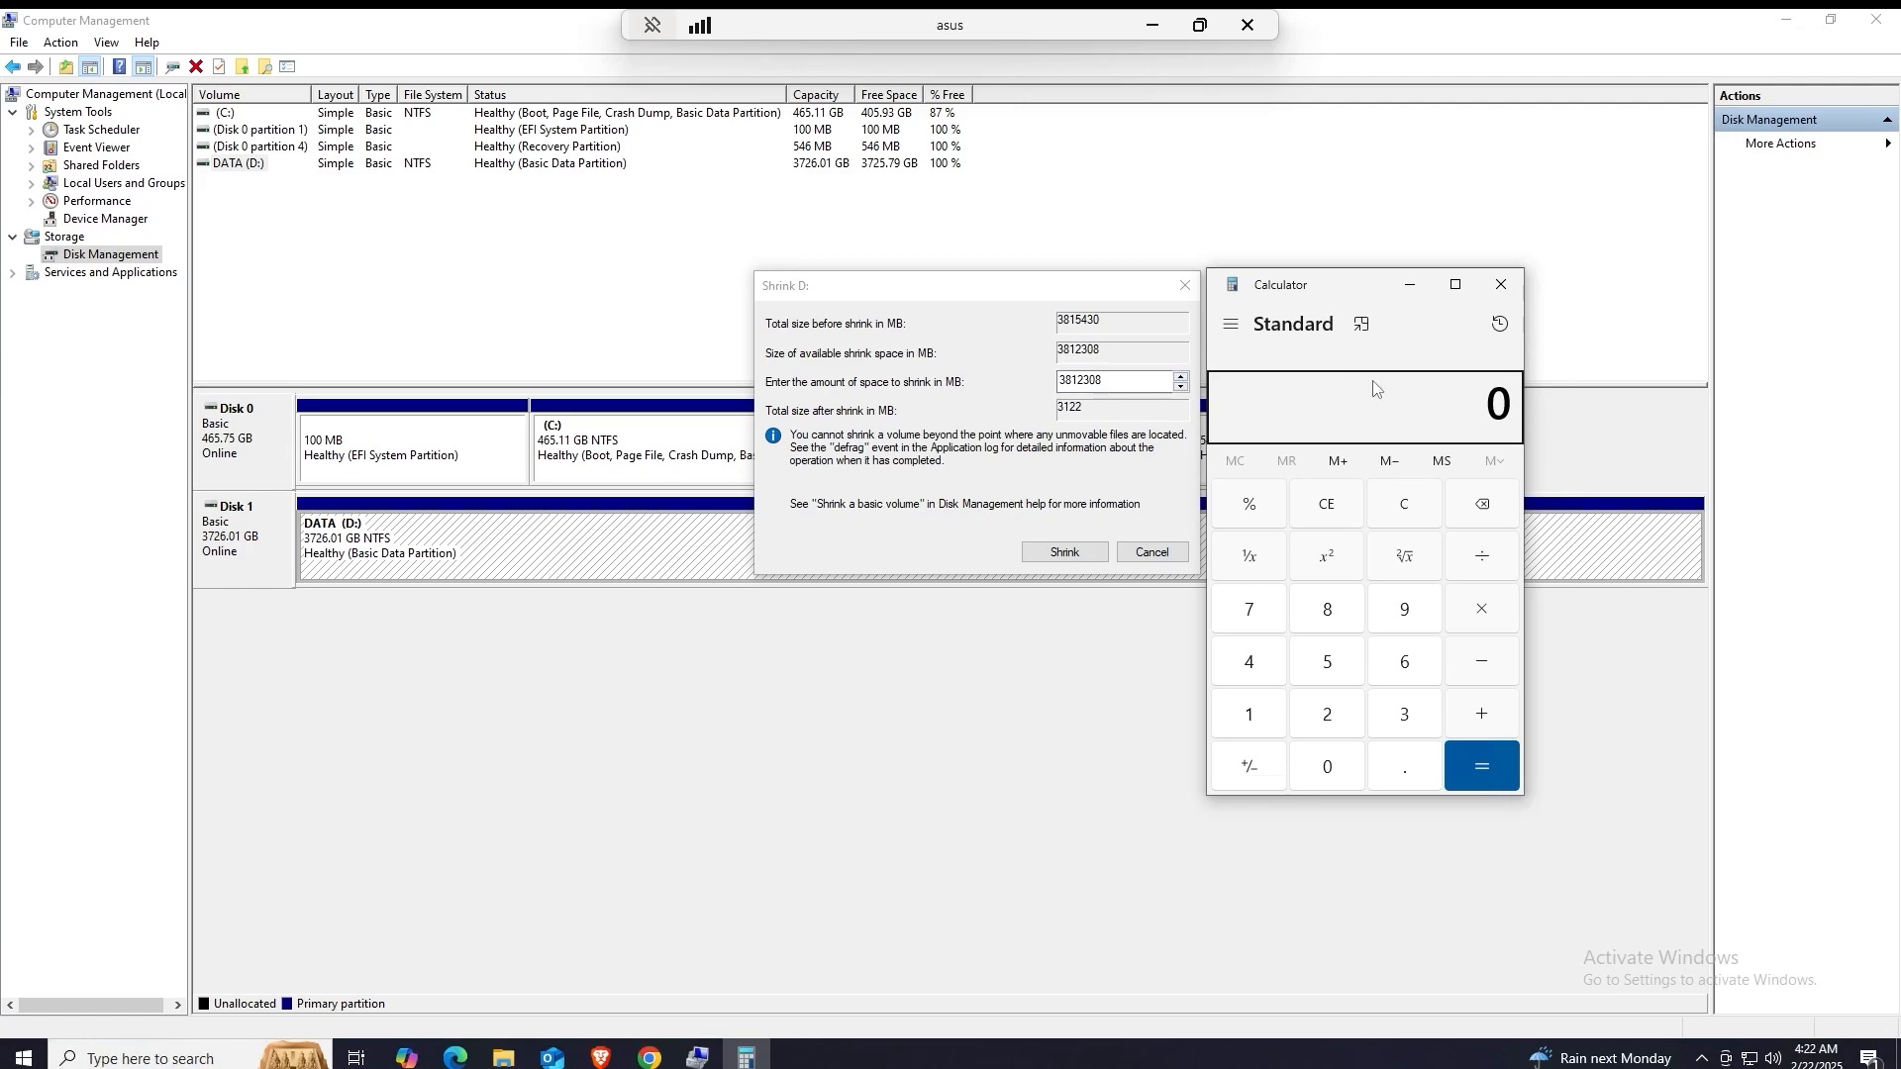
{"action": "left_click_drag", "start_coordinate": [1350, 273], "coordinate": [1376, 241]}
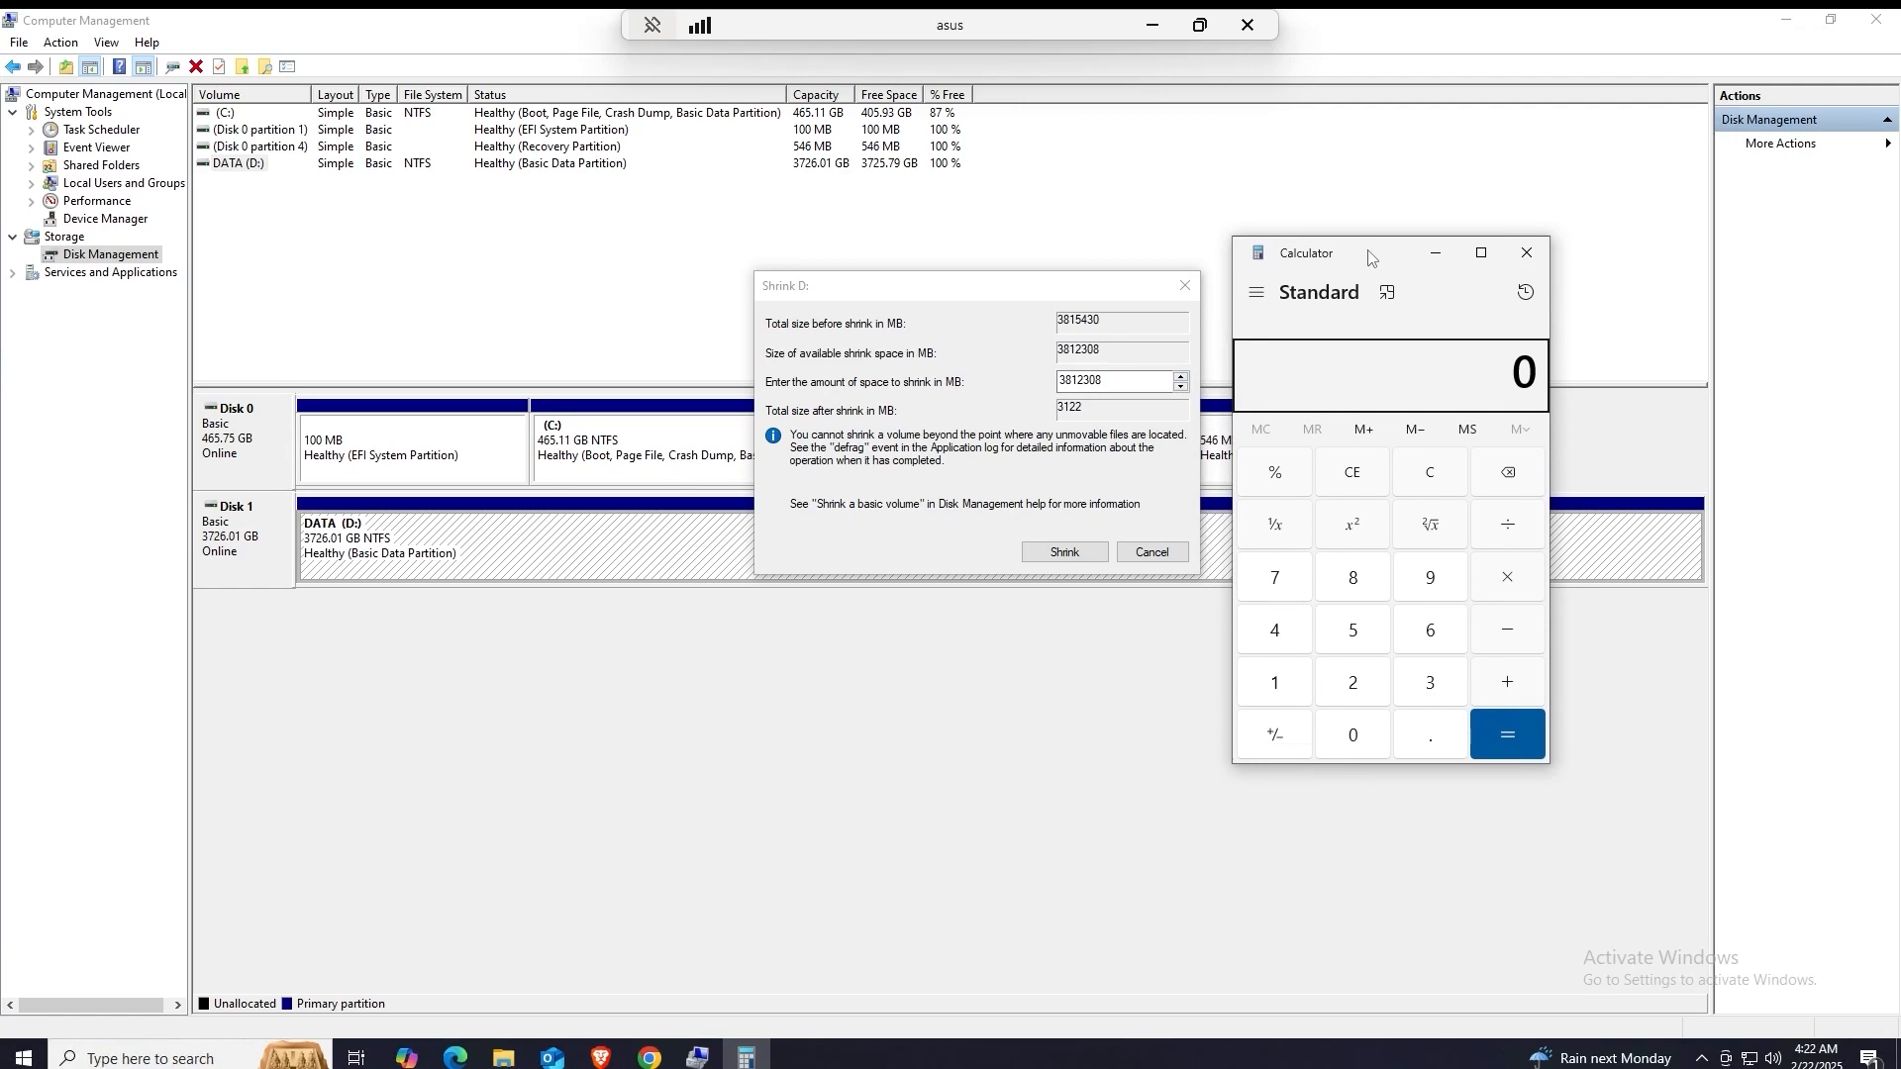
Step: Convert 500 GB to megabytes by calculating 500 × 1024 and copy the result
{"action": "left_click", "coordinate": [1344, 632]}
{"action": "double_click", "coordinate": [1357, 750]}
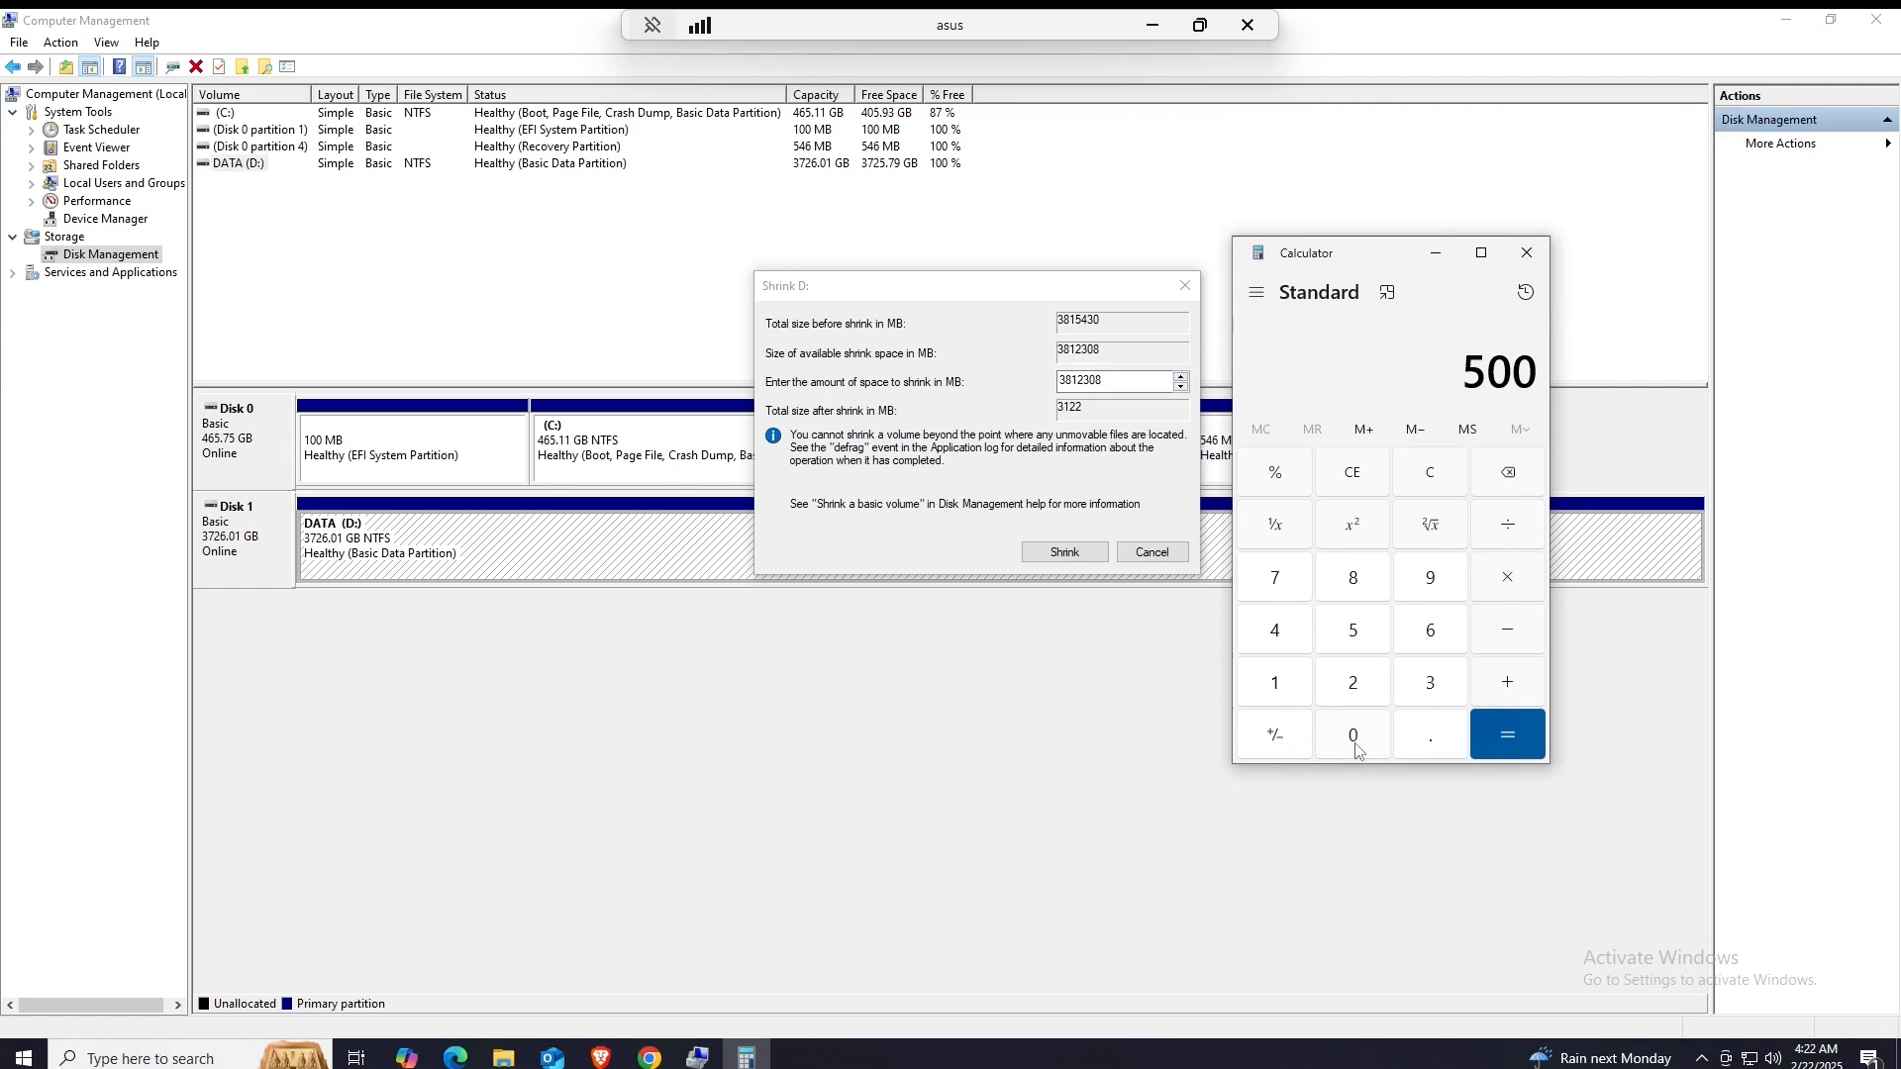
{"action": "left_click", "coordinate": [1520, 587]}
{"action": "left_click", "coordinate": [1283, 693]}
{"action": "left_click", "coordinate": [1344, 733]}
{"action": "left_click", "coordinate": [1347, 684]}
{"action": "left_click", "coordinate": [1290, 636]}
{"action": "left_click", "coordinate": [1510, 746]}
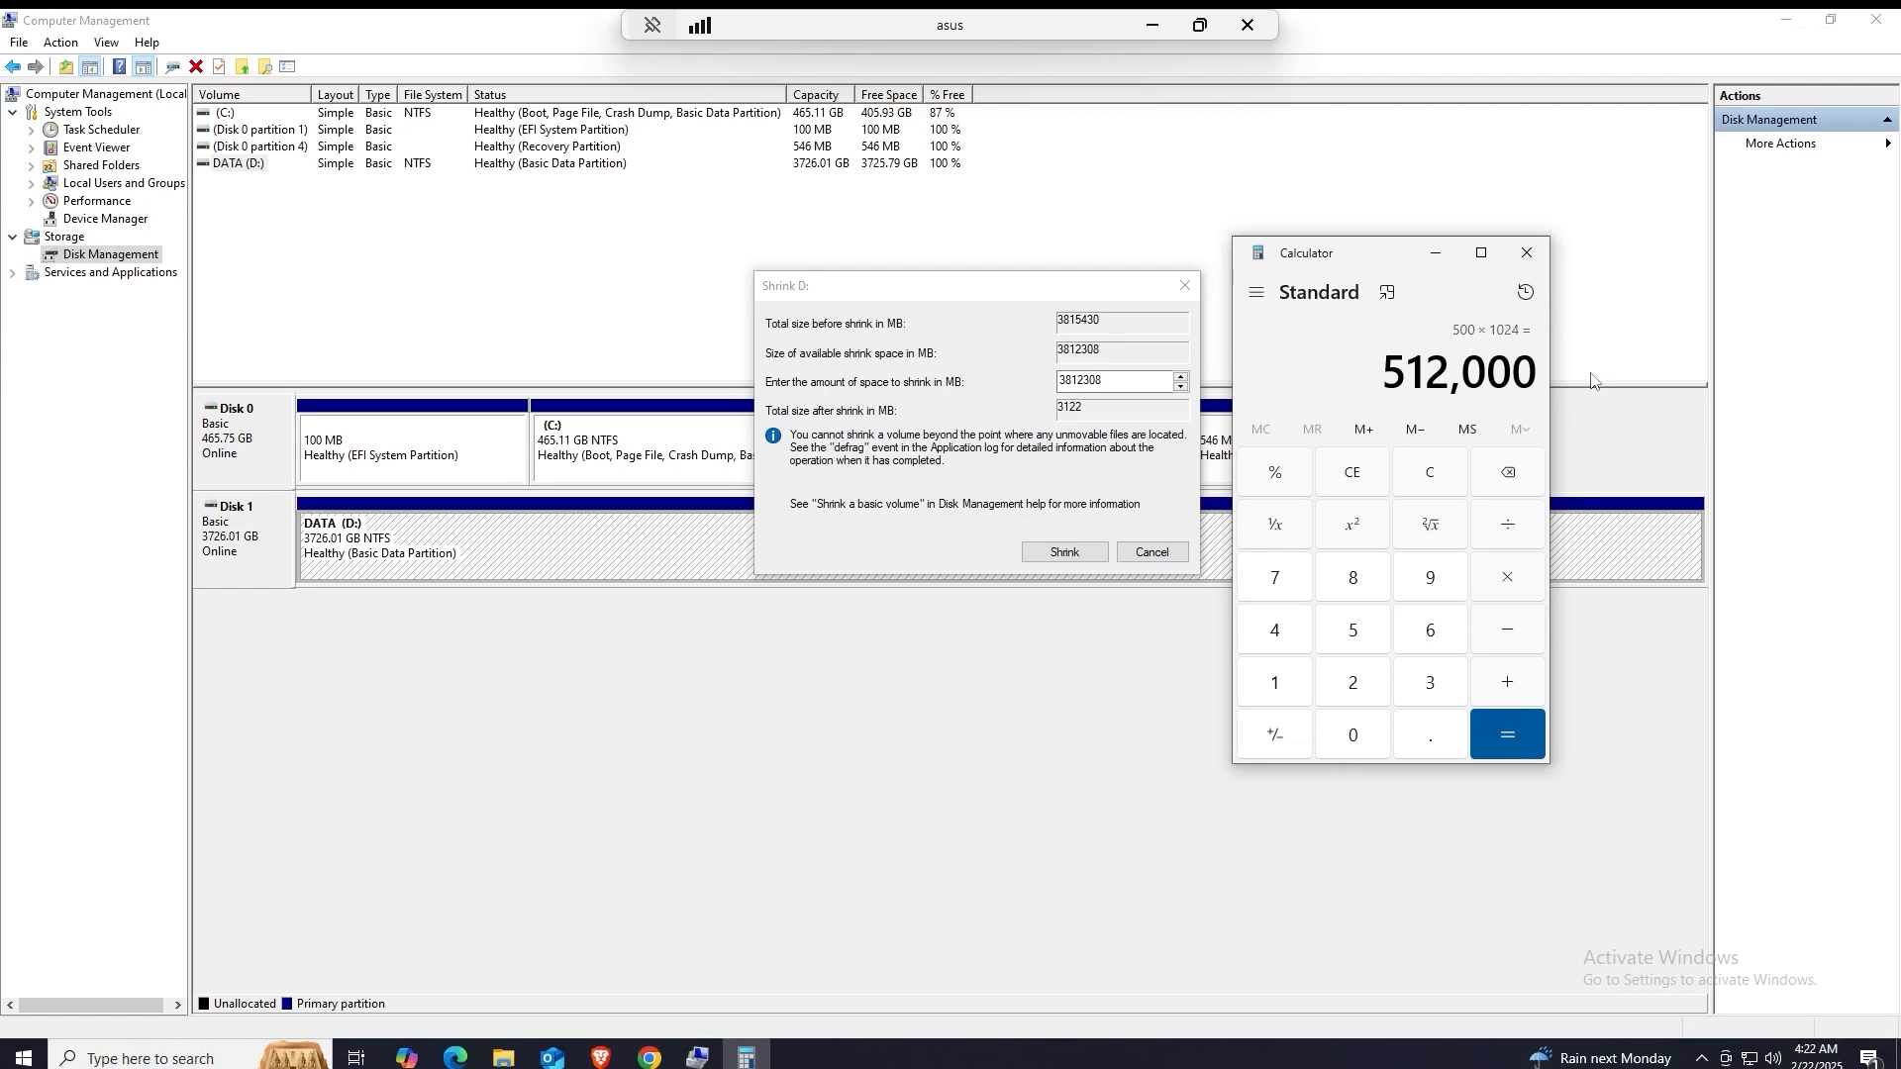
{"action": "left_click_drag", "start_coordinate": [1392, 257], "coordinate": [1424, 205]}
{"action": "key", "text": "ctrl+c"}
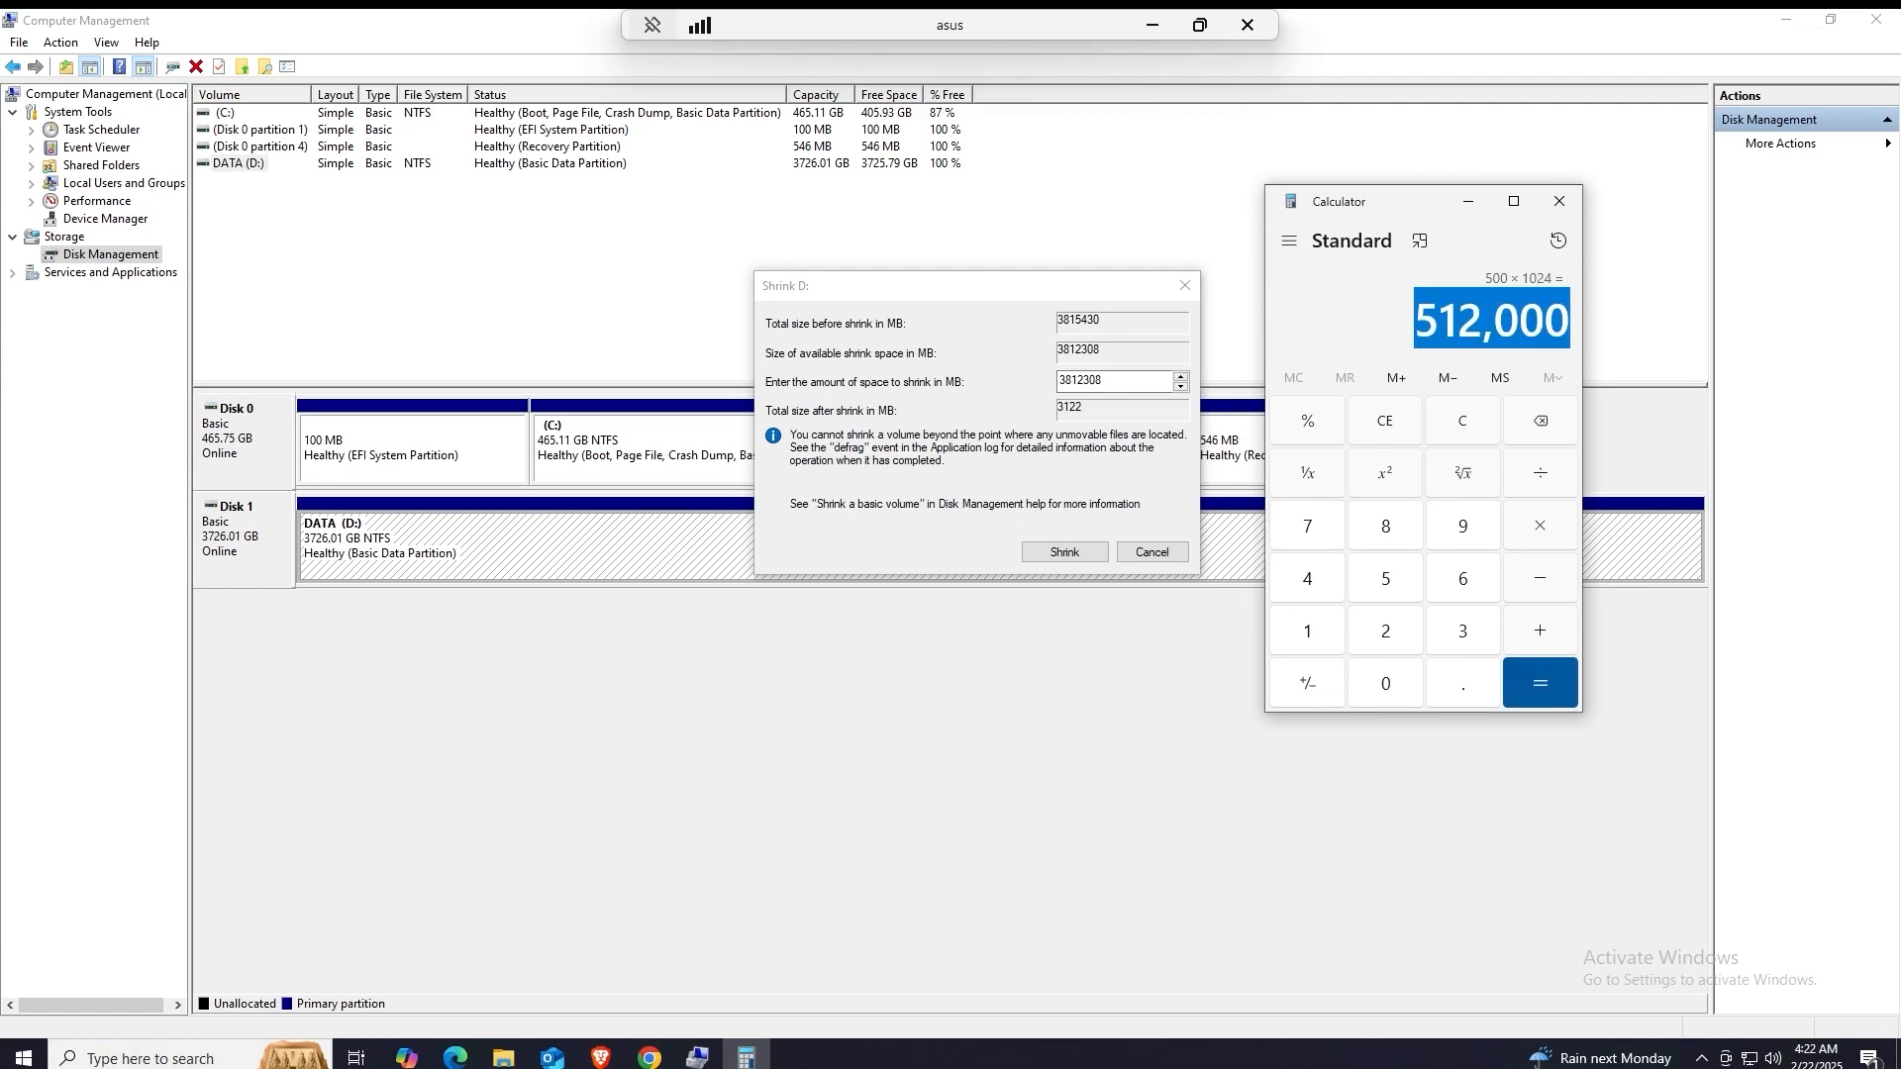
Step: Set the amount of space to shrink to 512000 MB and shrink the D: volume
{"action": "double_click", "coordinate": [1114, 380]}
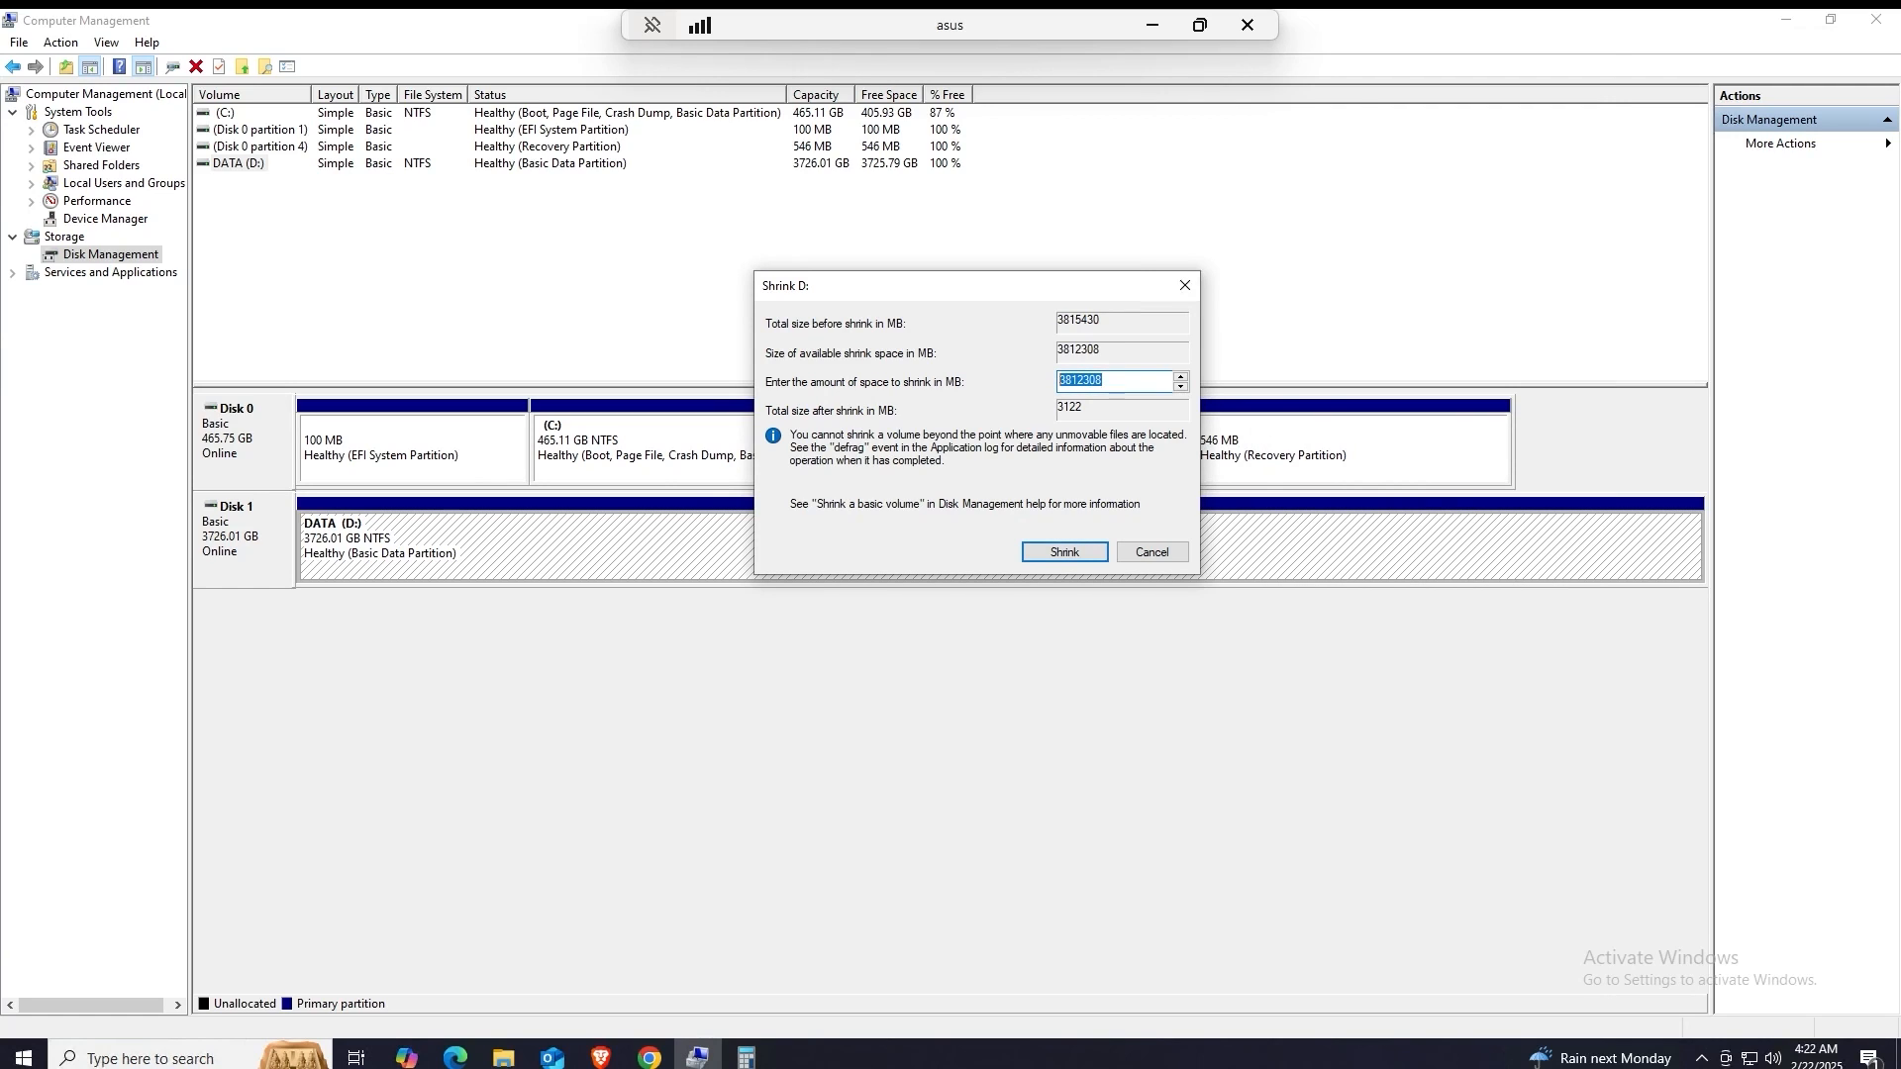
{"action": "type", "text": "512000"}
{"action": "left_click", "coordinate": [1076, 560]}
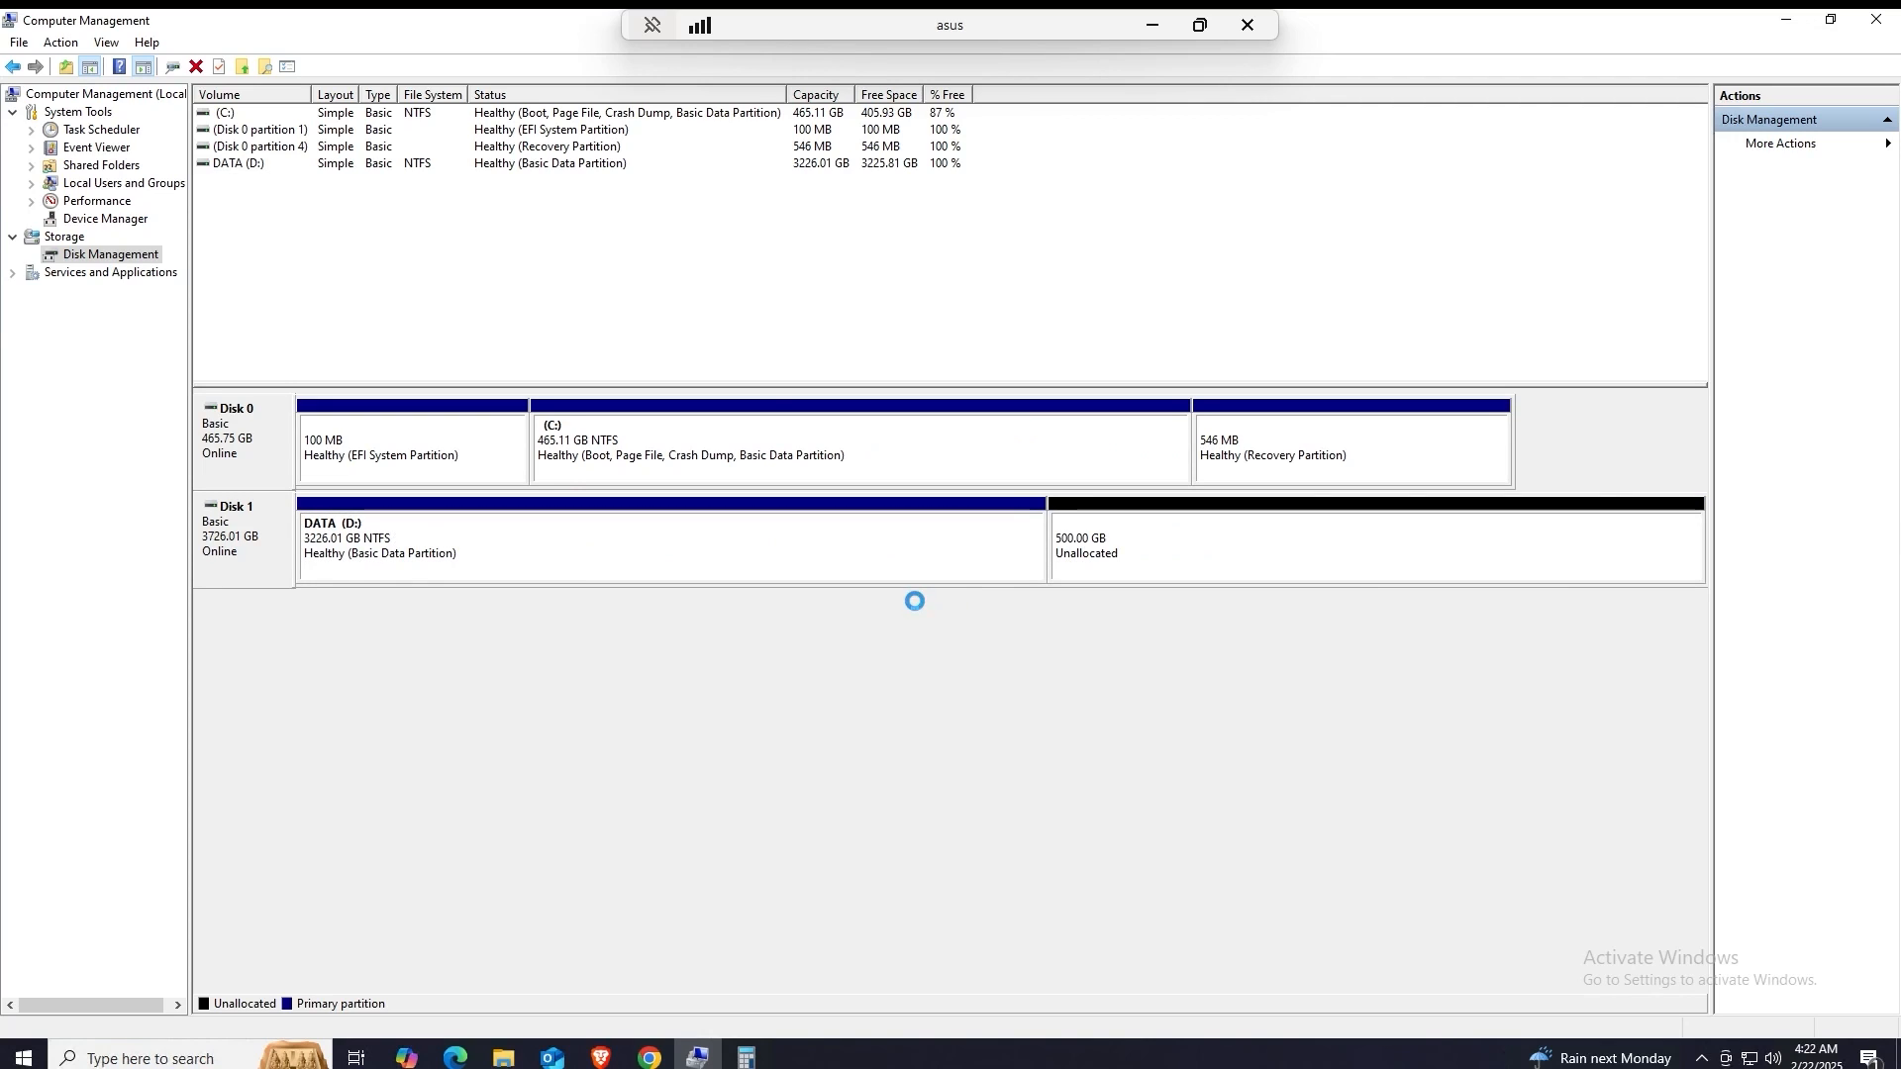
Step: Start a new simple volume in the unallocated space on Disk 1 and accept the volume size of 512000 MB
{"action": "left_click", "coordinate": [1249, 545]}
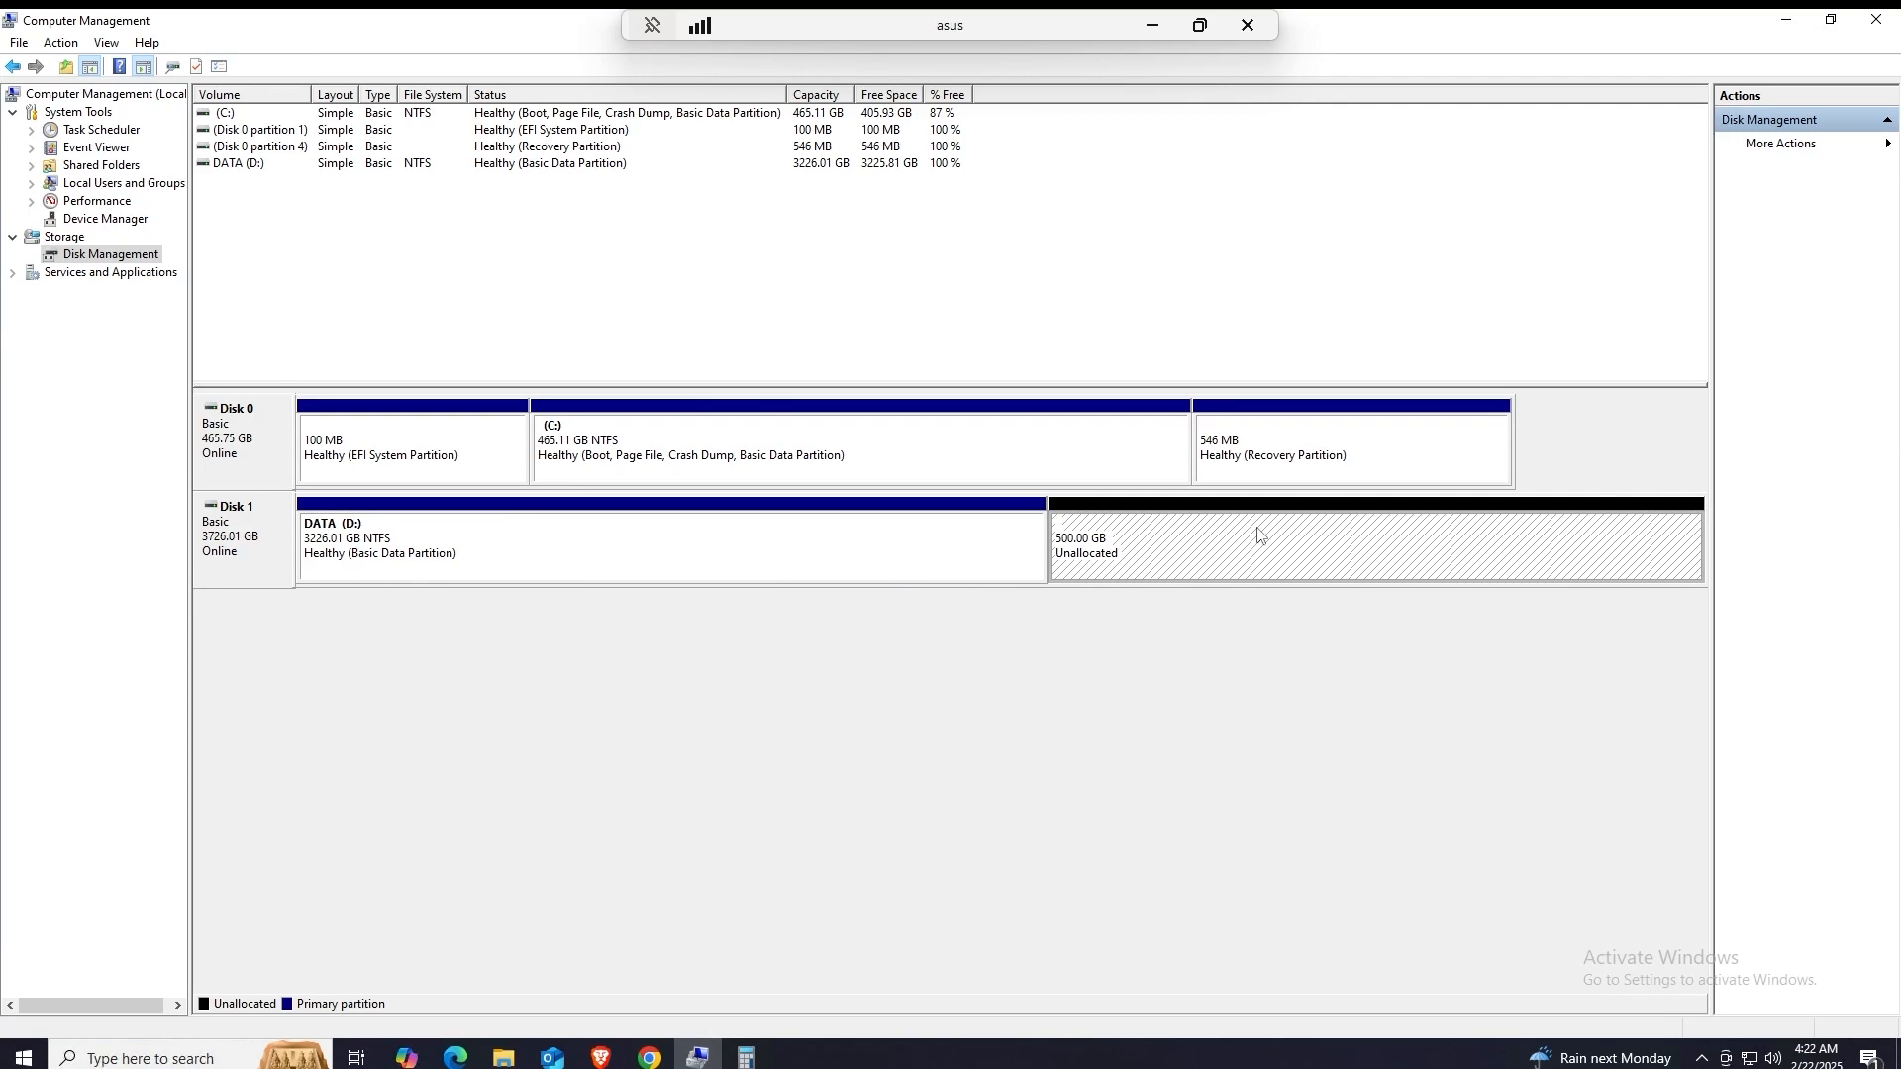
{"action": "left_click", "coordinate": [607, 548]}
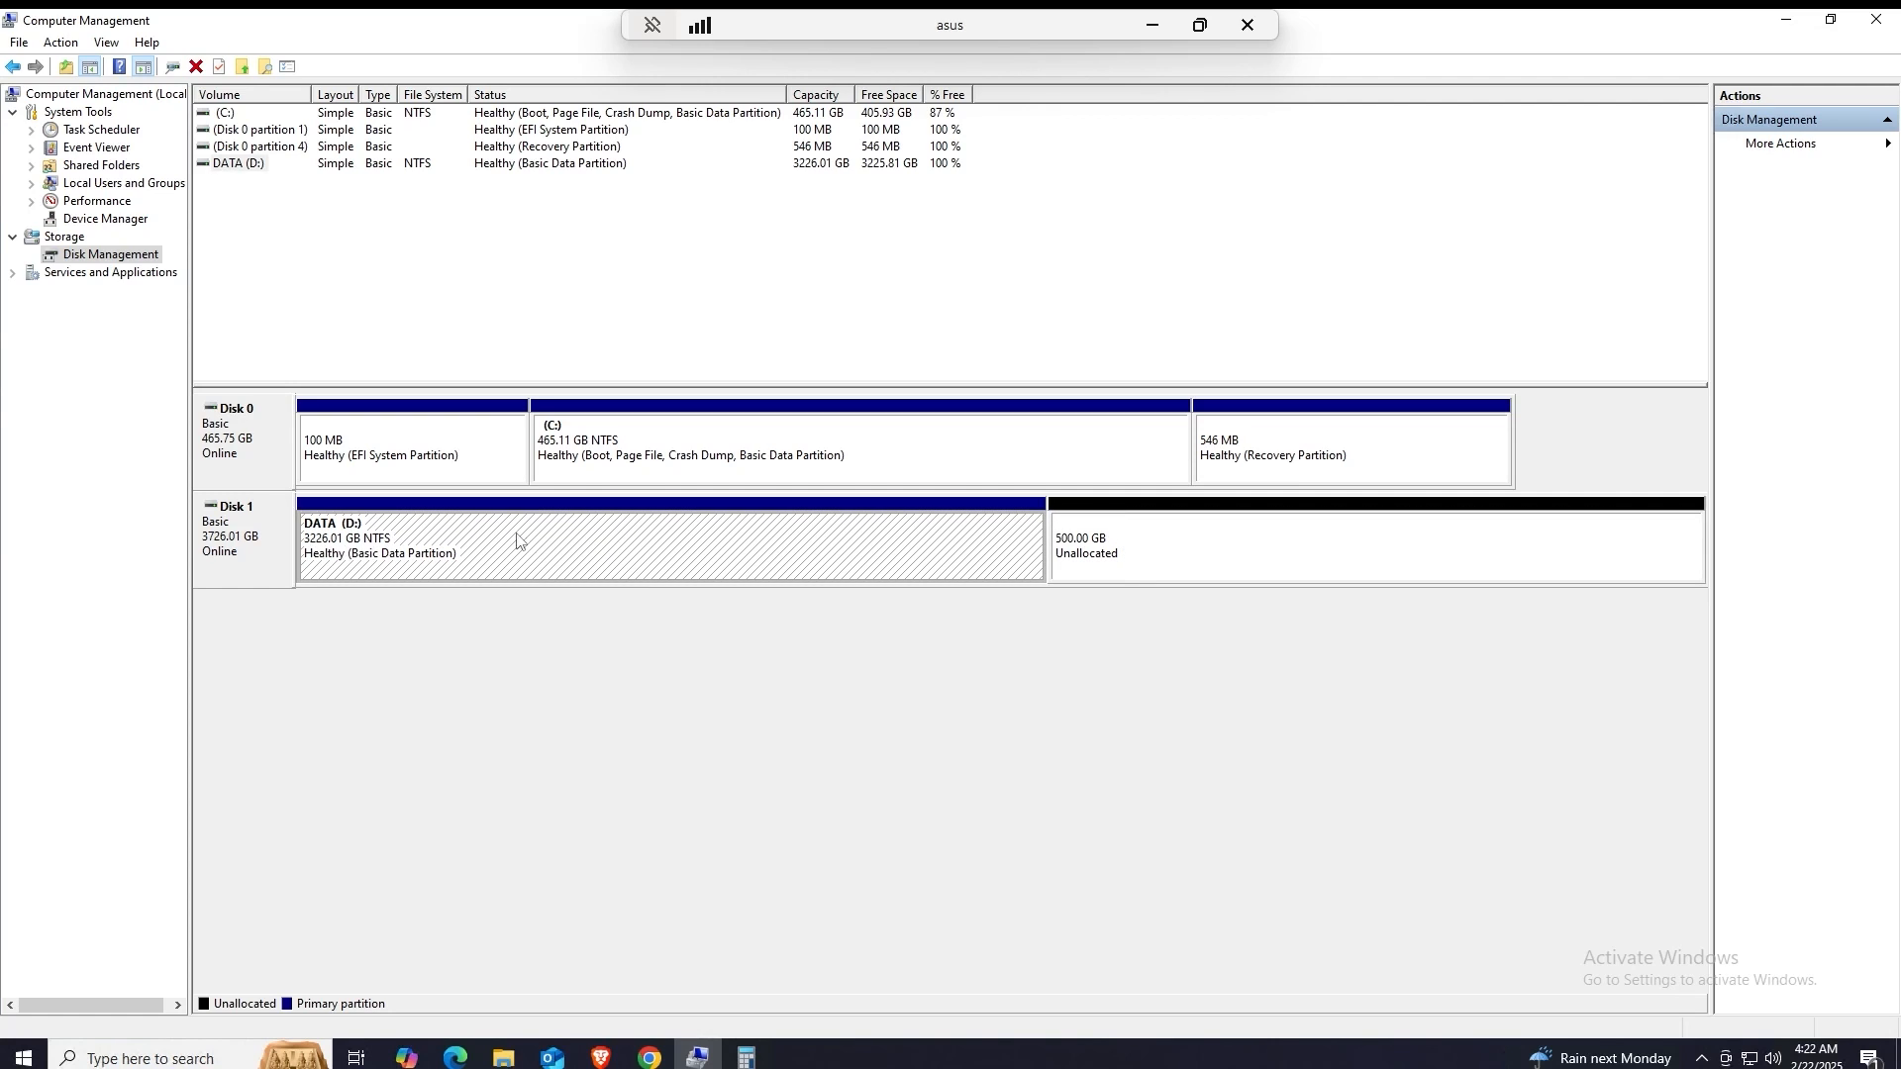
{"action": "left_click", "coordinate": [1103, 575]}
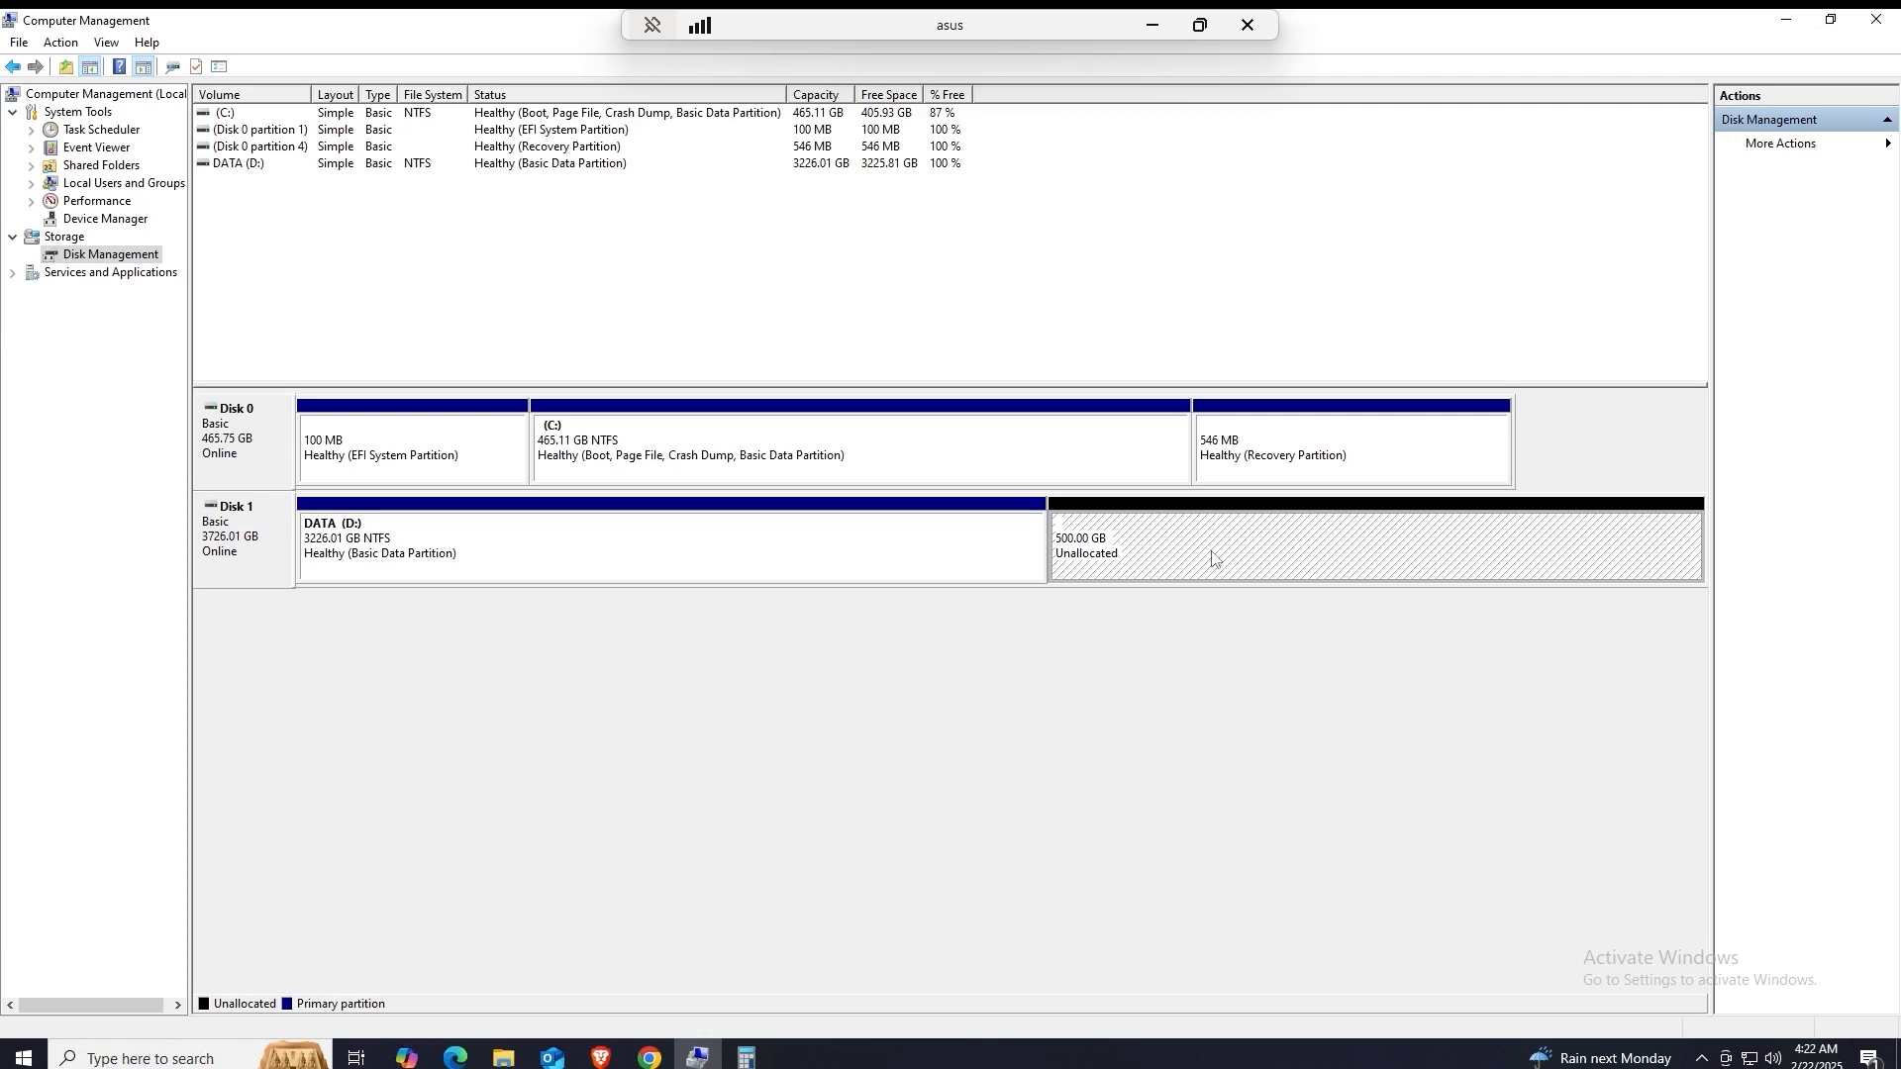
{"action": "right_click", "coordinate": [1137, 535]}
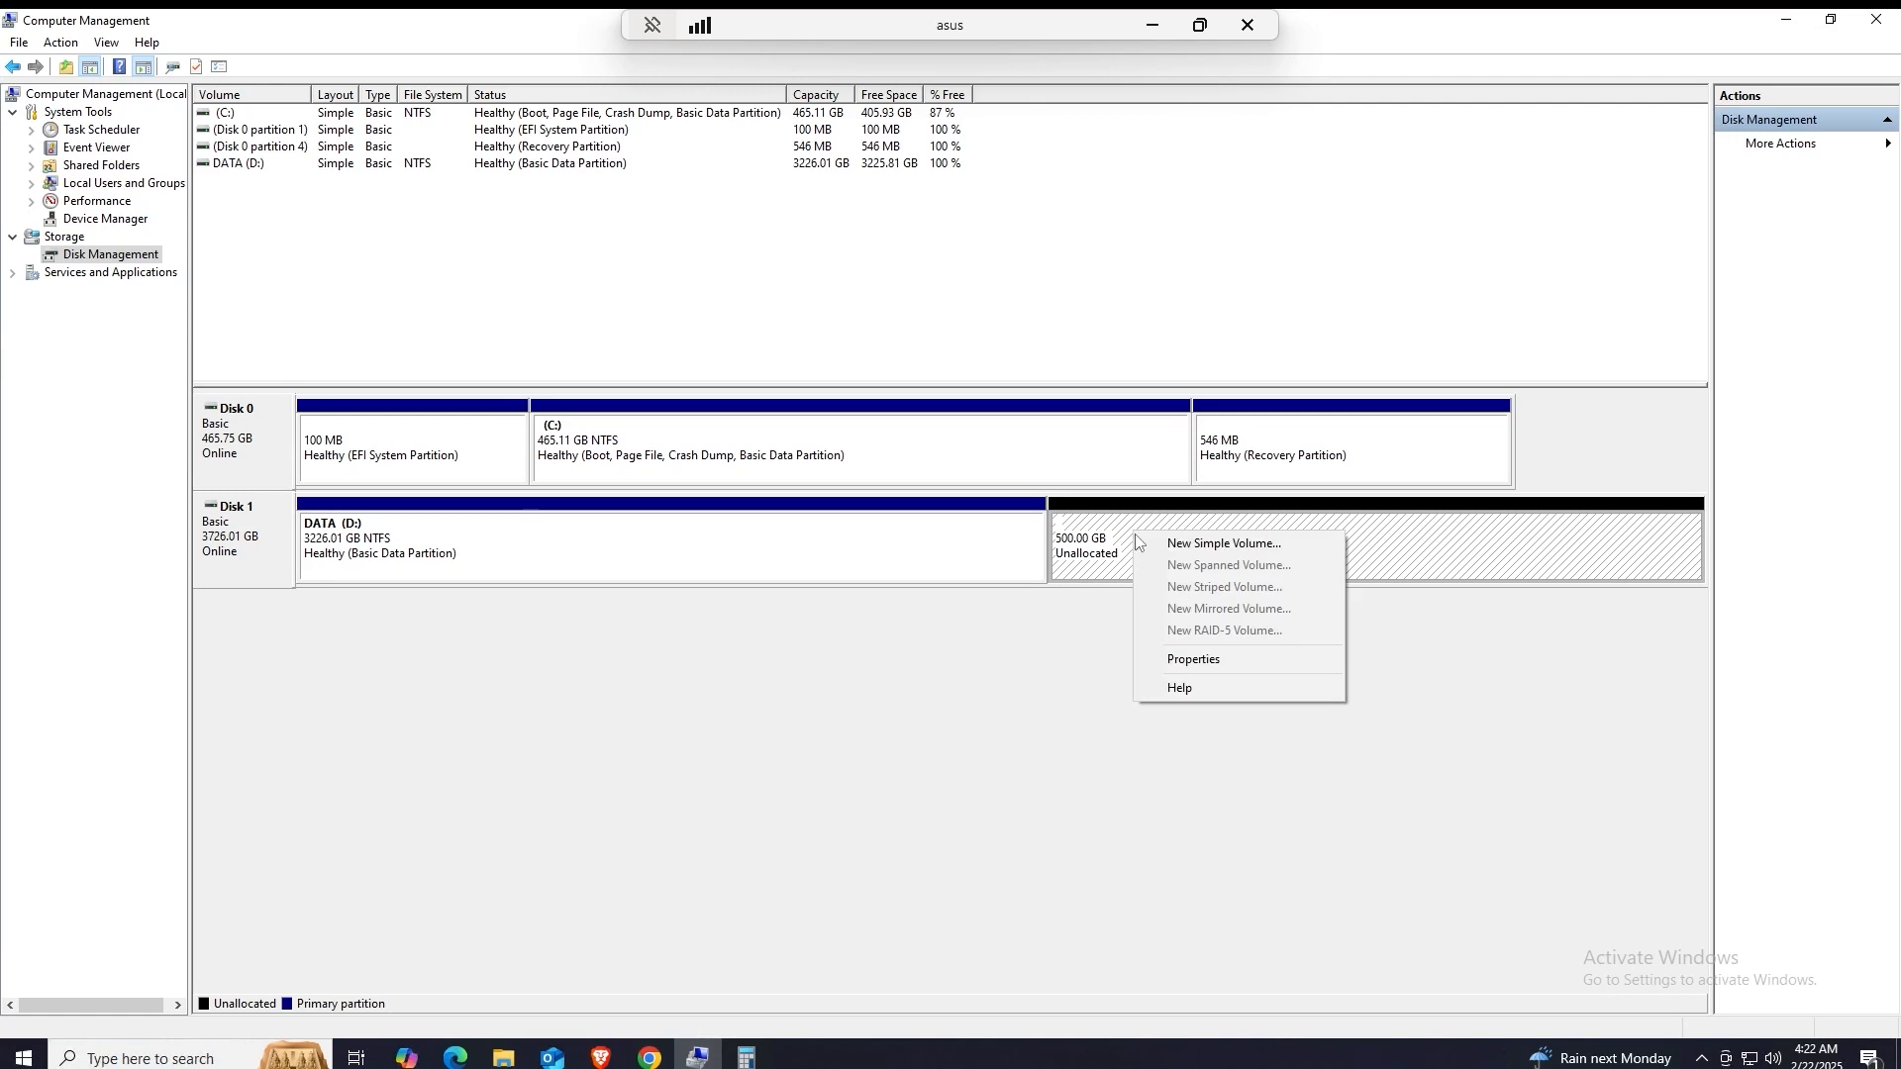
{"action": "left_click", "coordinate": [1224, 546]}
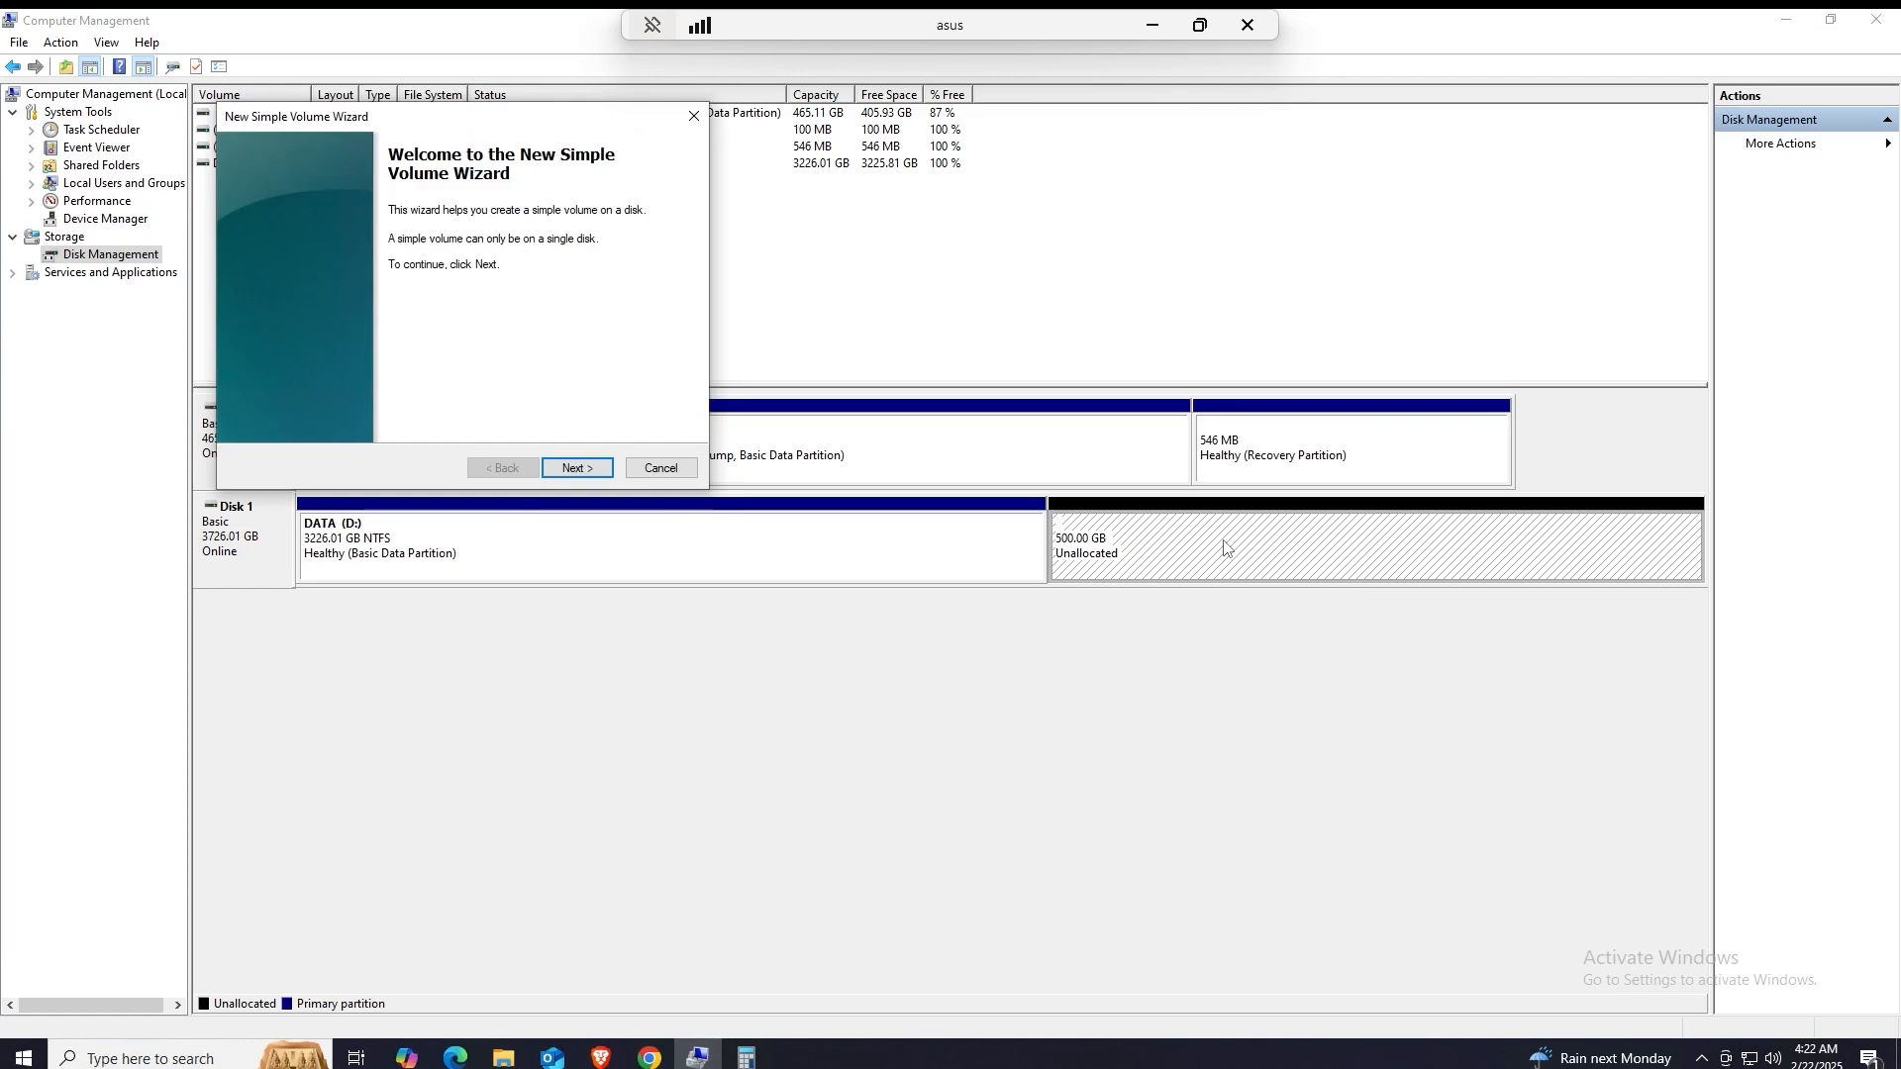
{"action": "left_click_drag", "start_coordinate": [498, 118], "coordinate": [1005, 206]}
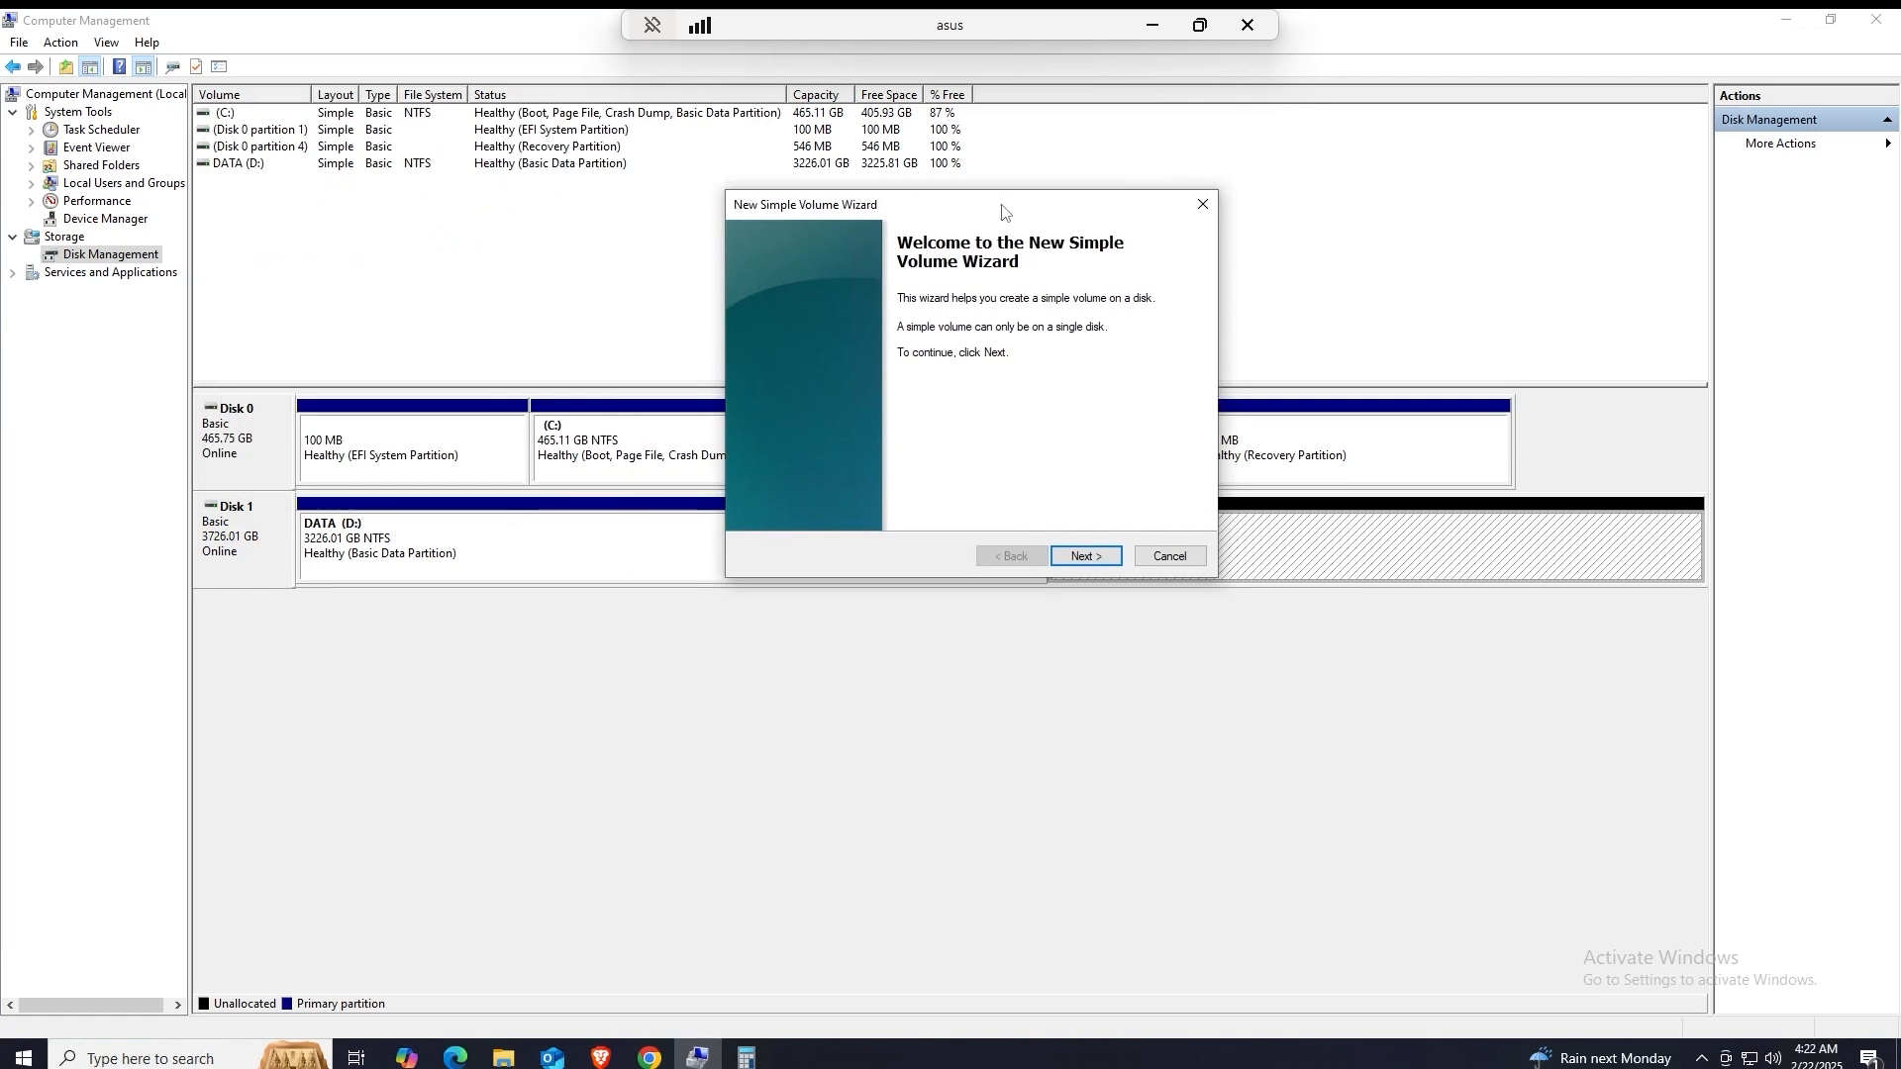
{"action": "left_click", "coordinate": [1078, 546]}
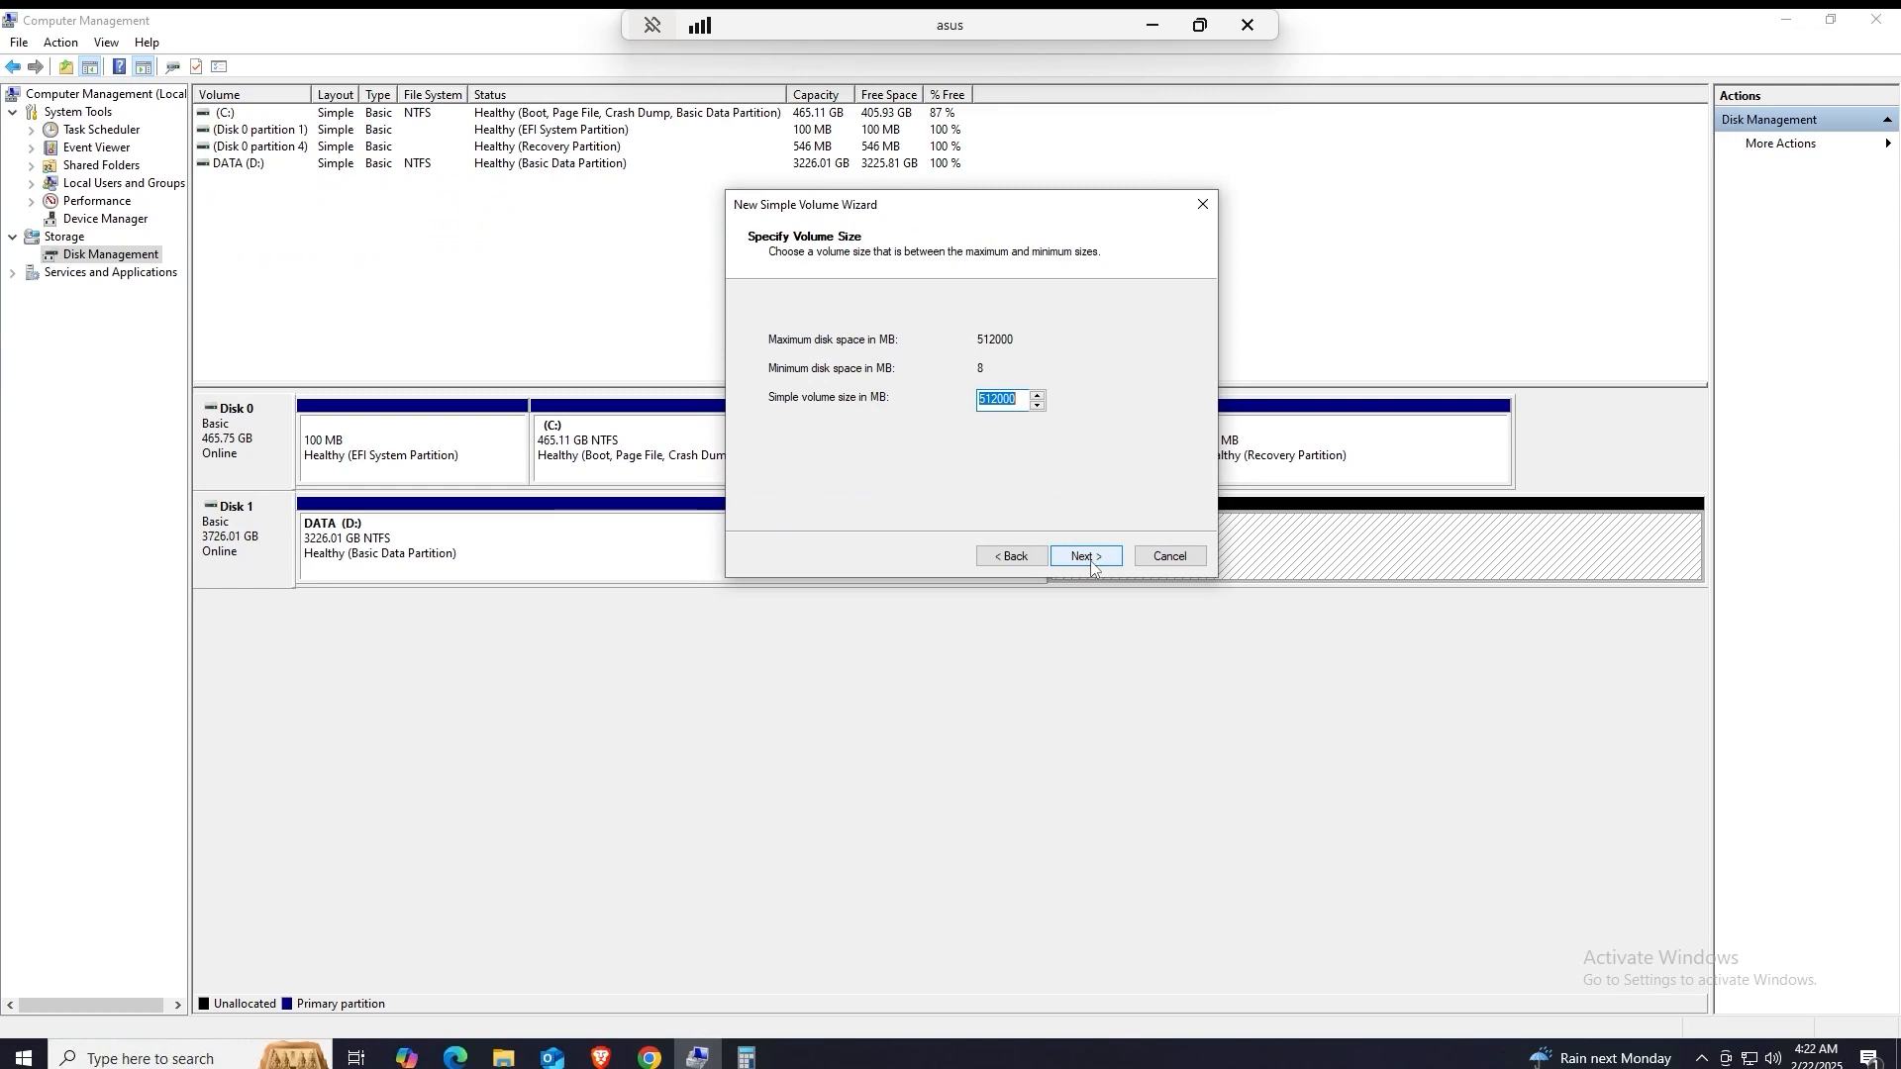
{"action": "left_click", "coordinate": [1089, 558]}
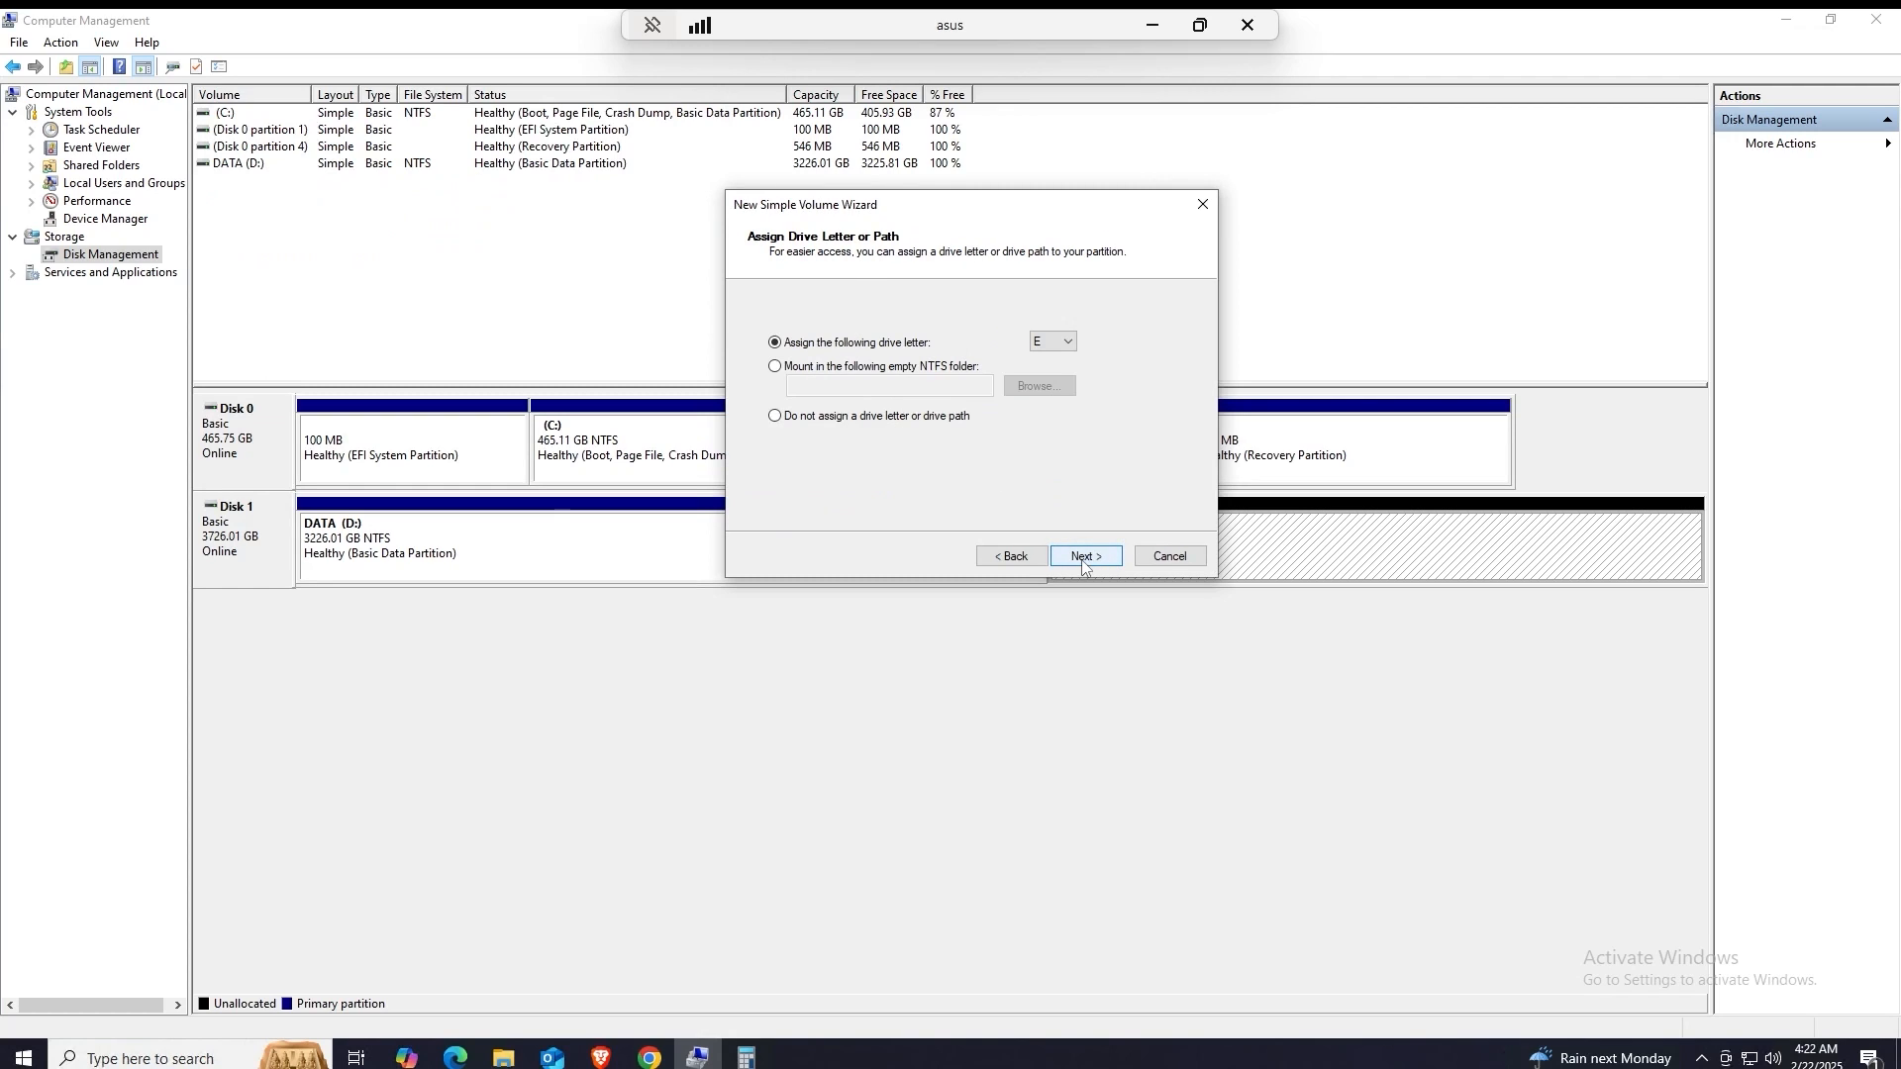
Step: Look through the drive letters available for the new simple volume
{"action": "left_click", "coordinate": [1052, 343]}
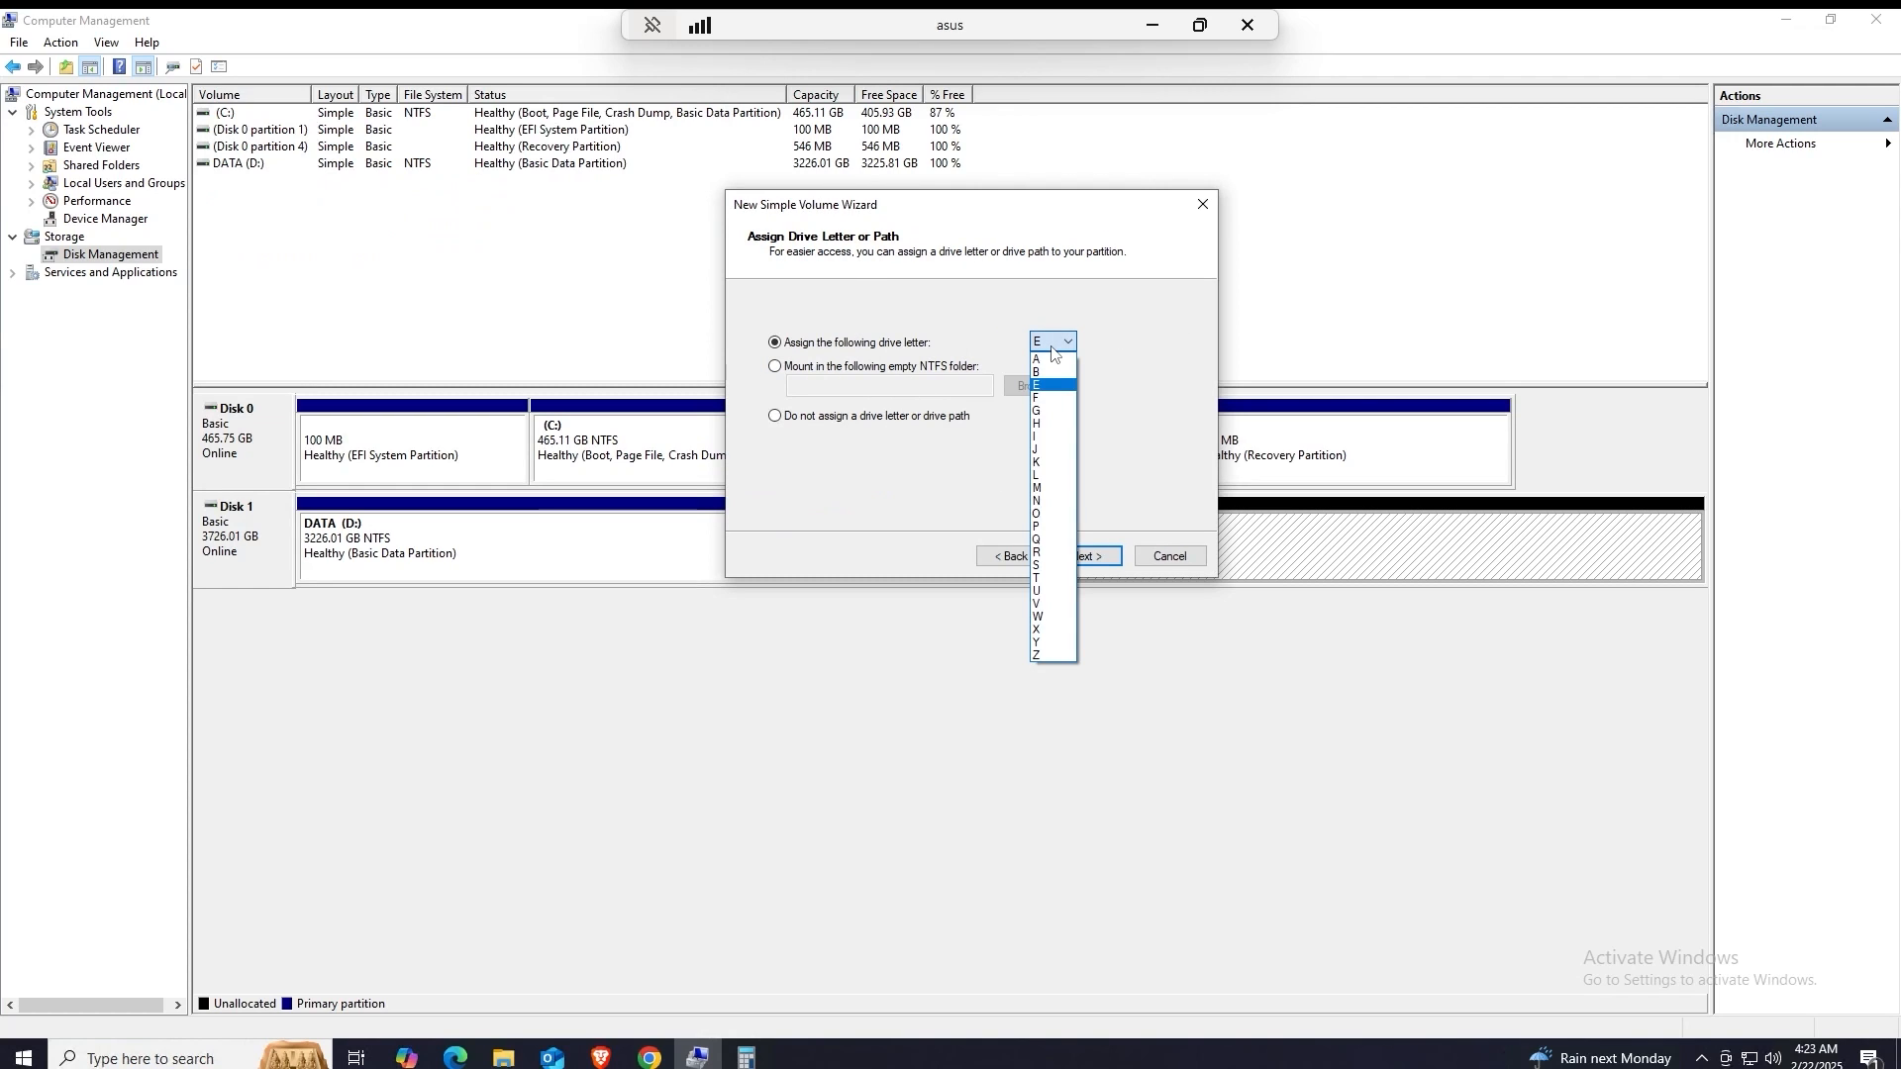
{"action": "left_click", "coordinate": [1111, 293]}
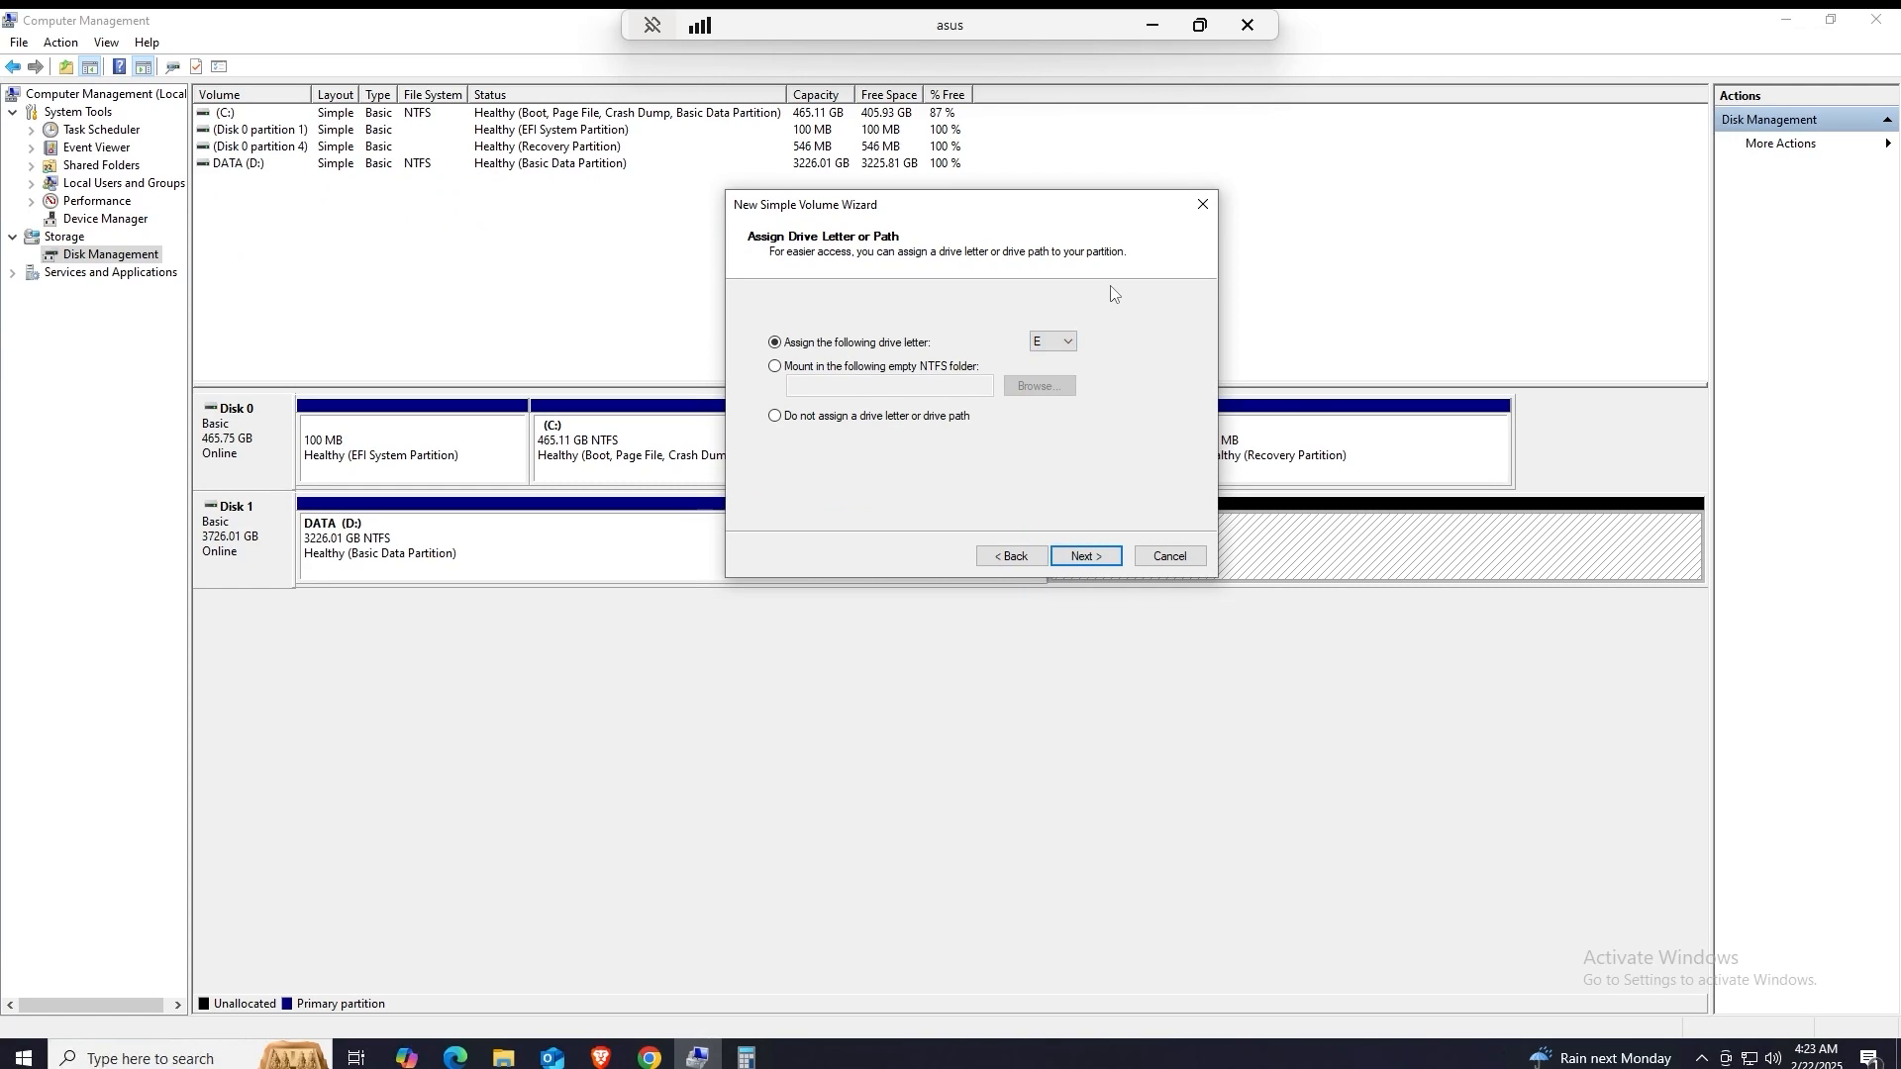
{"action": "left_click", "coordinate": [1069, 342]}
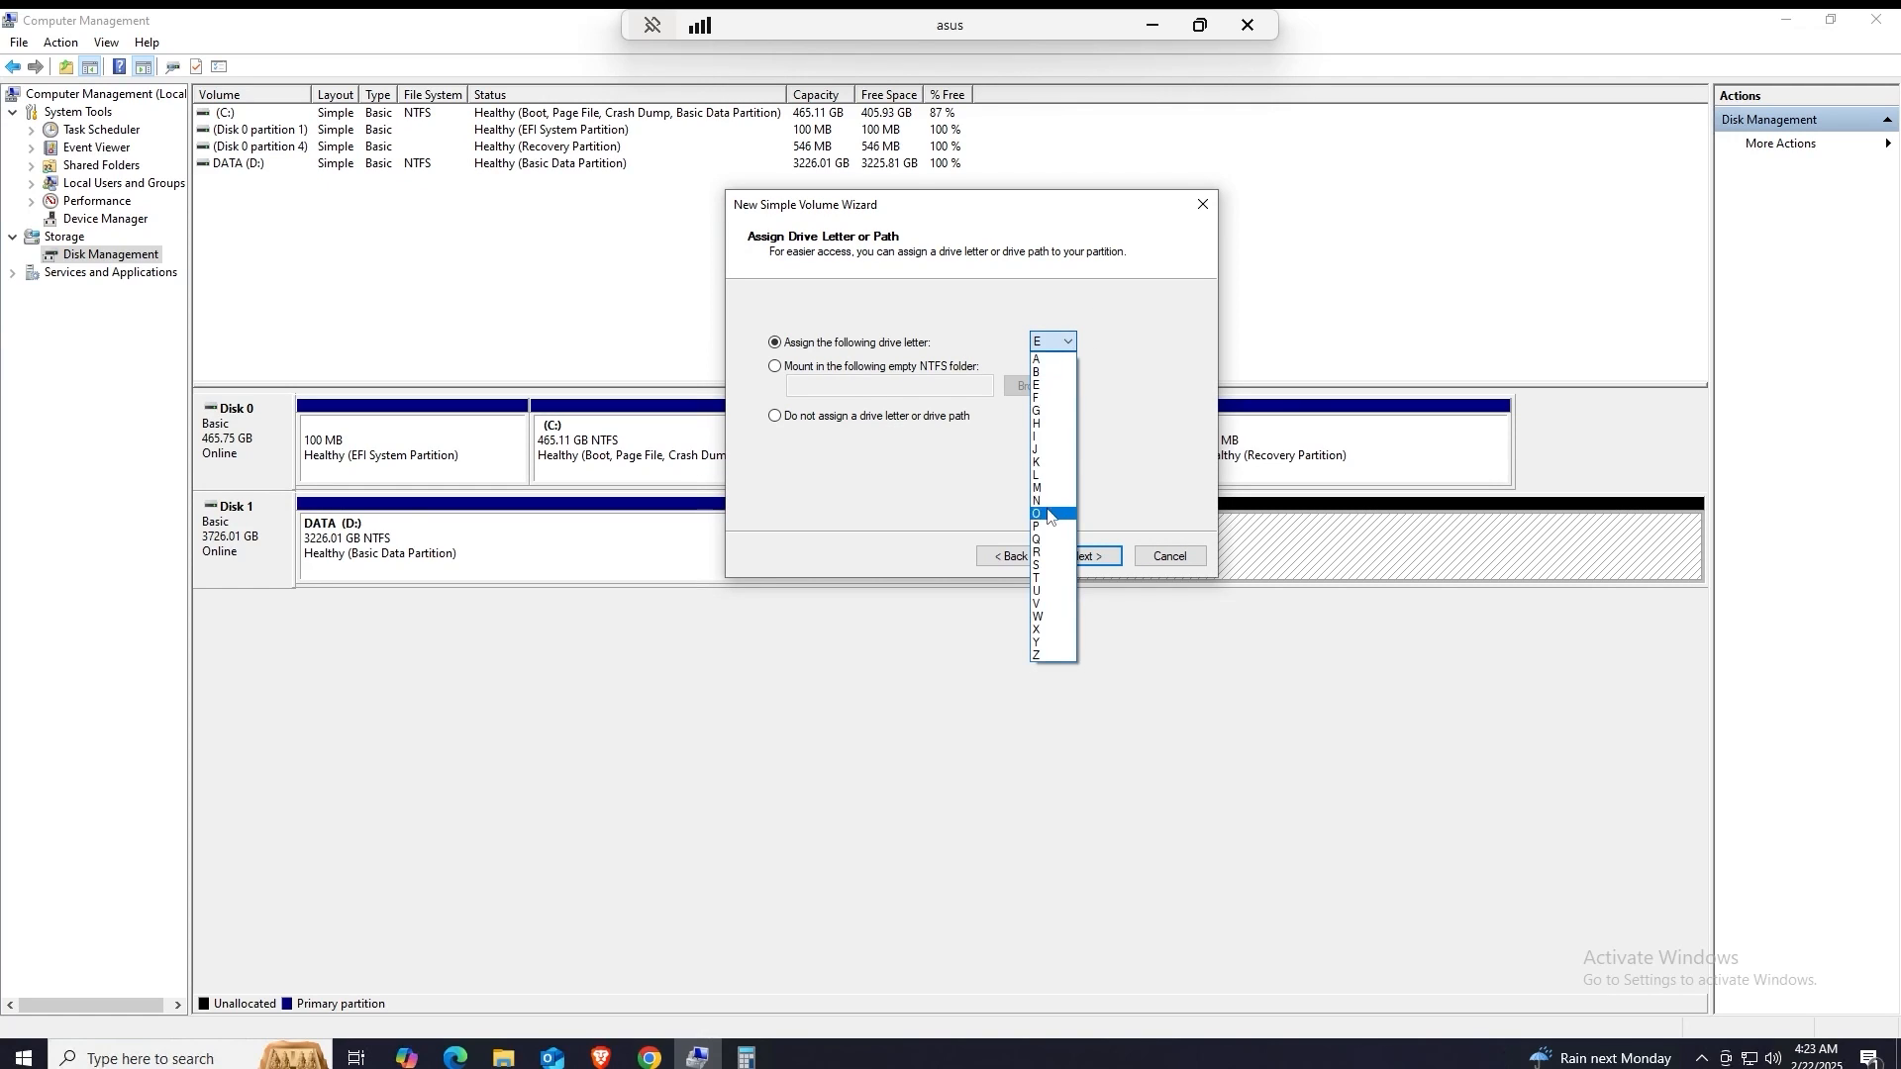
{"action": "left_click", "coordinate": [1126, 458]}
{"action": "left_click", "coordinate": [1050, 340]}
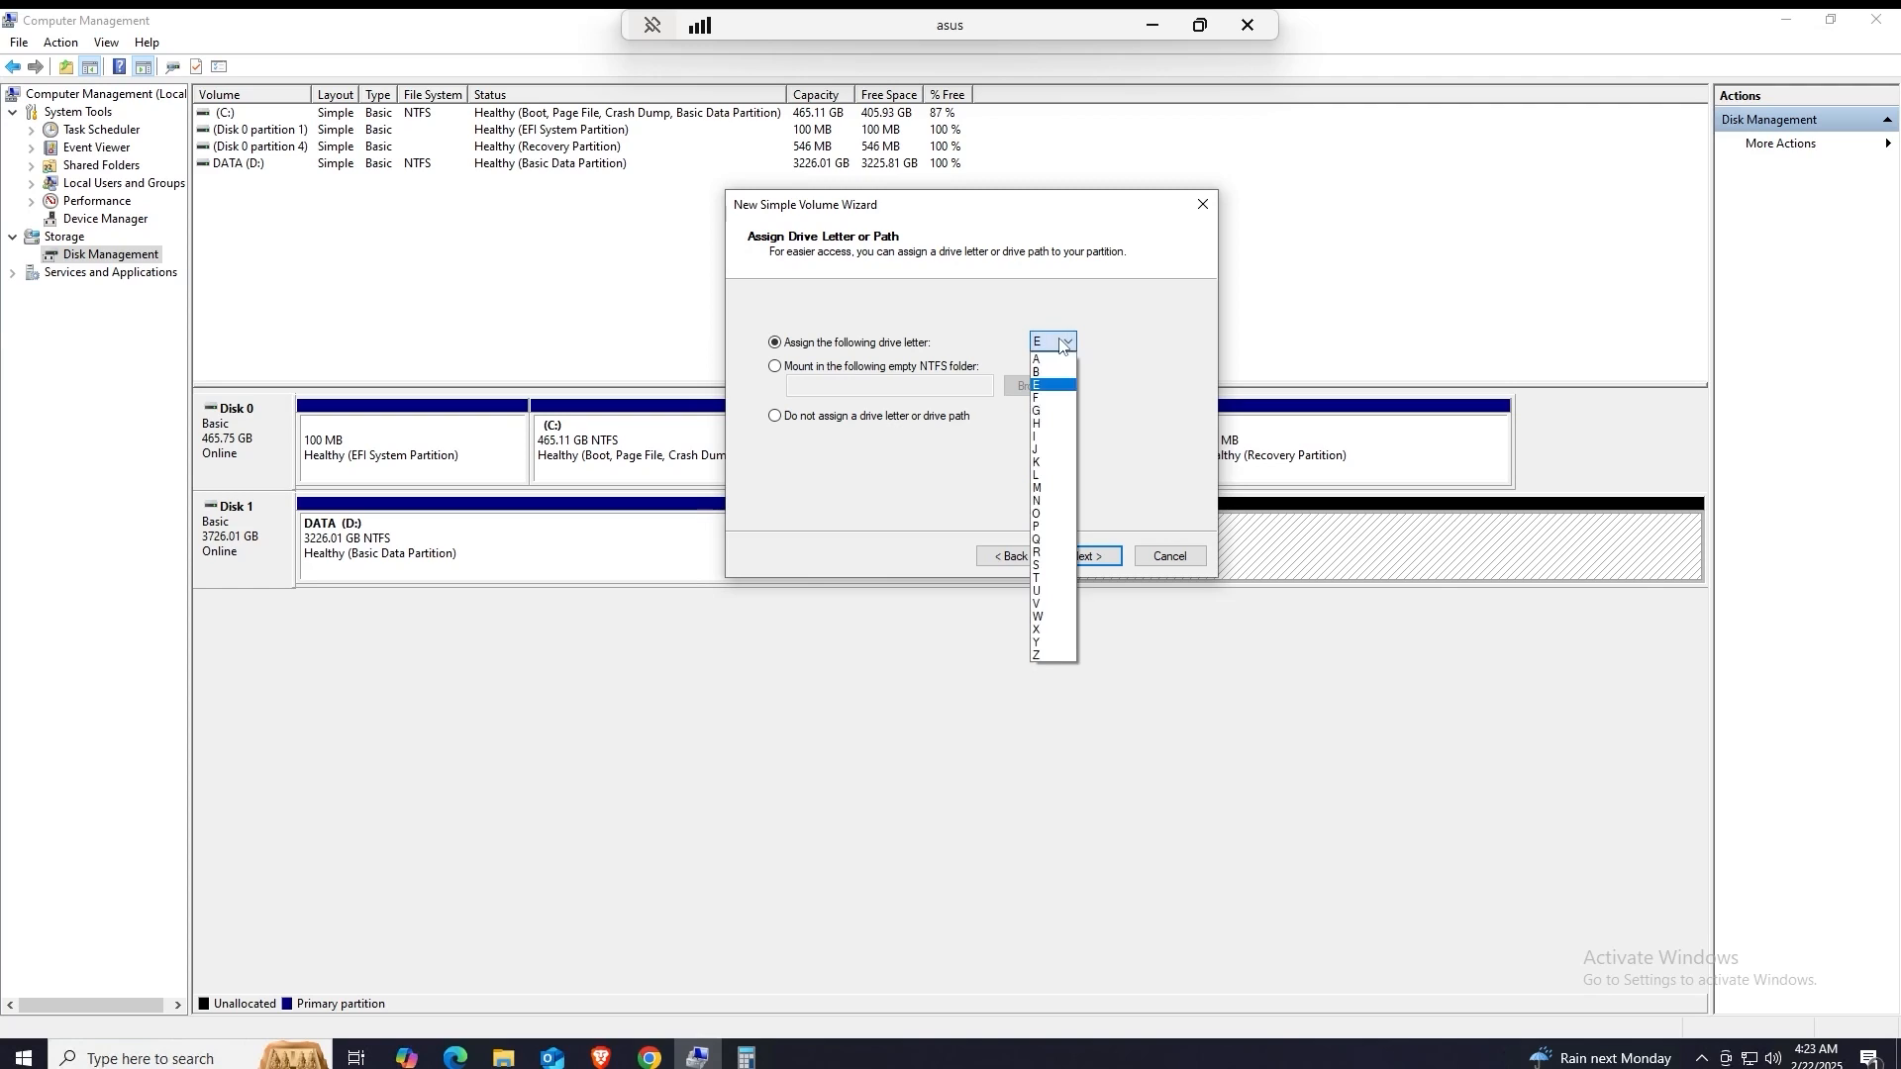
{"action": "left_click", "coordinate": [1136, 372]}
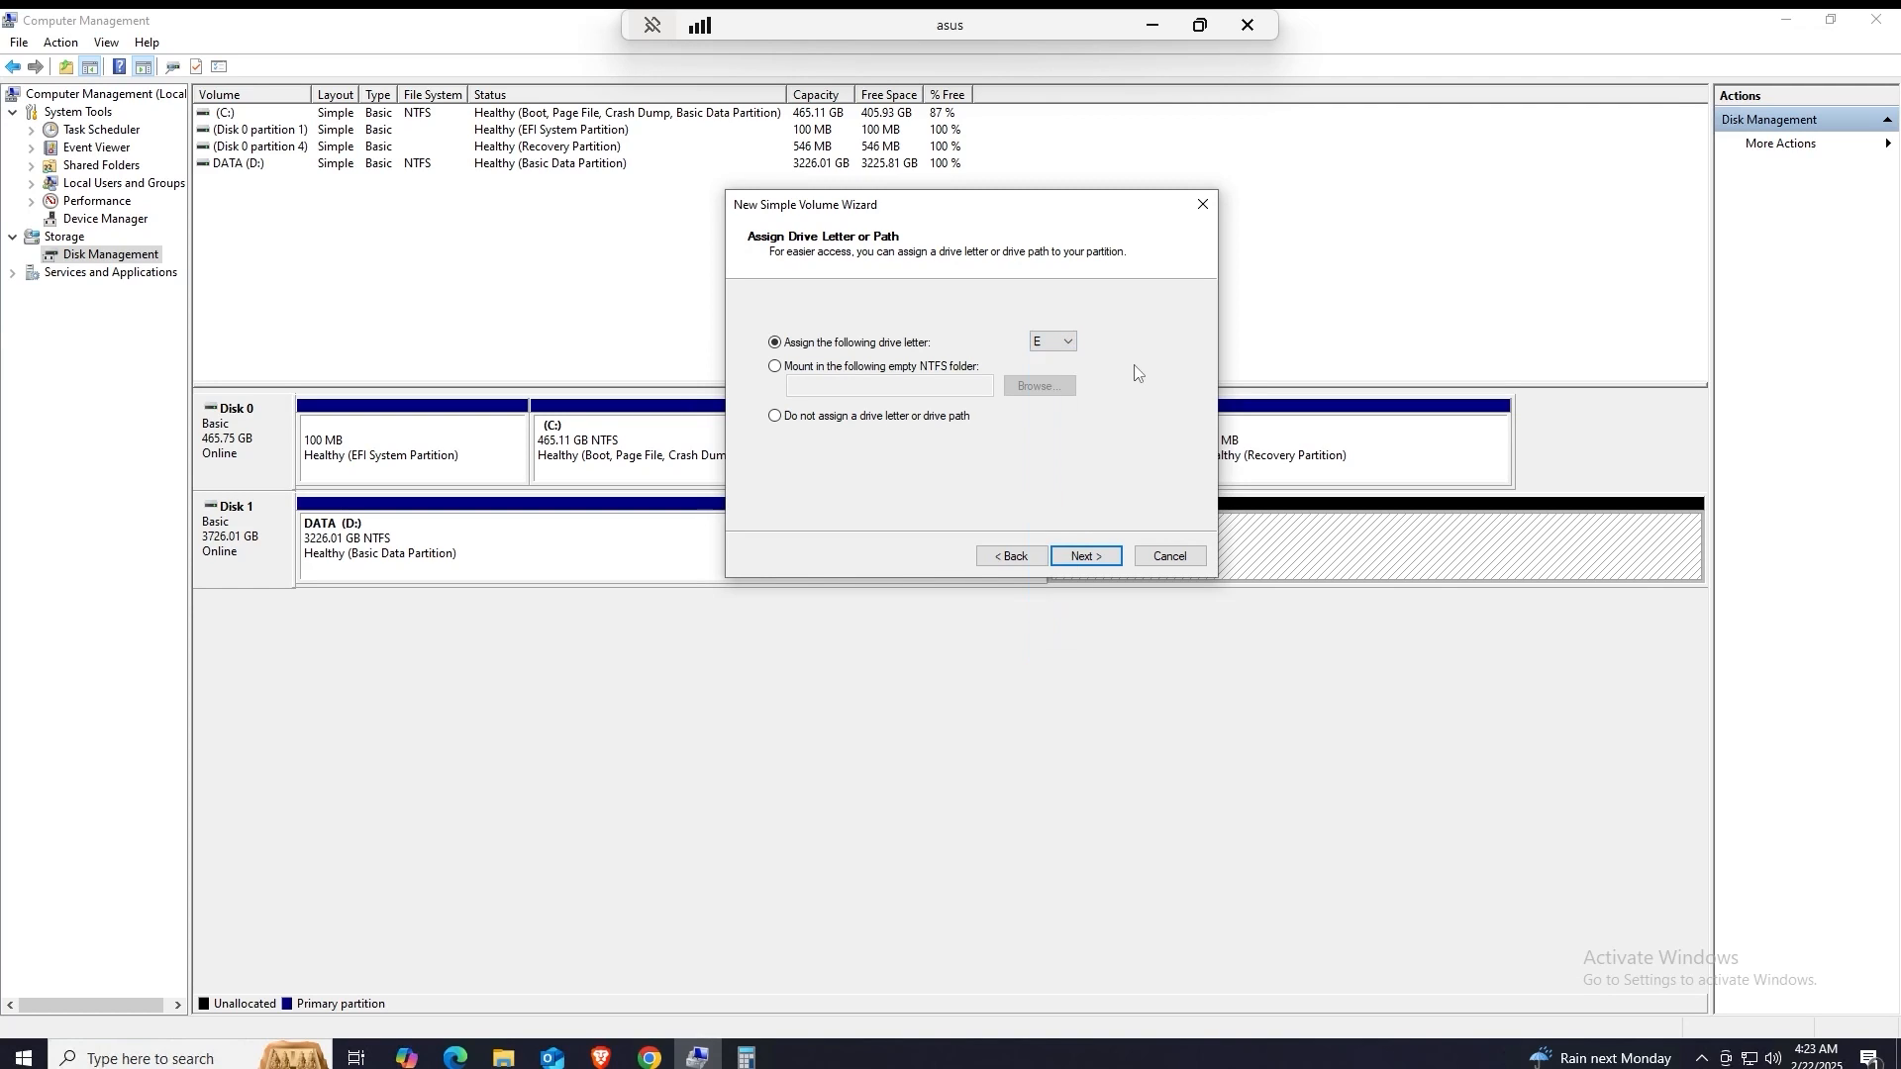
{"action": "left_click", "coordinate": [1064, 333]}
{"action": "left_click", "coordinate": [1101, 305]}
{"action": "left_click", "coordinate": [1064, 341]}
{"action": "left_click", "coordinate": [1123, 305]}
{"action": "left_click", "coordinate": [1056, 342]}
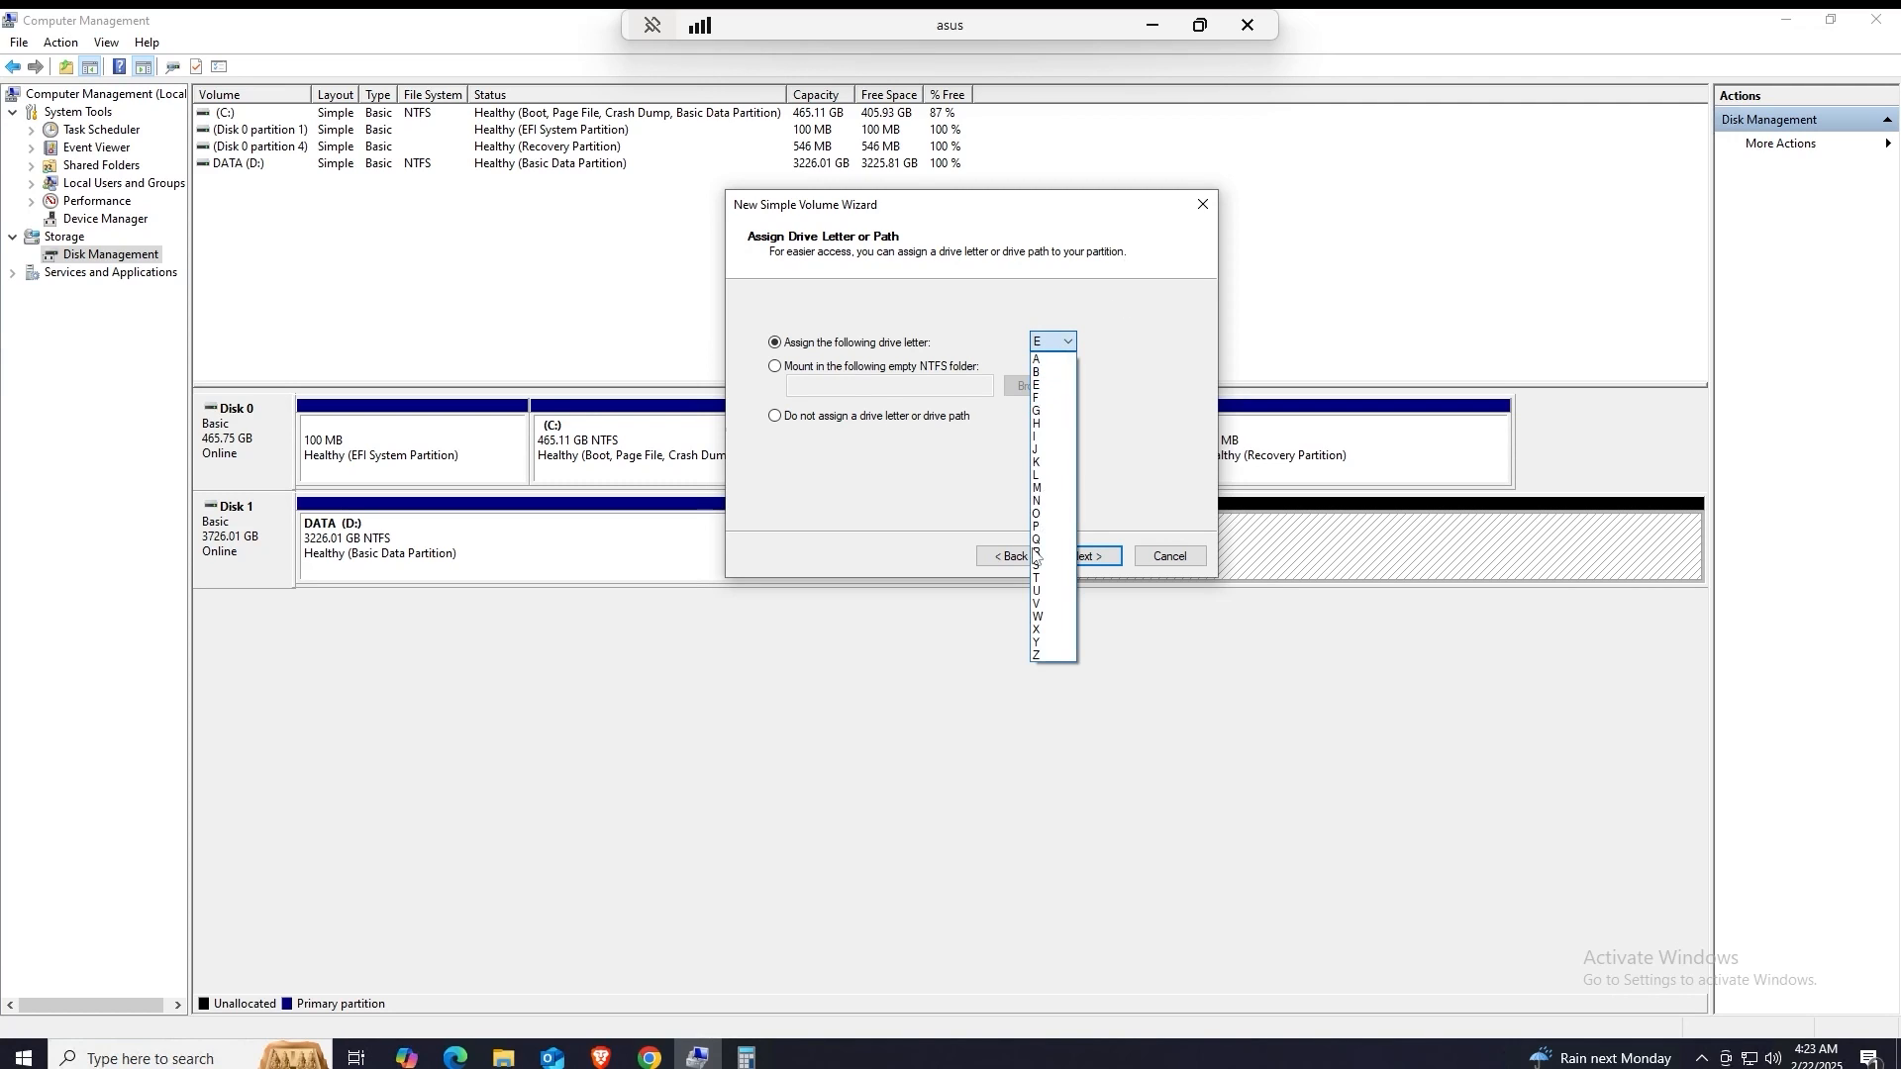
{"action": "left_click", "coordinate": [1060, 319]}
{"action": "left_click_drag", "start_coordinate": [1040, 216], "coordinate": [1132, 249]}
{"action": "left_click", "coordinate": [1178, 366]}
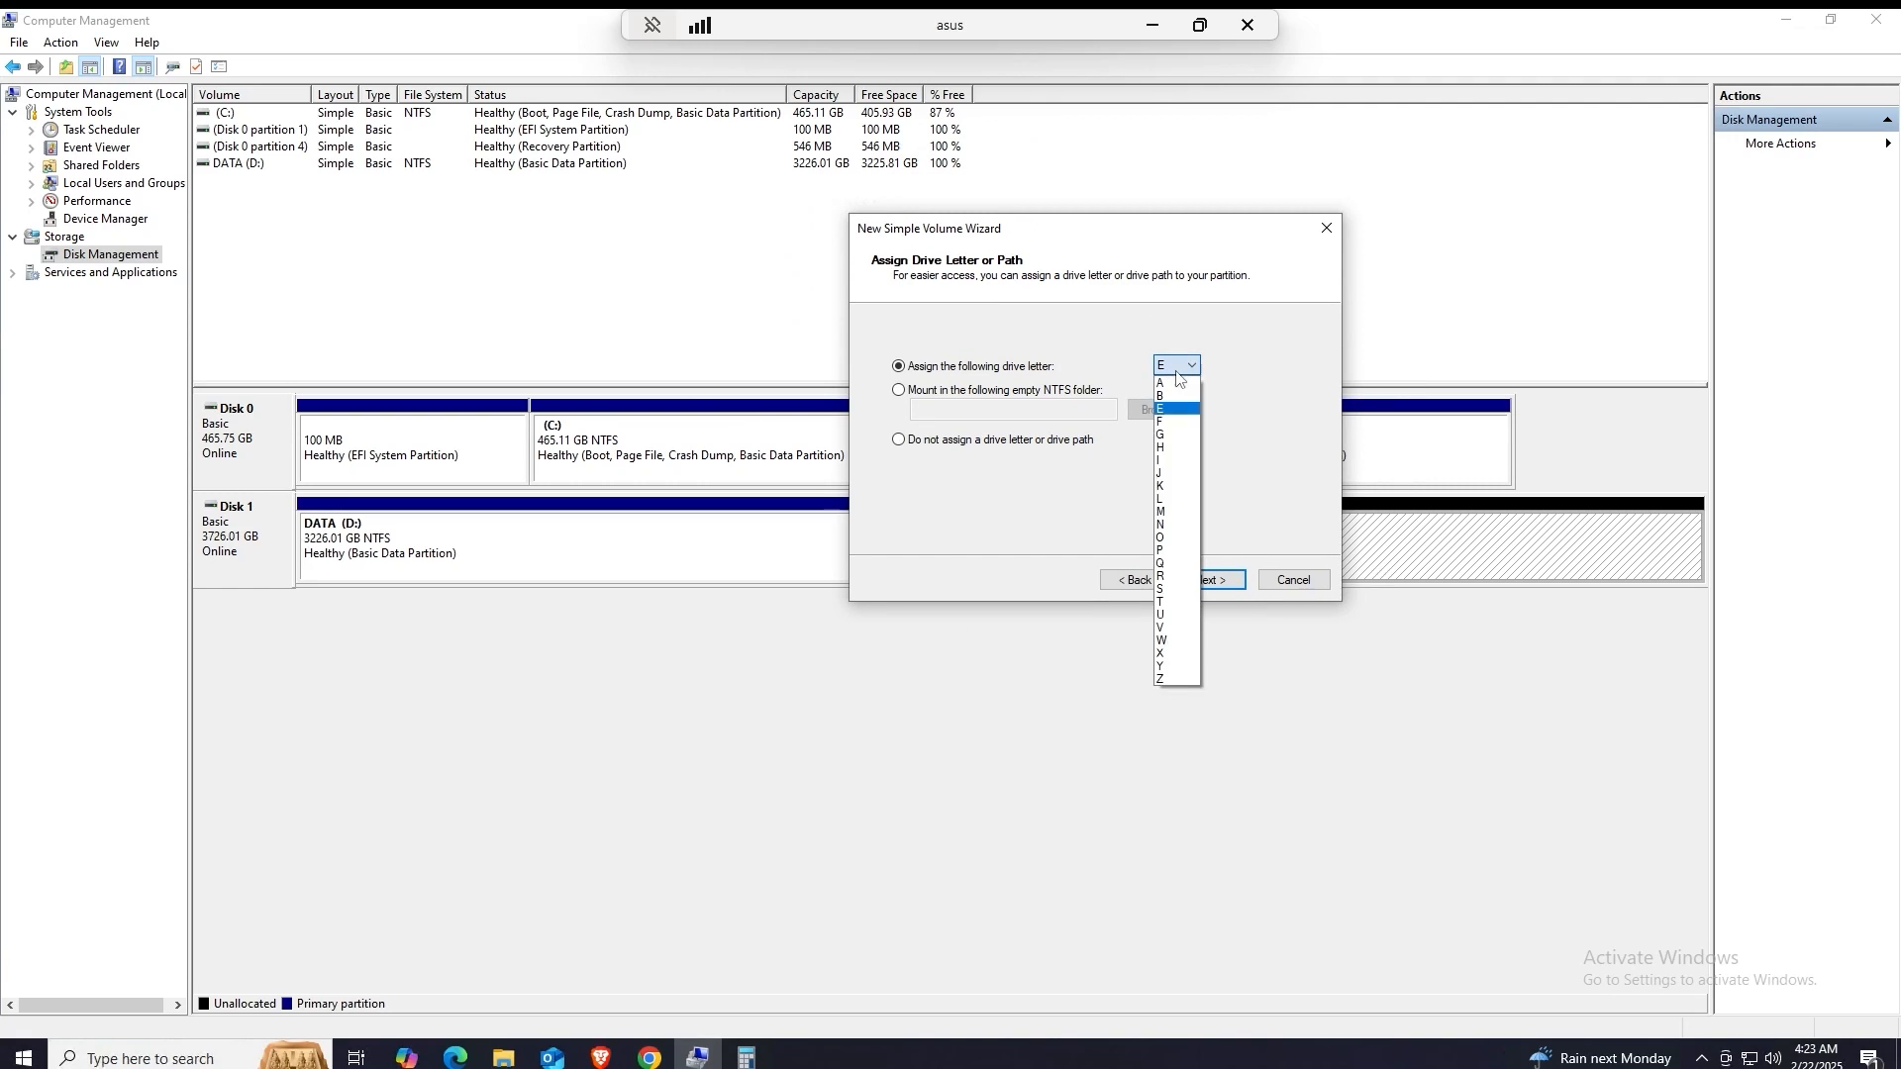
{"action": "left_click", "coordinate": [1142, 257]}
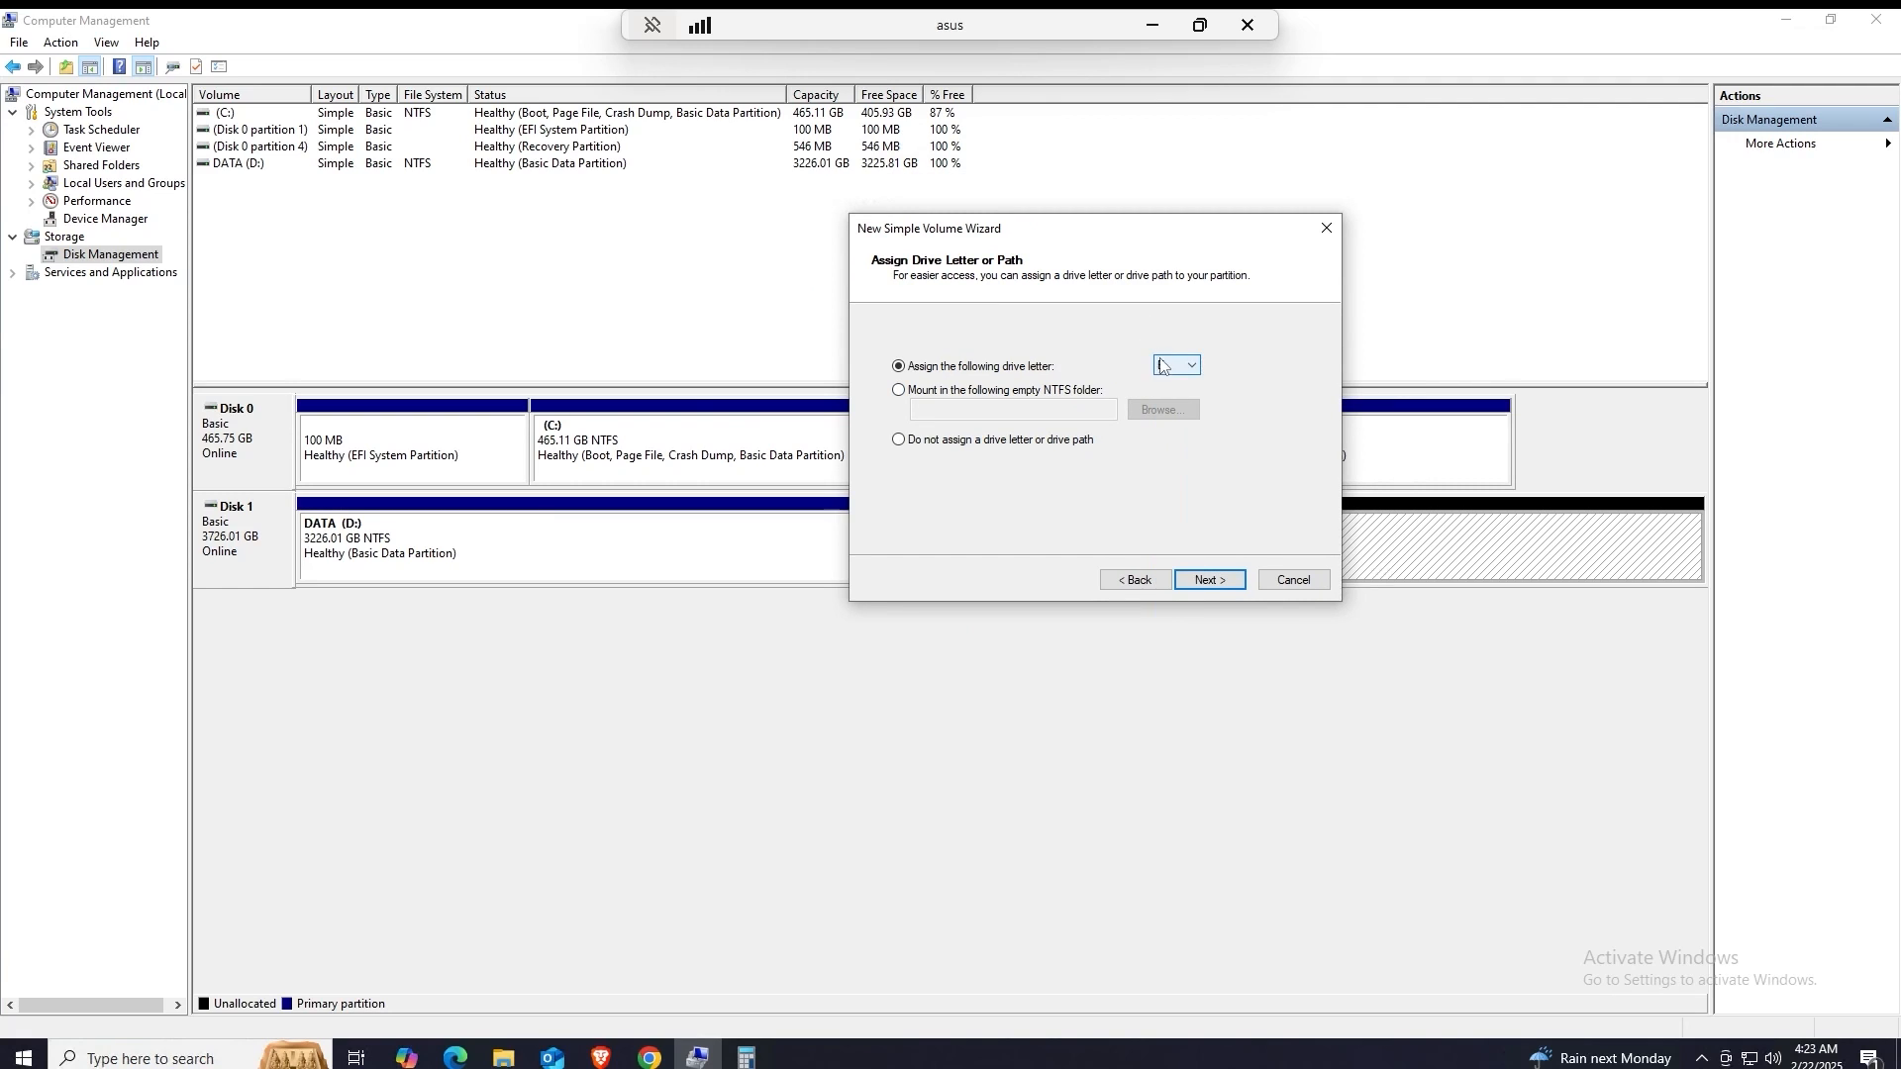
{"action": "left_click", "coordinate": [1193, 370]}
{"action": "left_click", "coordinate": [1162, 292]}
Step: Assign drive letter F to the new volume and clear its default volume label
{"action": "left_click", "coordinate": [1190, 374]}
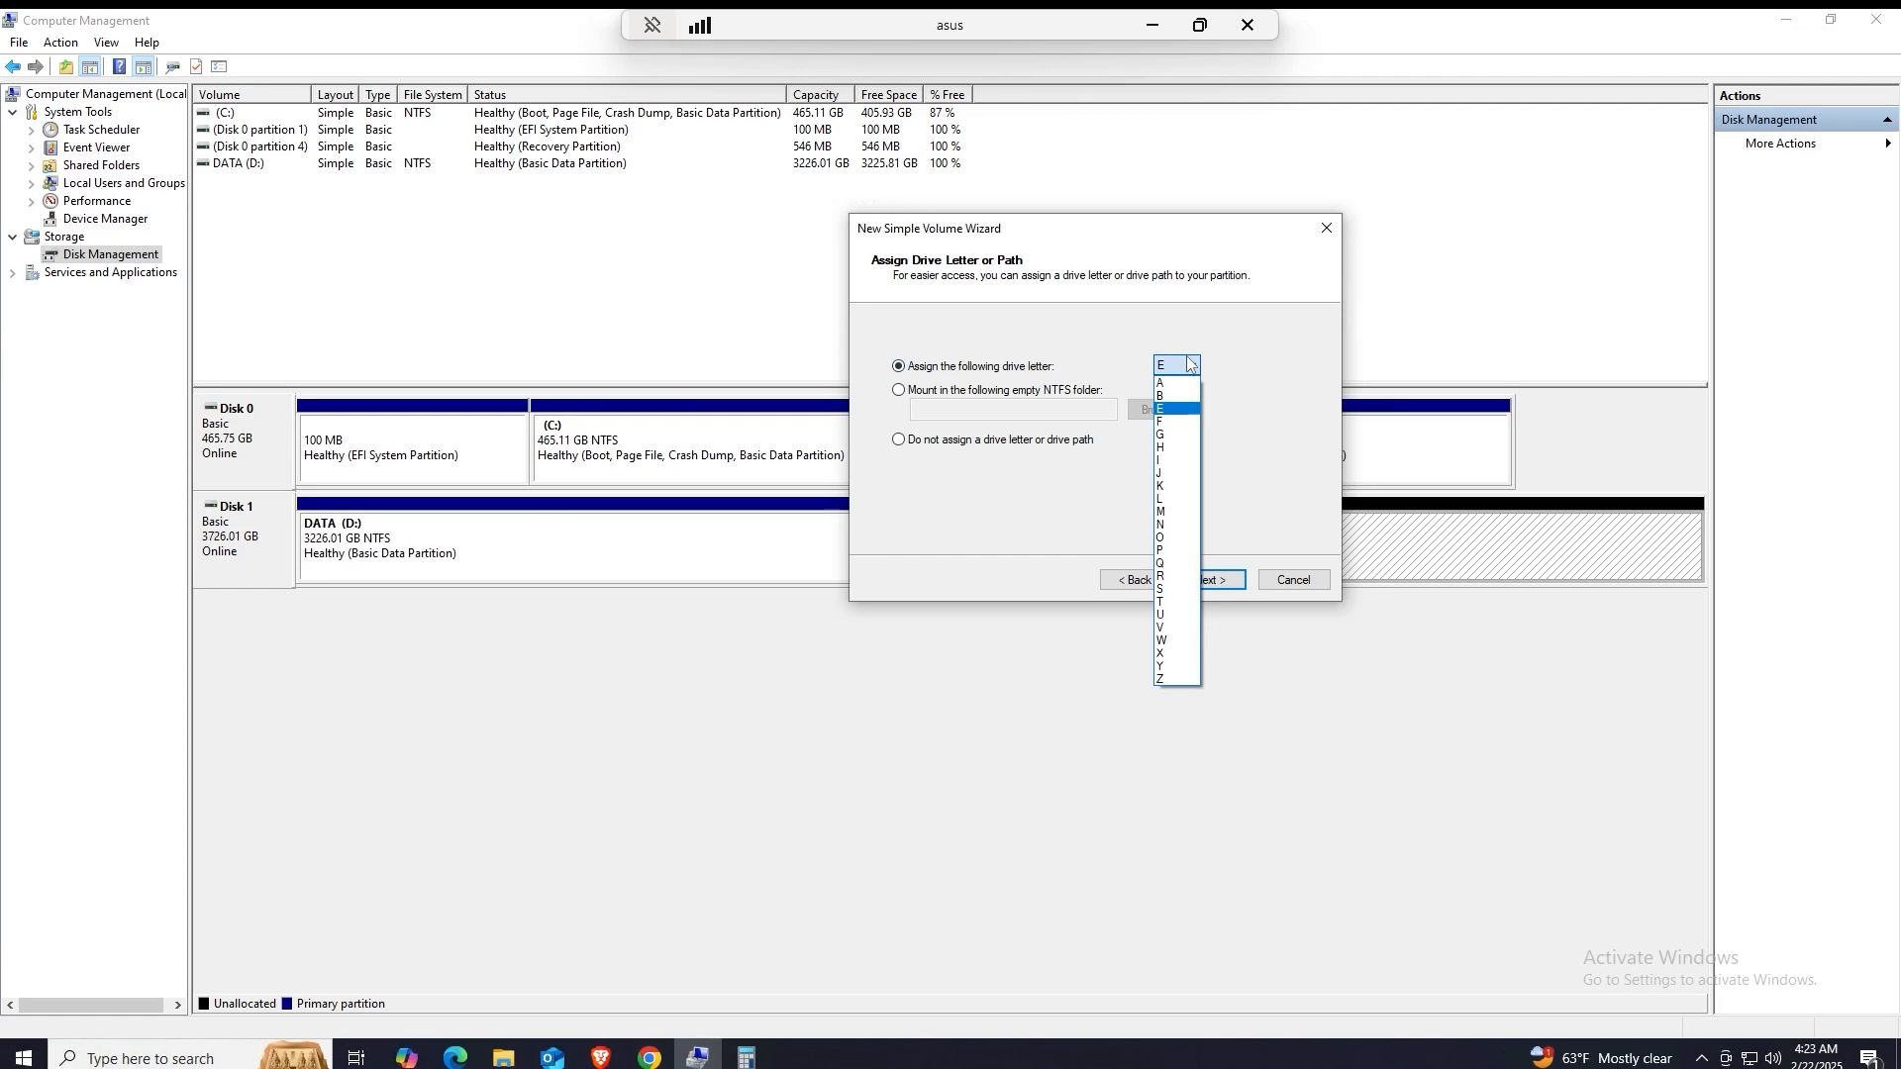
{"action": "left_click", "coordinate": [1174, 421]}
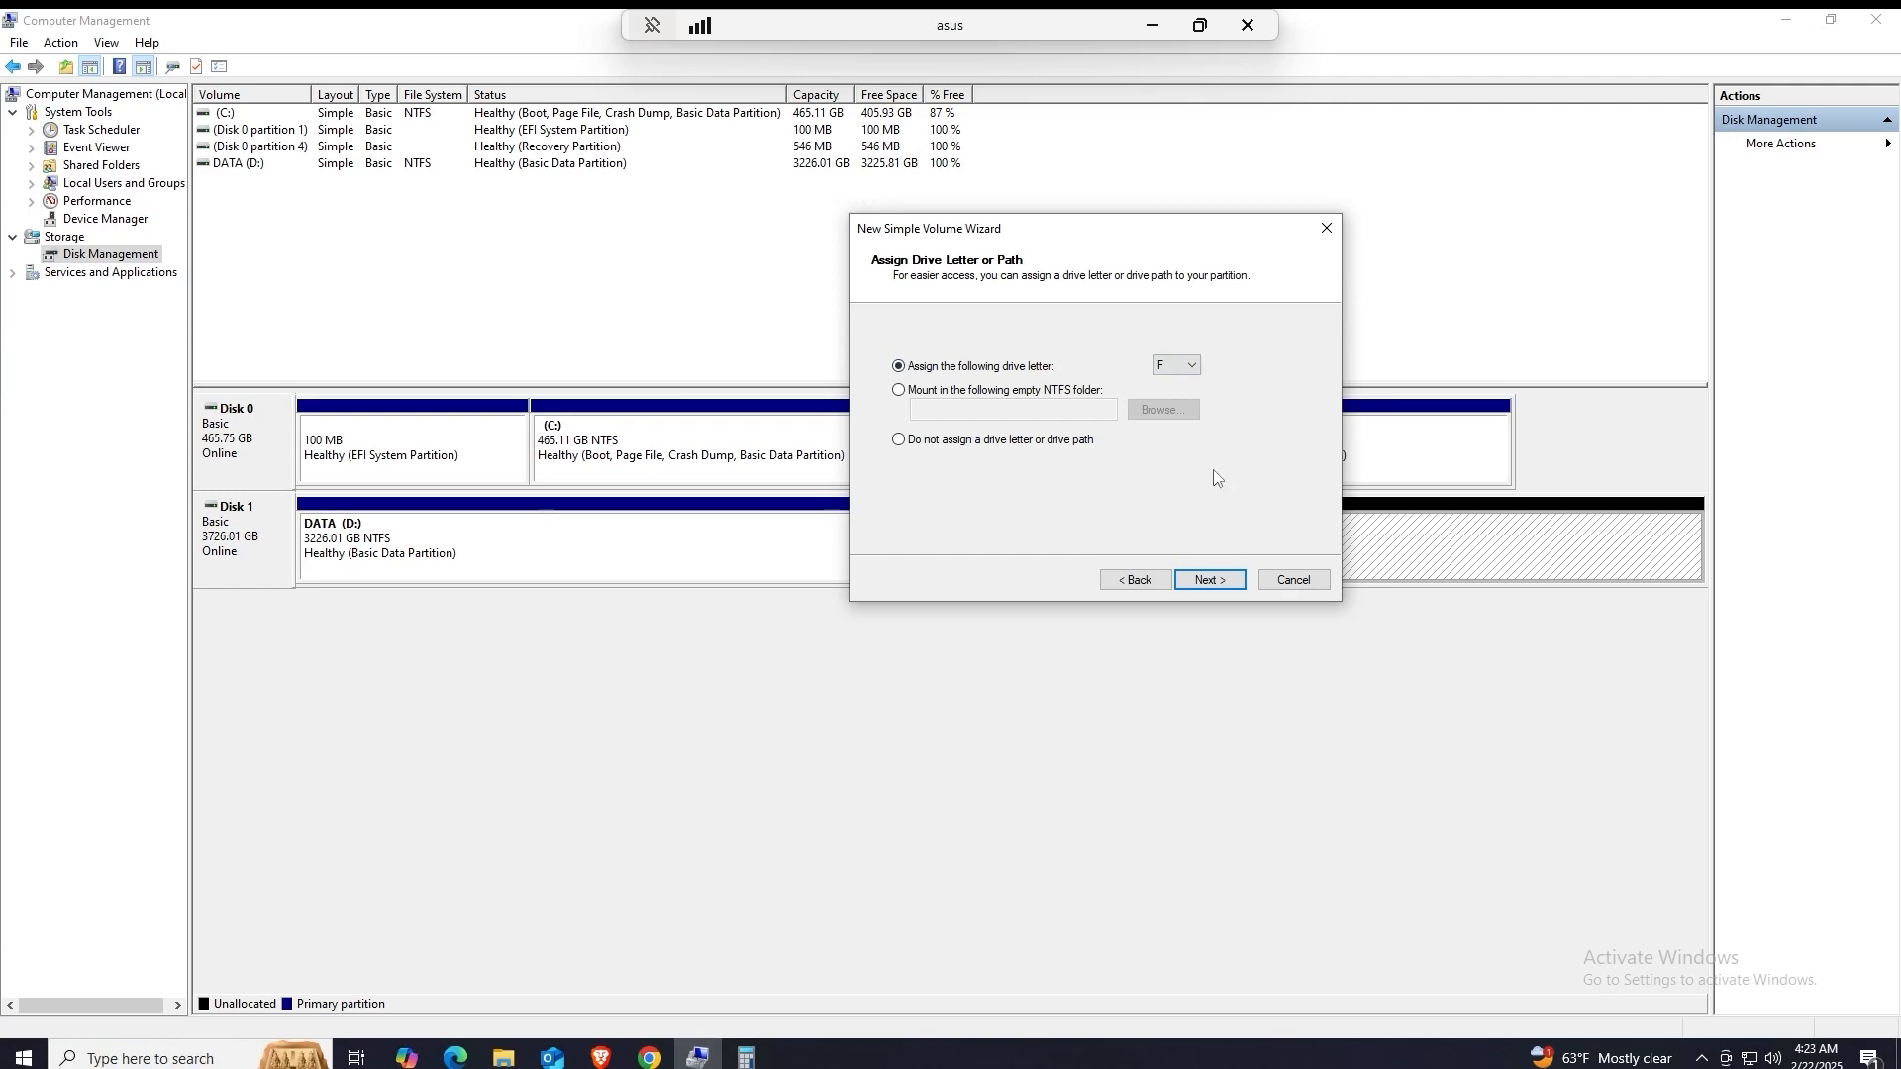
{"action": "left_click", "coordinate": [1206, 577]}
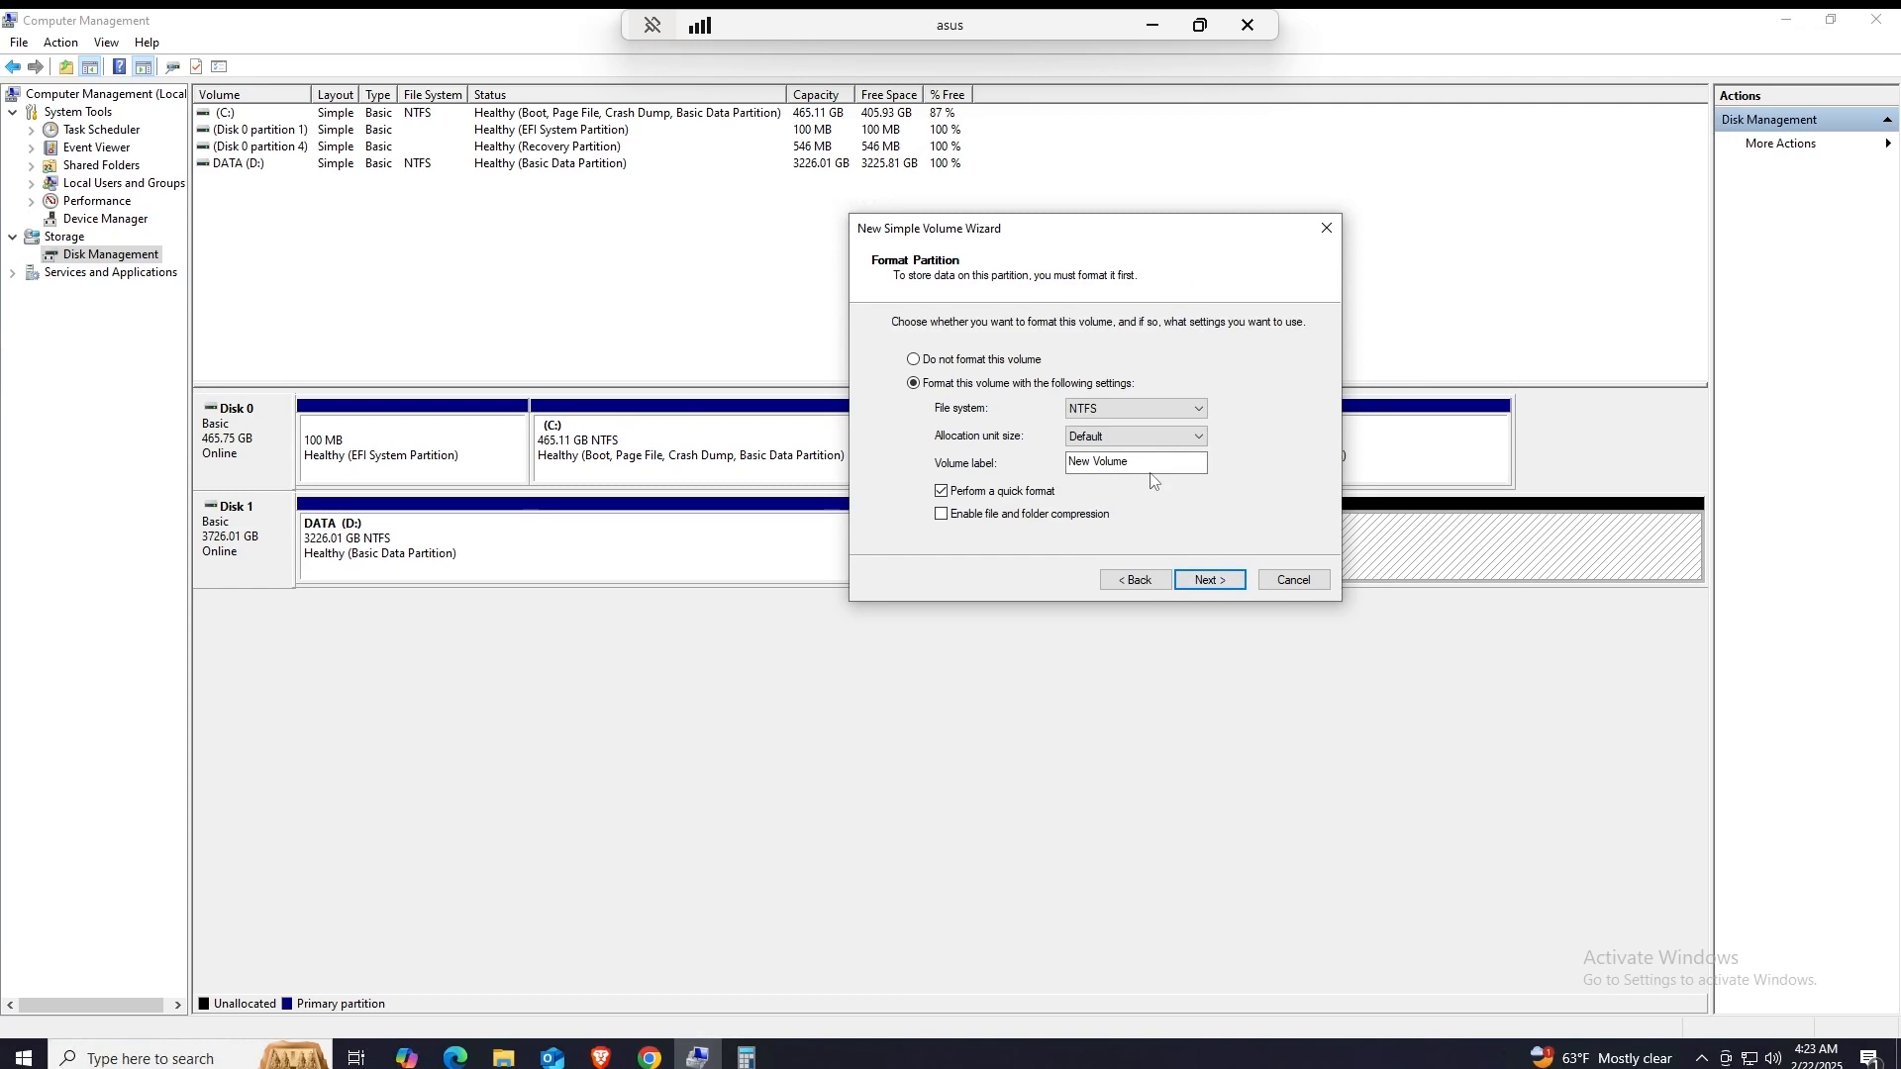
{"action": "left_click_drag", "start_coordinate": [1143, 463], "coordinate": [1060, 471]}
{"action": "type", "text": "V"}
Step: Return to the drive letter assignment and assign letter V to the new volume
{"action": "left_click", "coordinate": [1135, 578]}
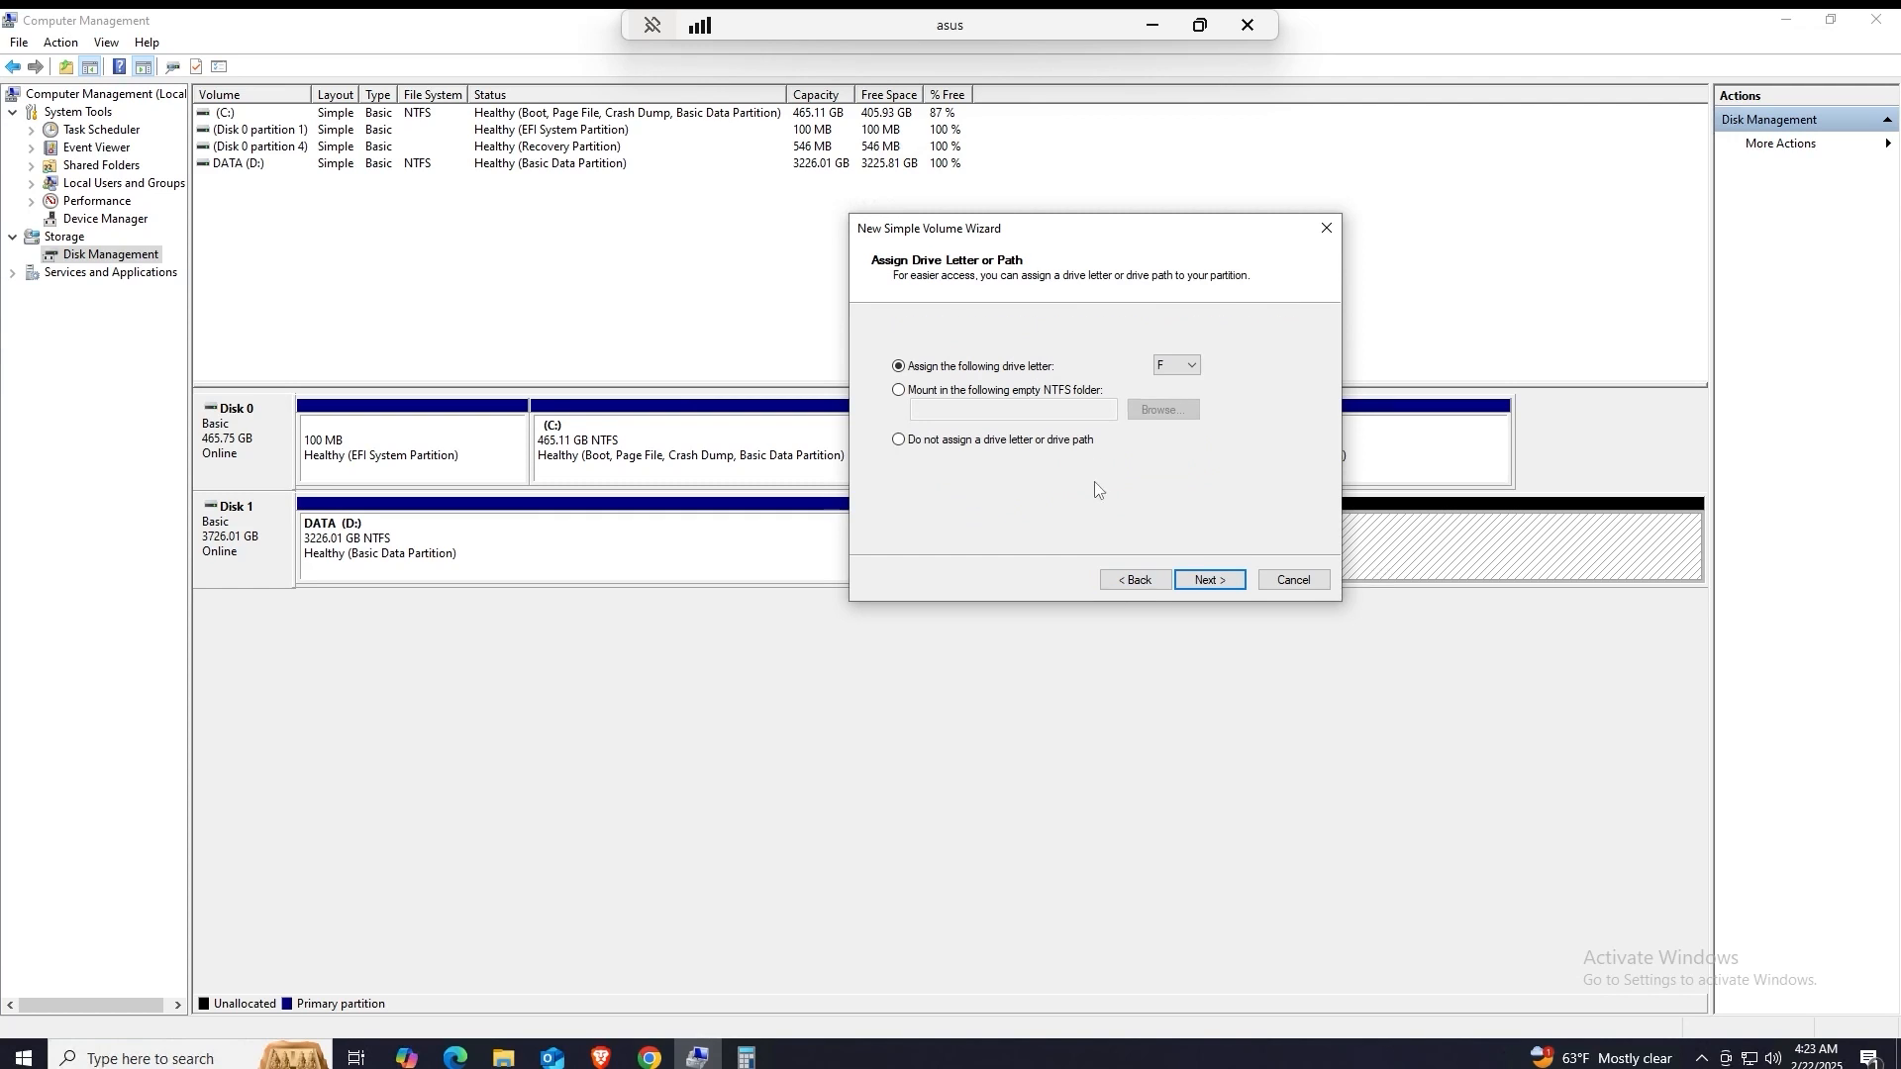
{"action": "left_click", "coordinate": [1191, 367]}
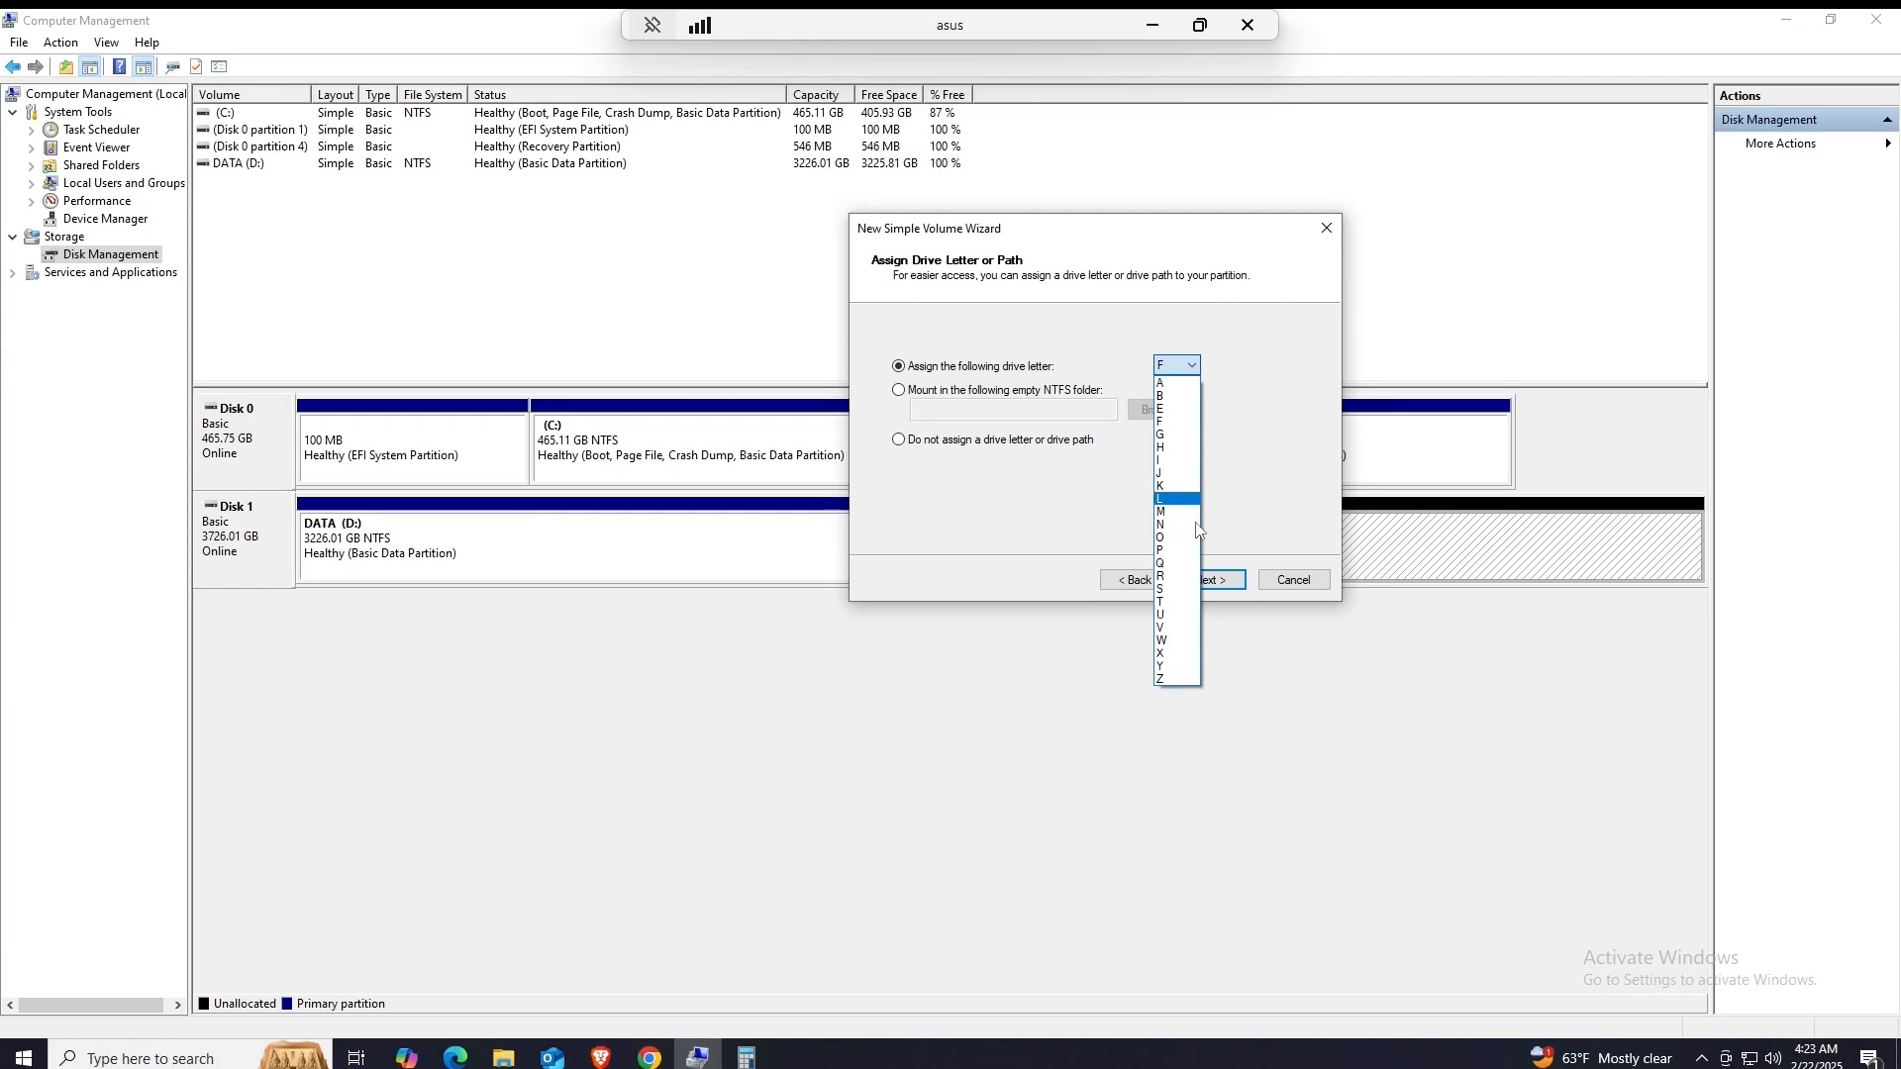
{"action": "left_click", "coordinate": [1165, 610]}
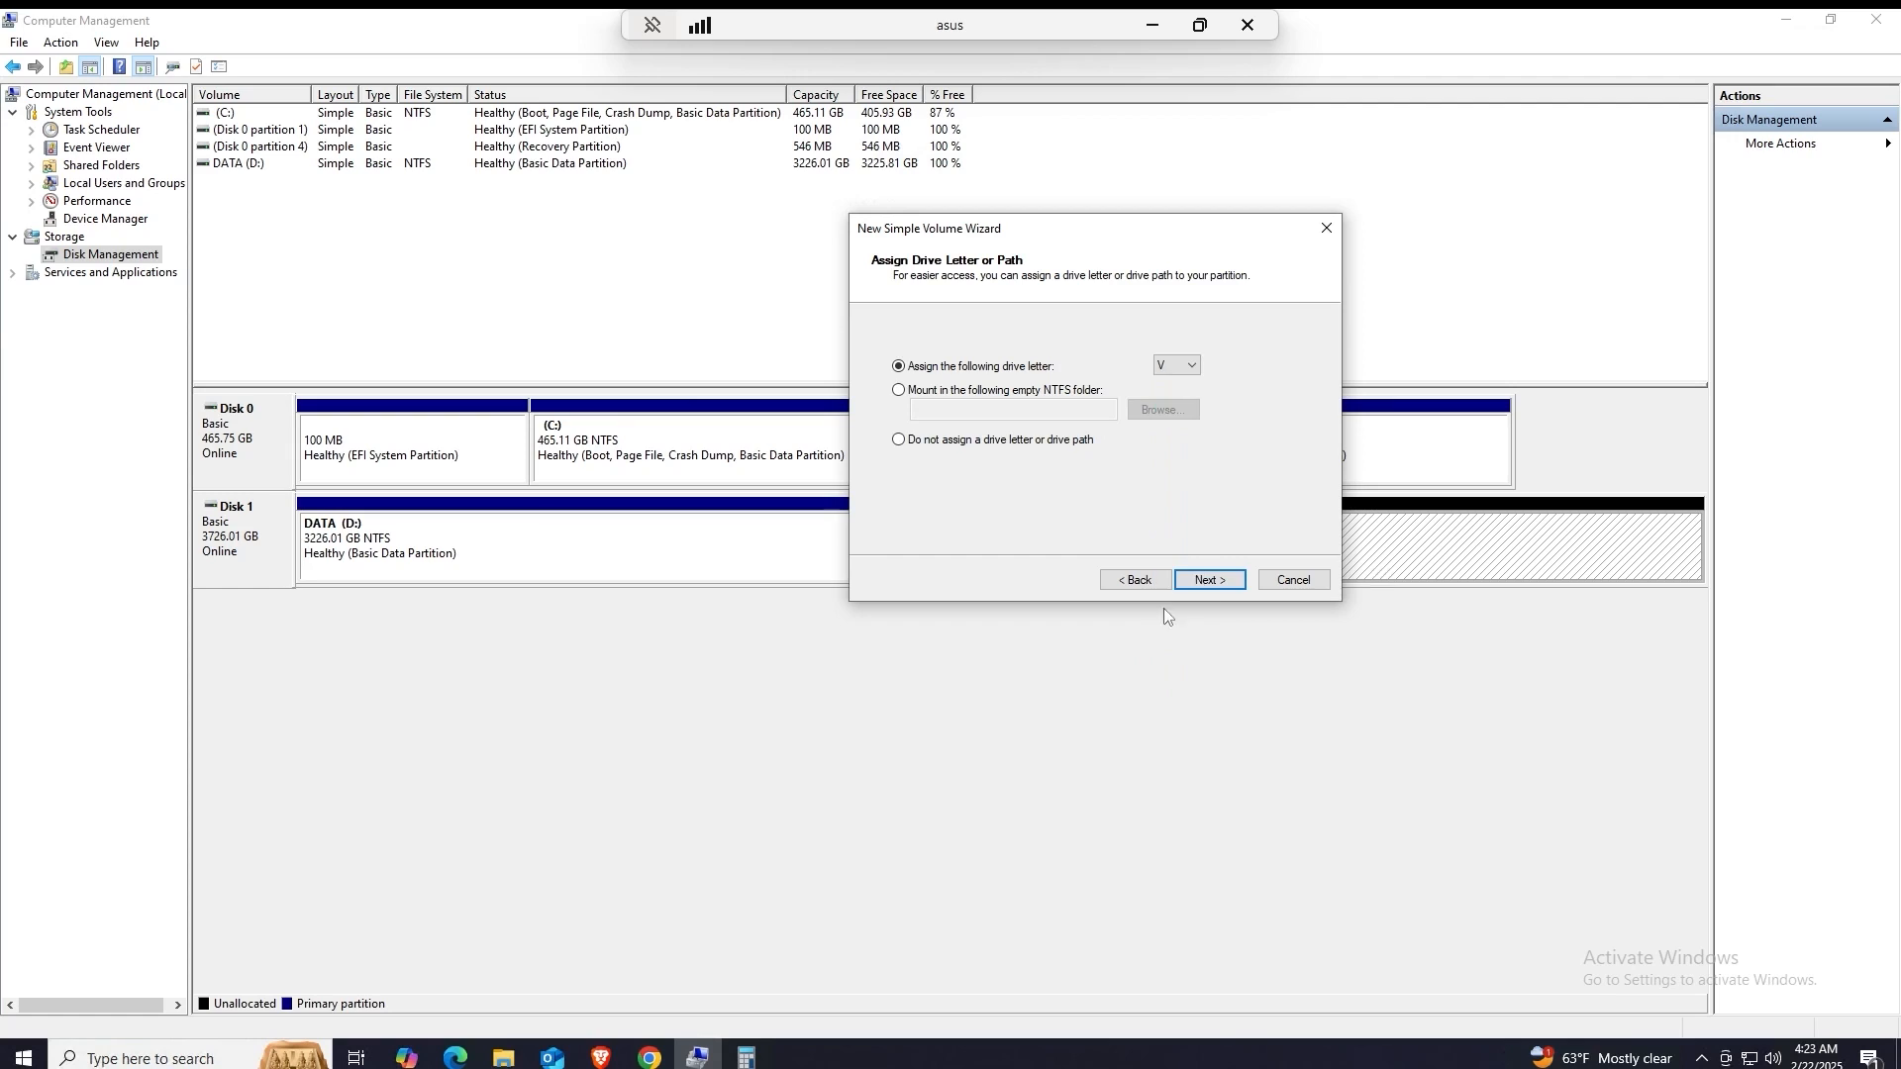
{"action": "left_click", "coordinate": [1223, 581]}
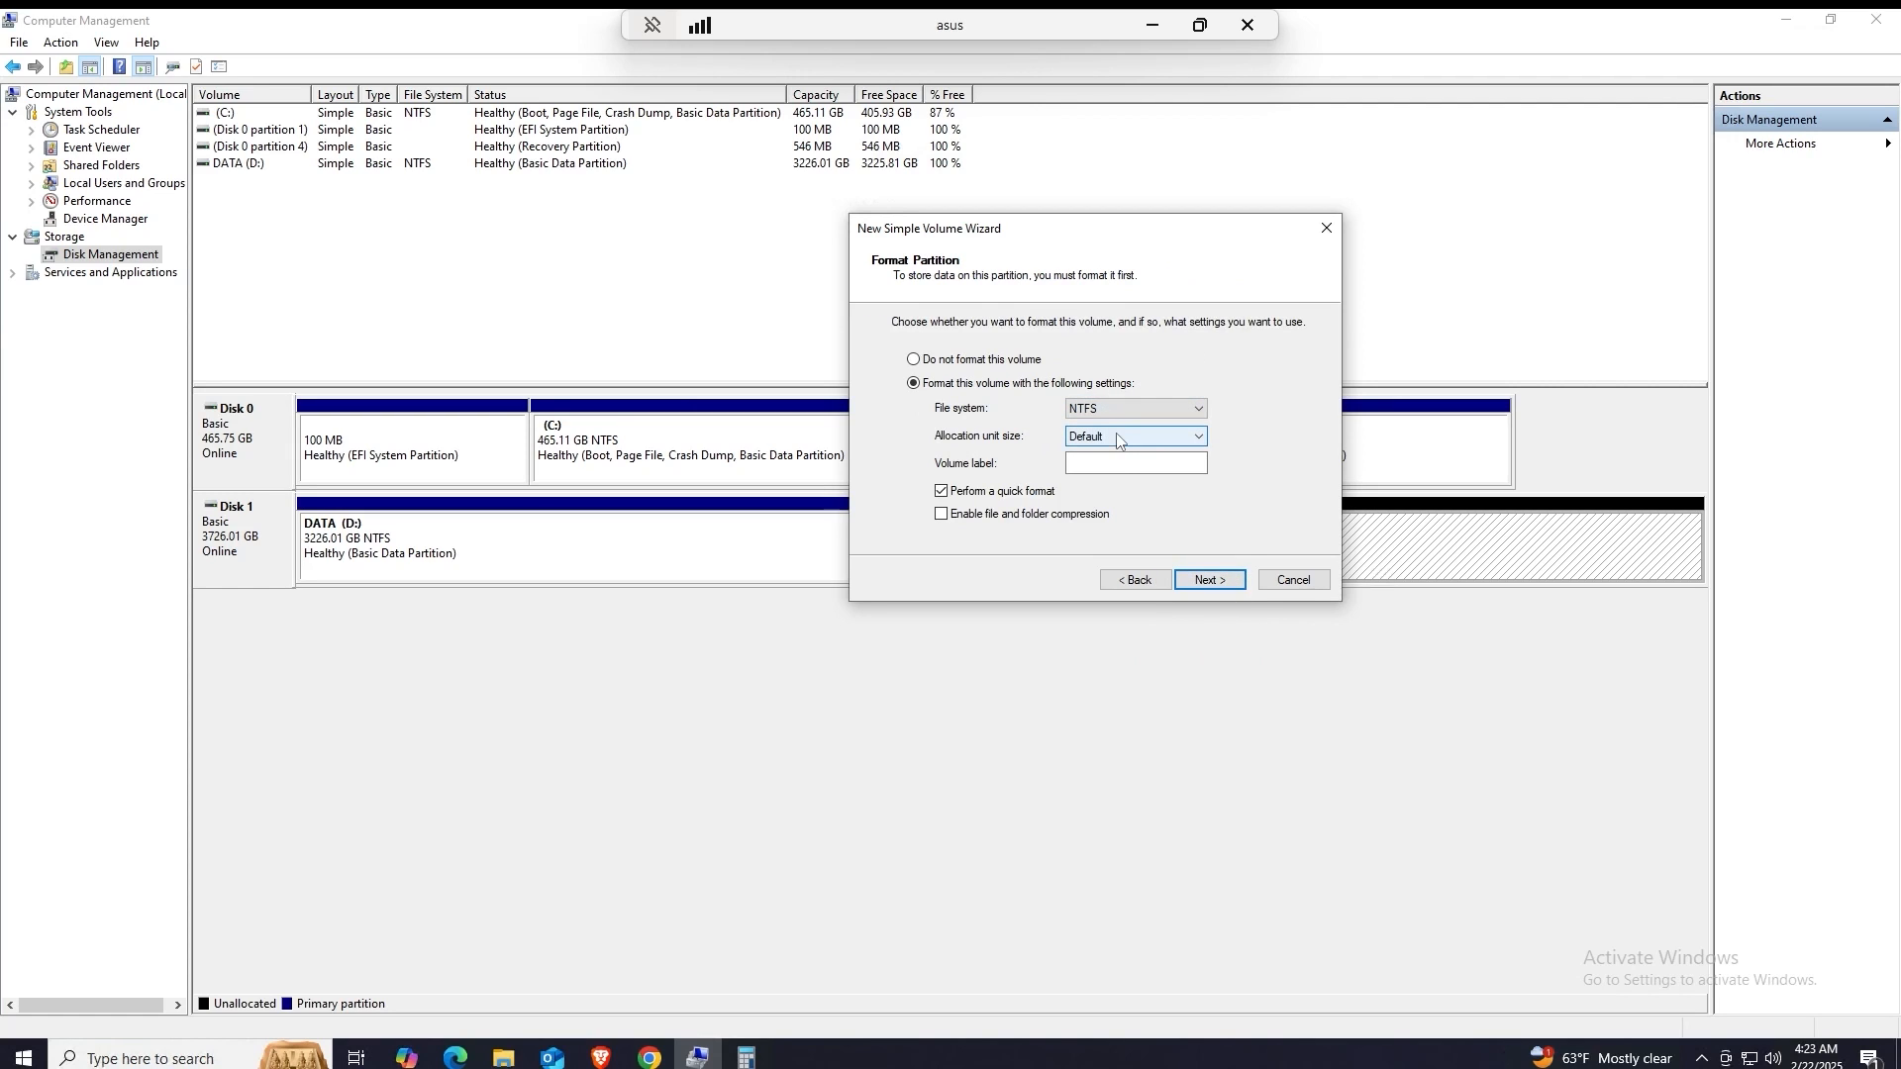
Step: Label the new volume Video, keep NTFS with a quick format, and finish creating it
{"action": "left_click", "coordinate": [1099, 462]}
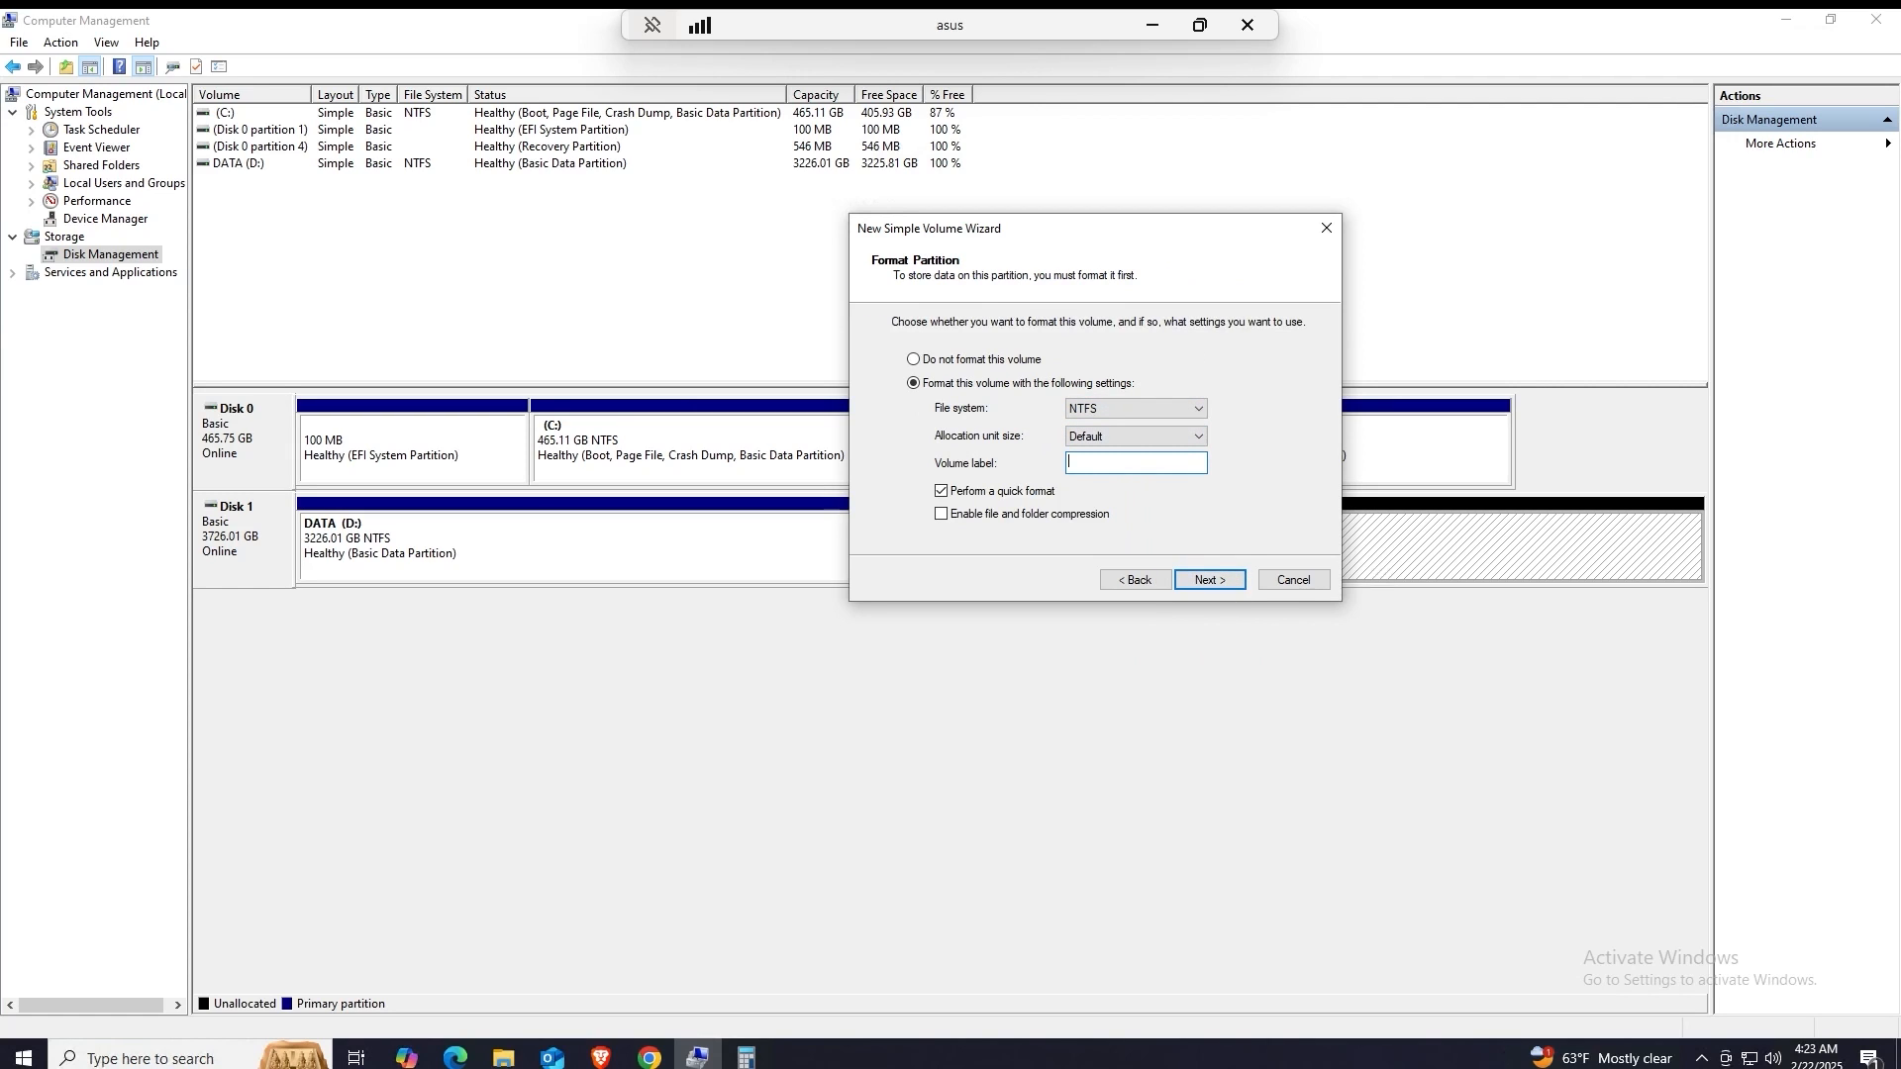
{"action": "type", "text": "Video"}
{"action": "left_click", "coordinate": [1196, 411]}
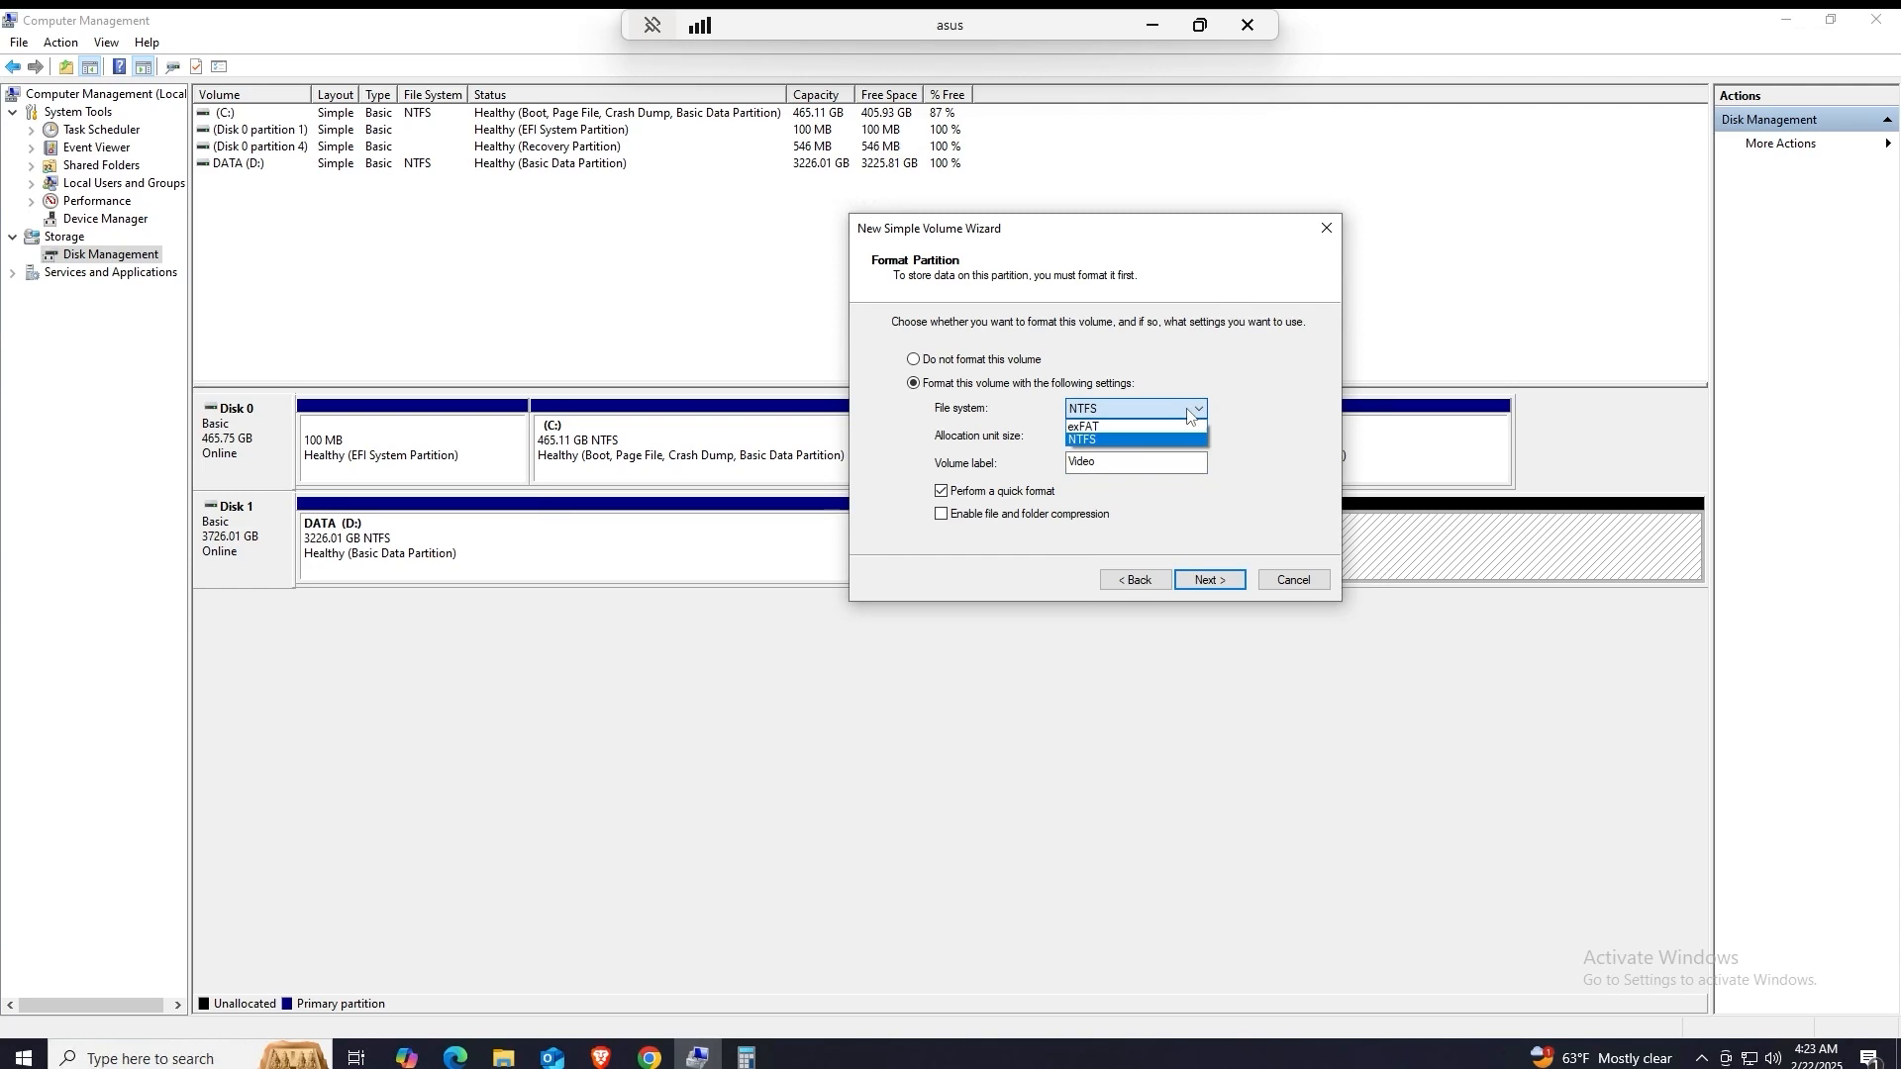
{"action": "left_click", "coordinate": [1189, 416]}
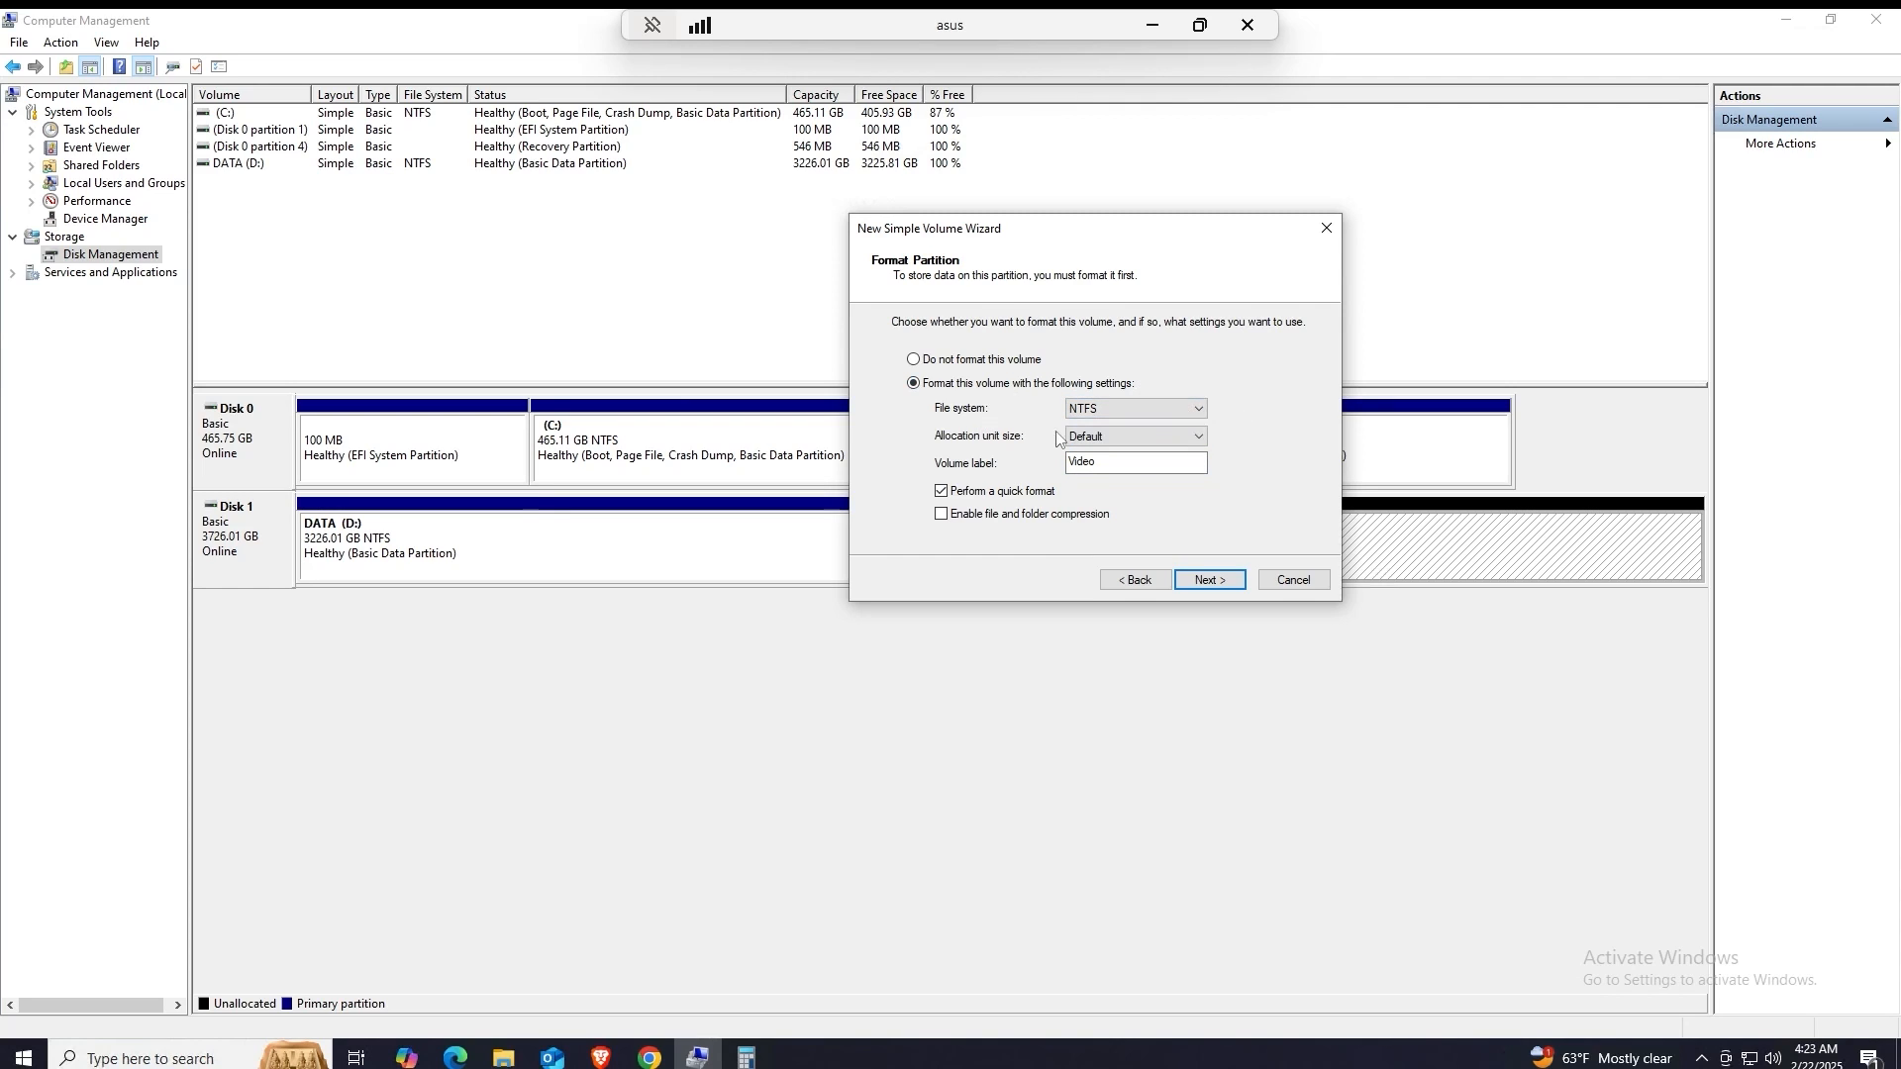
{"action": "left_click", "coordinate": [1150, 410]}
{"action": "left_click", "coordinate": [1150, 410]}
{"action": "left_click", "coordinate": [1212, 582]}
{"action": "left_click", "coordinate": [1213, 584]}
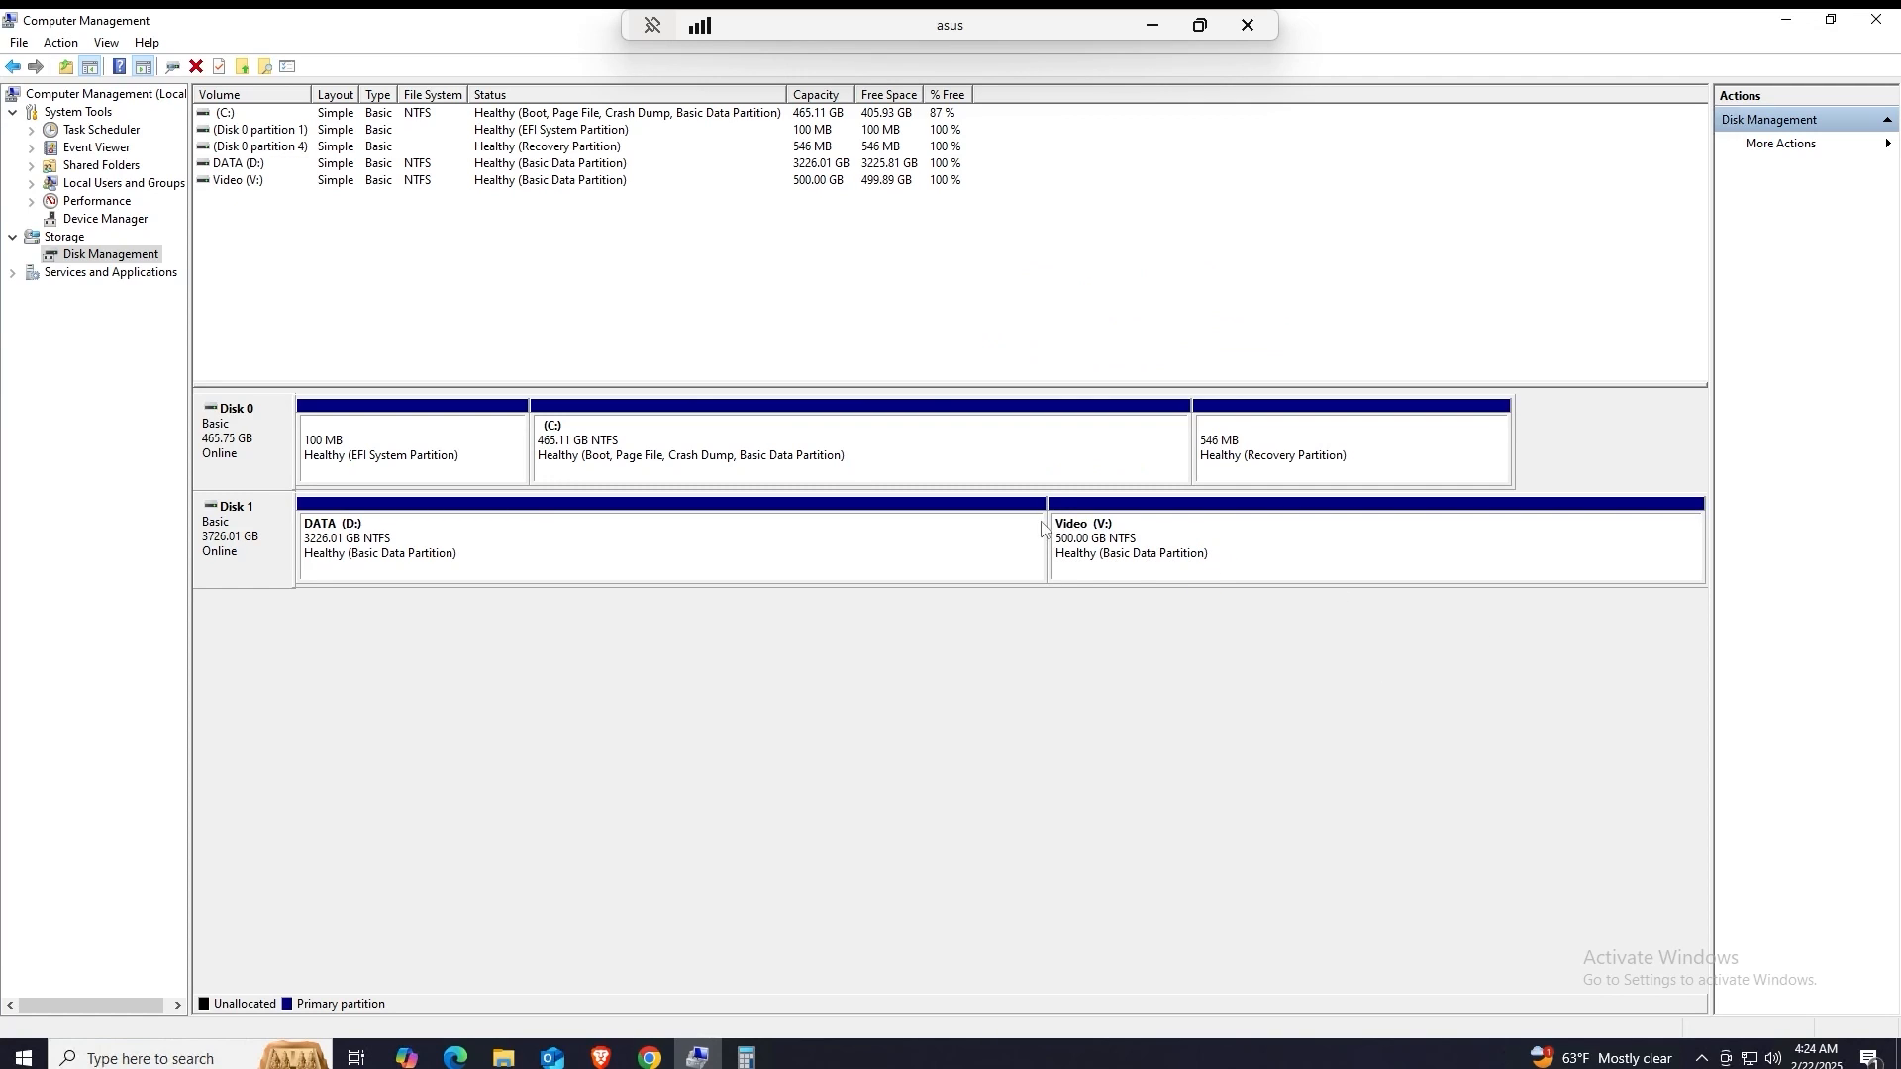
Step: Examine how Disk 1 is divided between the DATA (D:) and Video (V:) volumes
{"action": "left_click", "coordinate": [1287, 543]}
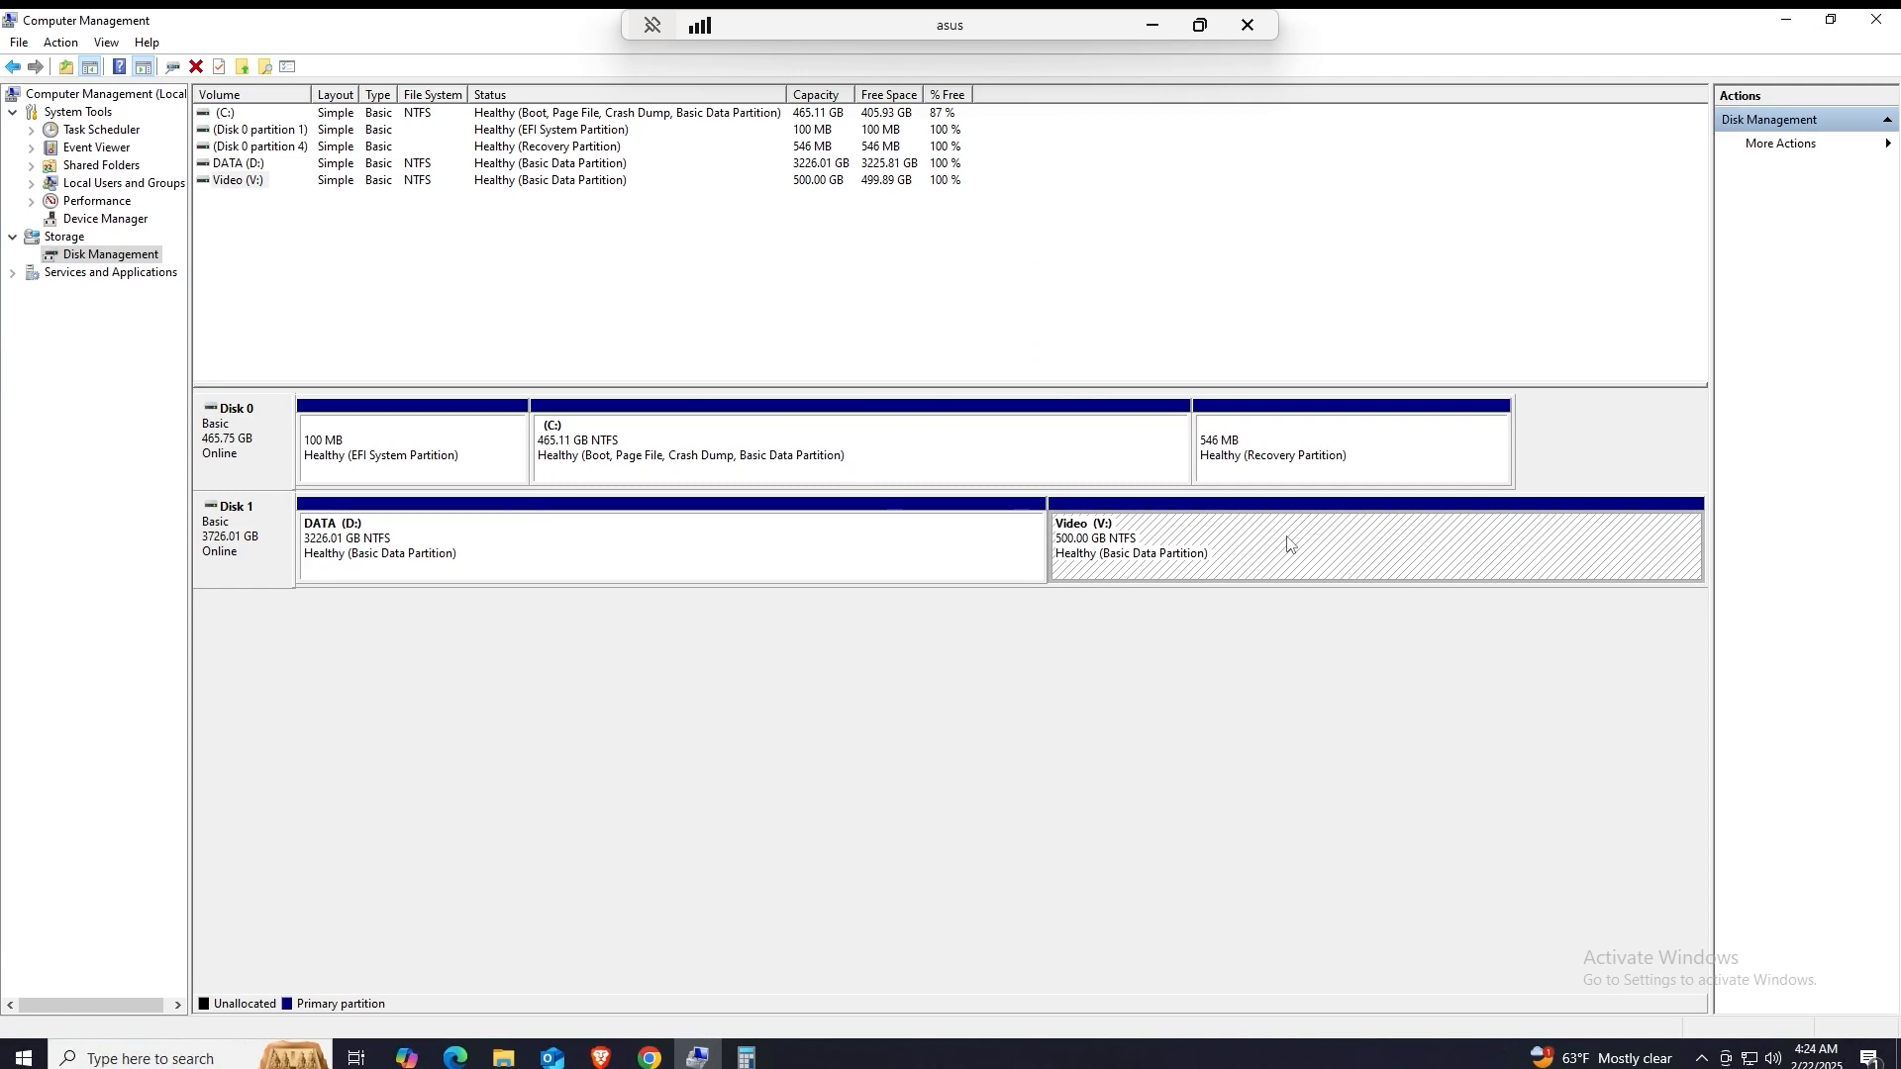
{"action": "left_click", "coordinate": [888, 543]}
{"action": "left_click", "coordinate": [1258, 570]}
{"action": "left_click", "coordinate": [873, 556]}
{"action": "left_click", "coordinate": [1184, 558]}
{"action": "left_click", "coordinate": [891, 561]}
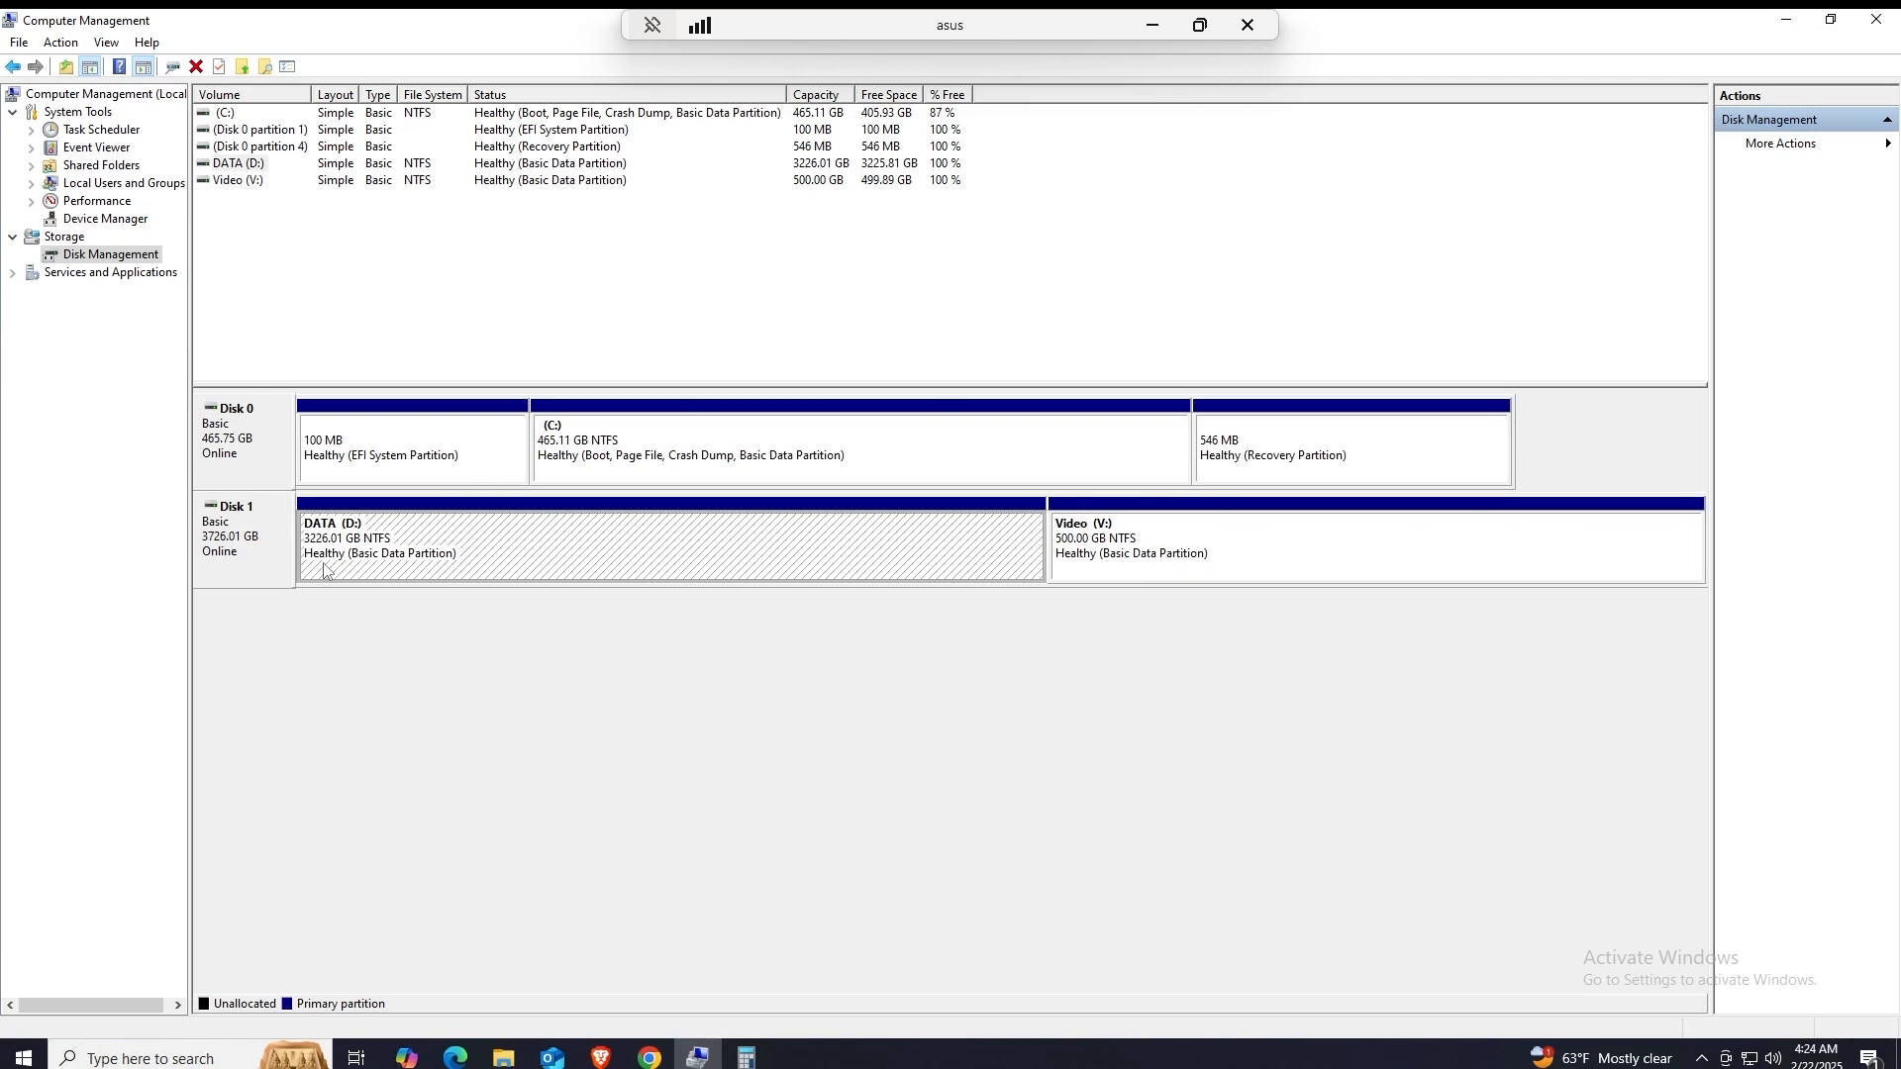
{"action": "left_click", "coordinate": [257, 547]}
{"action": "left_click", "coordinate": [1247, 567]}
{"action": "left_click", "coordinate": [969, 564]}
{"action": "left_click", "coordinate": [1249, 572]}
{"action": "left_click", "coordinate": [1315, 693]}
{"action": "left_click", "coordinate": [1076, 568]}
{"action": "left_click", "coordinate": [980, 566]}
{"action": "left_click", "coordinate": [1272, 562]}
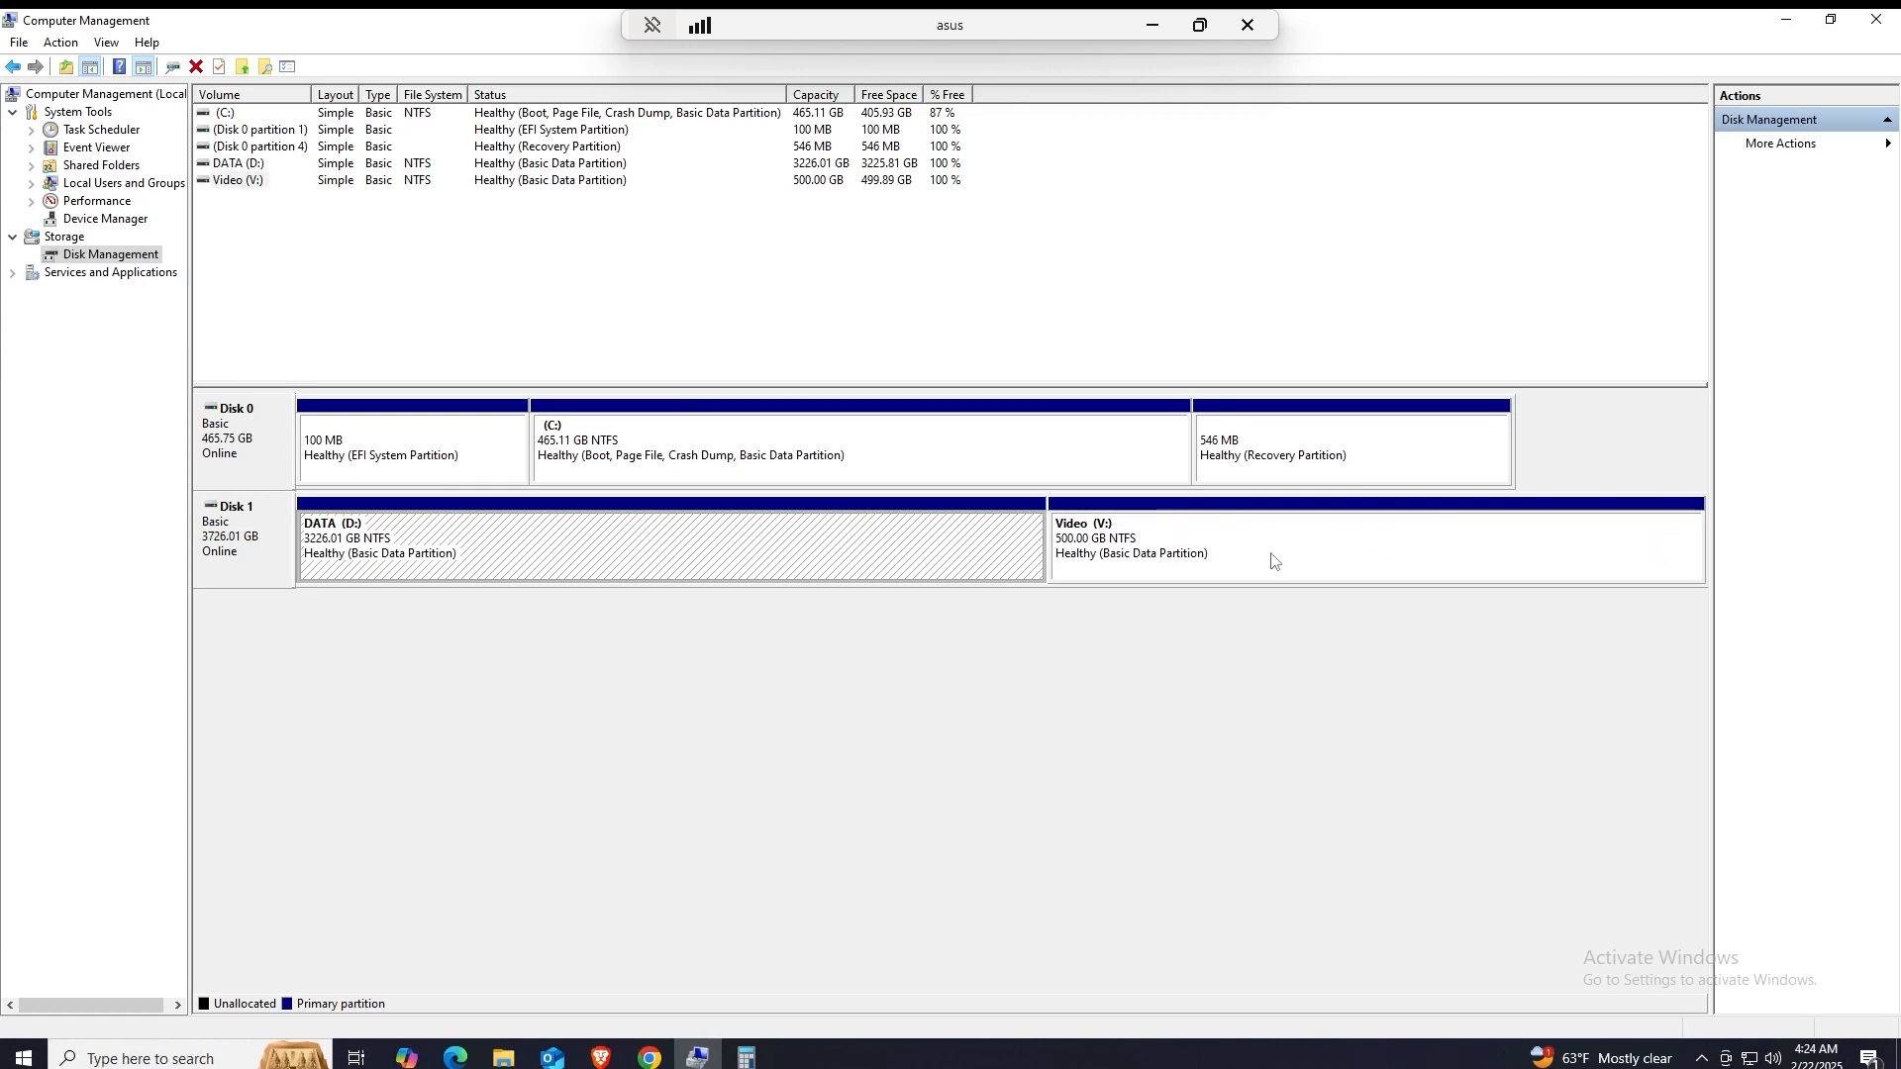
{"action": "left_click", "coordinate": [832, 569]}
{"action": "left_click", "coordinate": [1178, 566]}
{"action": "left_click", "coordinate": [878, 564]}
{"action": "left_click", "coordinate": [1158, 568]}
{"action": "left_click", "coordinate": [789, 573]}
{"action": "left_click", "coordinate": [248, 553]}
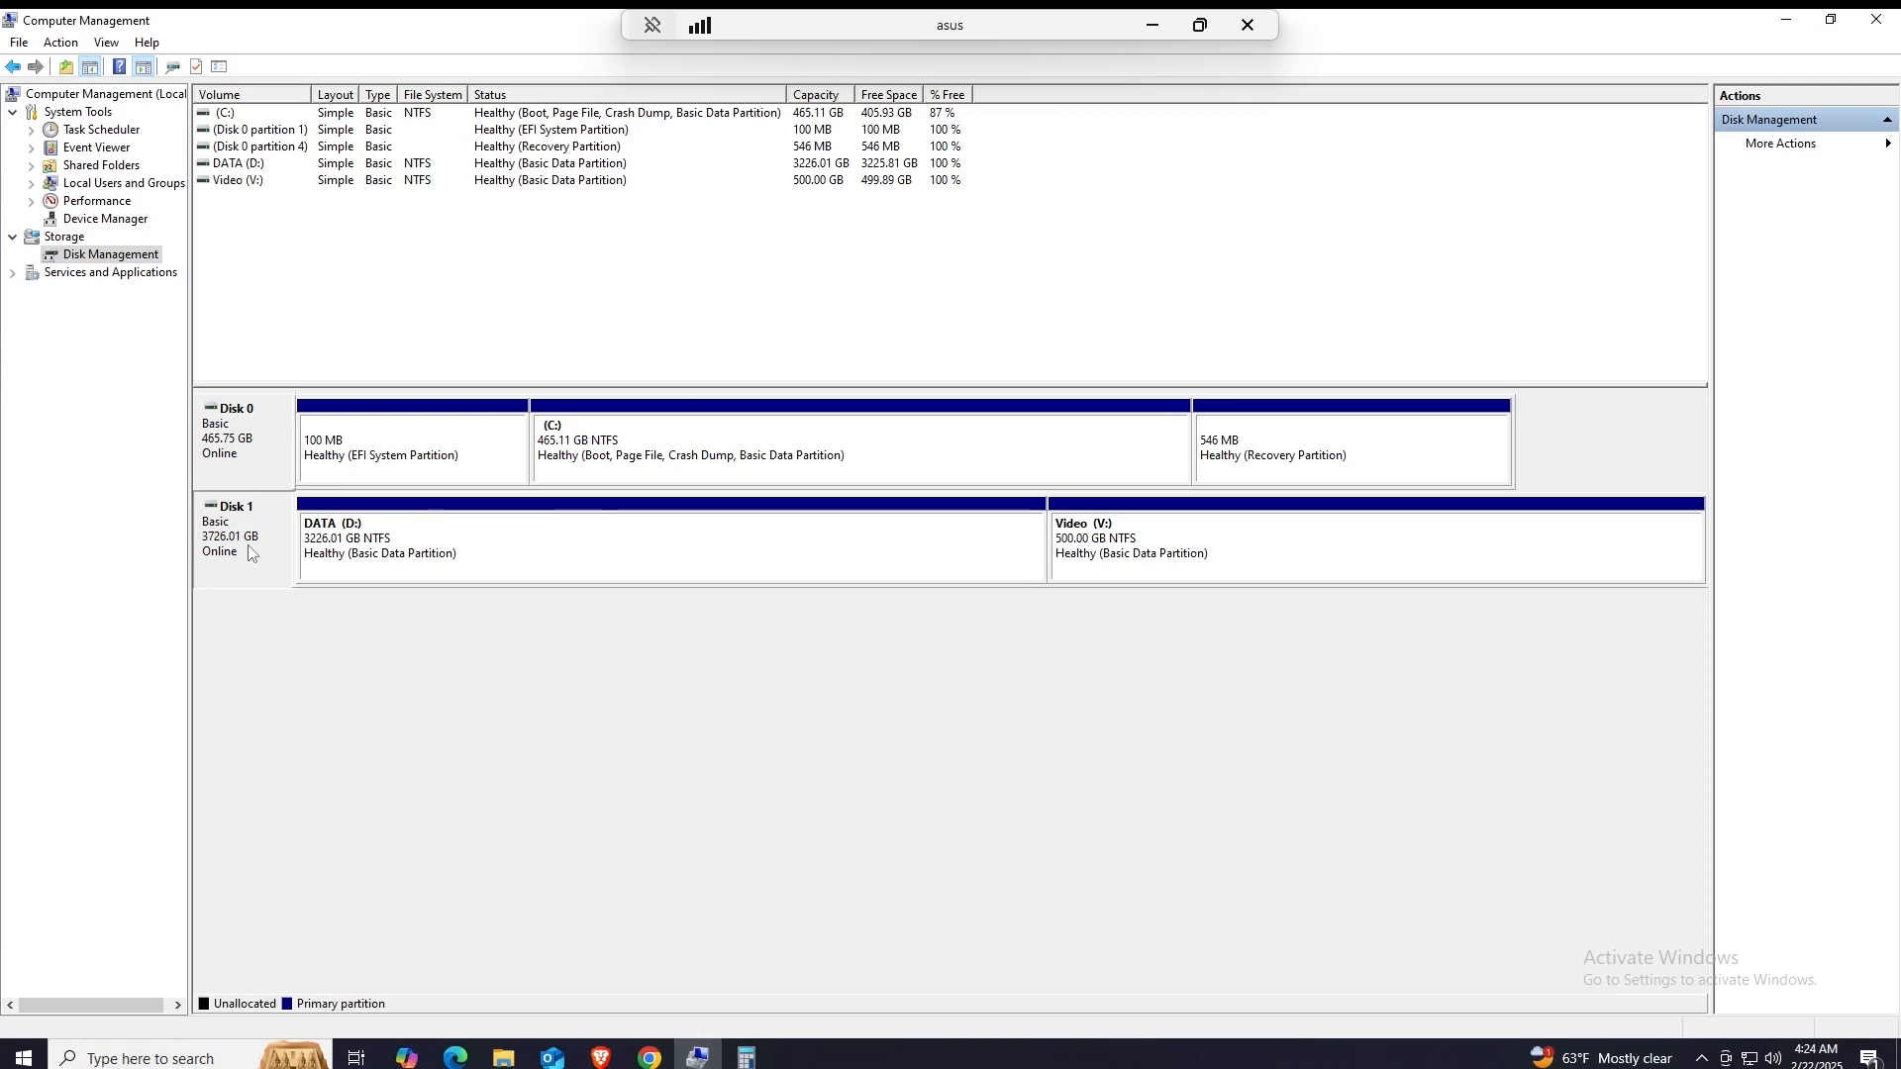
{"action": "left_click", "coordinate": [797, 557]}
{"action": "left_click", "coordinate": [1147, 562]}
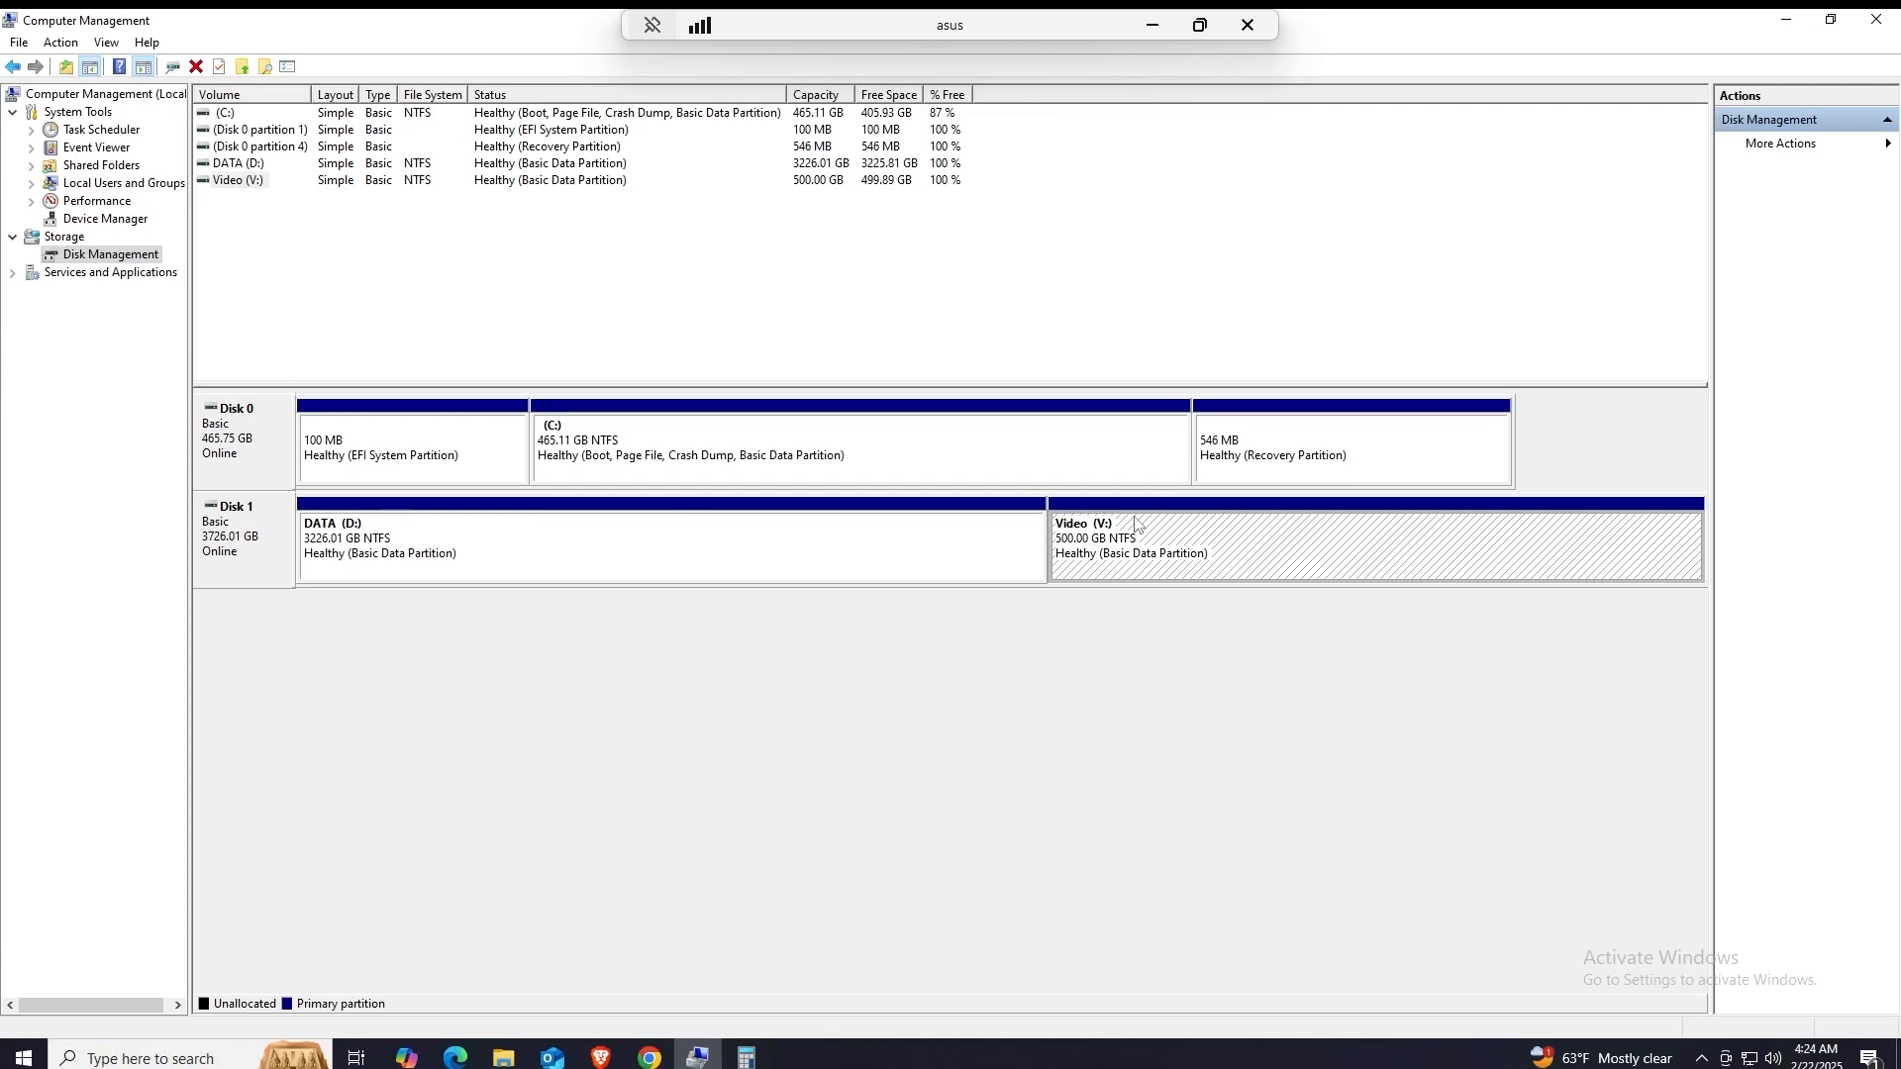
{"action": "left_click", "coordinate": [867, 545]}
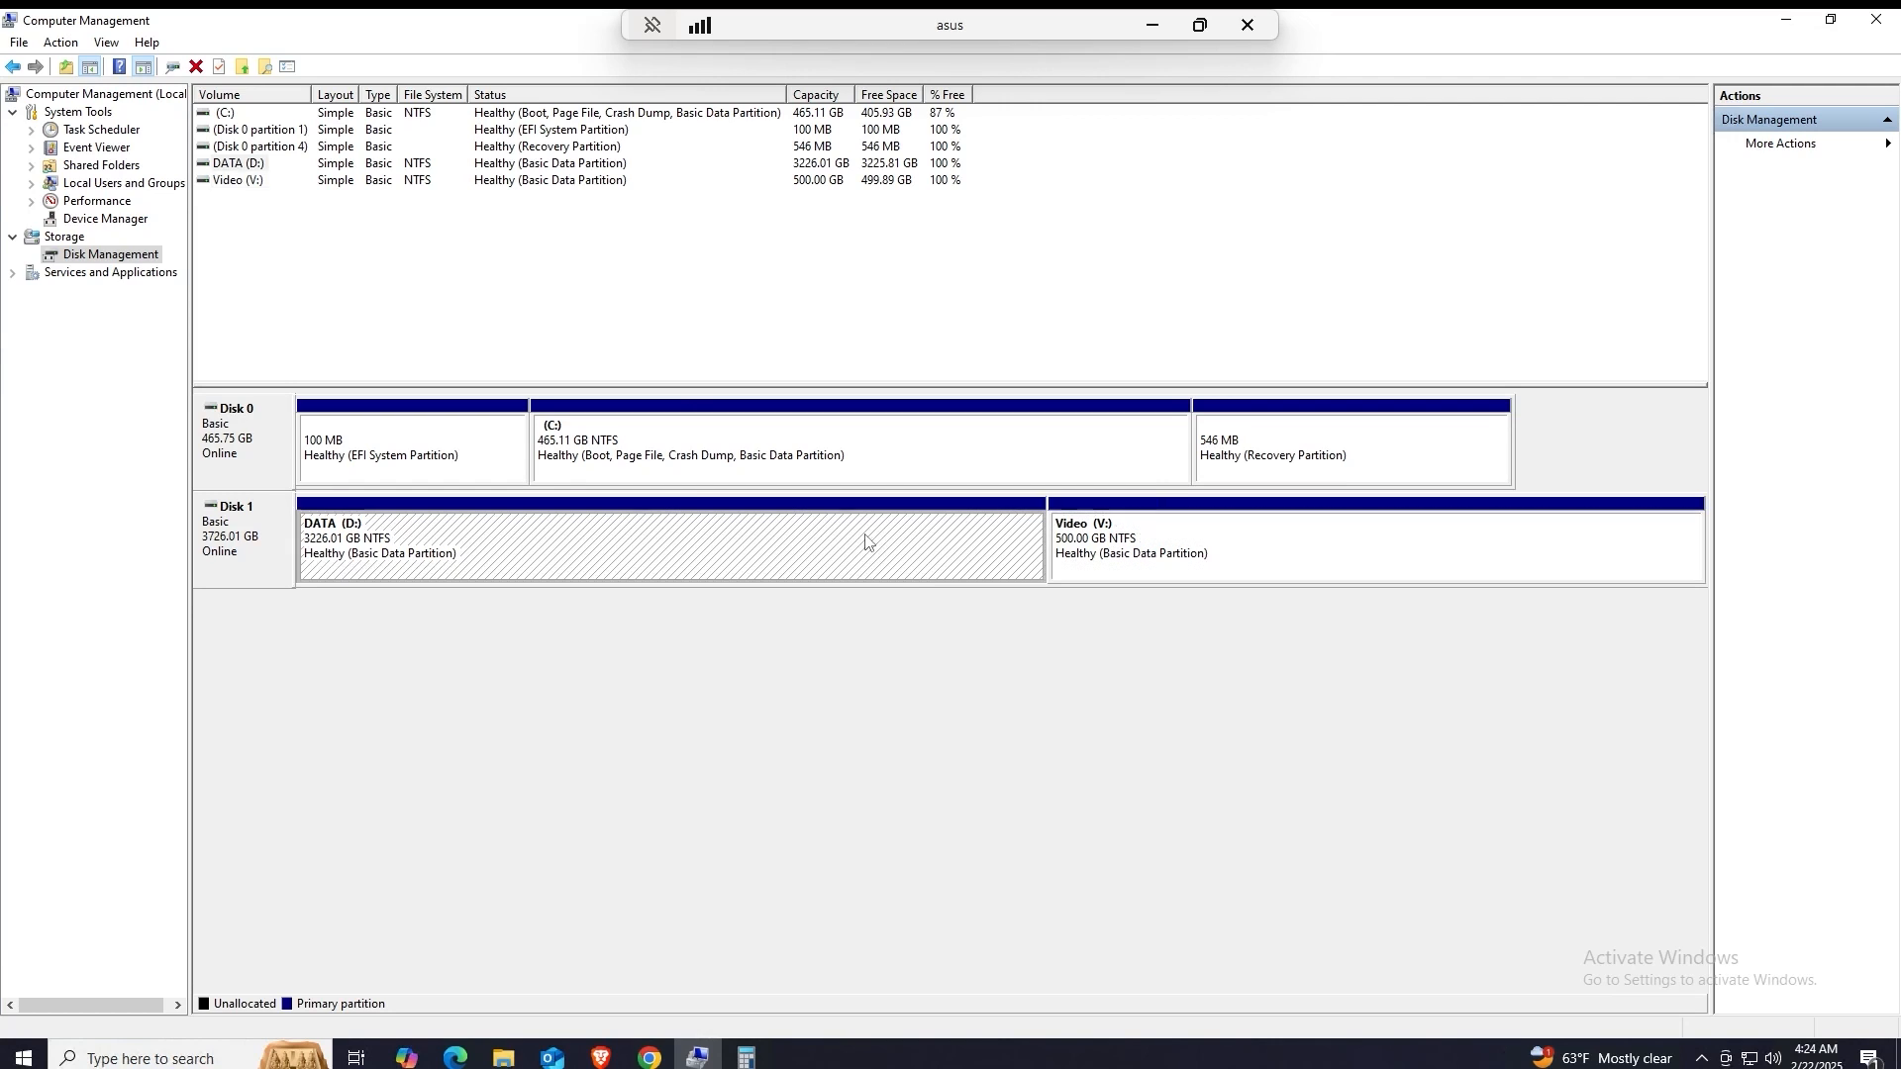
{"action": "left_click", "coordinate": [1198, 551]}
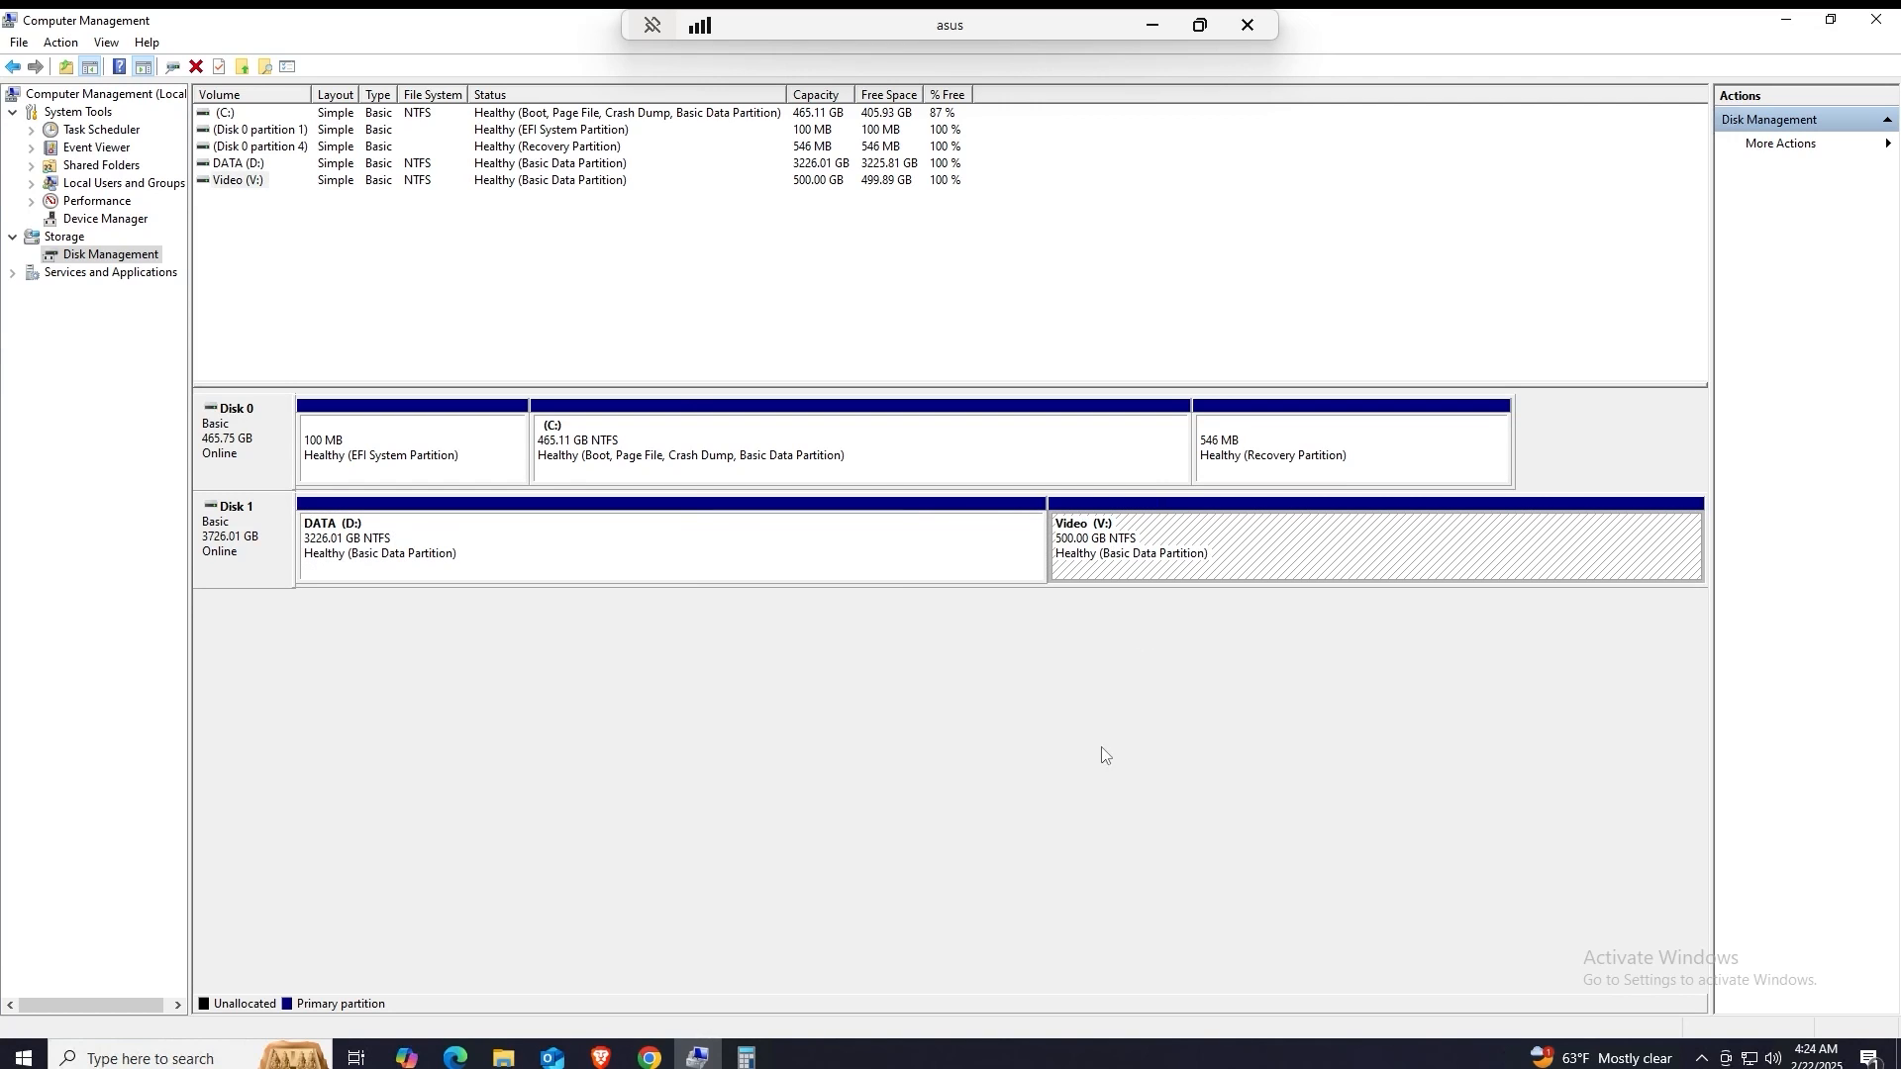
{"action": "left_click", "coordinate": [1089, 839]}
Step: Switch to File Explorer and view the drives under This PC
{"action": "left_click", "coordinate": [503, 1058]}
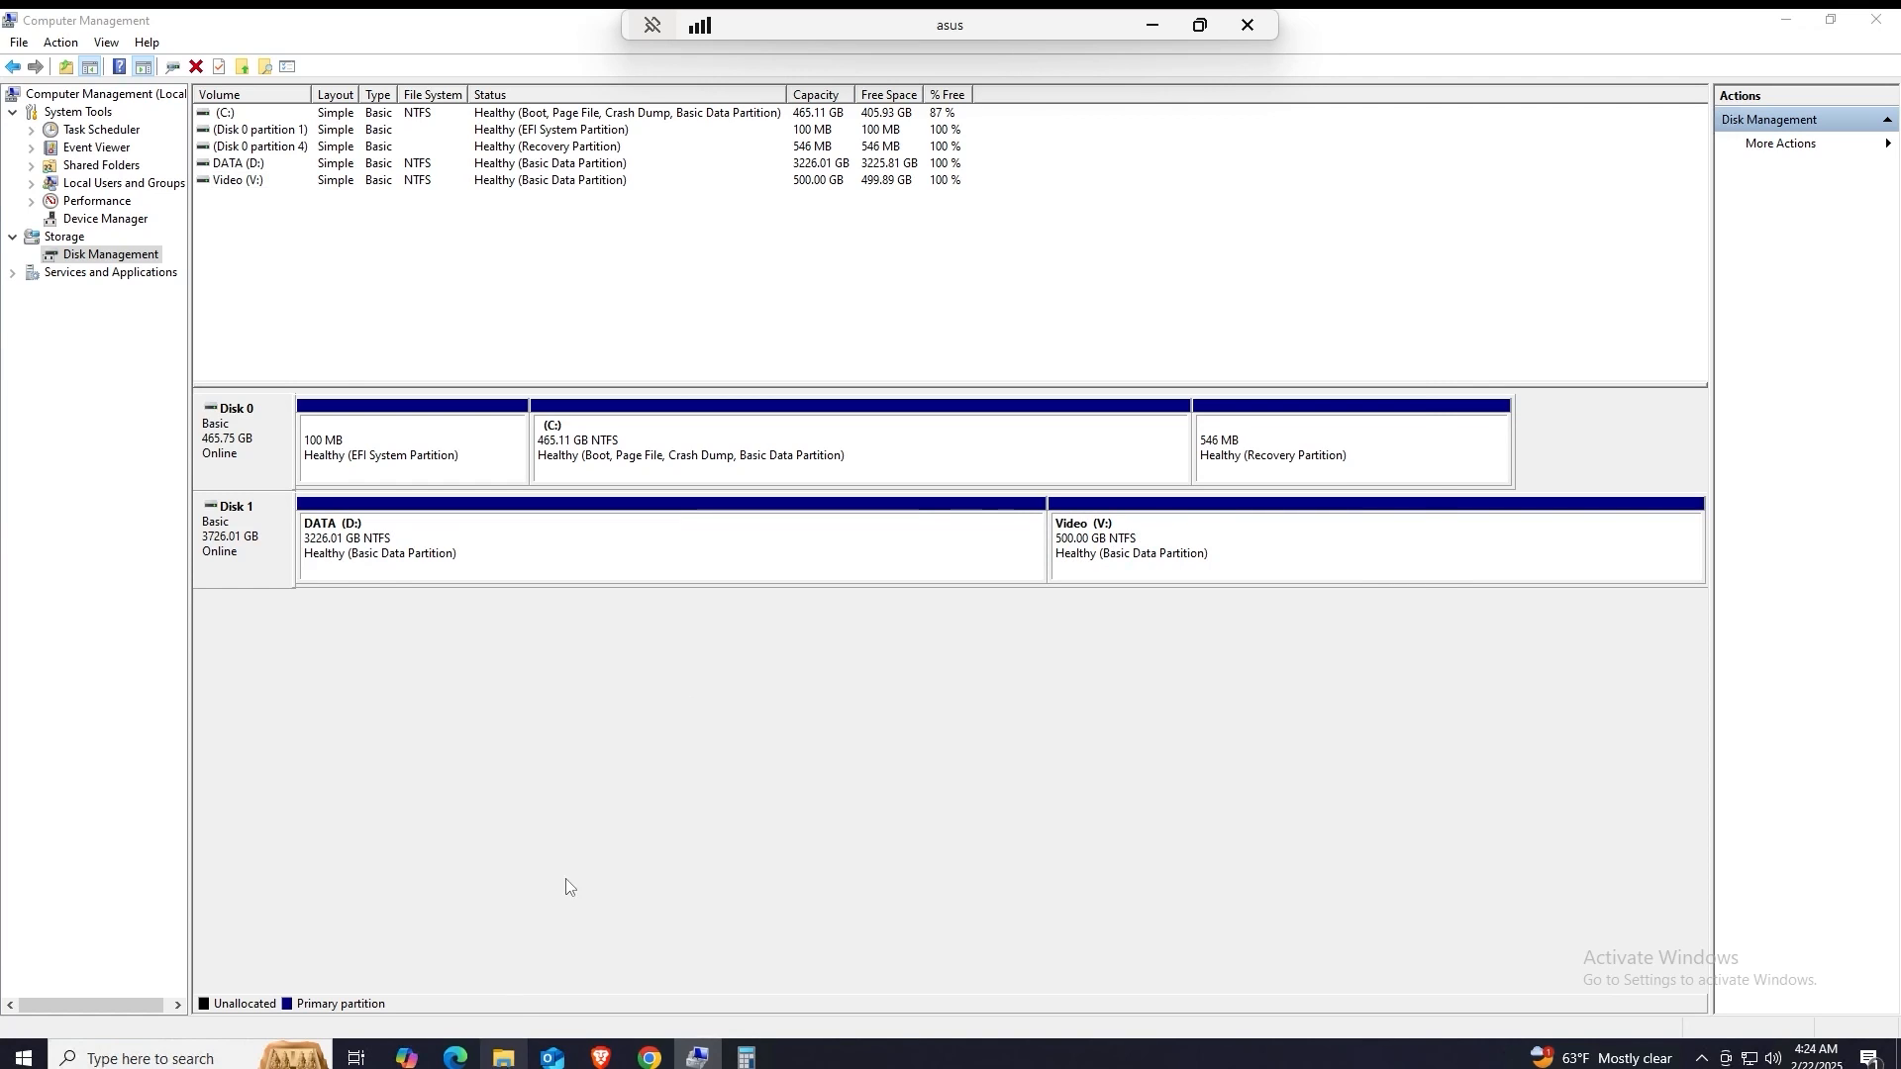
{"action": "left_click_drag", "start_coordinate": [1011, 232], "coordinate": [1362, 134]}
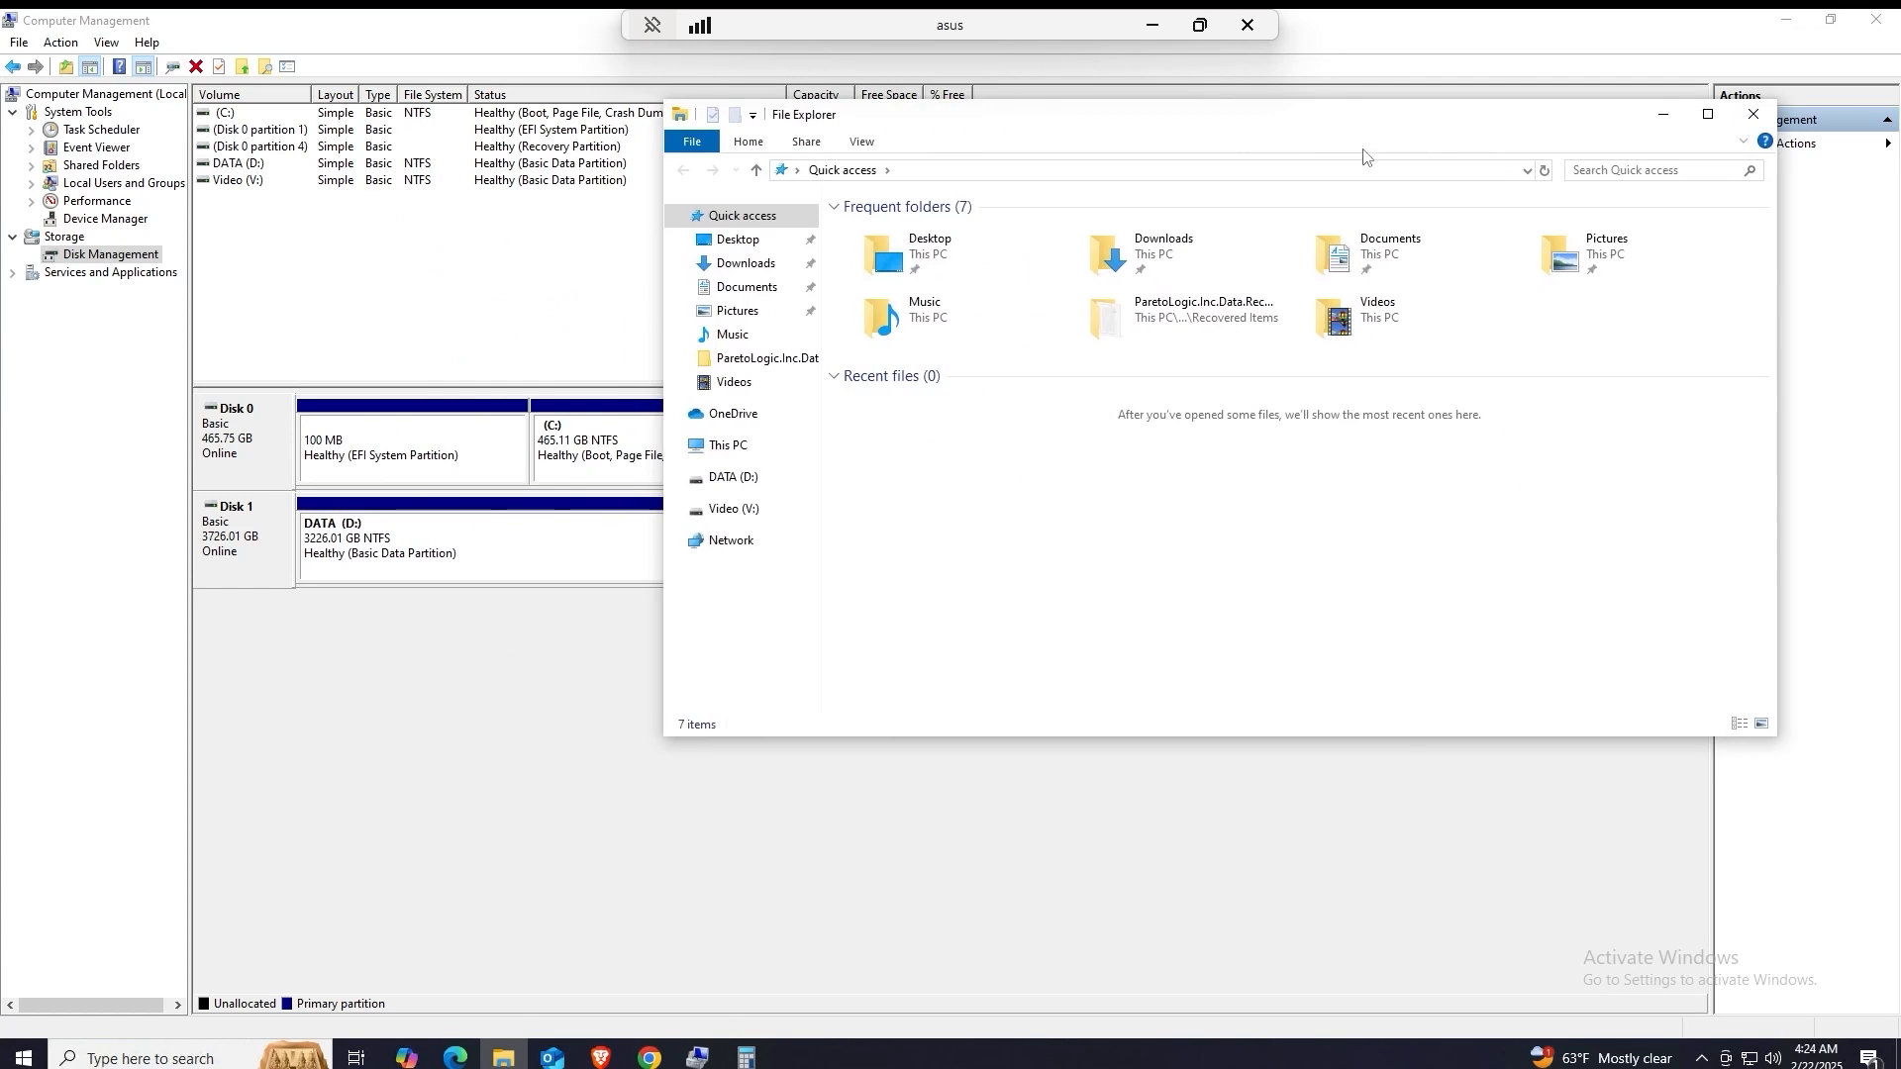
{"action": "left_click", "coordinate": [729, 445]}
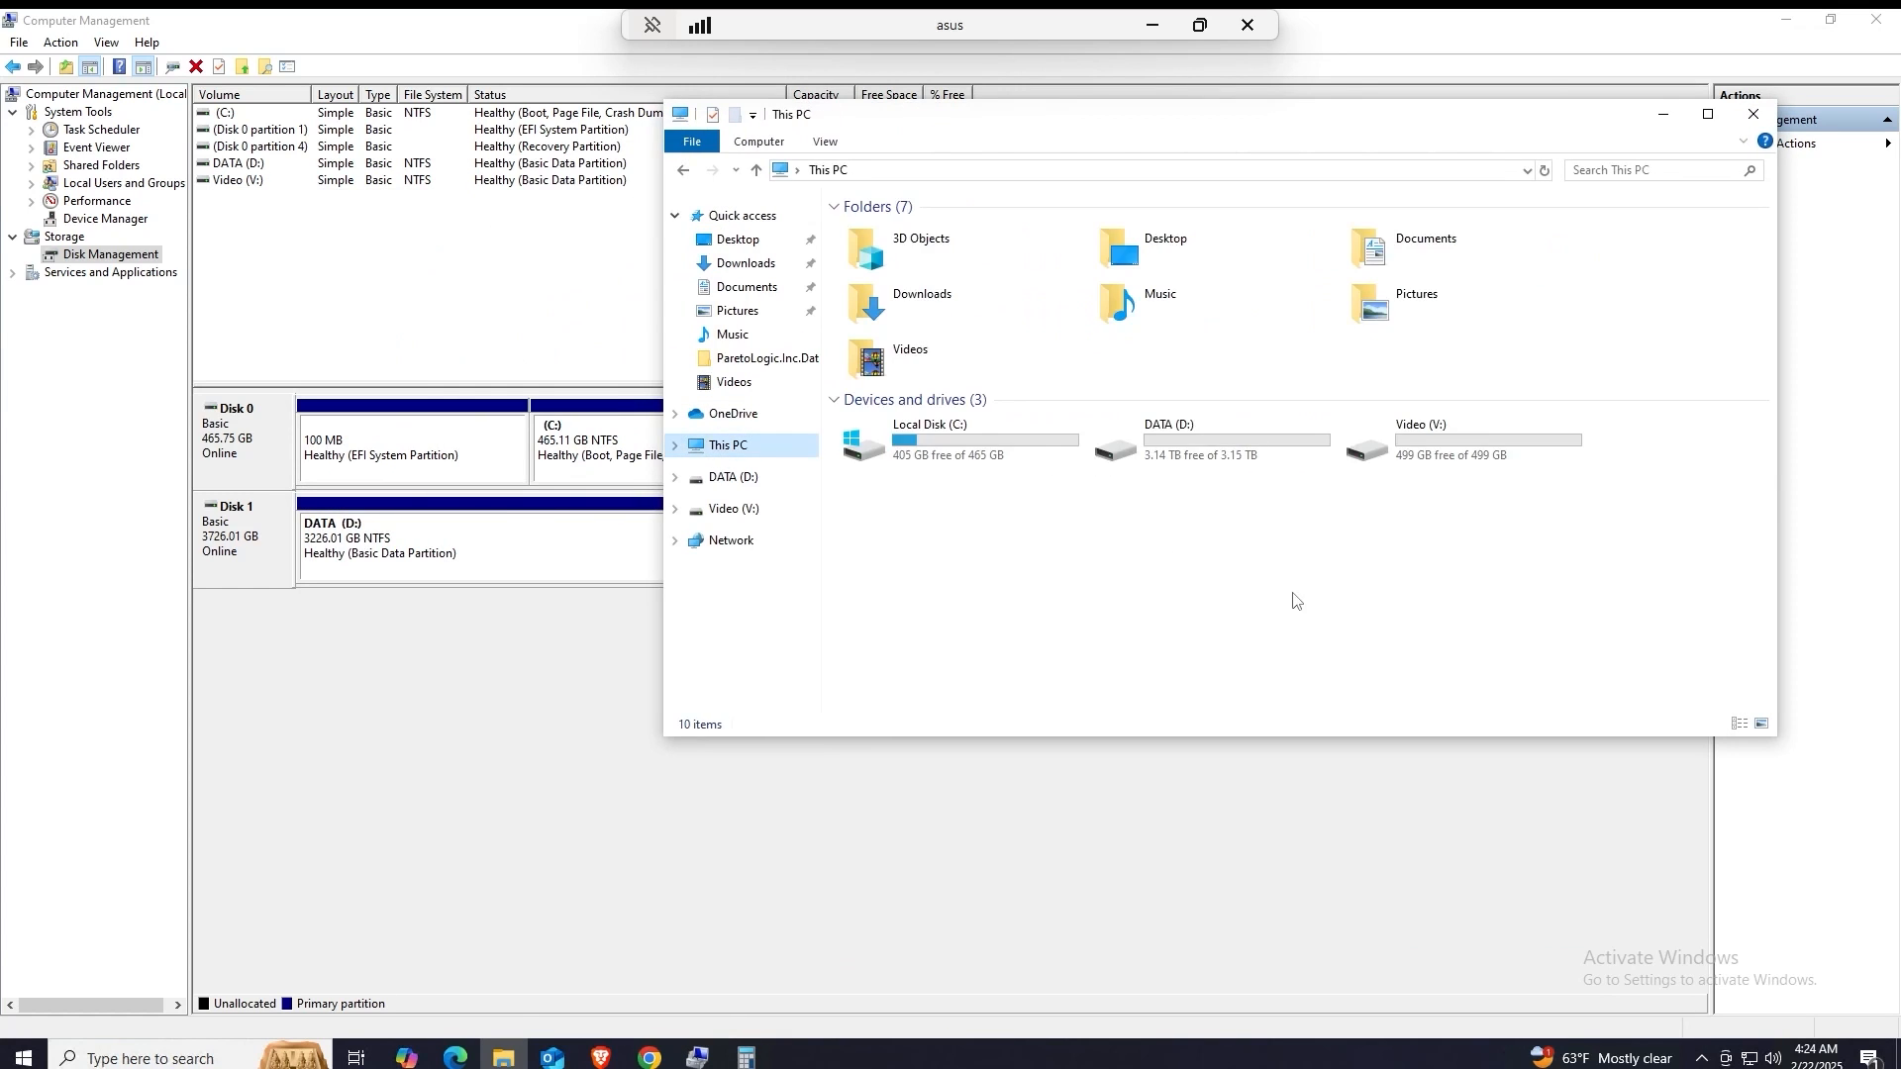
Step: View the format options of the DATA (D:) drive without formatting it, and close File Explorer
{"action": "right_click", "coordinate": [1179, 438]}
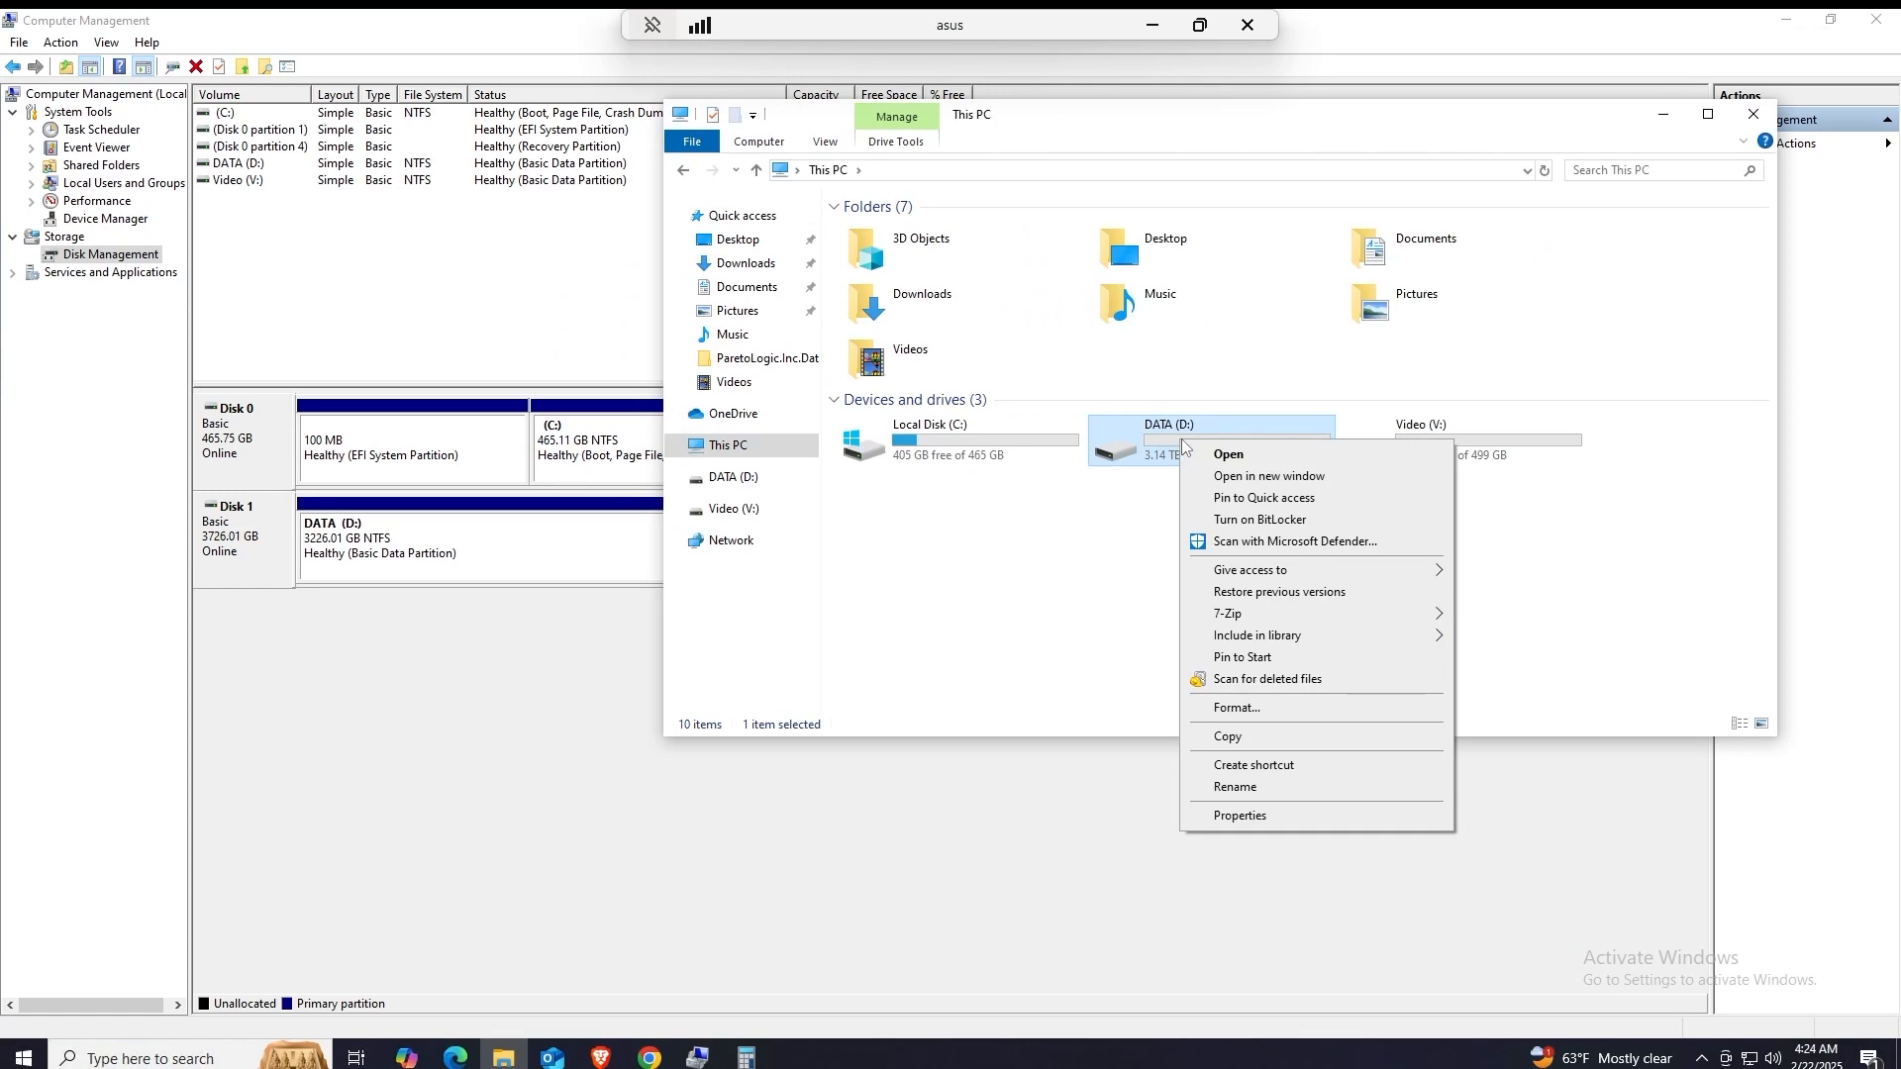
{"action": "left_click", "coordinate": [1250, 708]}
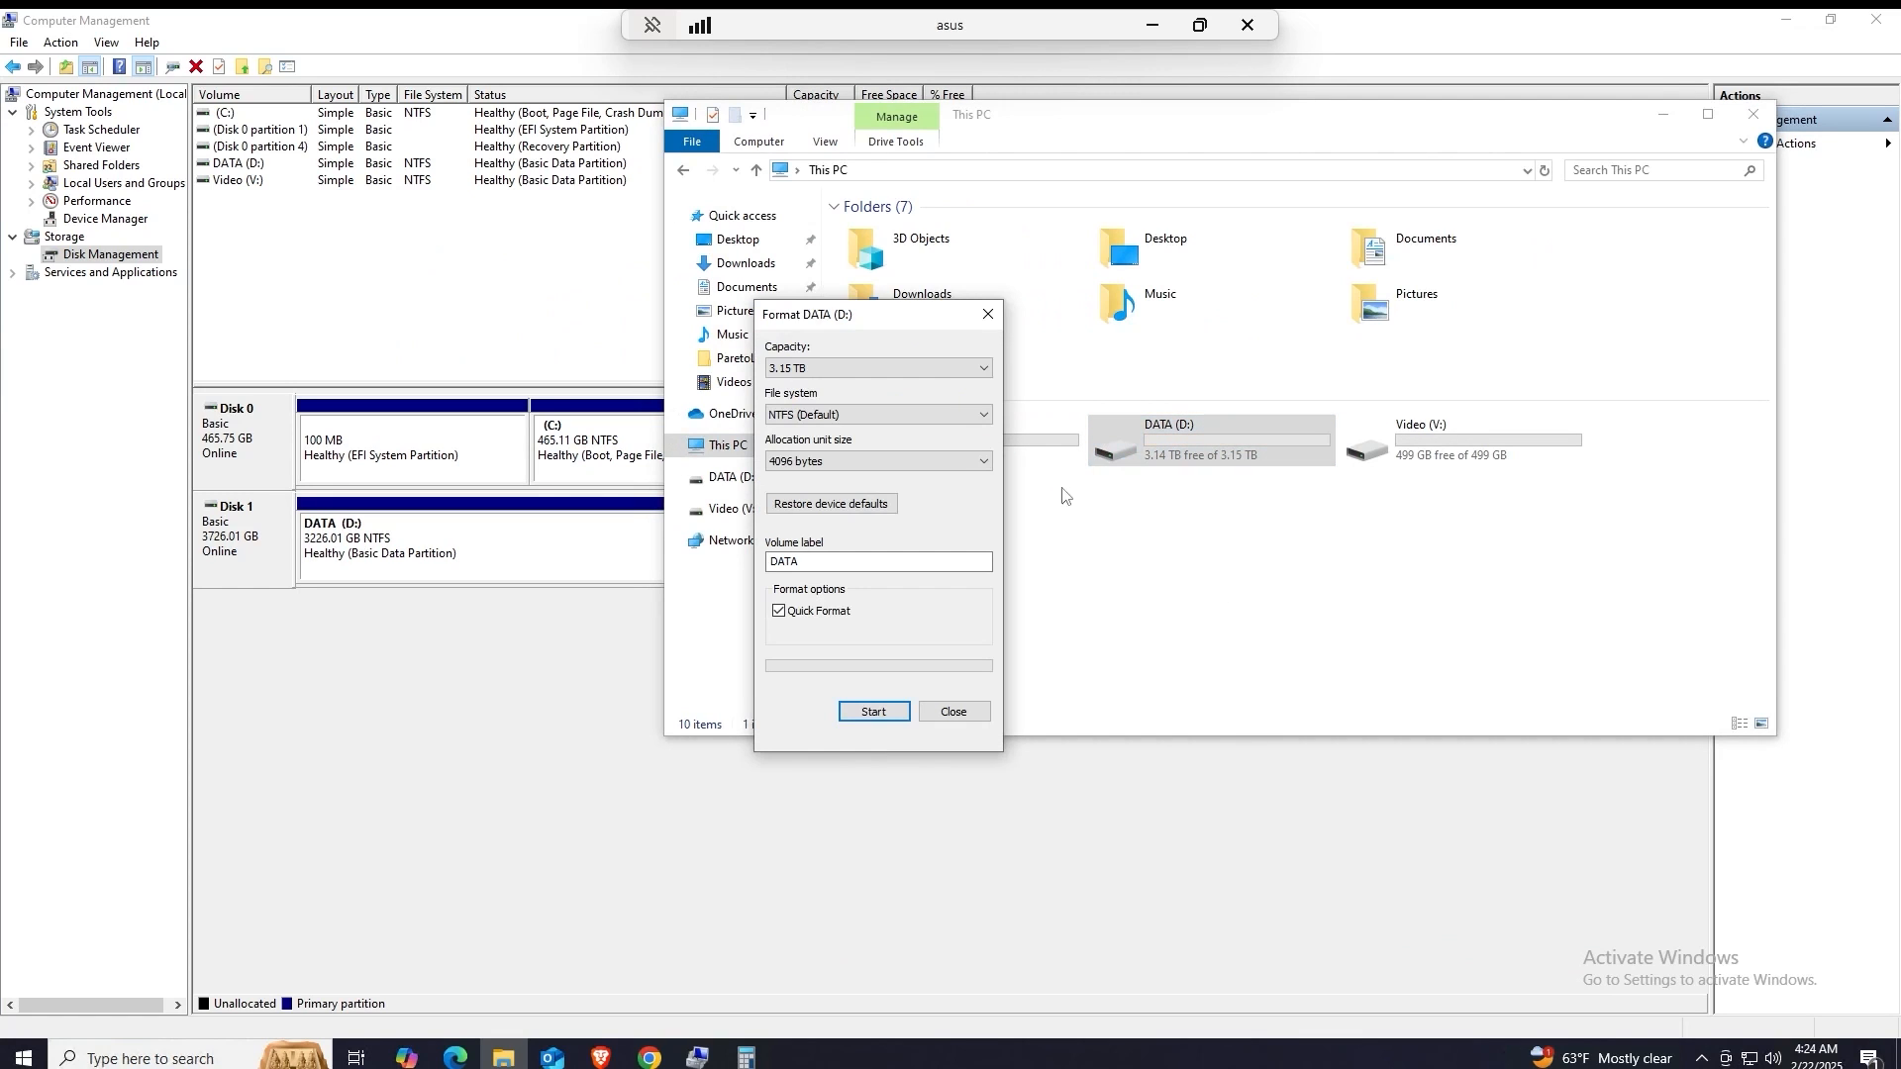
{"action": "left_click", "coordinate": [988, 314]}
{"action": "left_click", "coordinate": [1231, 572]}
{"action": "left_click", "coordinate": [1754, 115]}
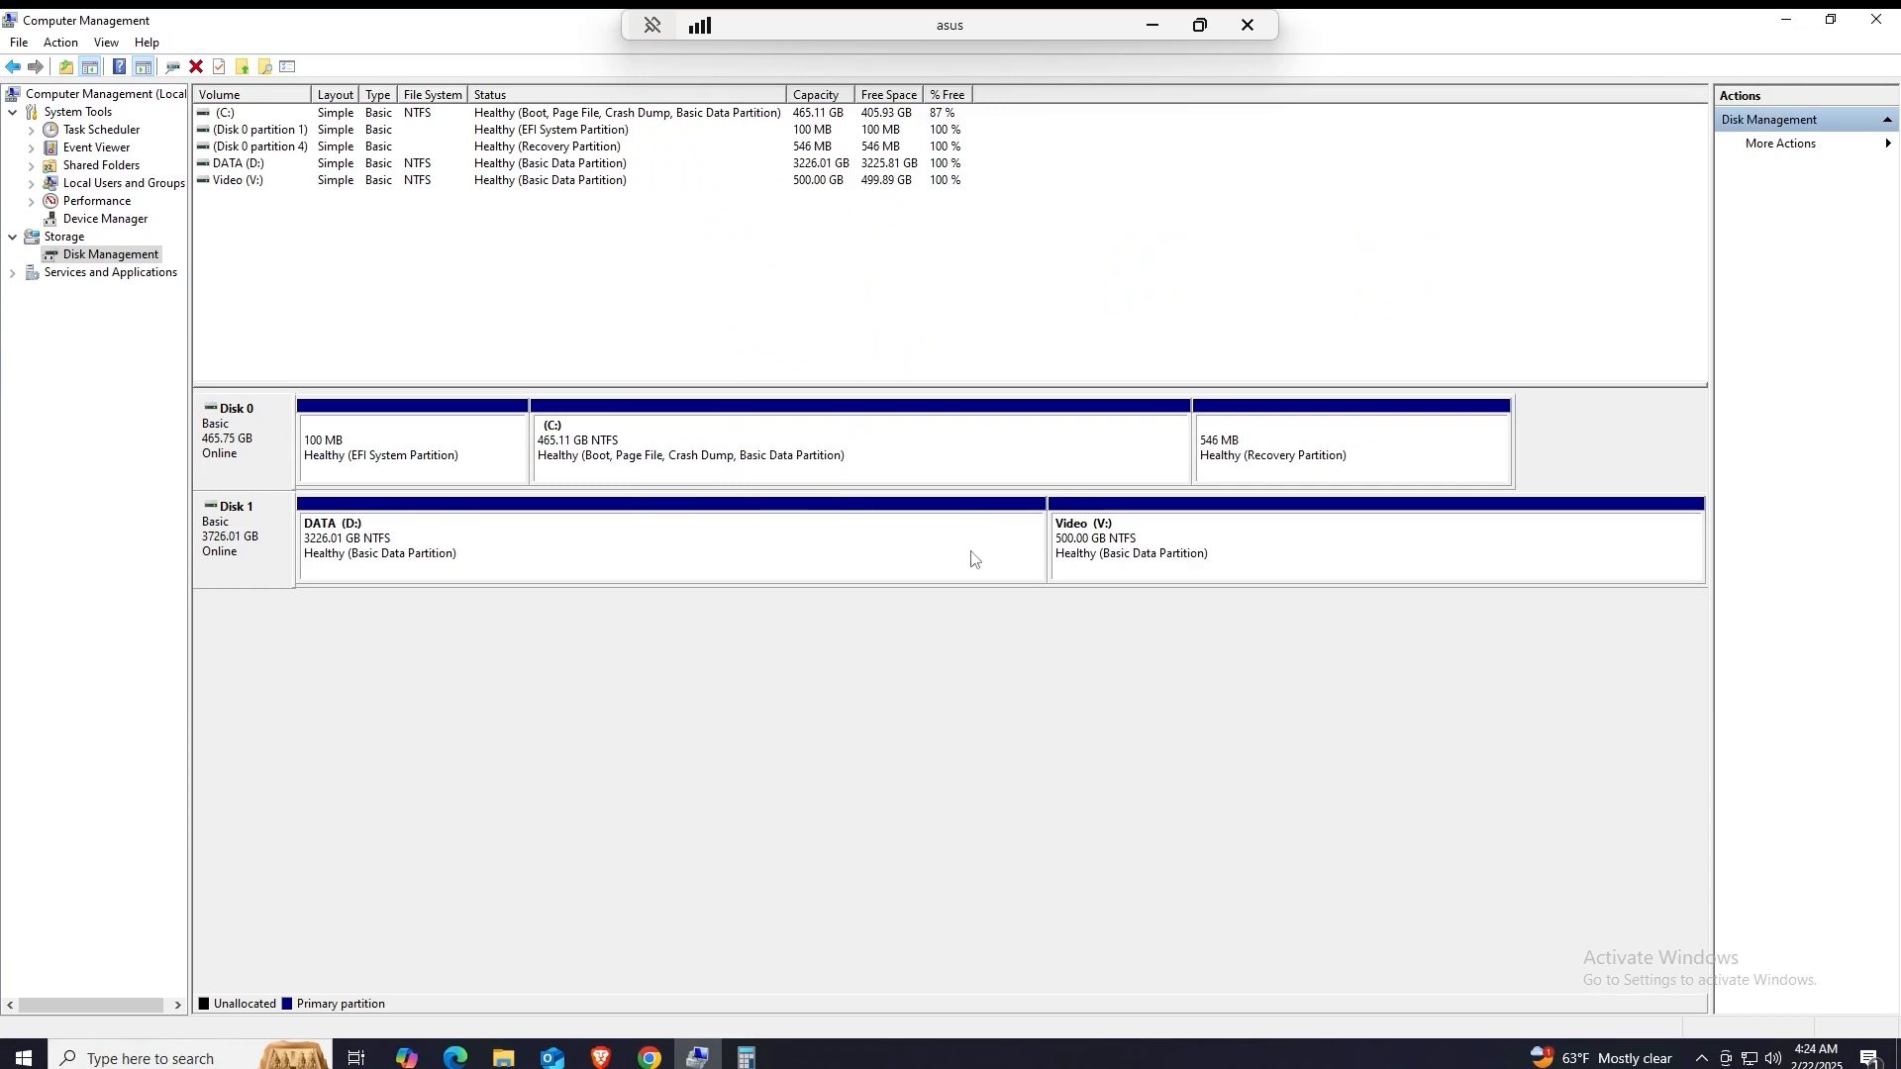
{"action": "left_click", "coordinate": [1030, 566]}
{"action": "left_click", "coordinate": [1243, 552]}
{"action": "left_click", "coordinate": [574, 804]}
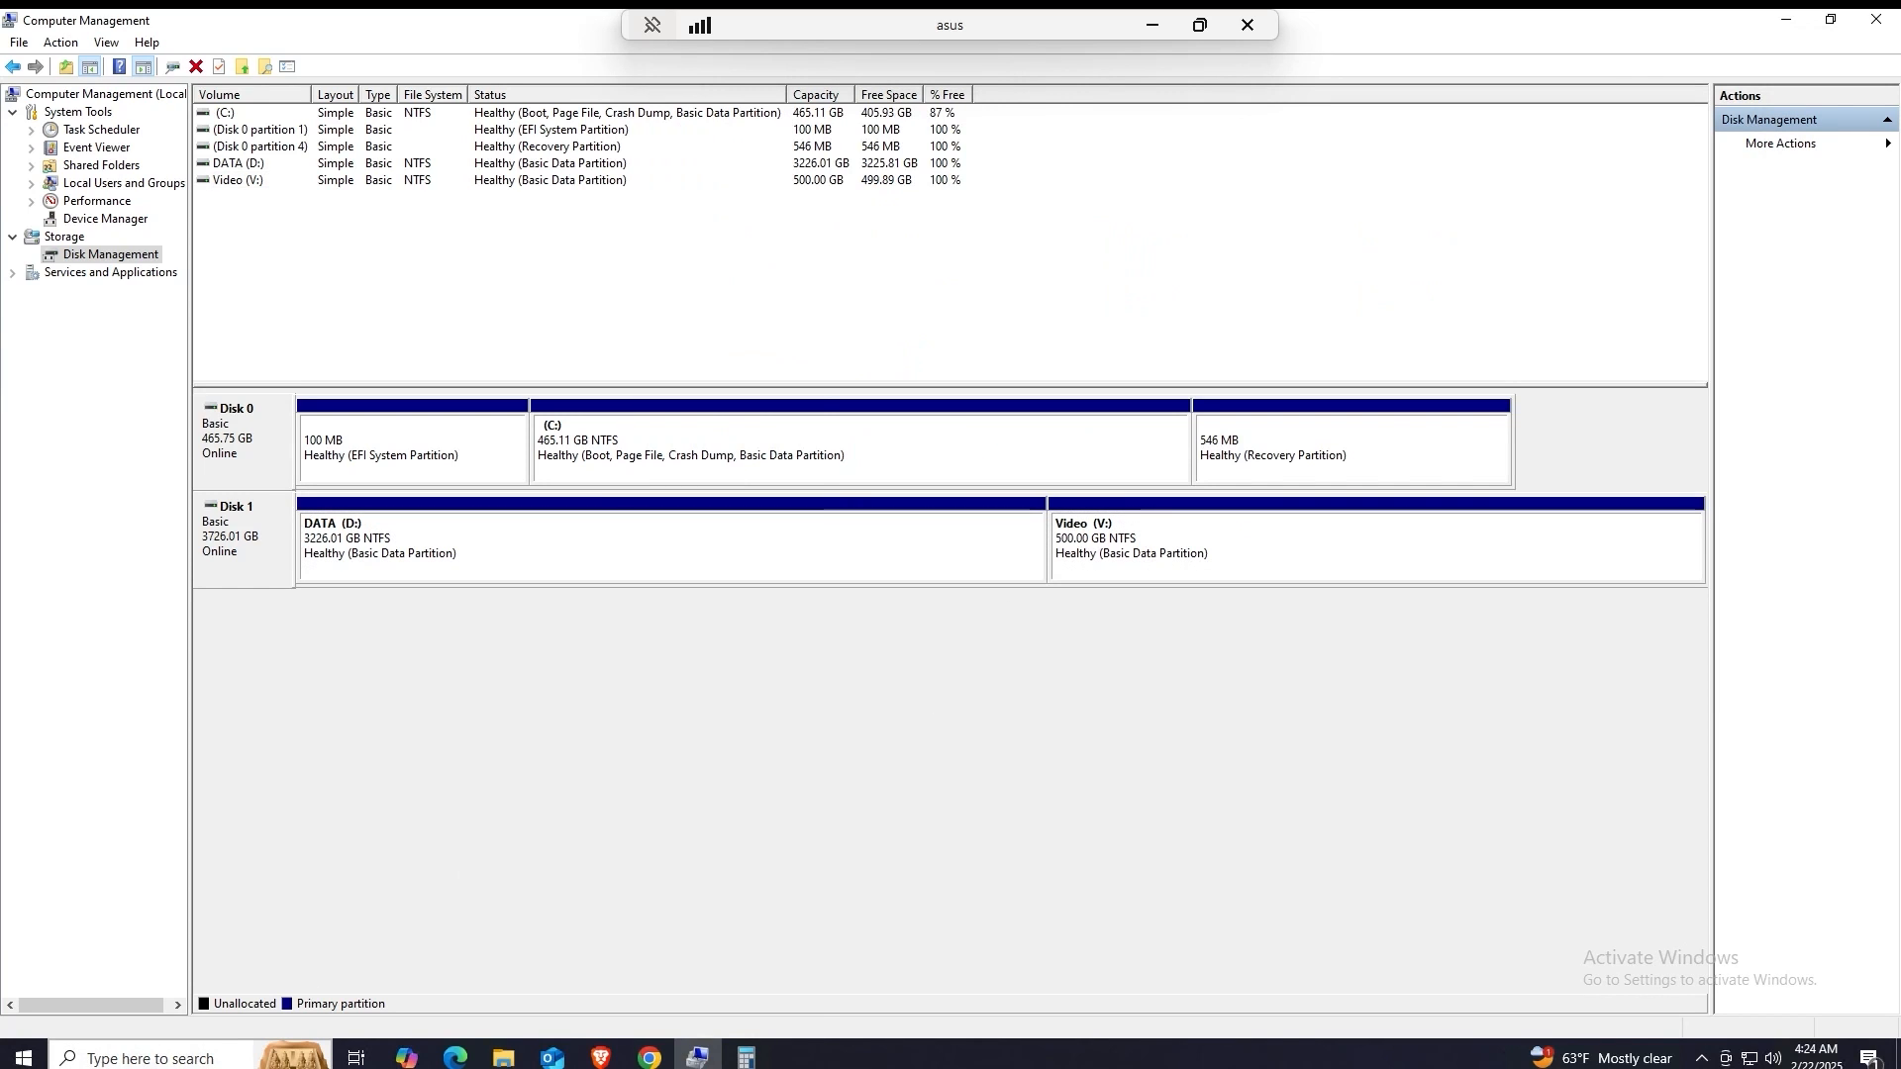
{"action": "left_click", "coordinate": [148, 1058]}
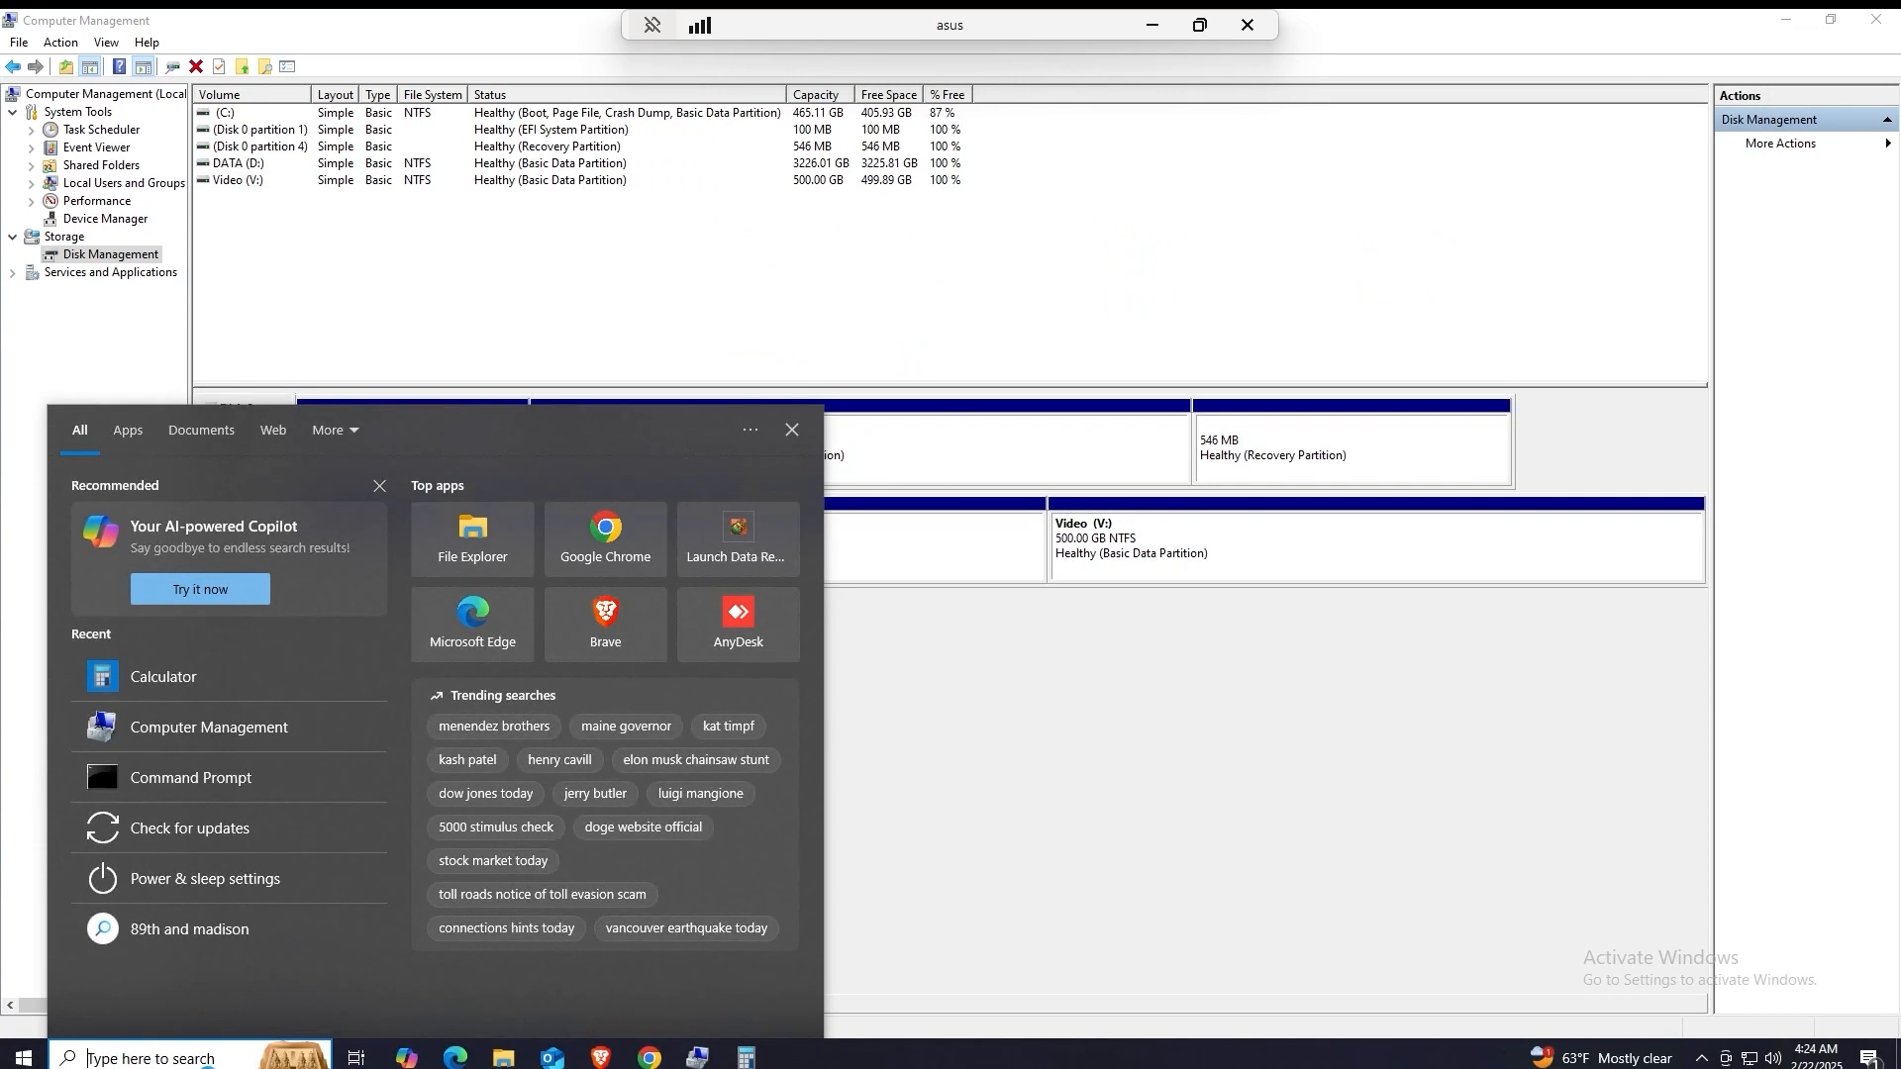
{"action": "left_click", "coordinate": [953, 673]}
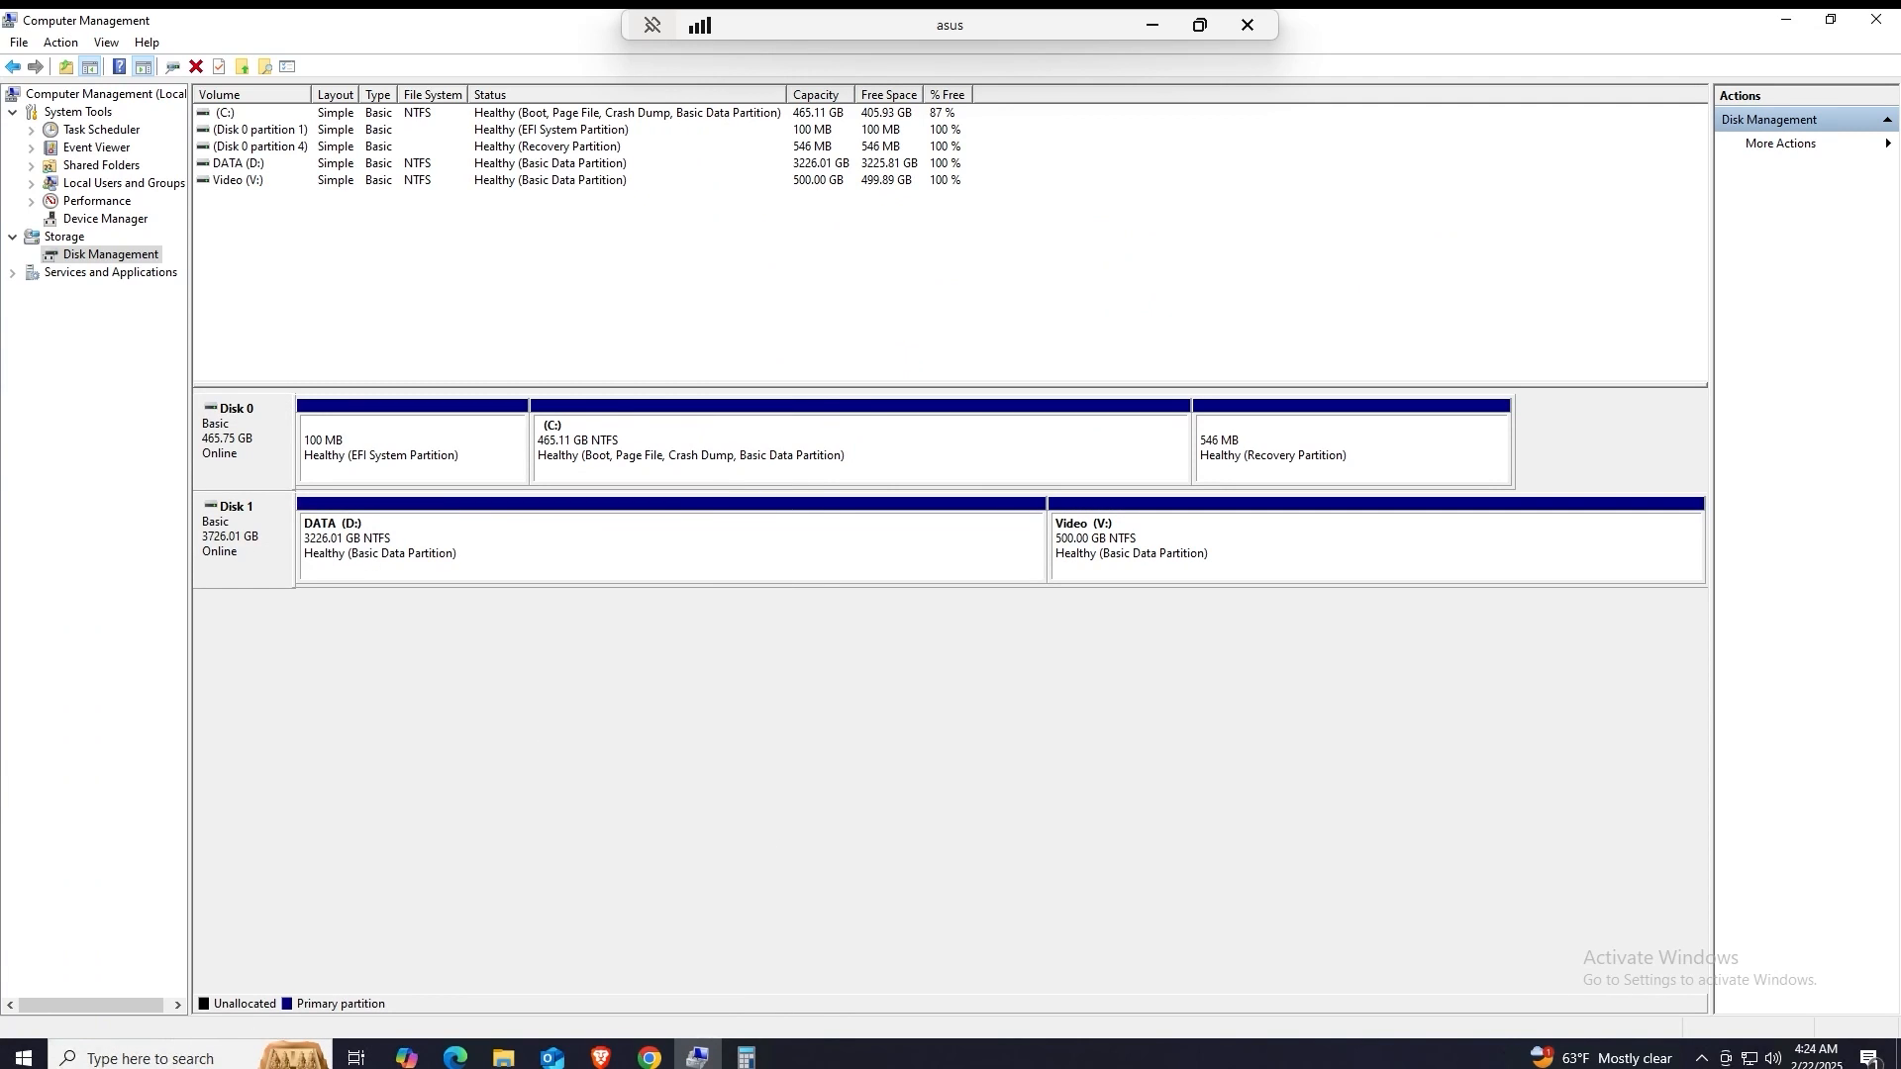
Step: Open Command Prompt as administrator, allow it to make changes, and move its window clear of the Disk 1 volumes
{"action": "left_click", "coordinate": [153, 1059]}
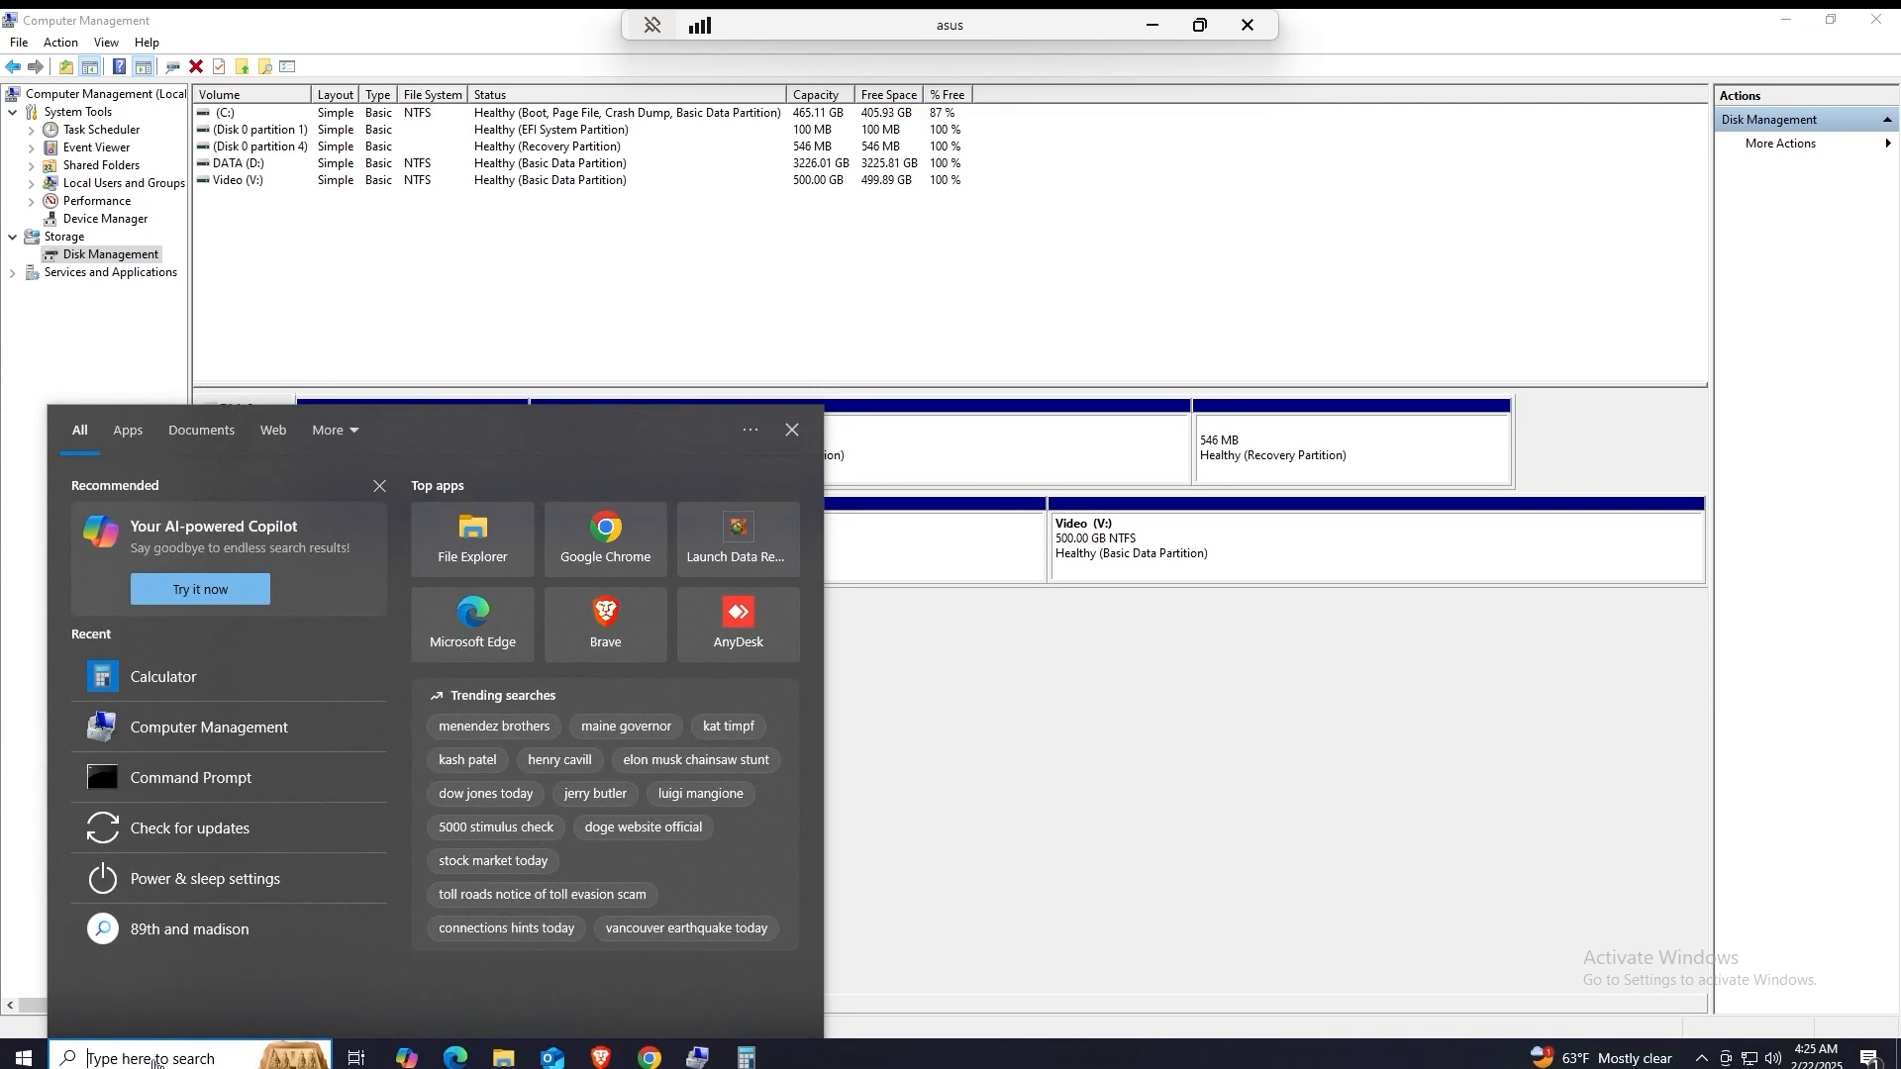
{"action": "type", "text": "cmd"}
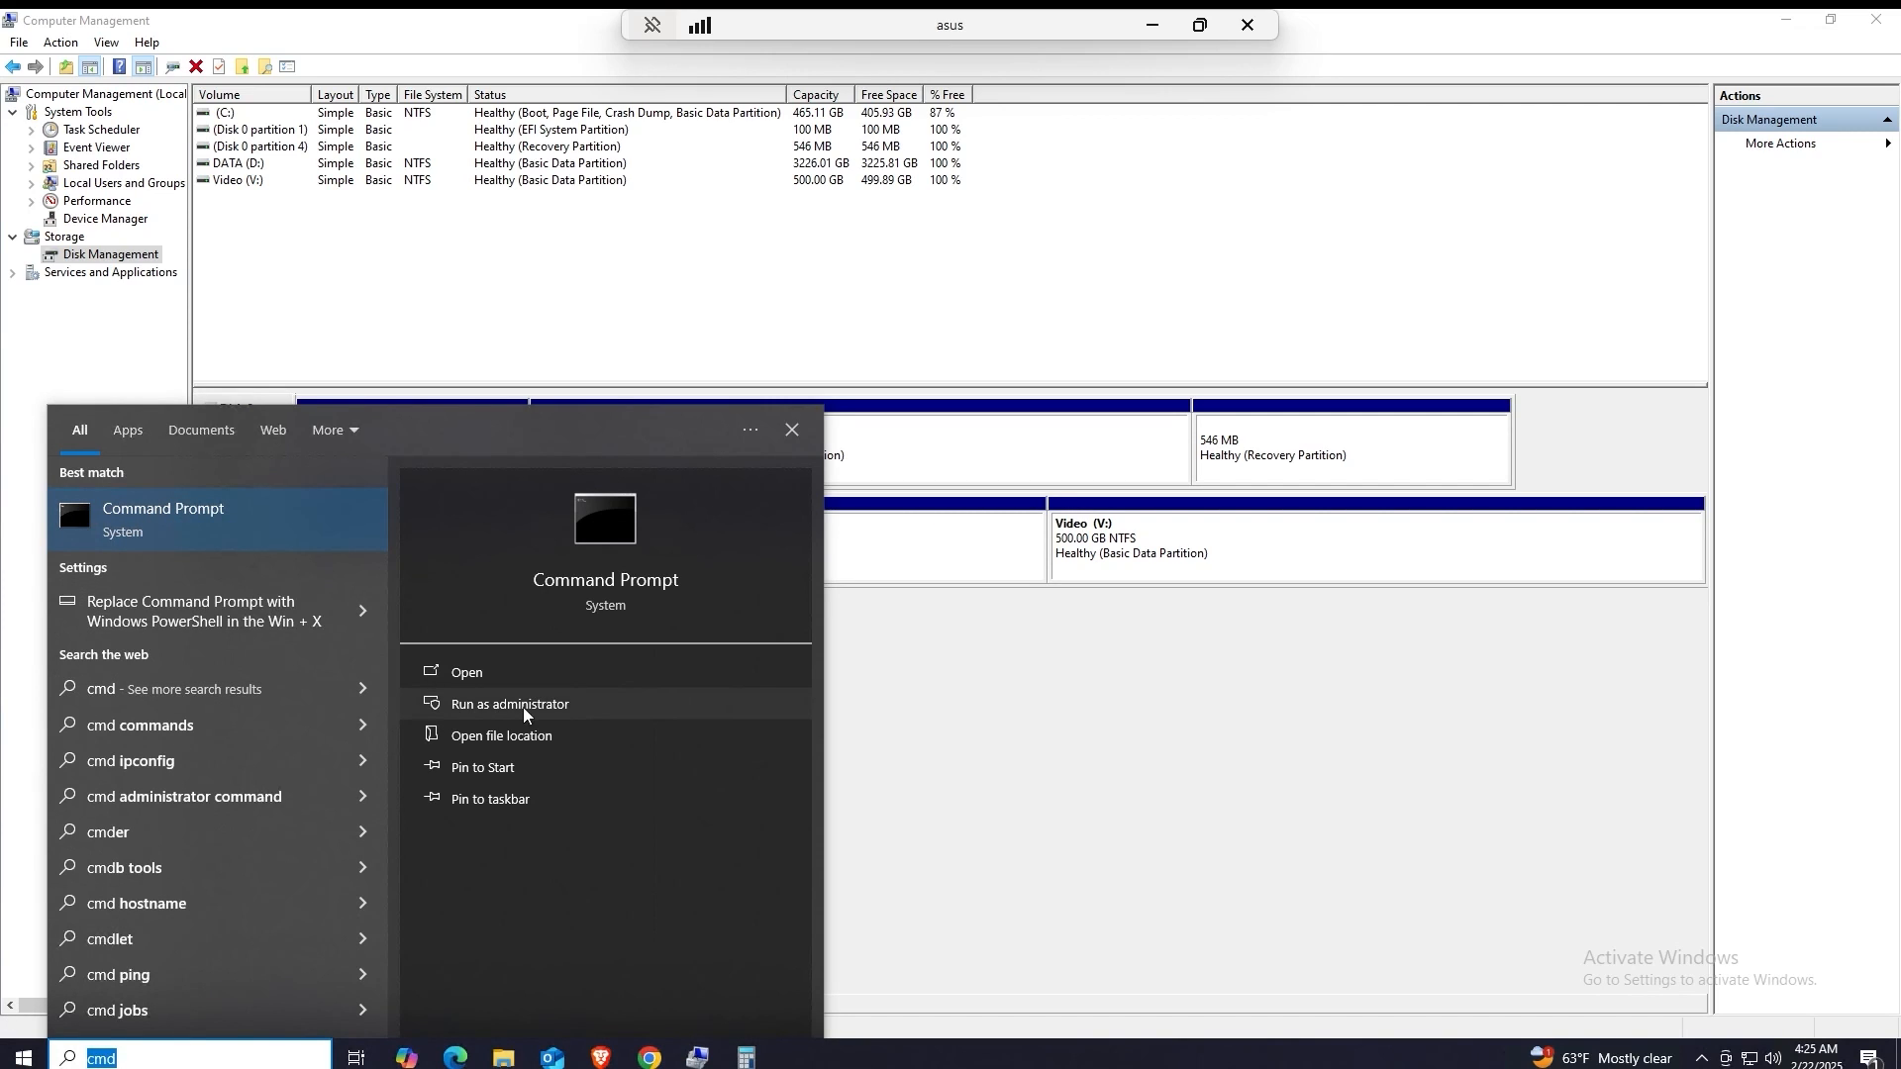
{"action": "left_click", "coordinate": [641, 705]}
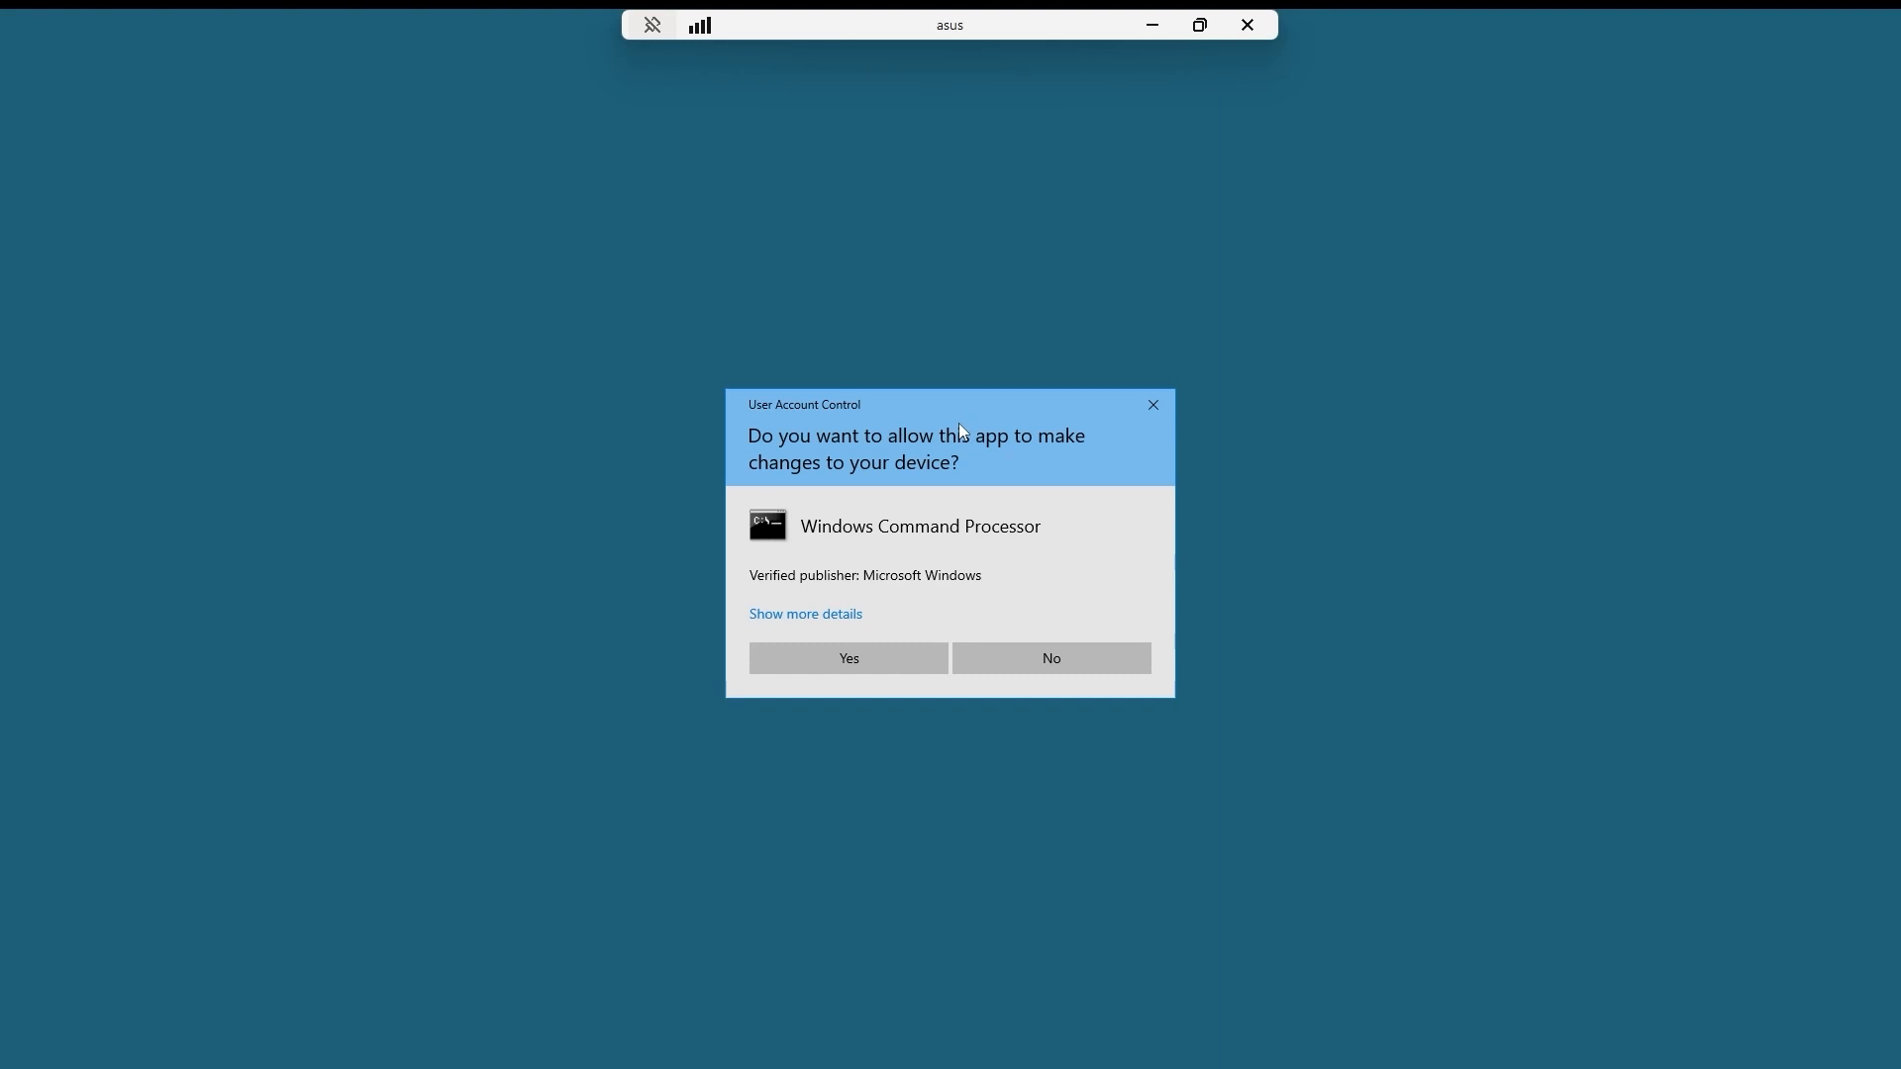
{"action": "left_click_drag", "start_coordinate": [958, 424], "coordinate": [985, 383]}
{"action": "left_click", "coordinate": [756, 636]}
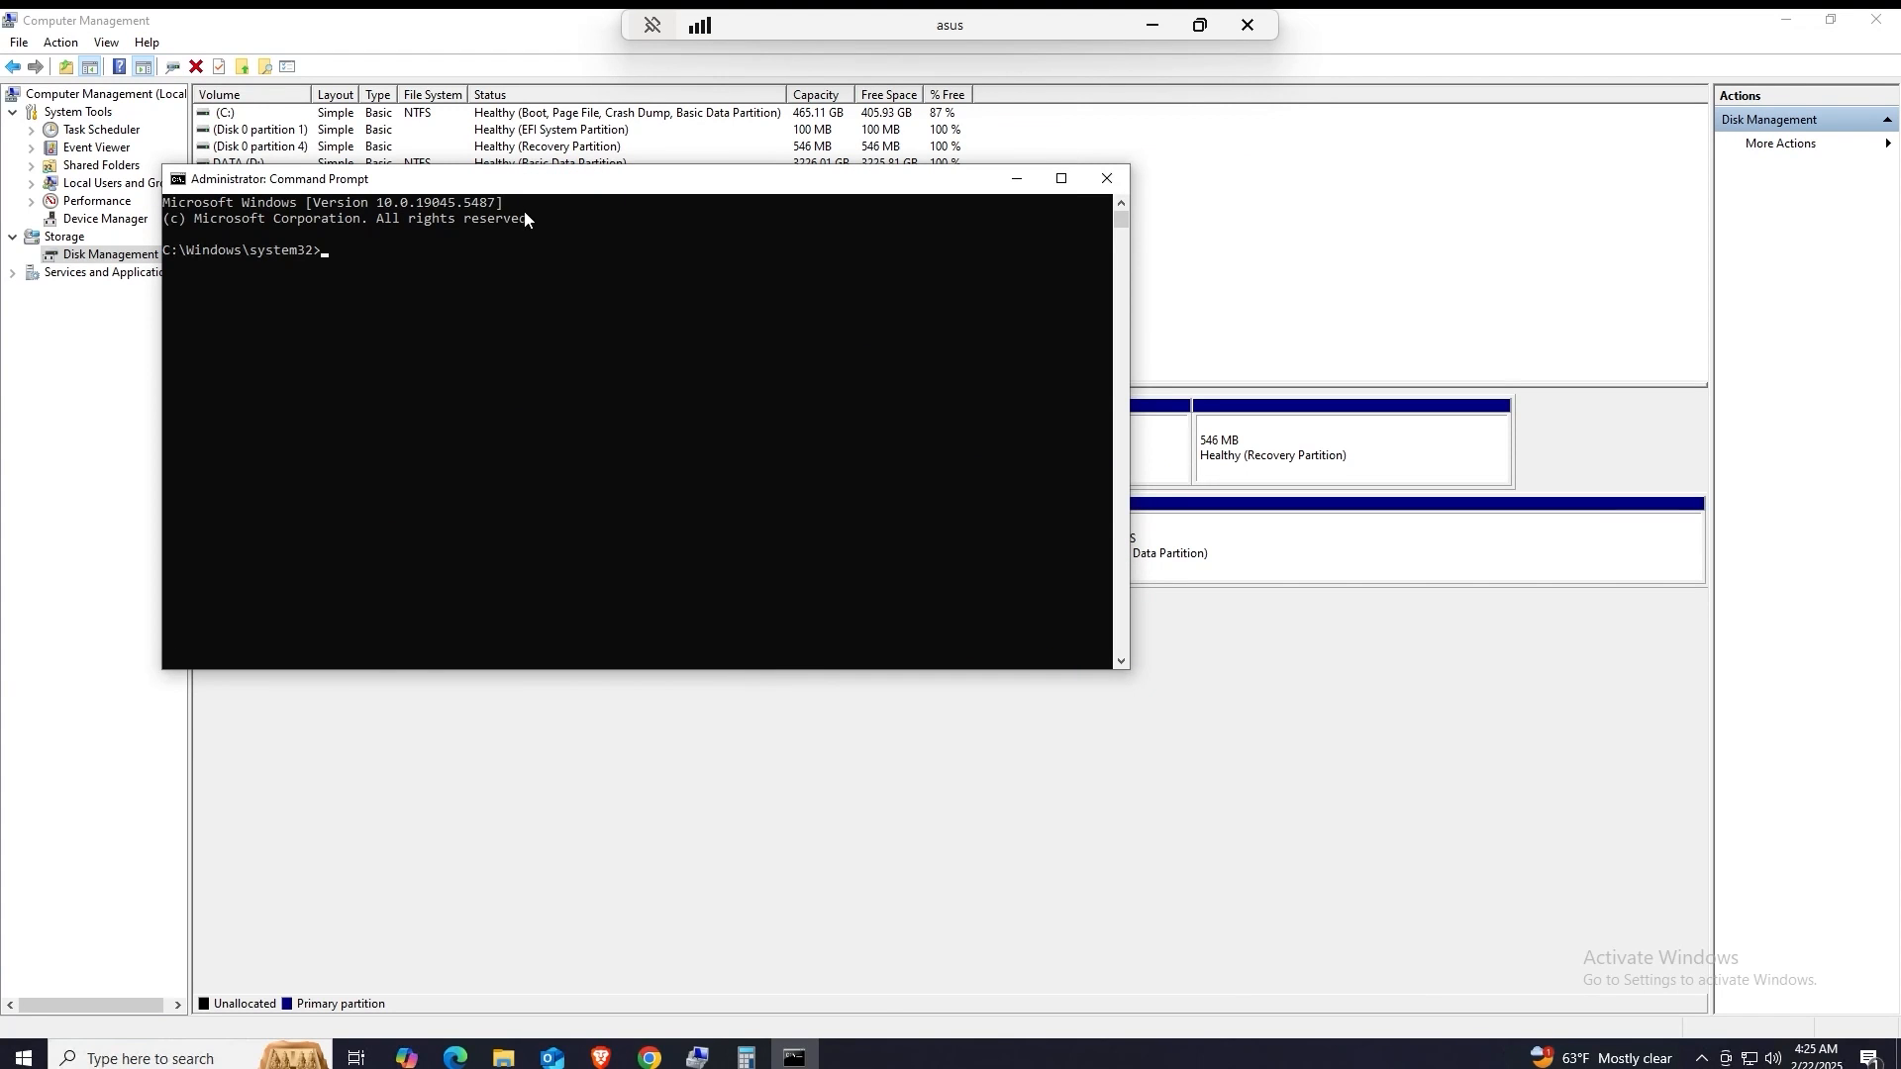
{"action": "left_click_drag", "start_coordinate": [517, 188], "coordinate": [1209, 383]}
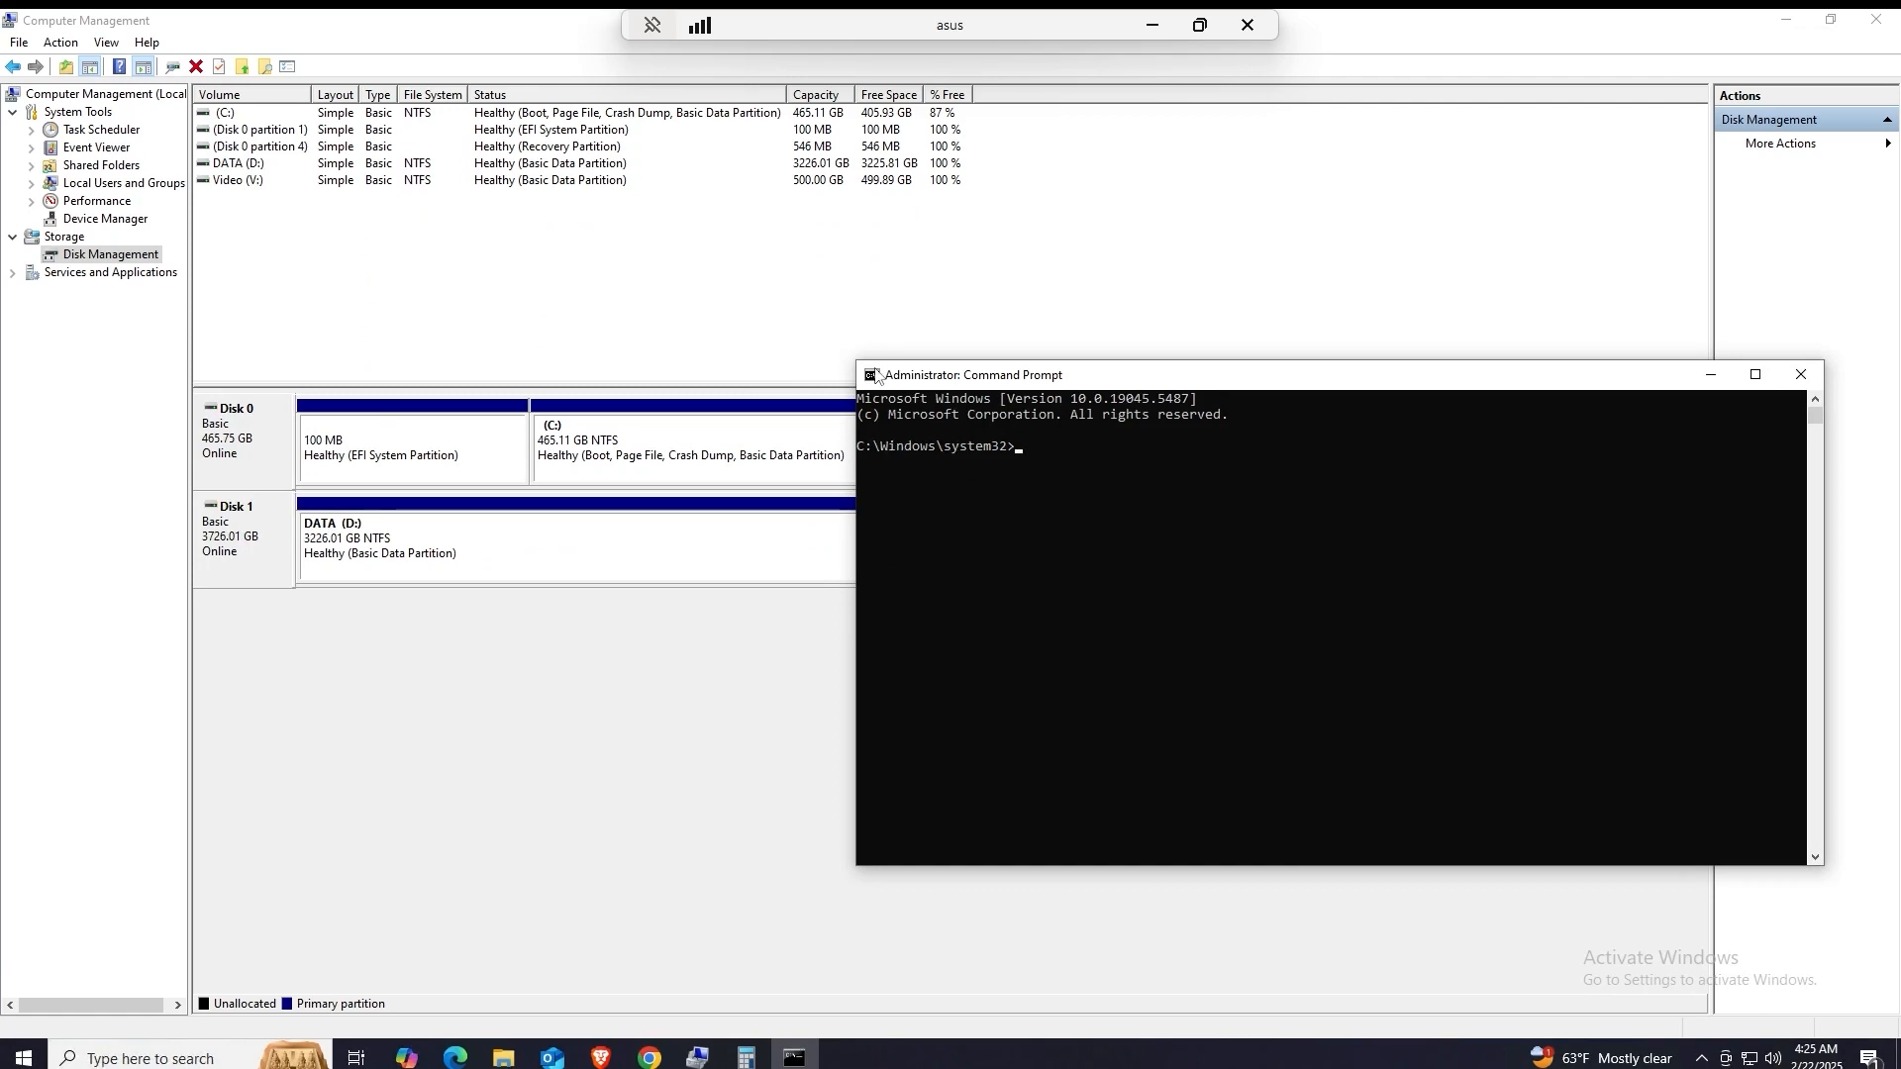
{"action": "left_click_drag", "start_coordinate": [1077, 382], "coordinate": [1210, 616]}
Step: Start the diskpart utility in the administrator Command Prompt
{"action": "left_click", "coordinate": [1223, 698]}
{"action": "type", "text": "de"}
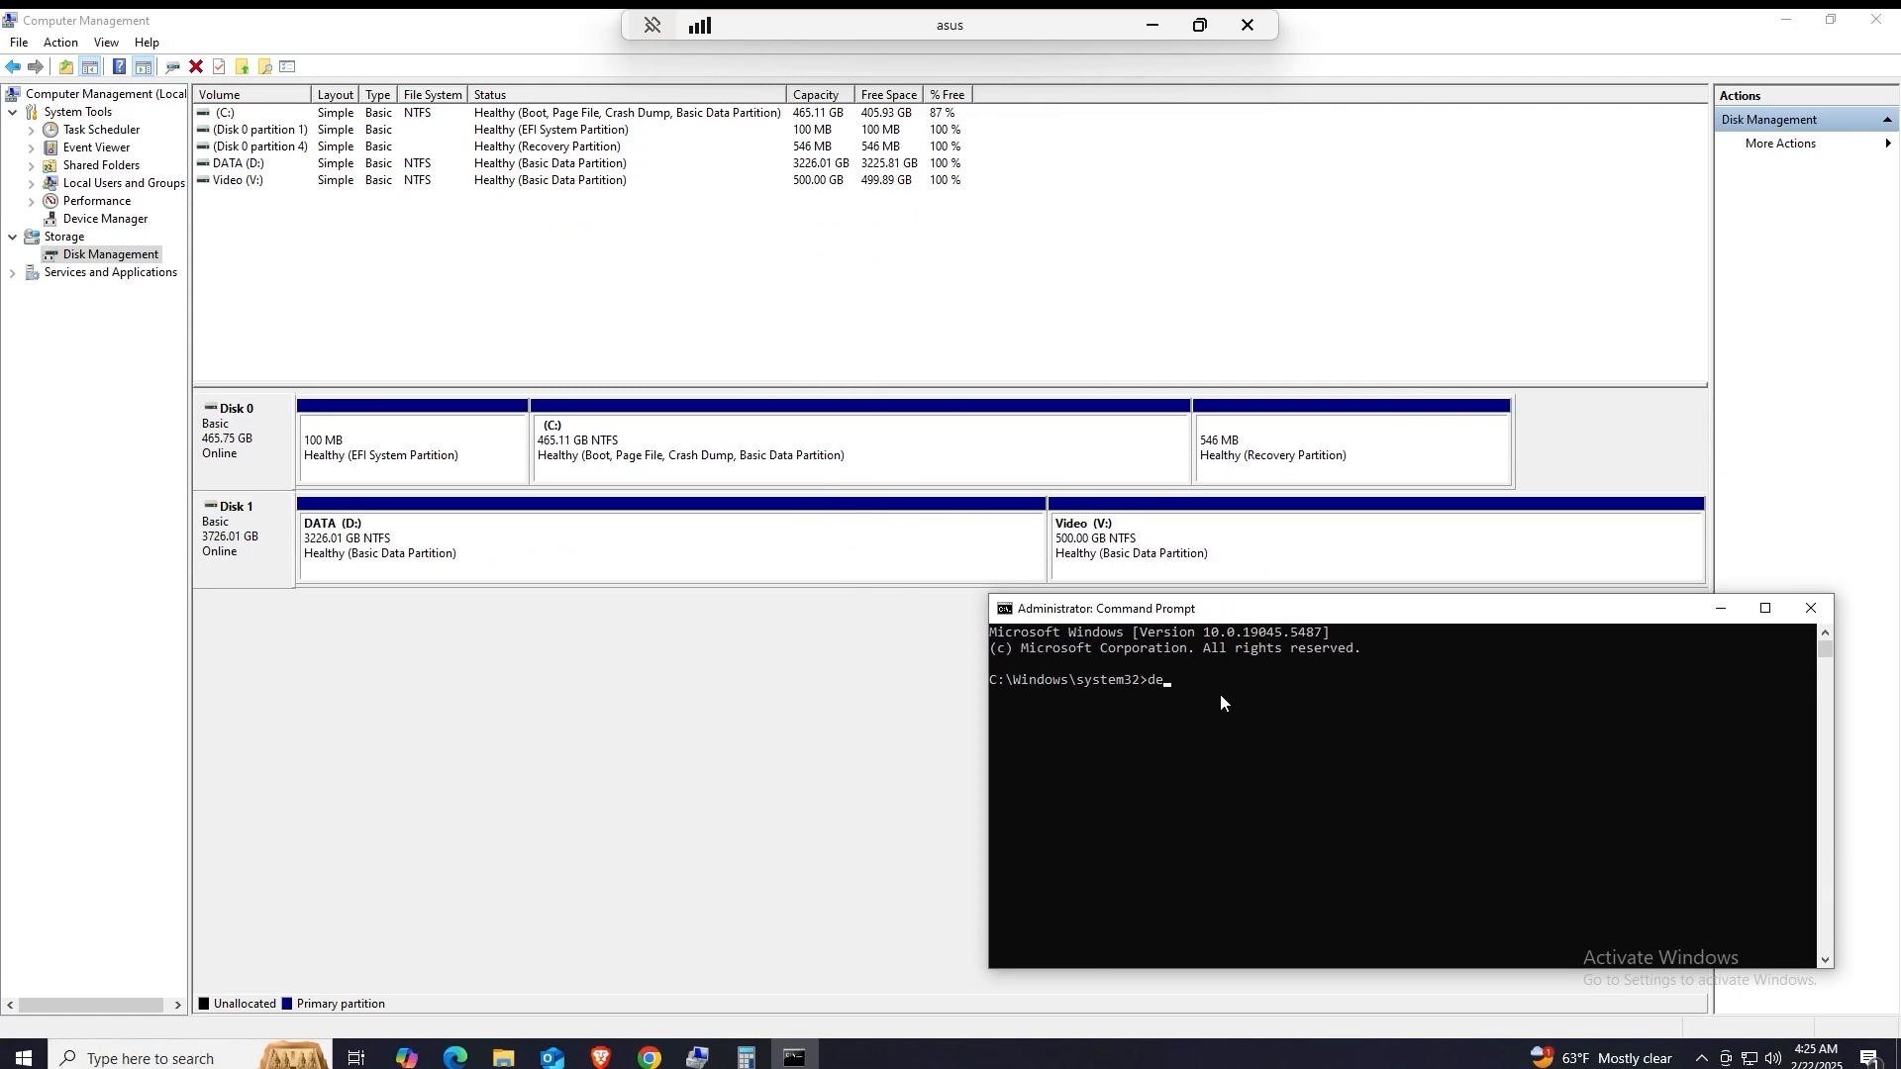
{"action": "key", "text": "BackSpace"}
{"action": "type", "text": "iskpart"}
{"action": "key", "text": "Return"}
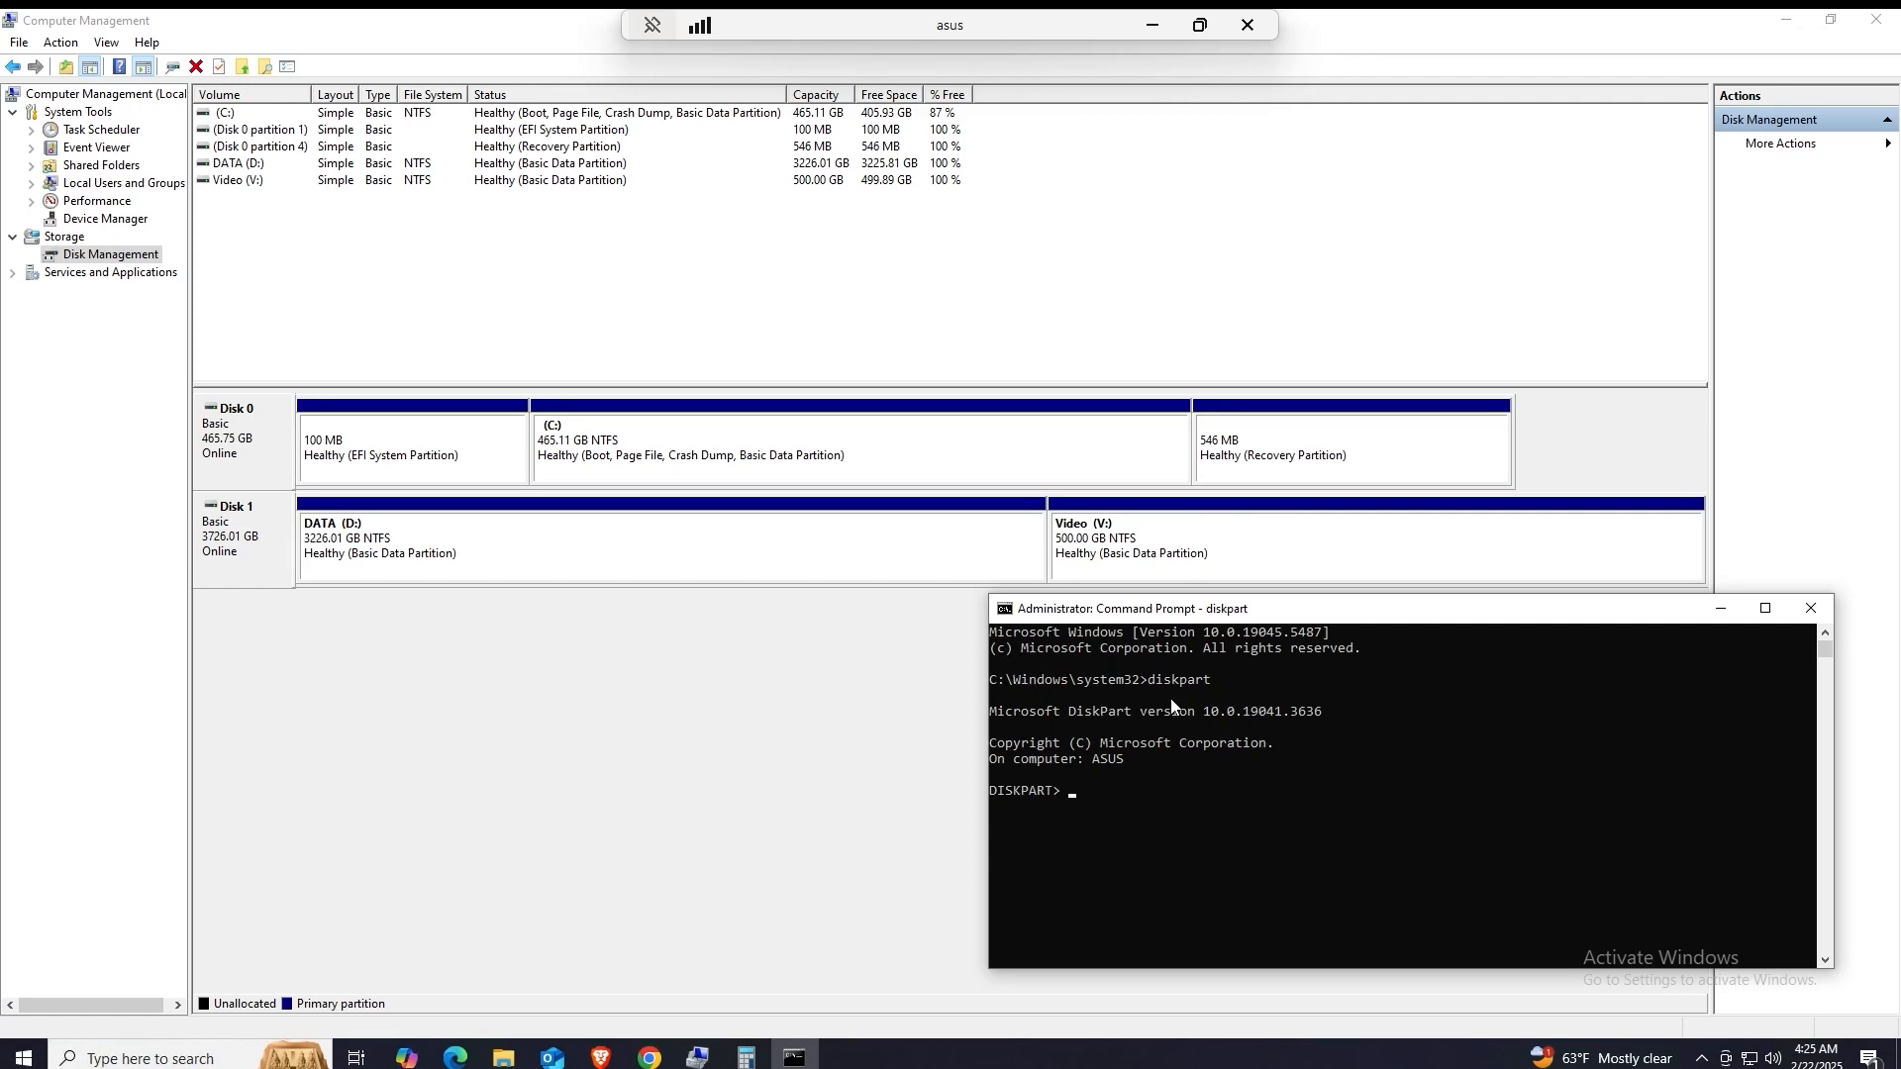
{"action": "left_click_drag", "start_coordinate": [1209, 629], "coordinate": [1188, 657]}
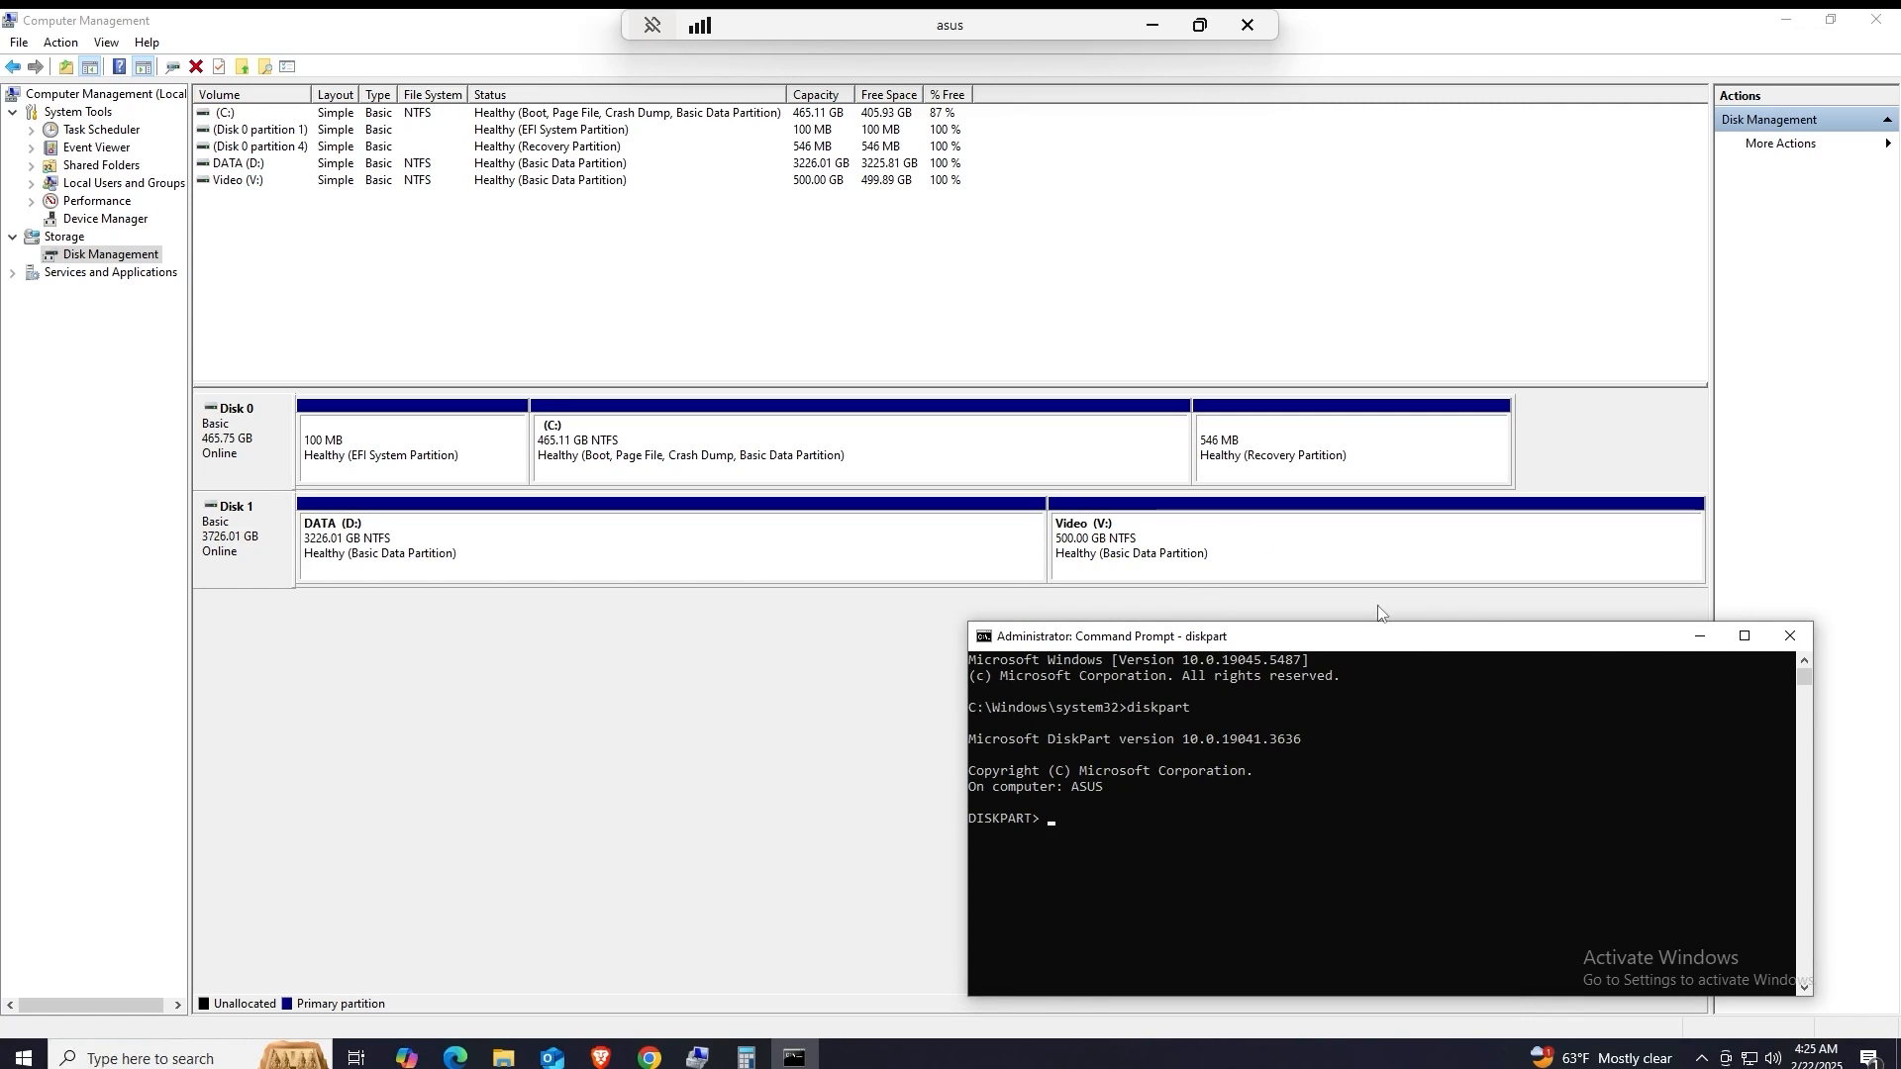
{"action": "left_click", "coordinate": [1076, 835]}
{"action": "left_click_drag", "start_coordinate": [1170, 652], "coordinate": [1147, 661]}
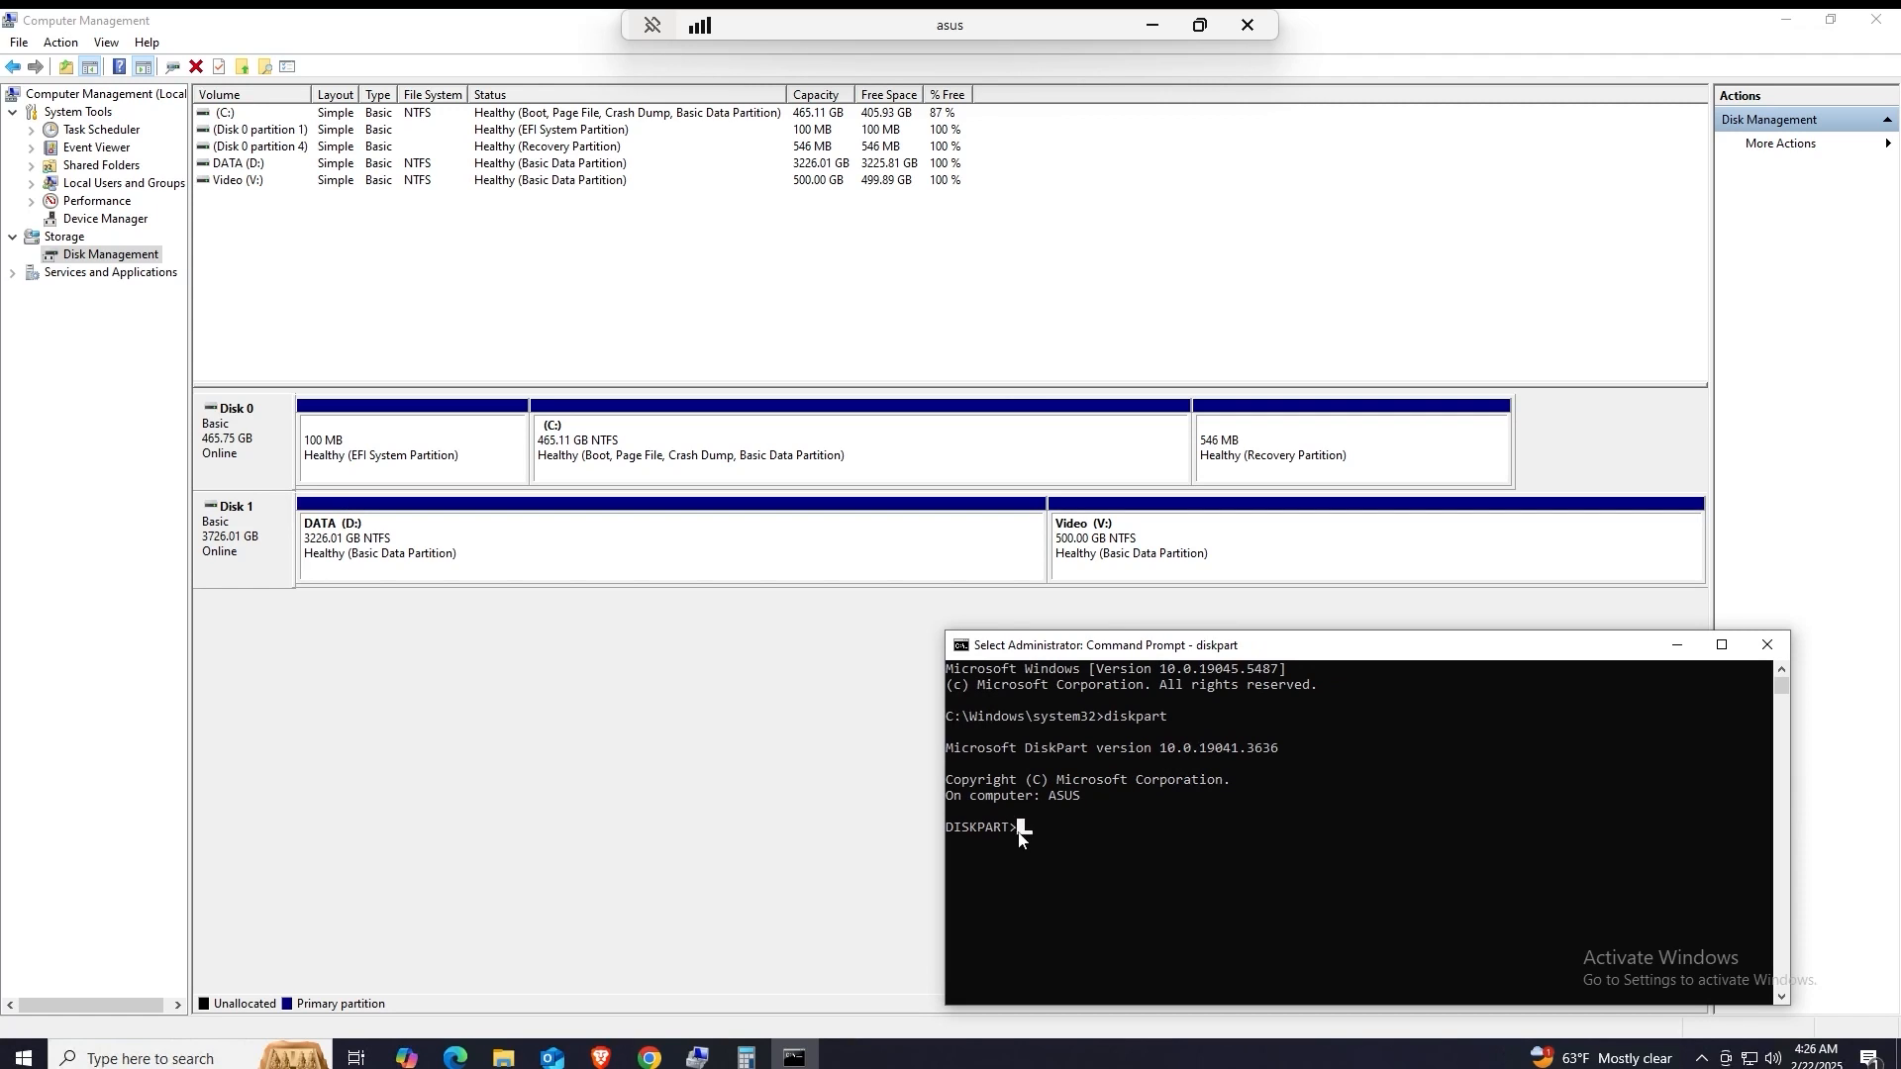
{"action": "left_click_drag", "start_coordinate": [1018, 831], "coordinate": [1058, 853]}
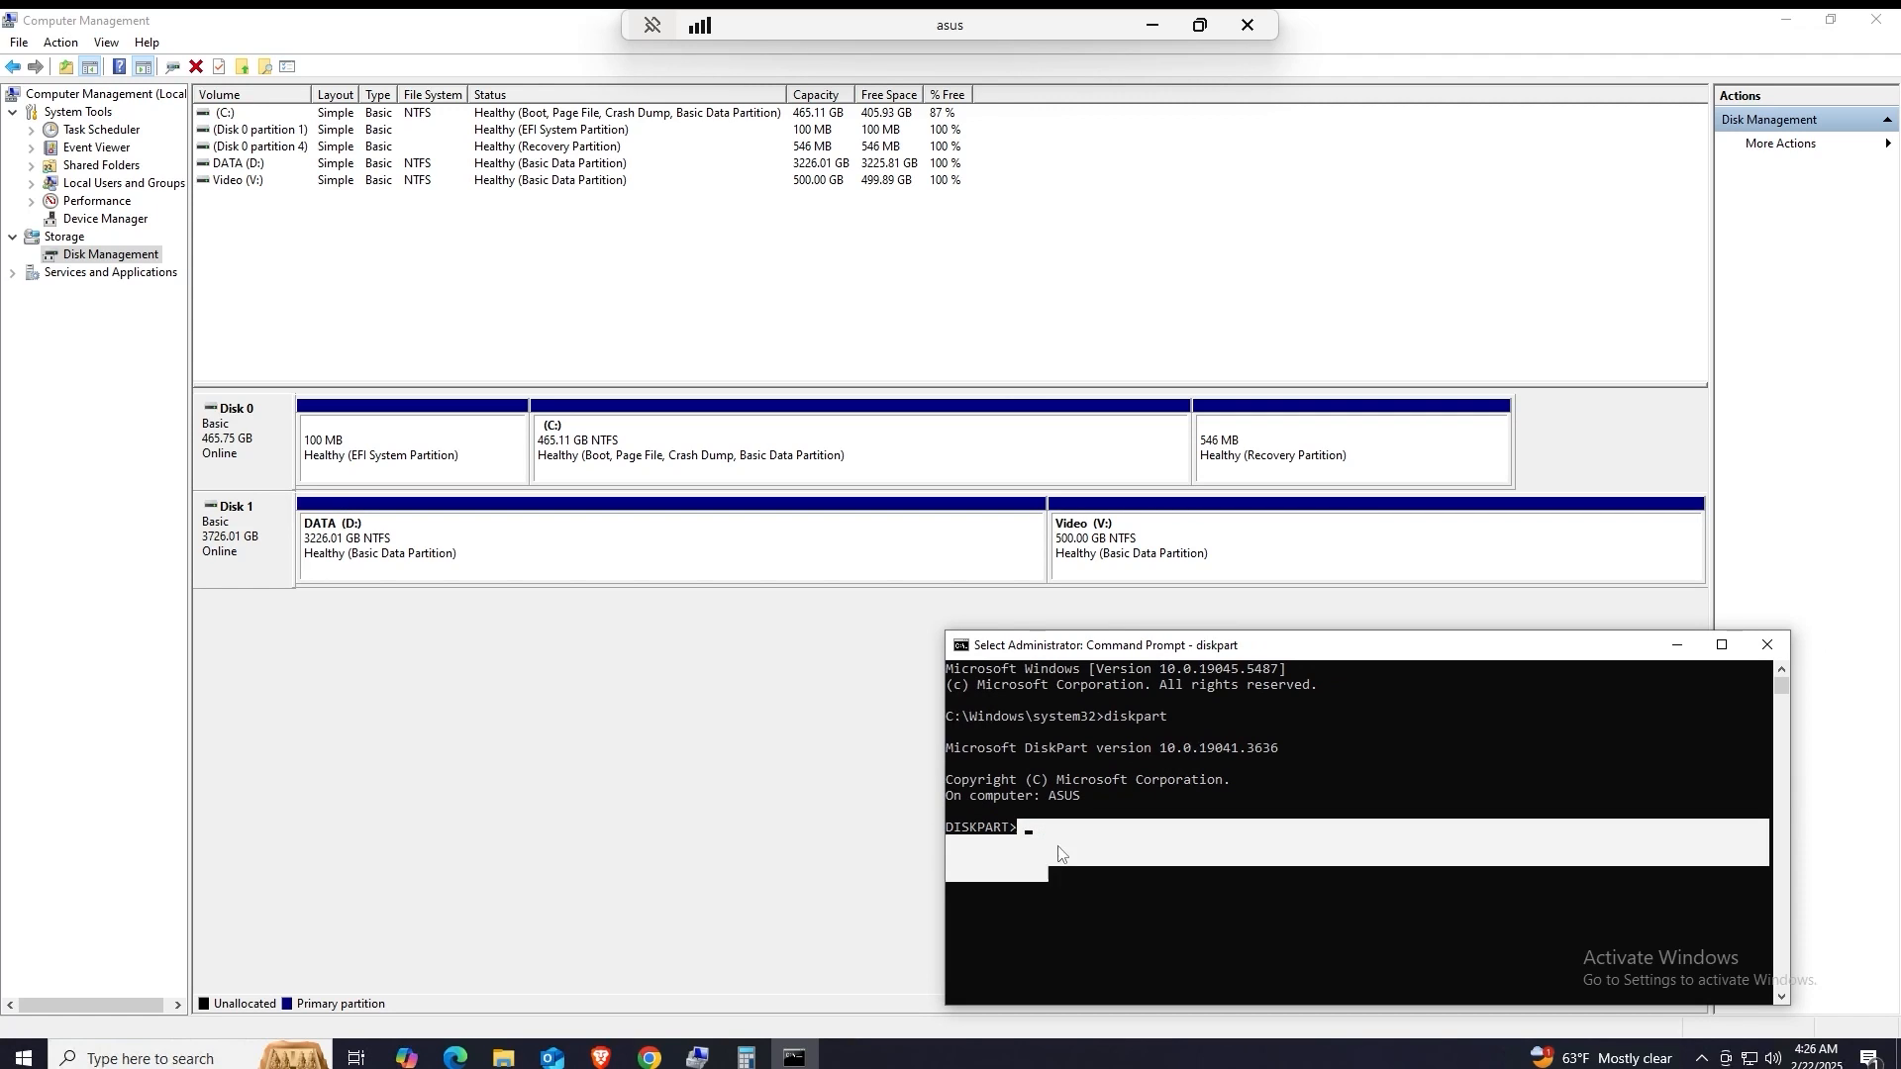
Step: Examine the partitions on Disk 0 and Disk 1 in Disk Management to identify the disk number of the data drive
{"action": "left_click", "coordinate": [465, 559]}
{"action": "left_click", "coordinate": [326, 625]}
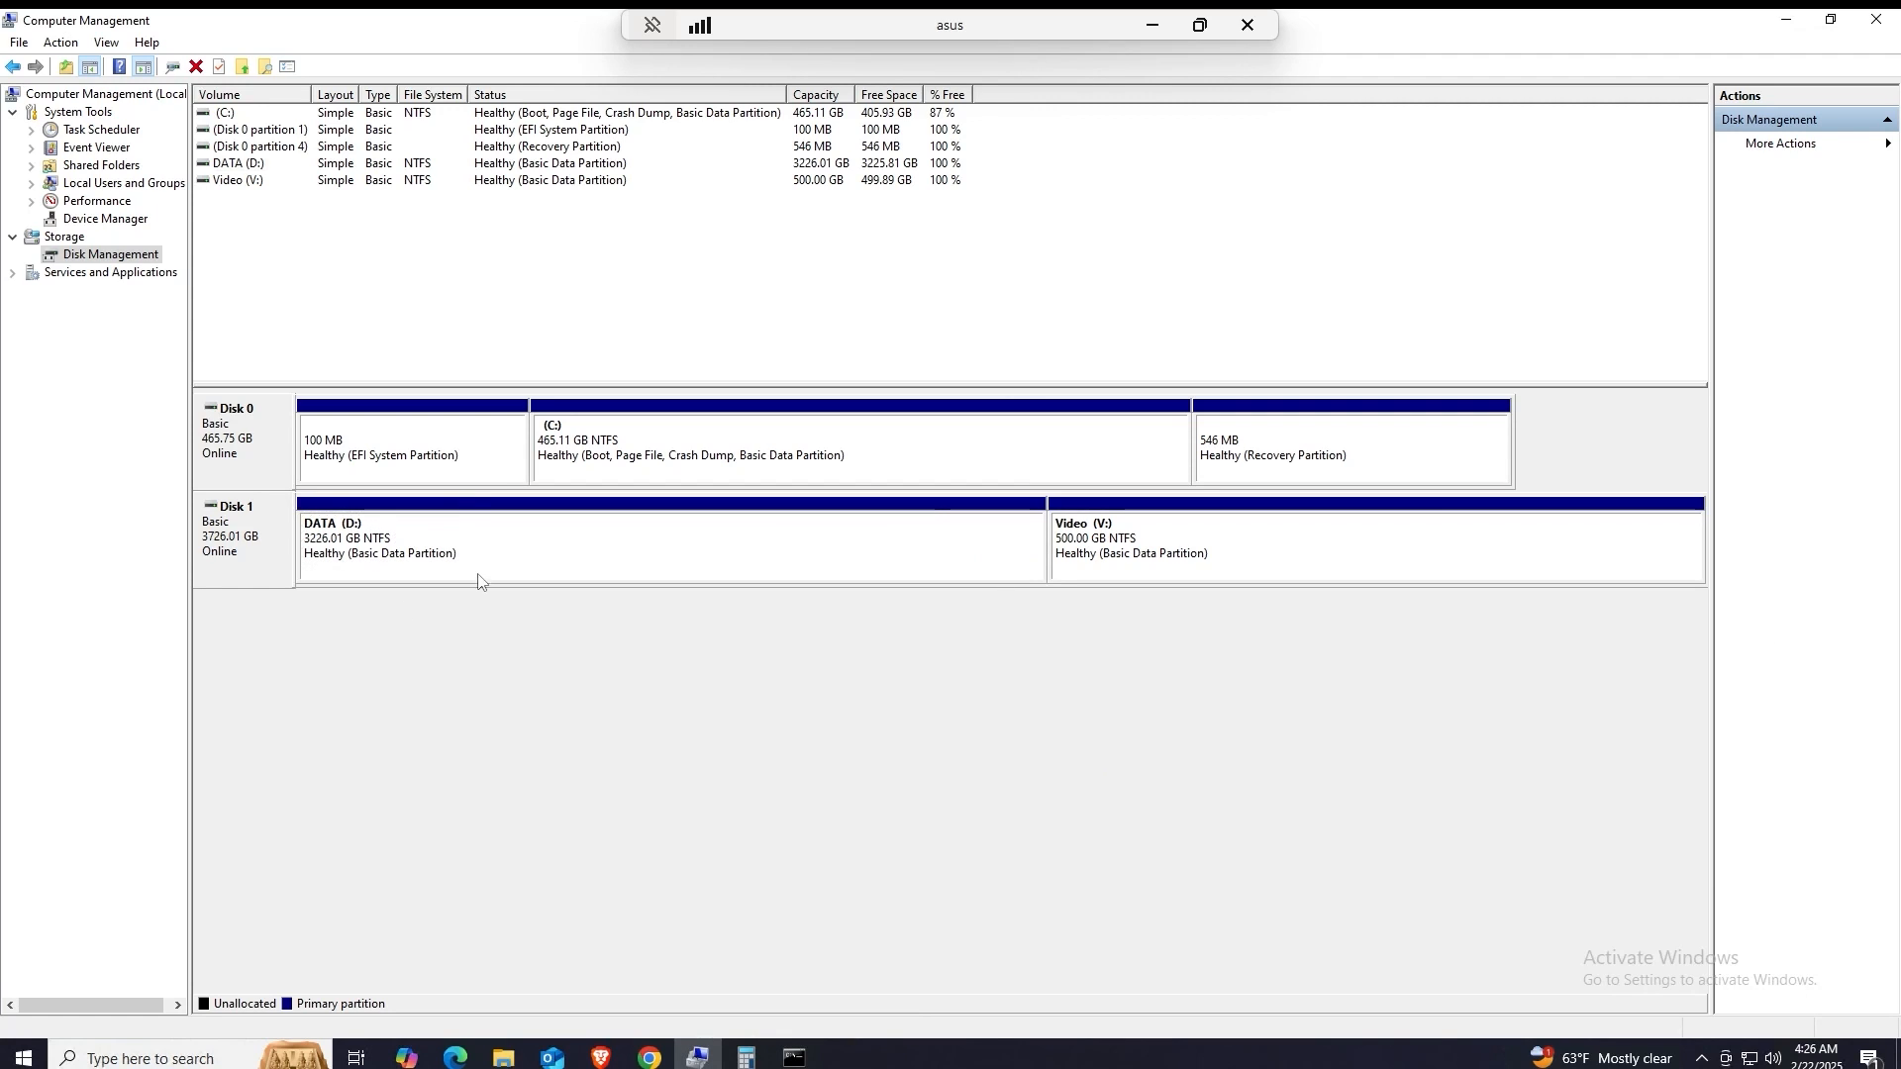
{"action": "left_click", "coordinate": [415, 455]}
{"action": "left_click", "coordinate": [400, 525]}
{"action": "left_click", "coordinate": [383, 621]}
{"action": "left_click", "coordinate": [417, 437]}
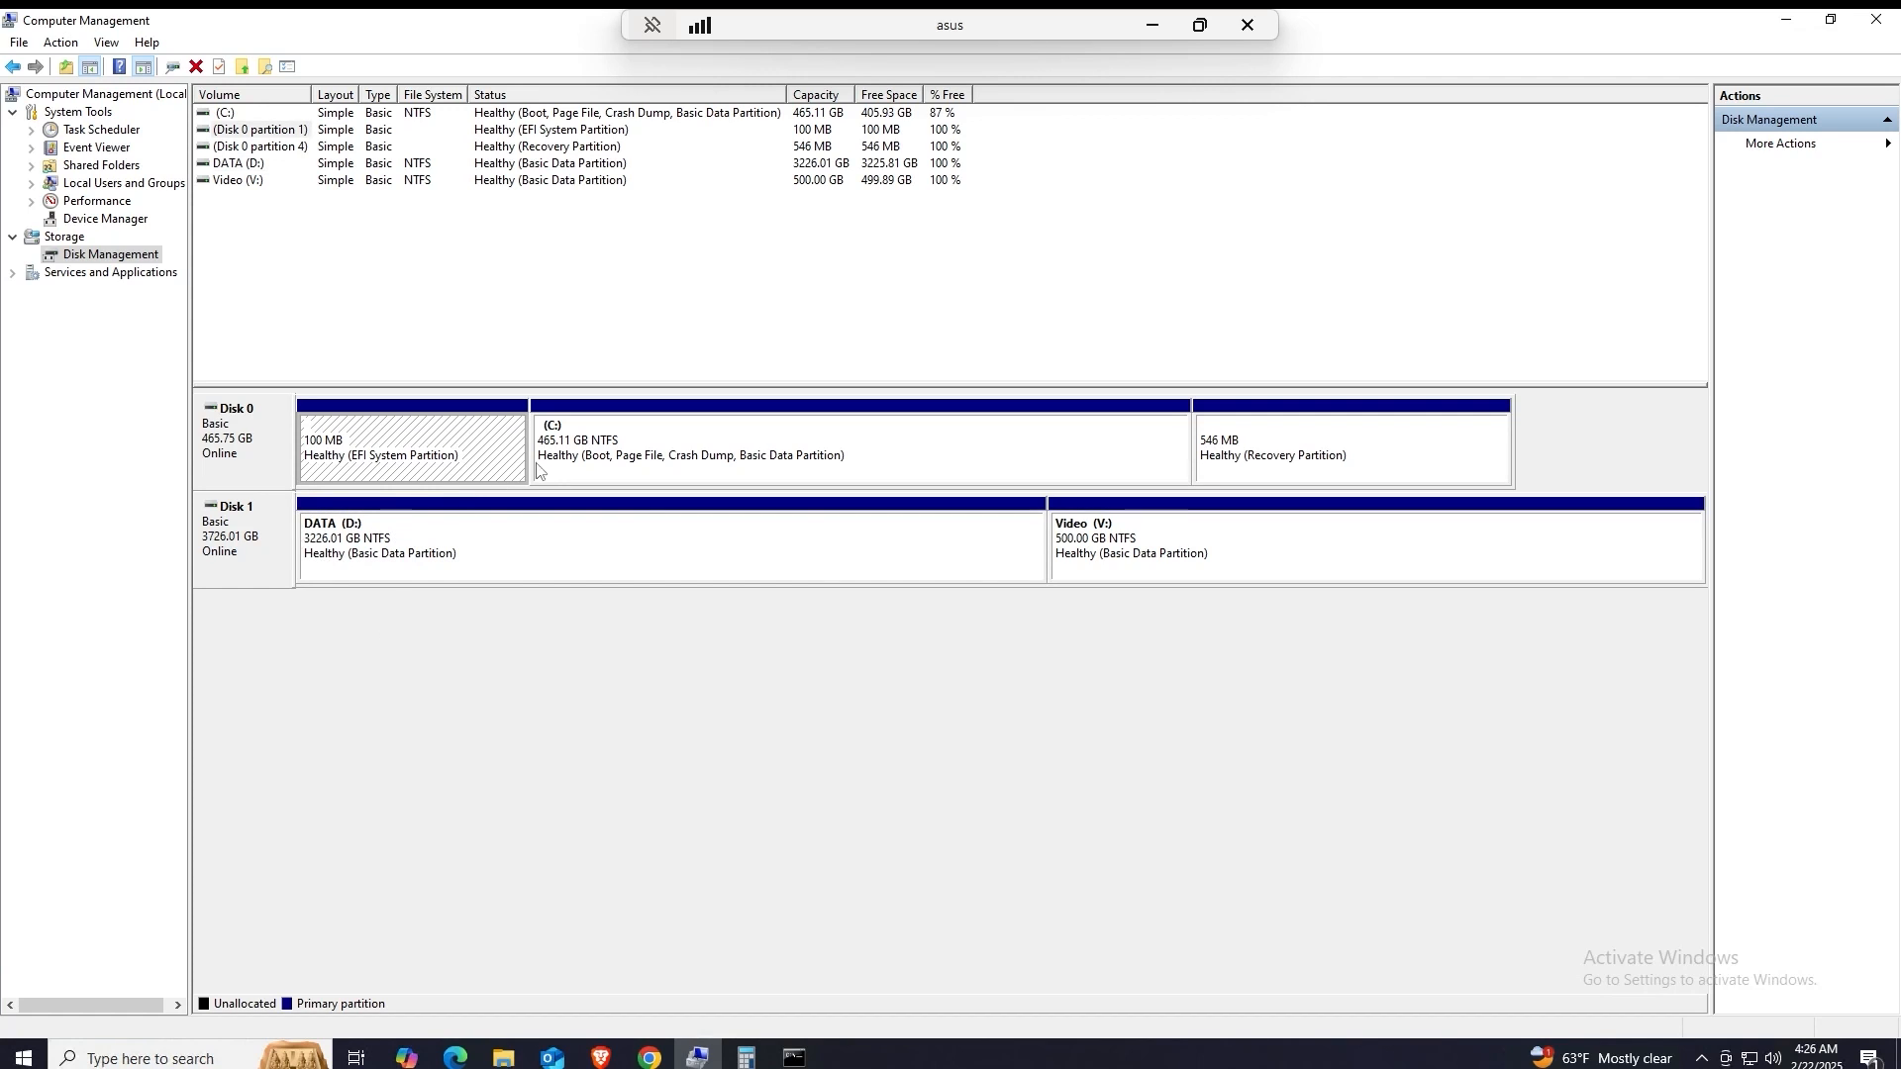
{"action": "left_click", "coordinate": [600, 448]}
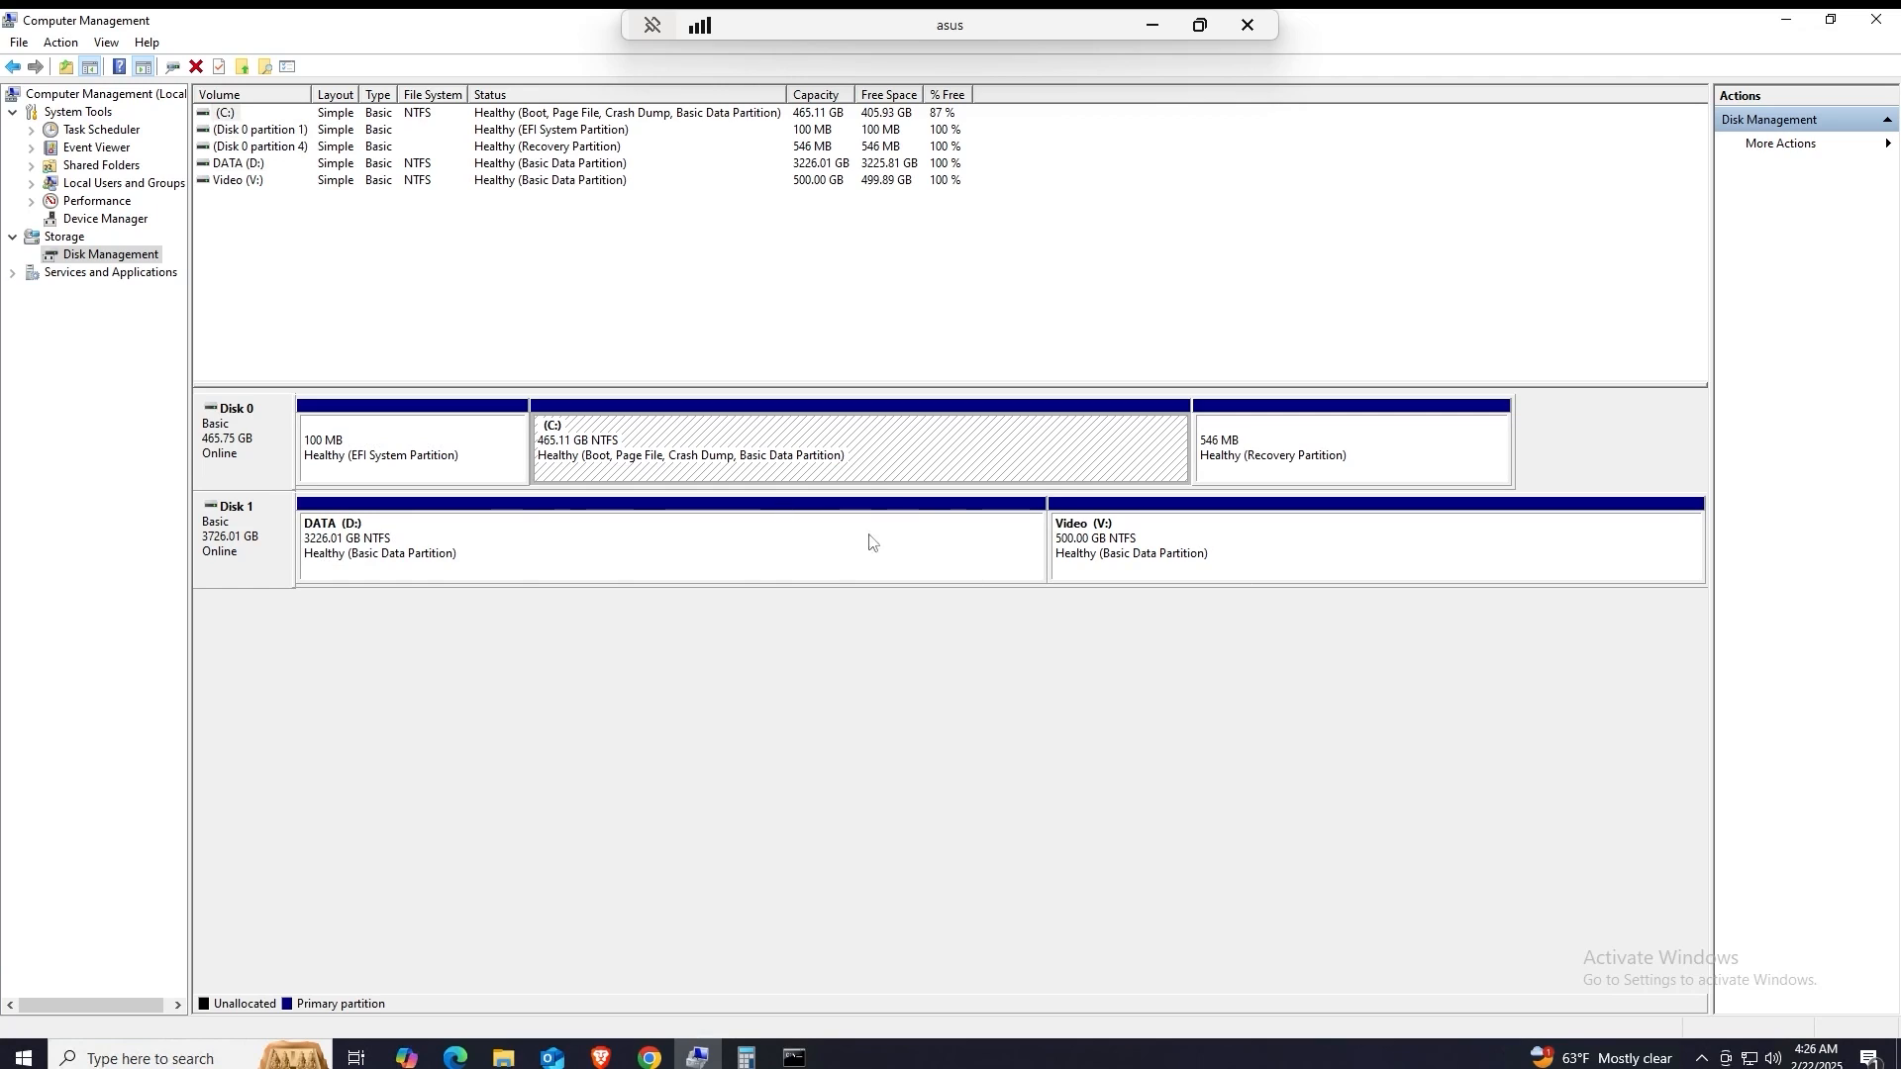
{"action": "left_click", "coordinate": [477, 553]}
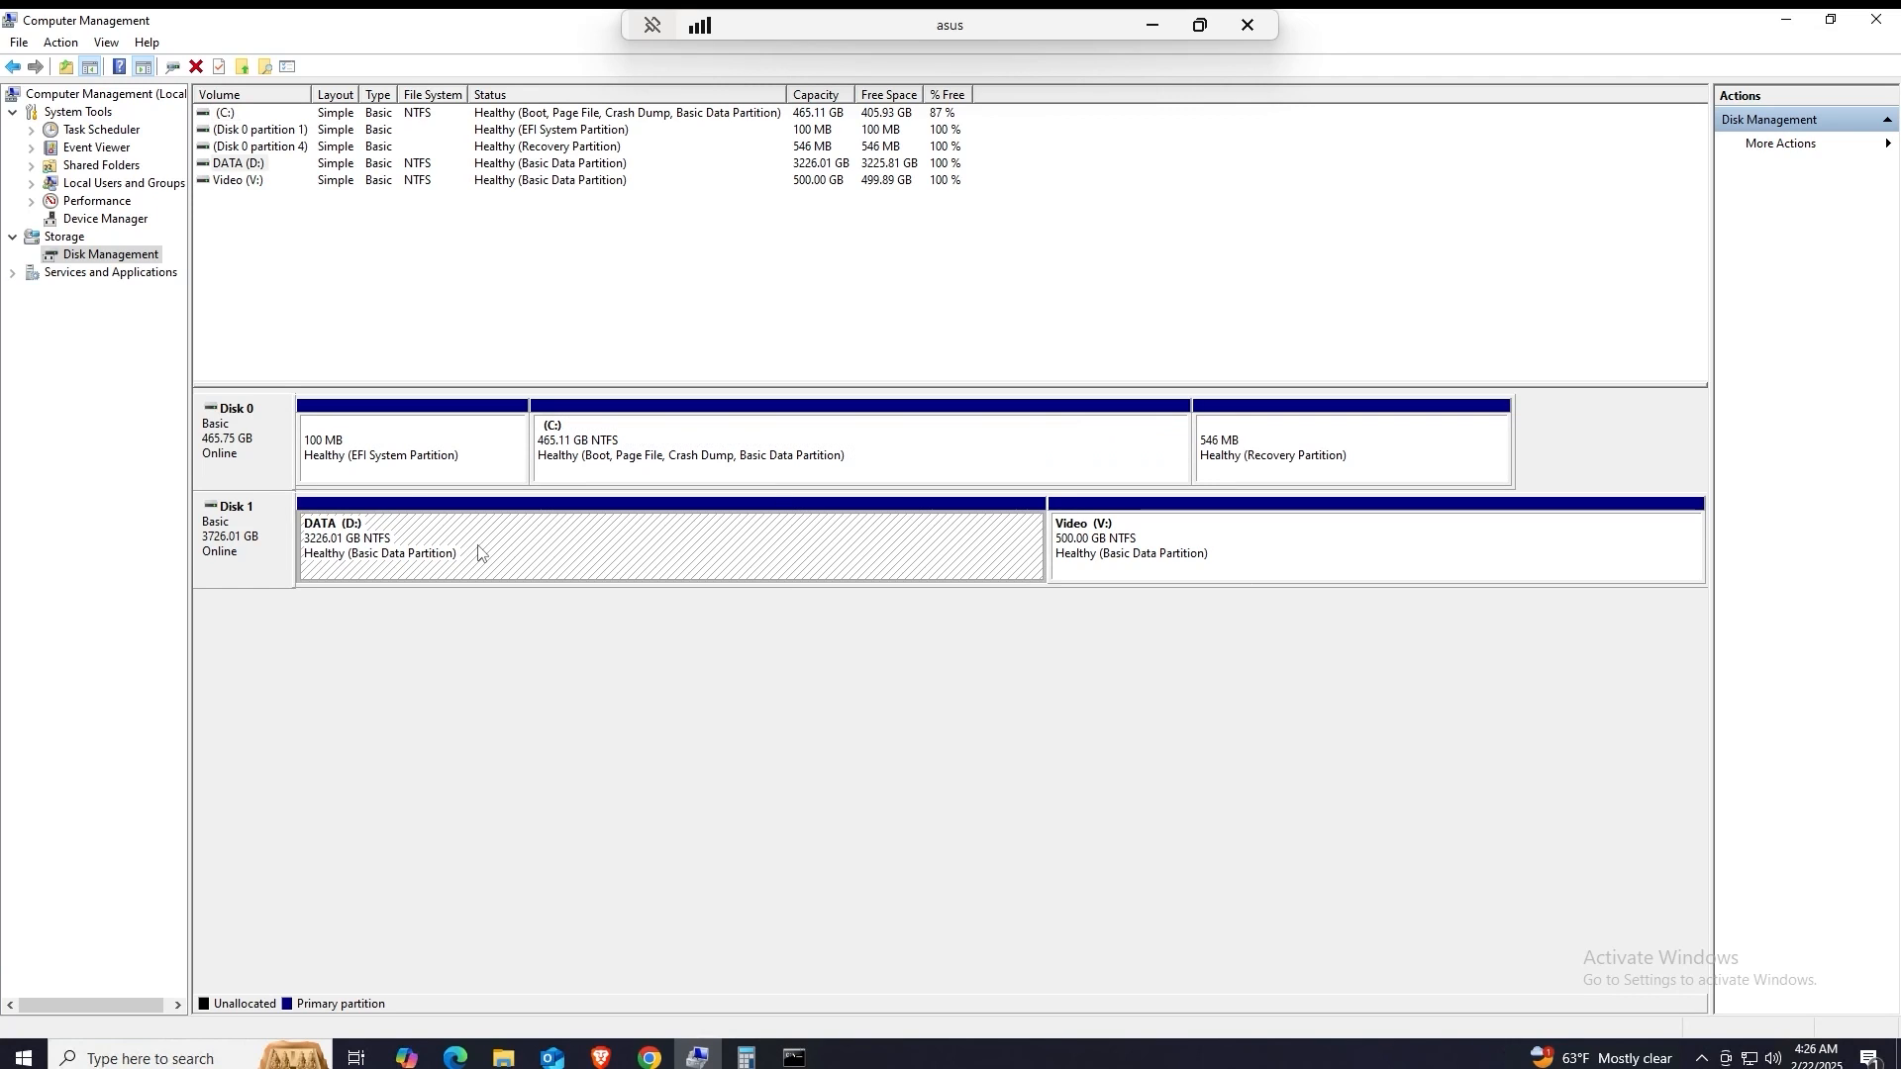
{"action": "left_click", "coordinate": [479, 674]}
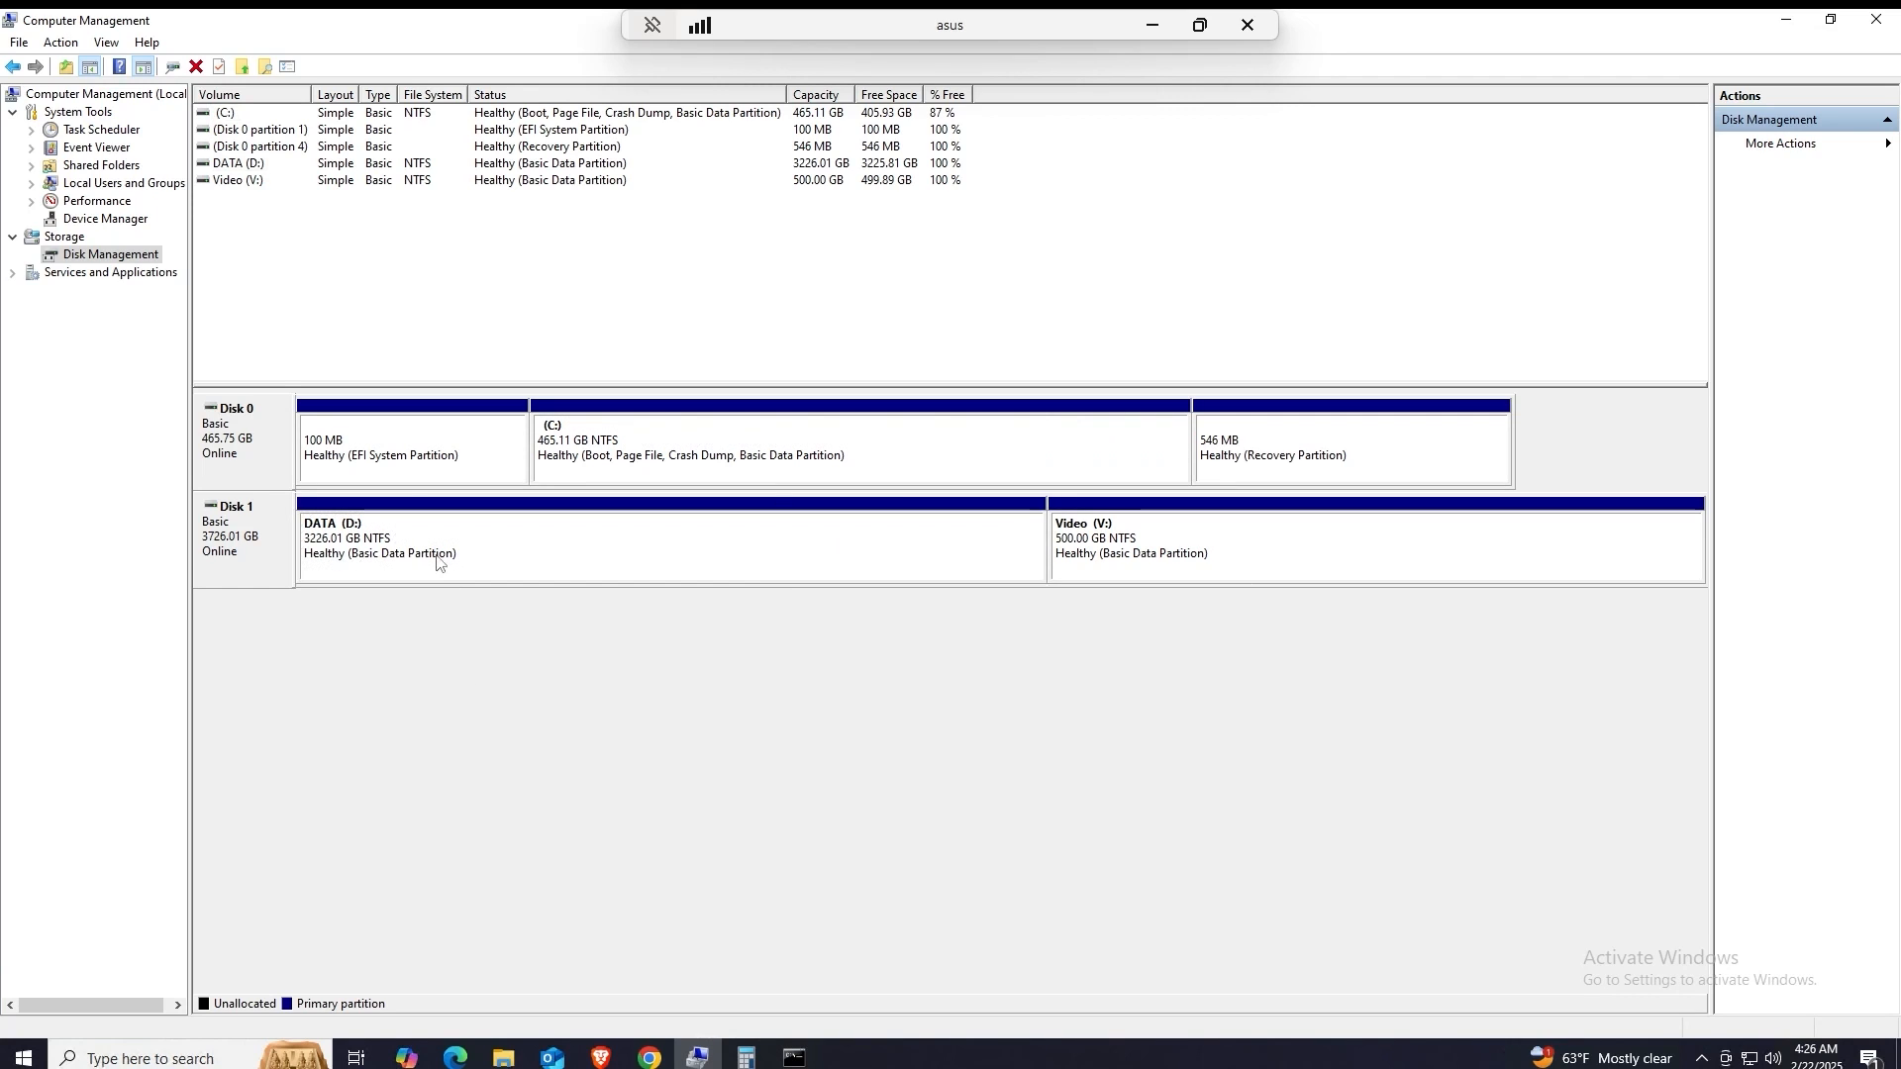
{"action": "left_click", "coordinate": [434, 553]}
{"action": "left_click", "coordinate": [154, 543]}
{"action": "left_click", "coordinate": [251, 551]}
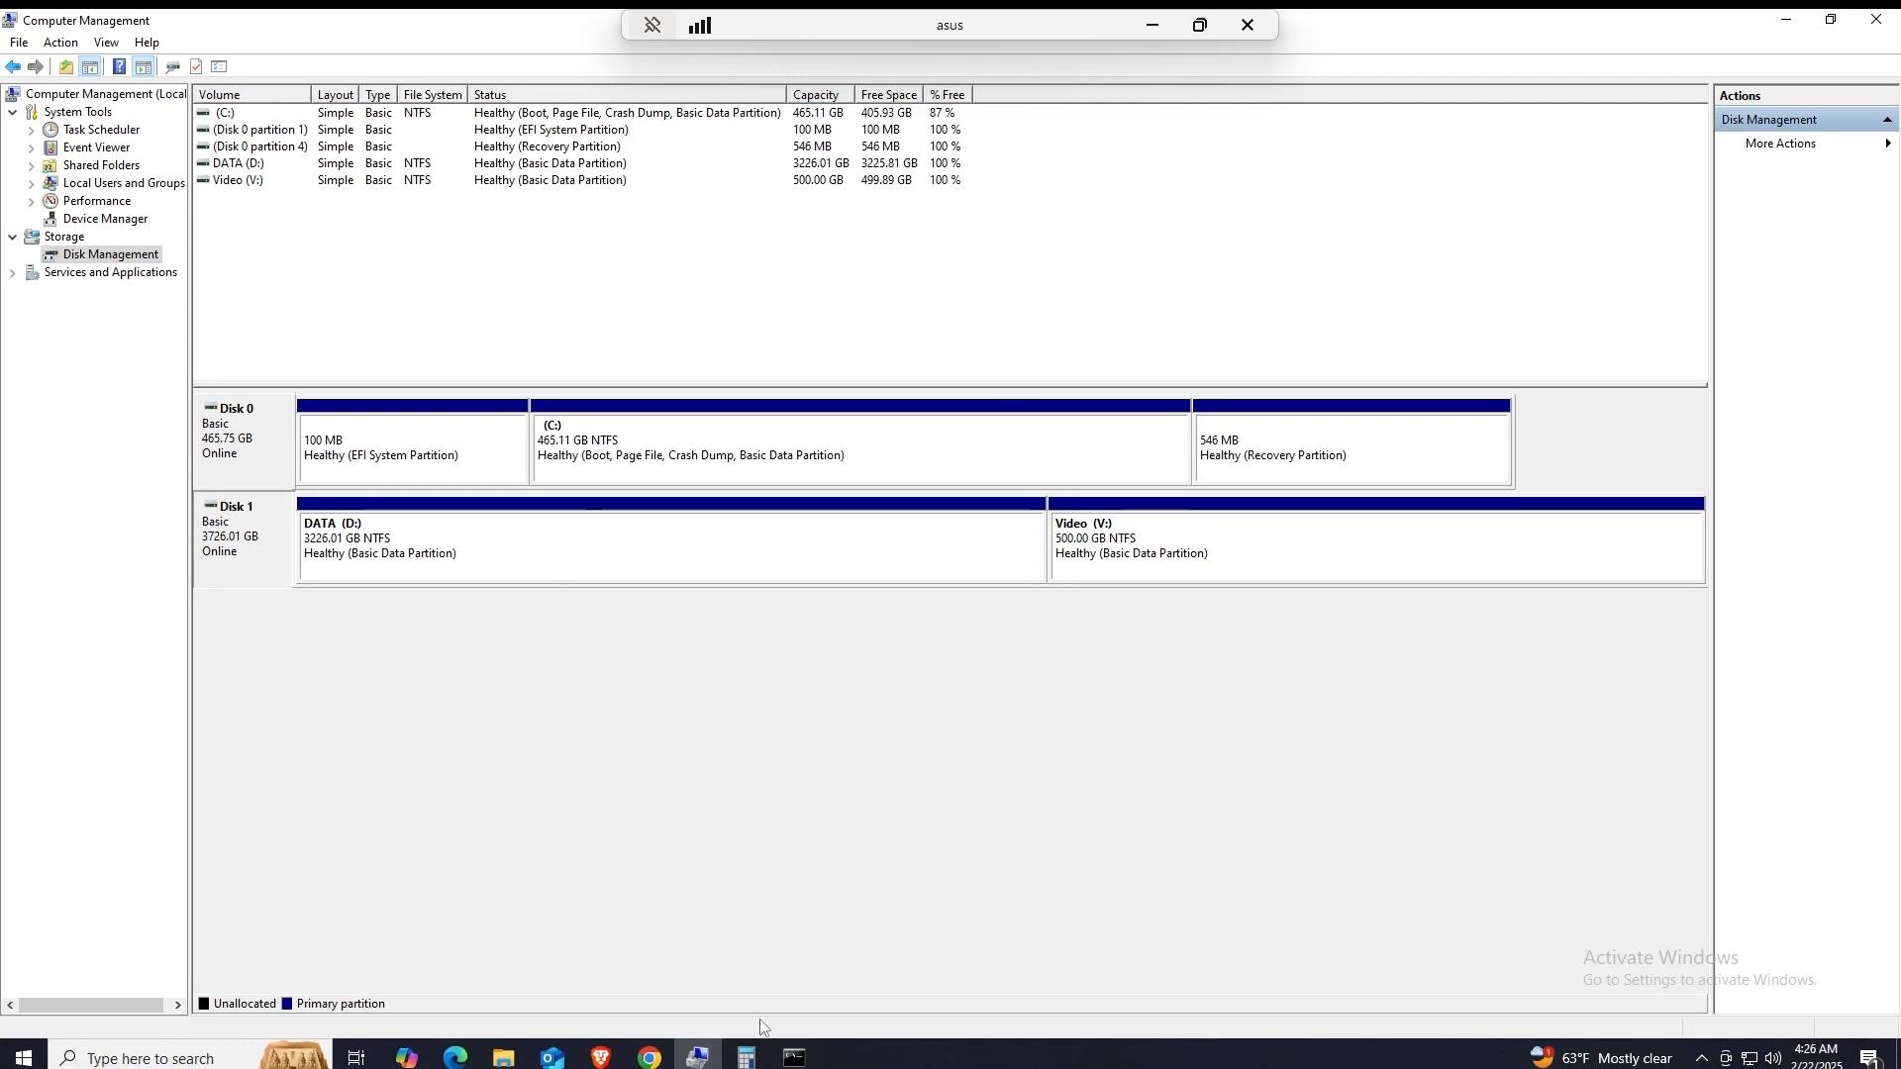
{"action": "left_click", "coordinate": [795, 1057]}
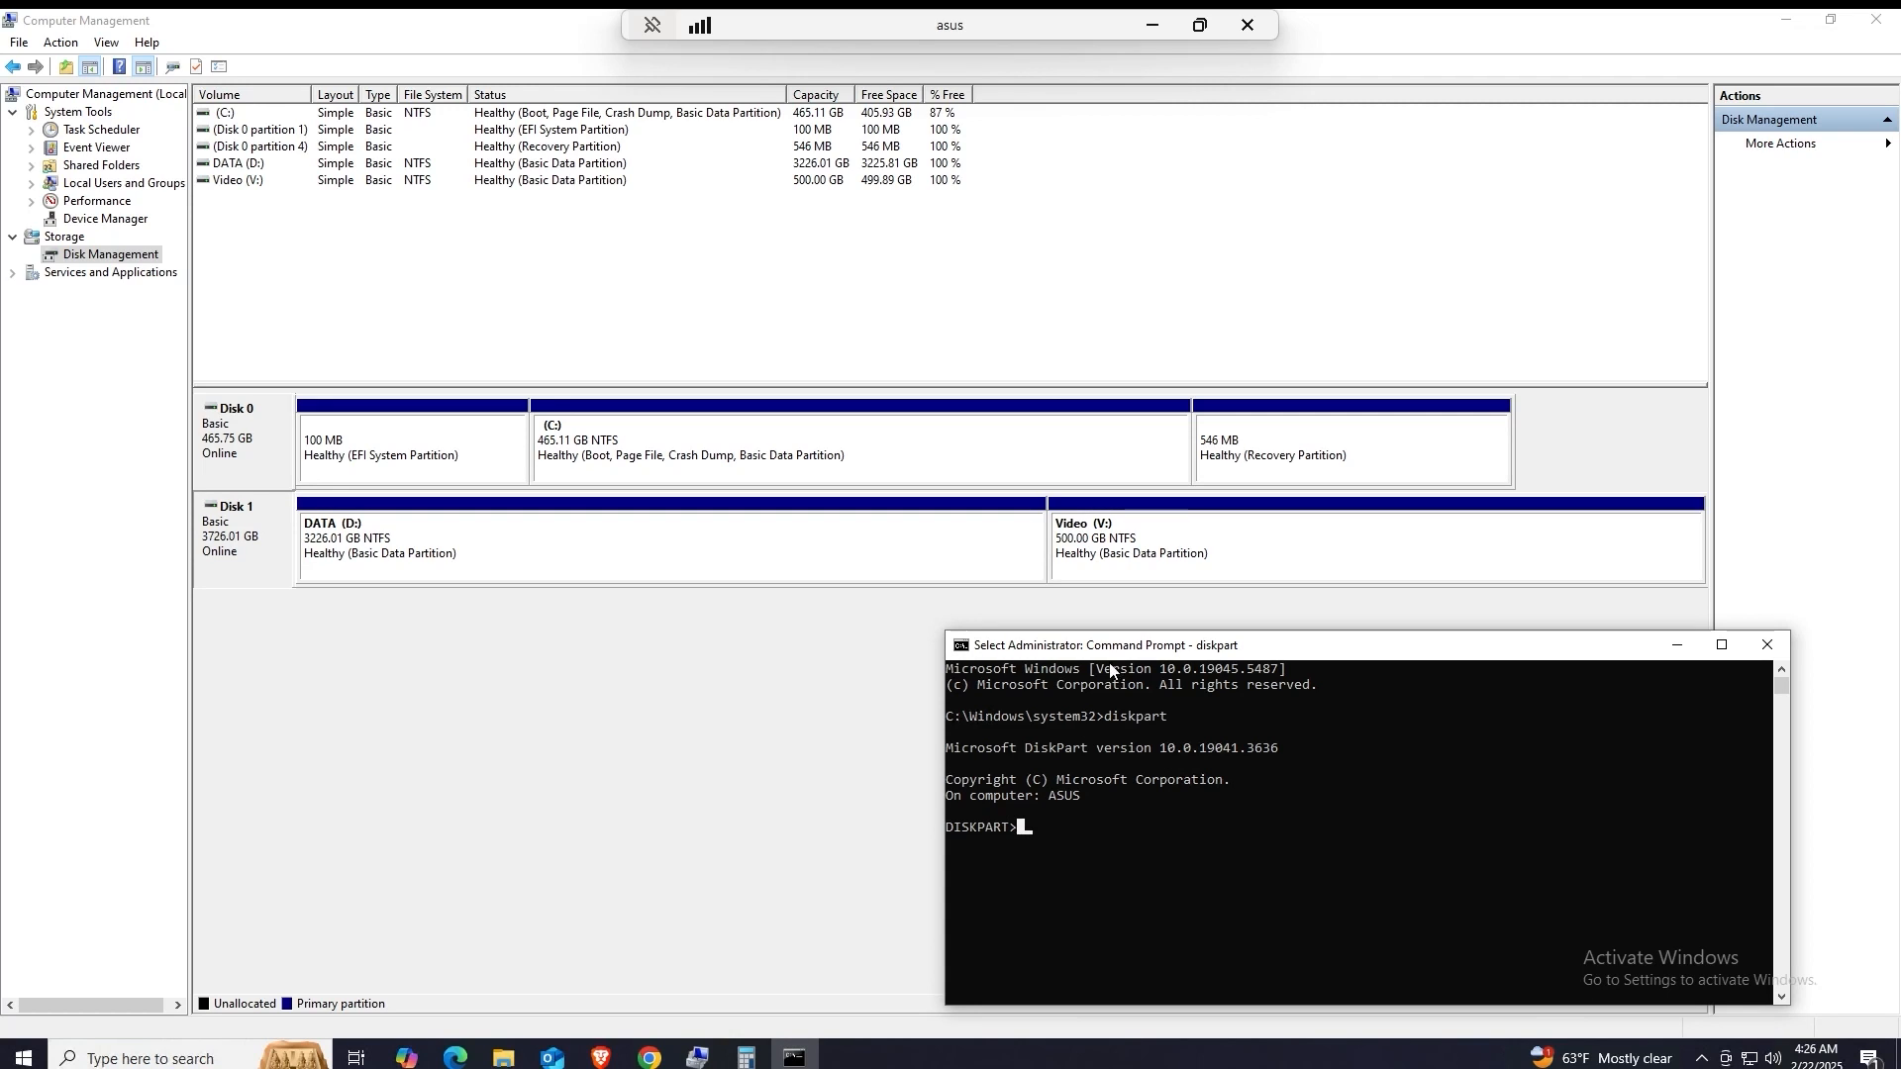
{"action": "left_click_drag", "start_coordinate": [1110, 658], "coordinate": [1096, 628]}
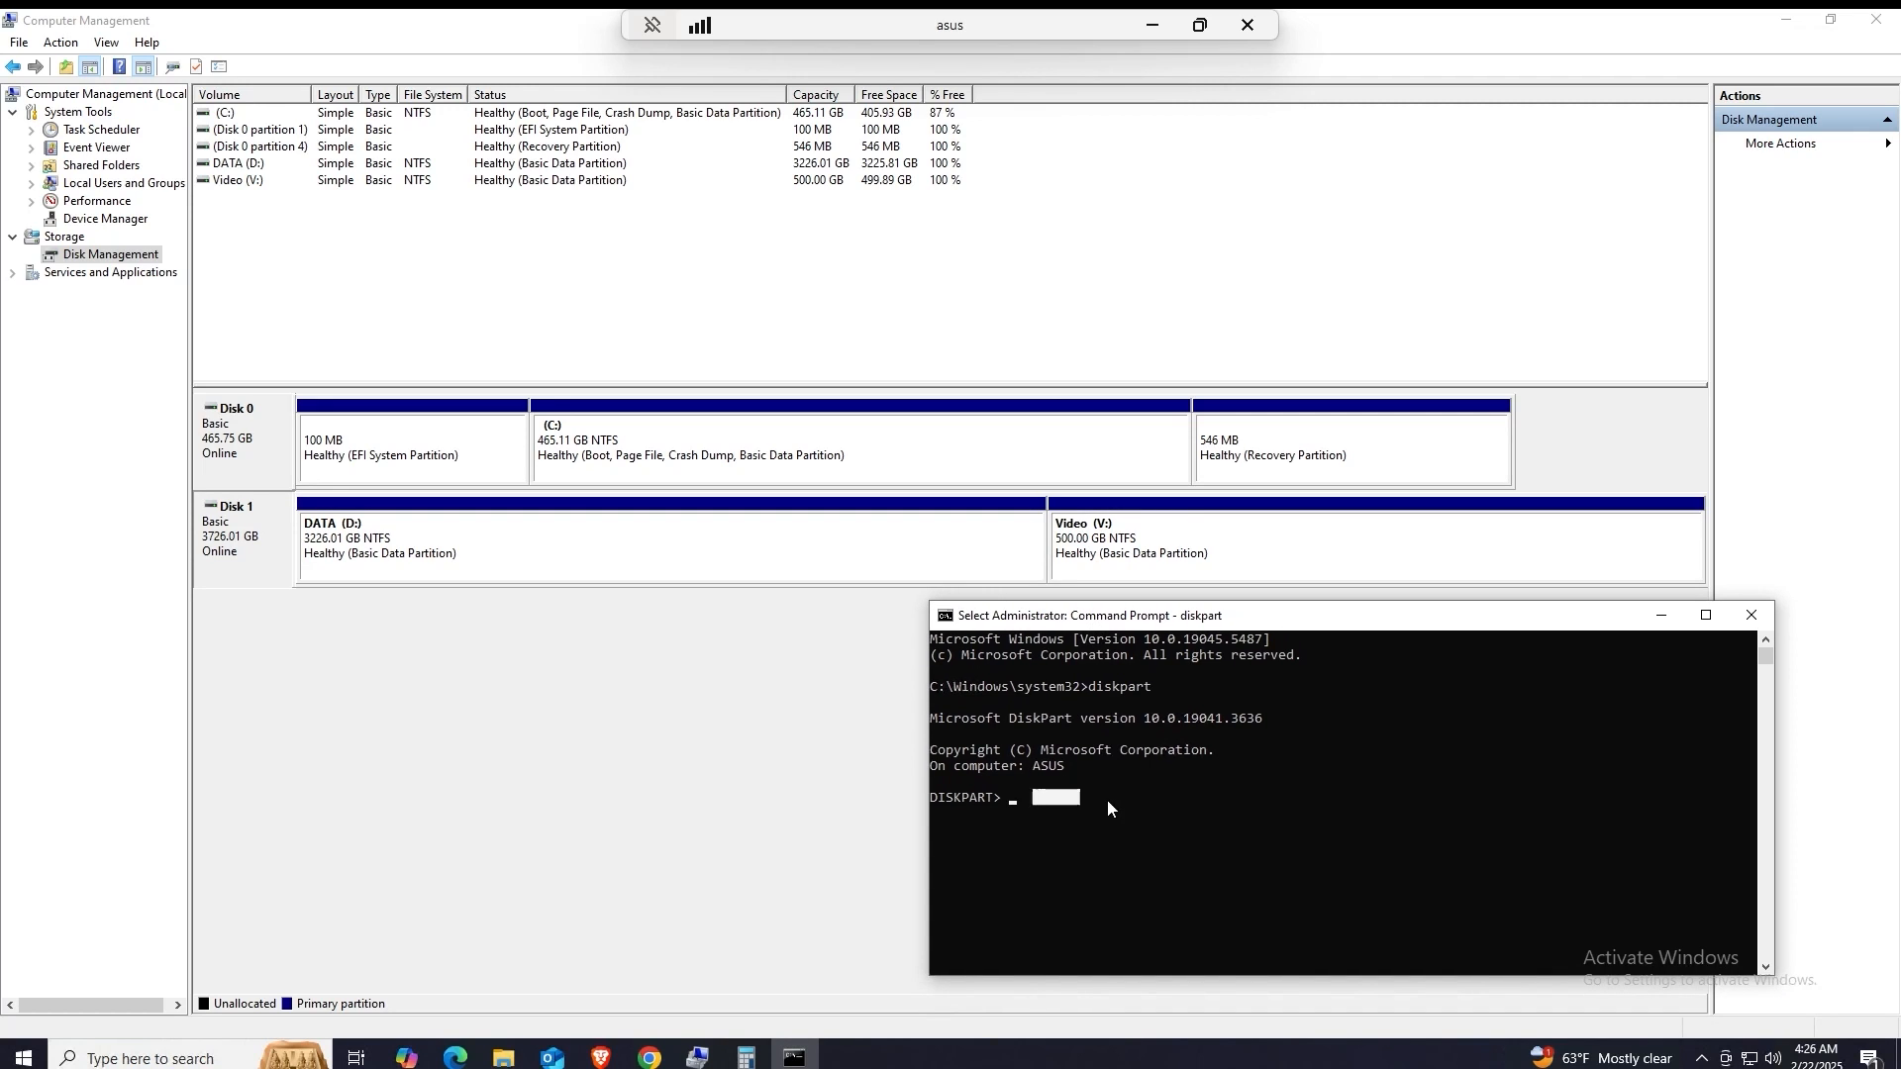
{"action": "left_click_drag", "start_coordinate": [1126, 616], "coordinate": [1127, 601]}
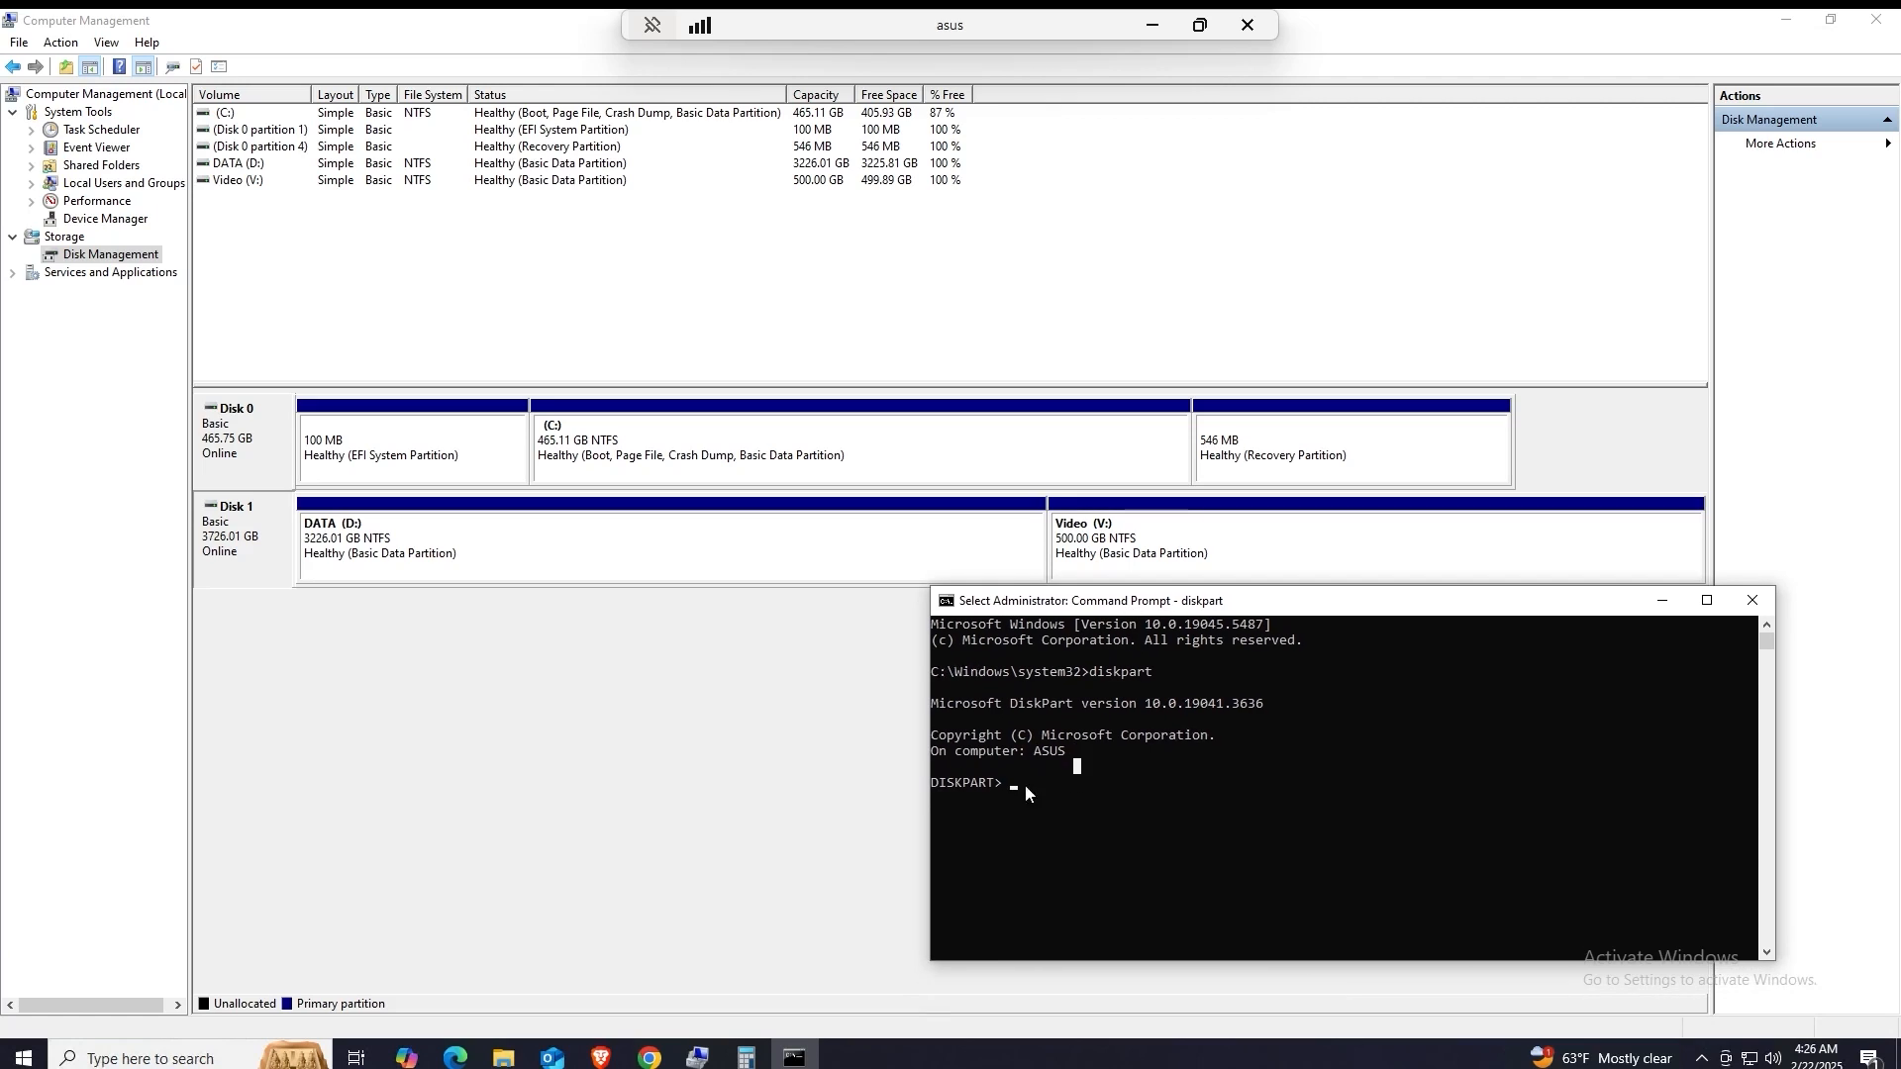
{"action": "left_click", "coordinate": [1037, 793]}
{"action": "left_click_drag", "start_coordinate": [1112, 618], "coordinate": [1067, 636]}
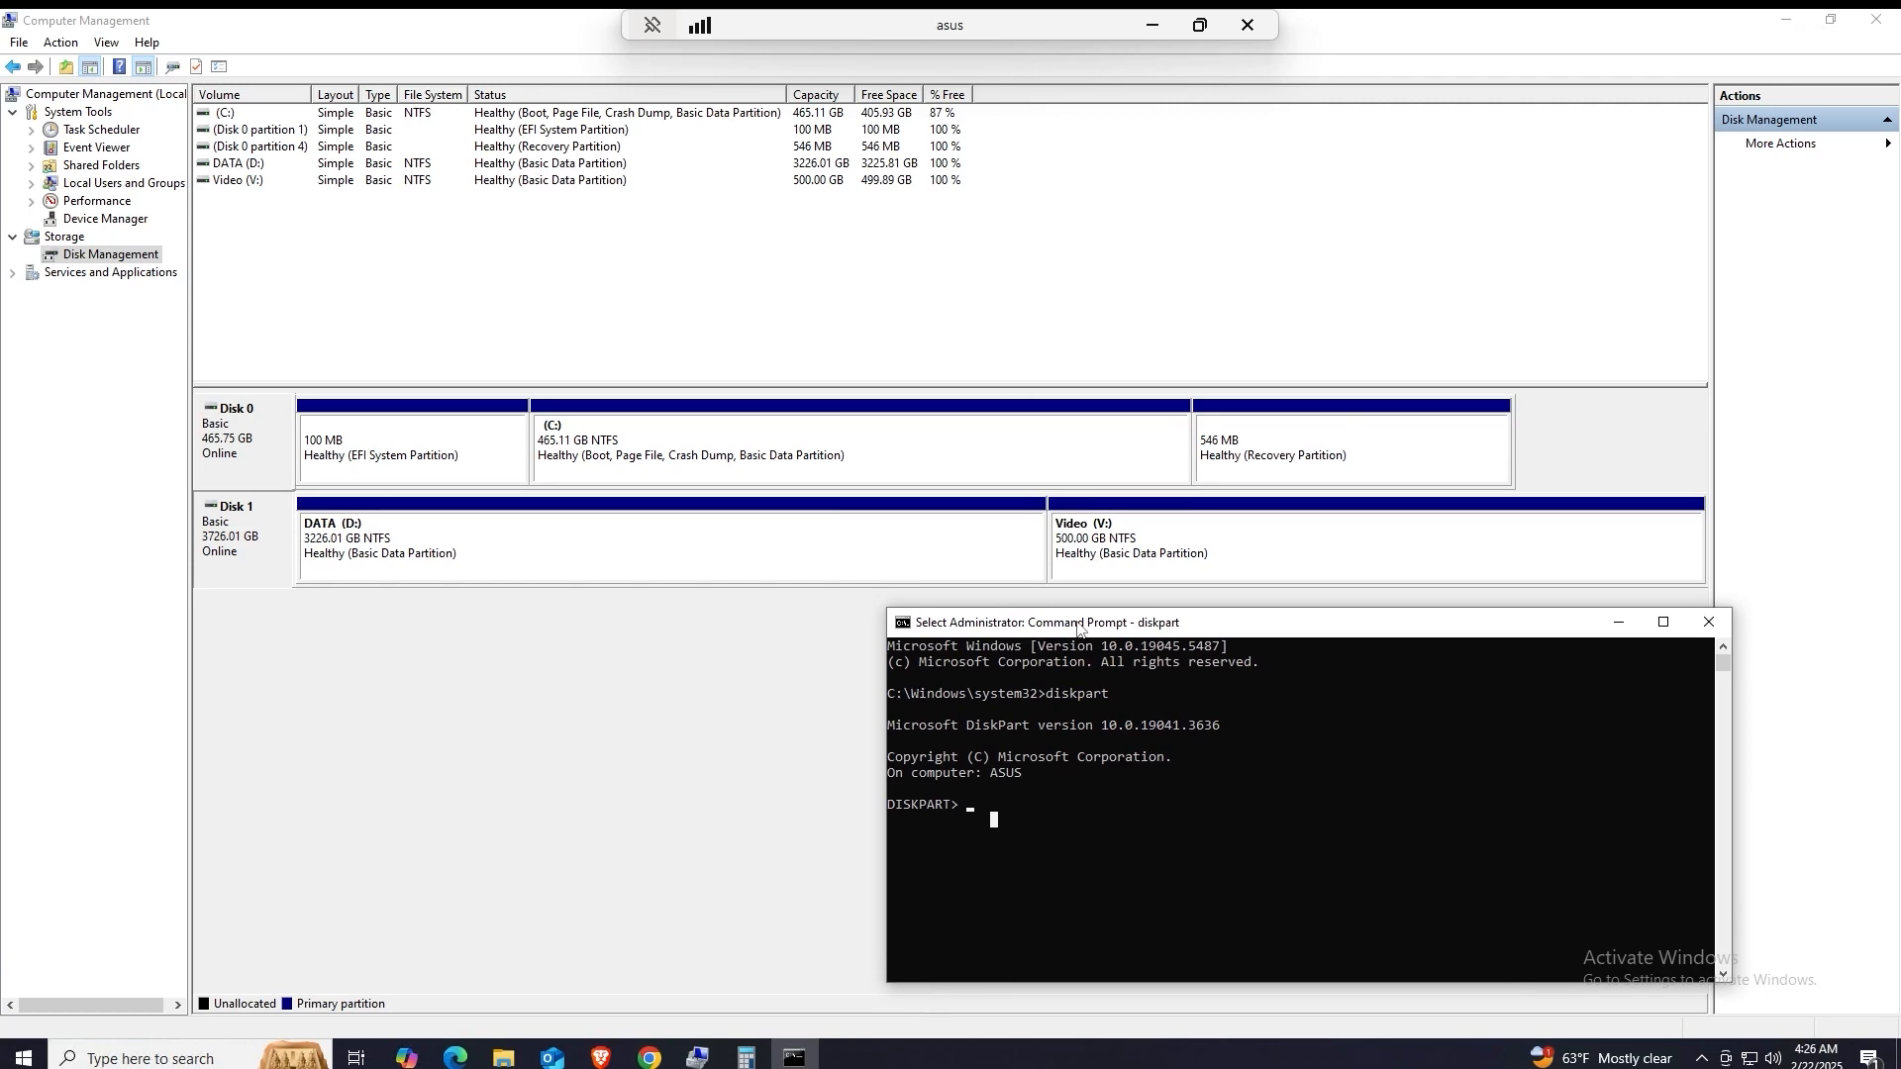
{"action": "left_click_drag", "start_coordinate": [1073, 628], "coordinate": [1036, 624]}
Step: View the device properties of Disk 1, including its policies, volumes, driver, details and events, and close them
{"action": "left_click", "coordinate": [245, 548]}
{"action": "right_click", "coordinate": [245, 548]}
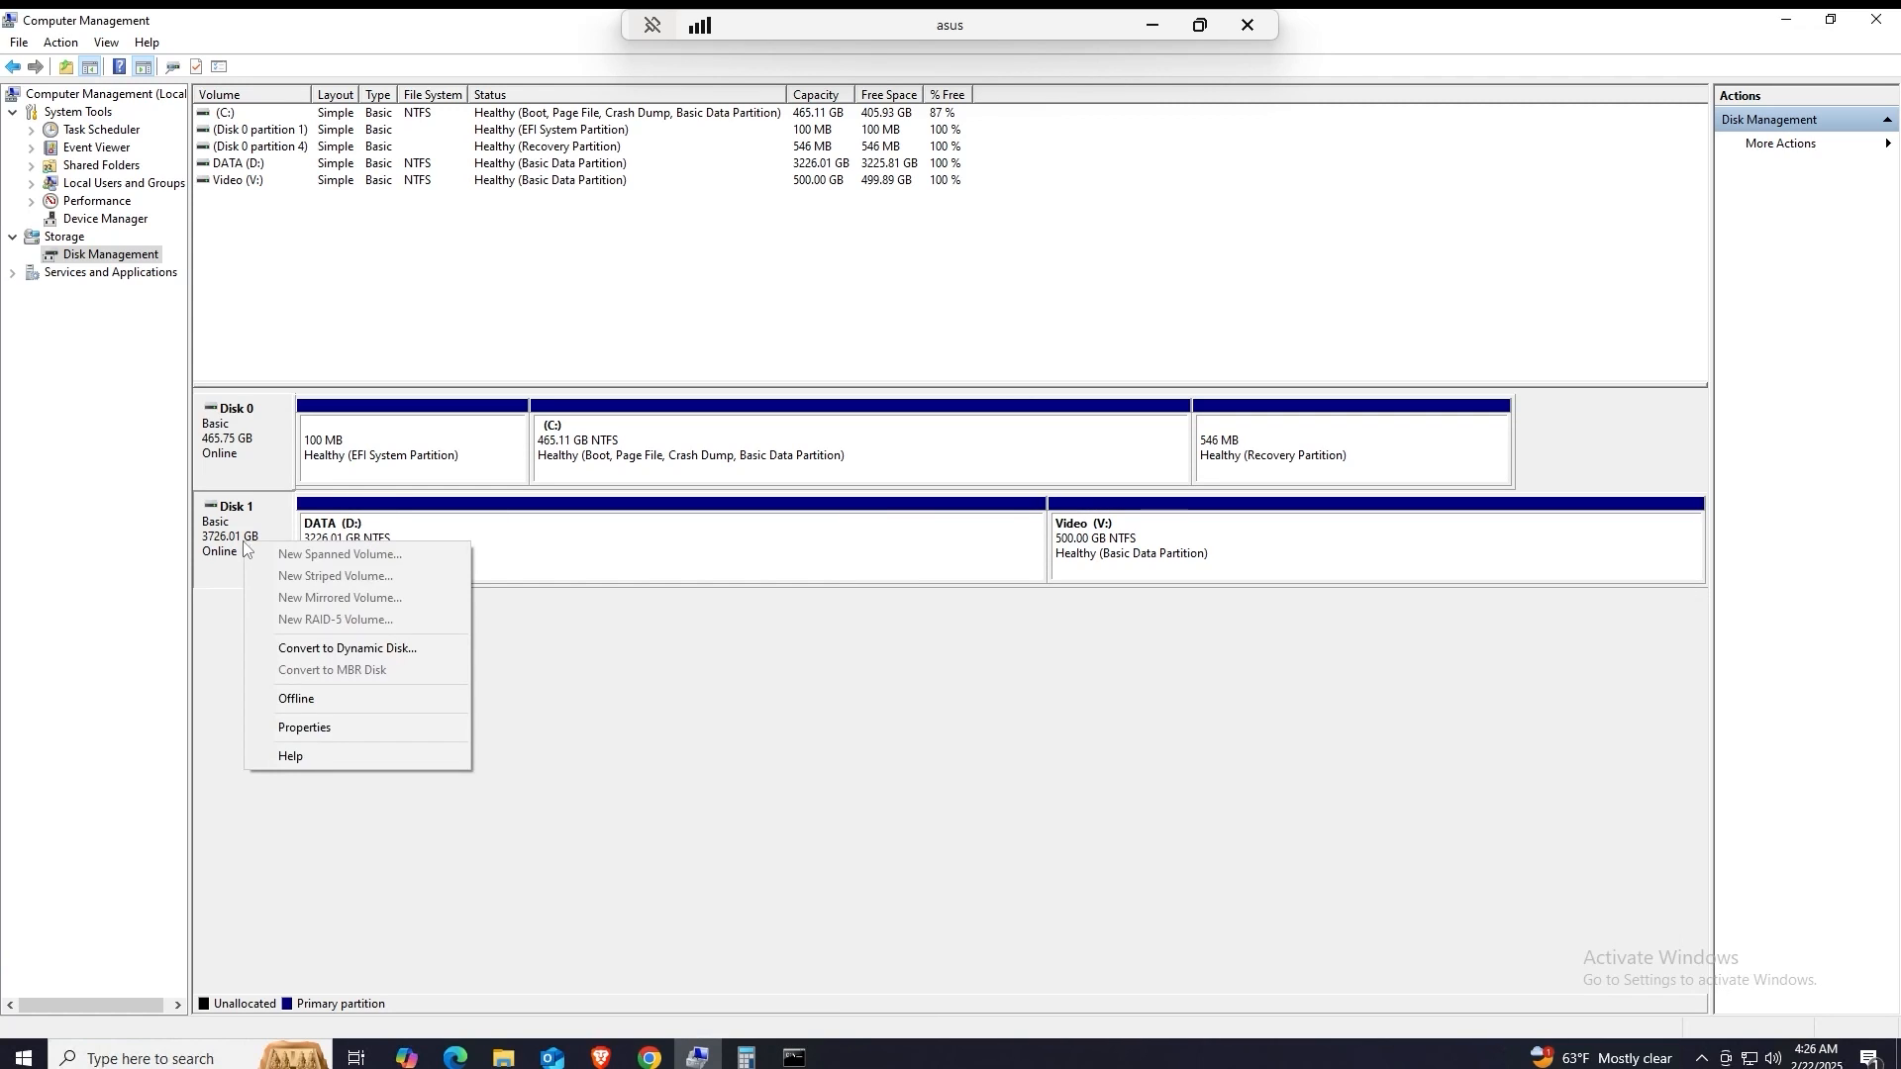
{"action": "left_click", "coordinate": [309, 728]}
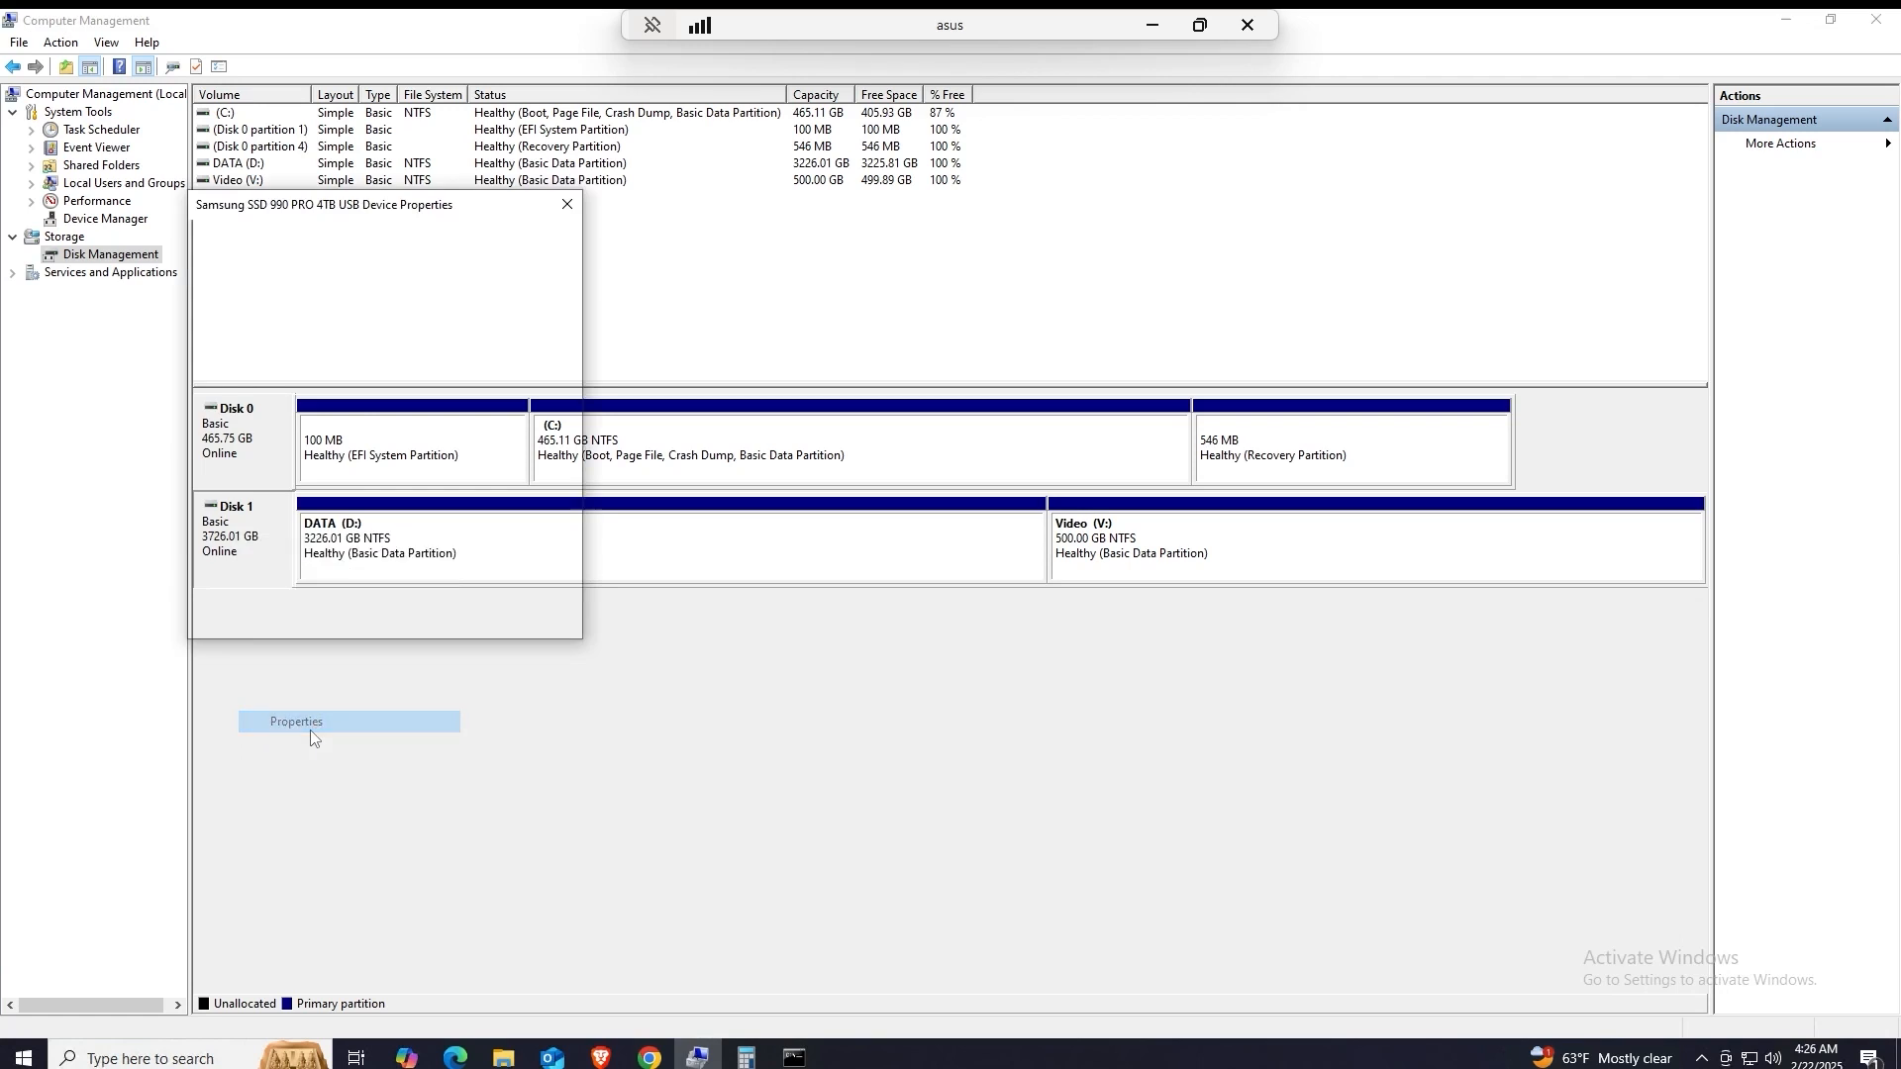
{"action": "left_click_drag", "start_coordinate": [349, 205], "coordinate": [1139, 385]}
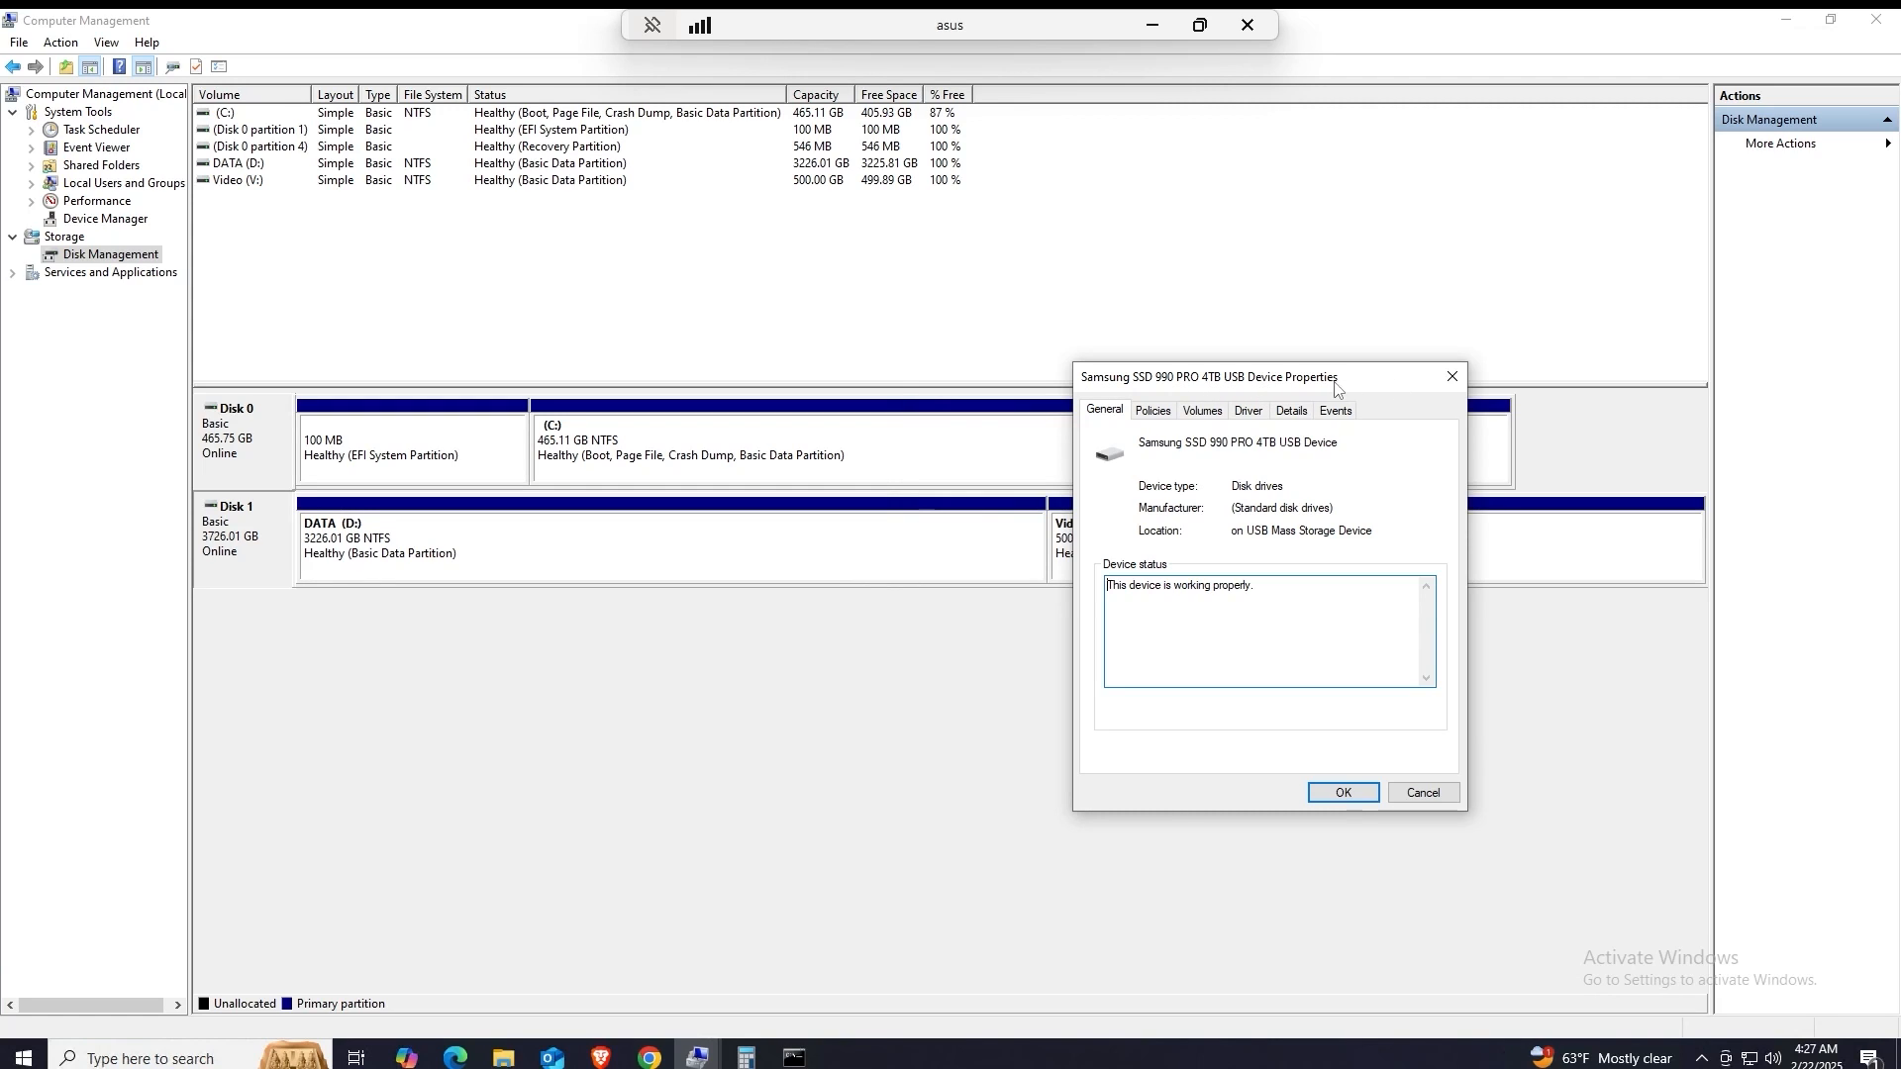
{"action": "left_click", "coordinate": [1161, 414]}
{"action": "left_click", "coordinate": [1206, 412]}
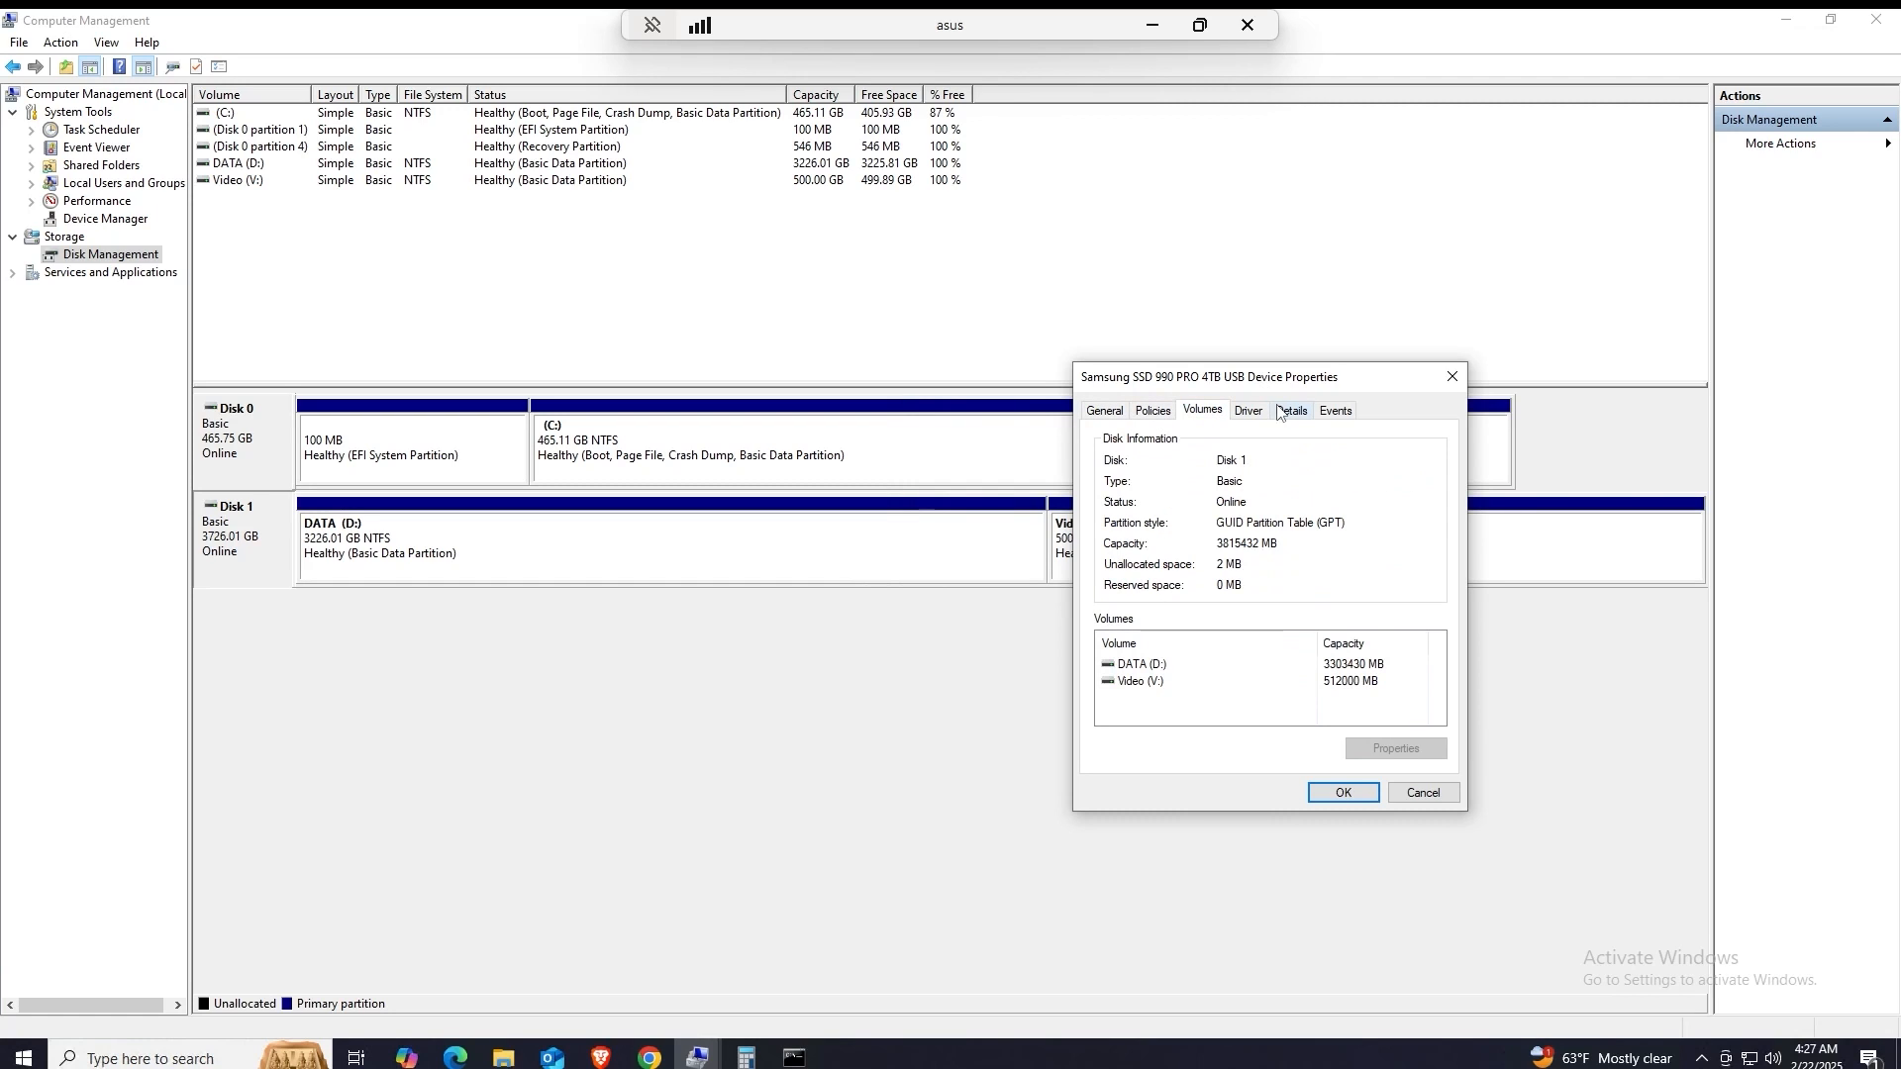
{"action": "left_click", "coordinate": [1255, 412]}
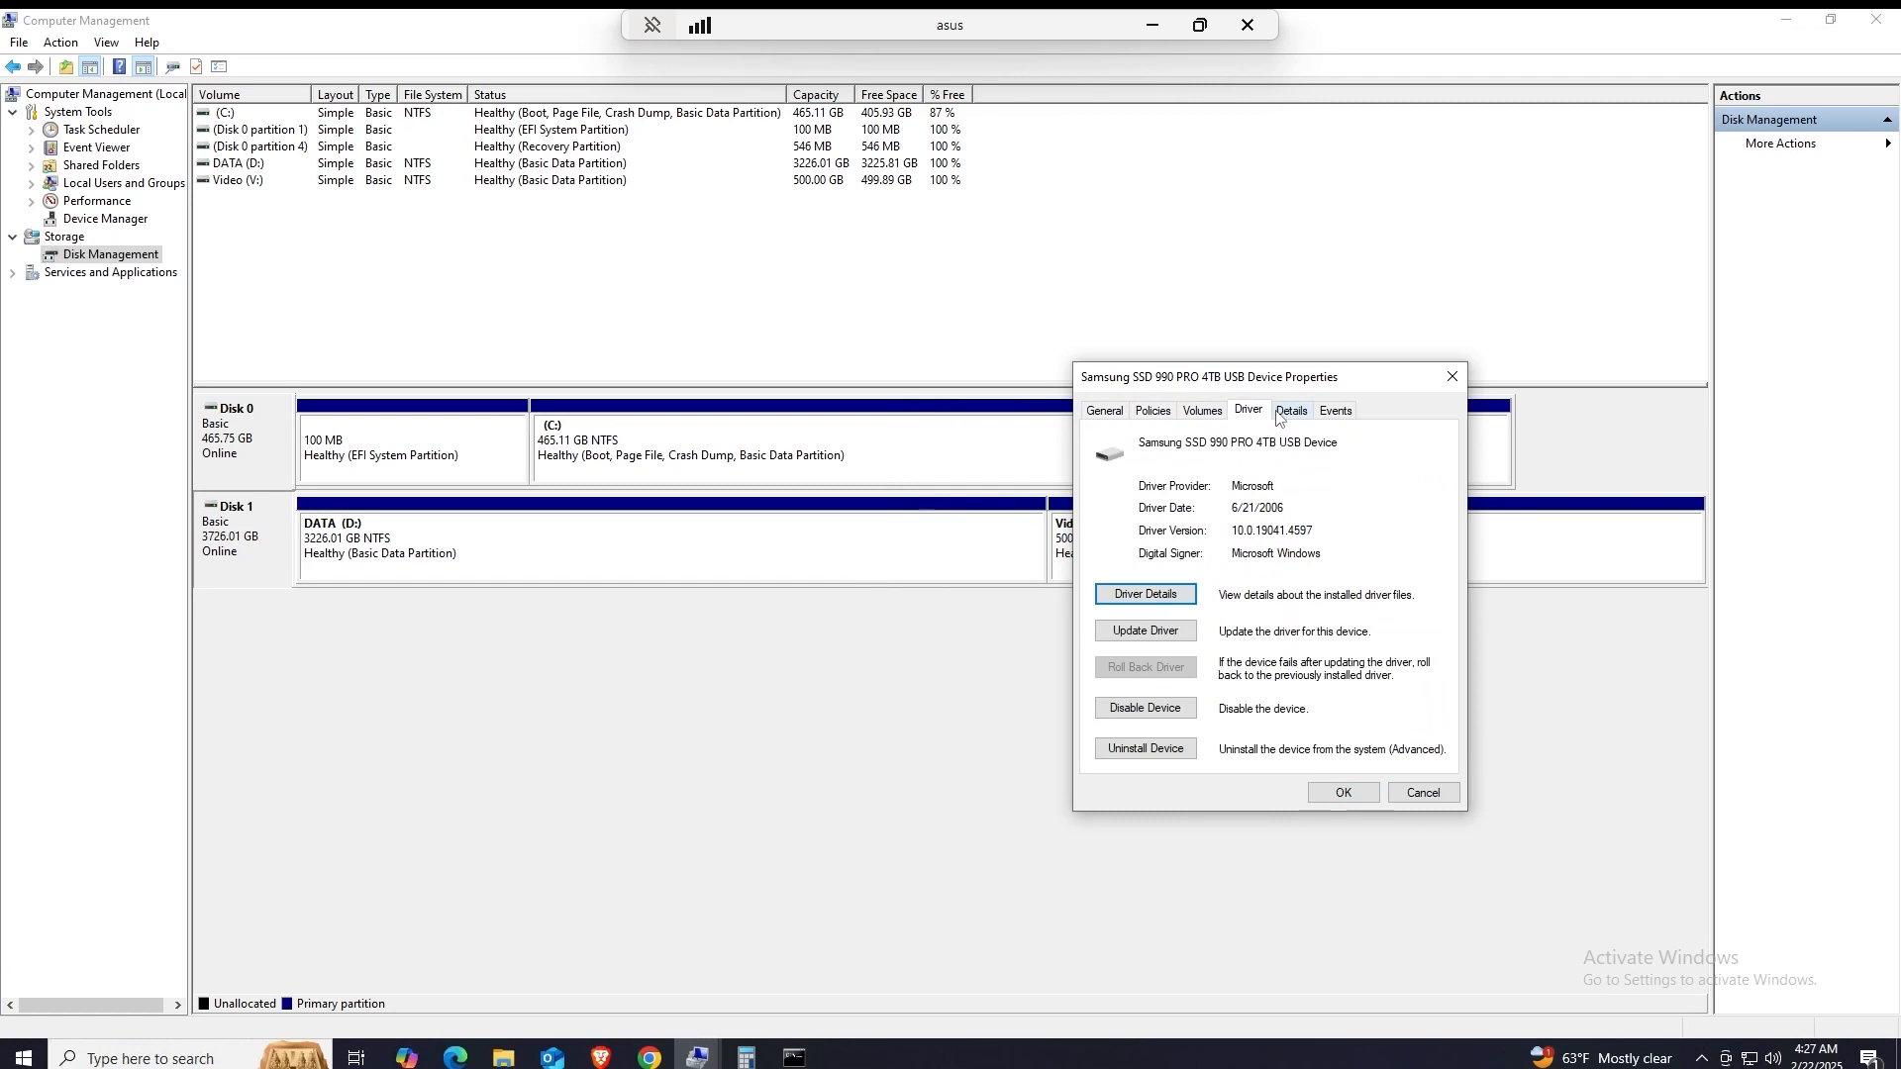
{"action": "left_click", "coordinate": [1290, 411]}
{"action": "left_click", "coordinate": [1332, 412]}
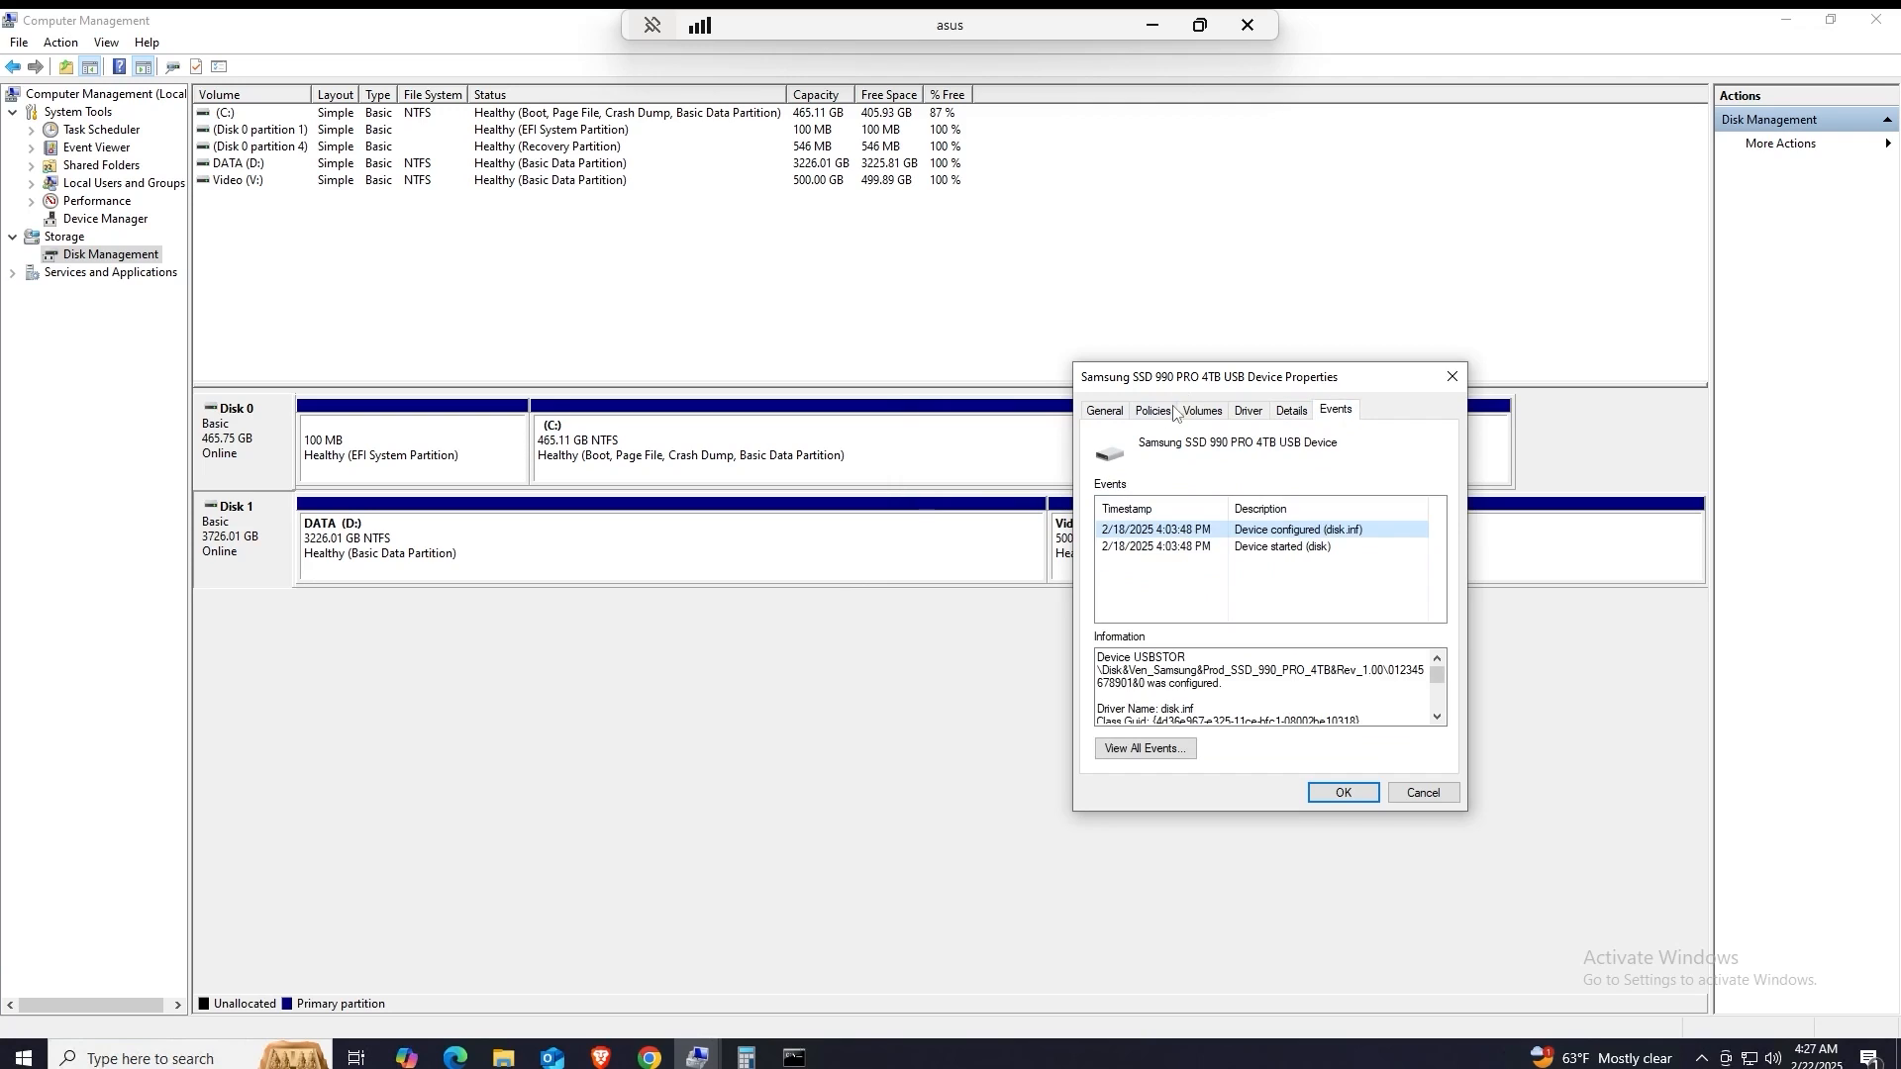
{"action": "left_click", "coordinate": [1113, 417]}
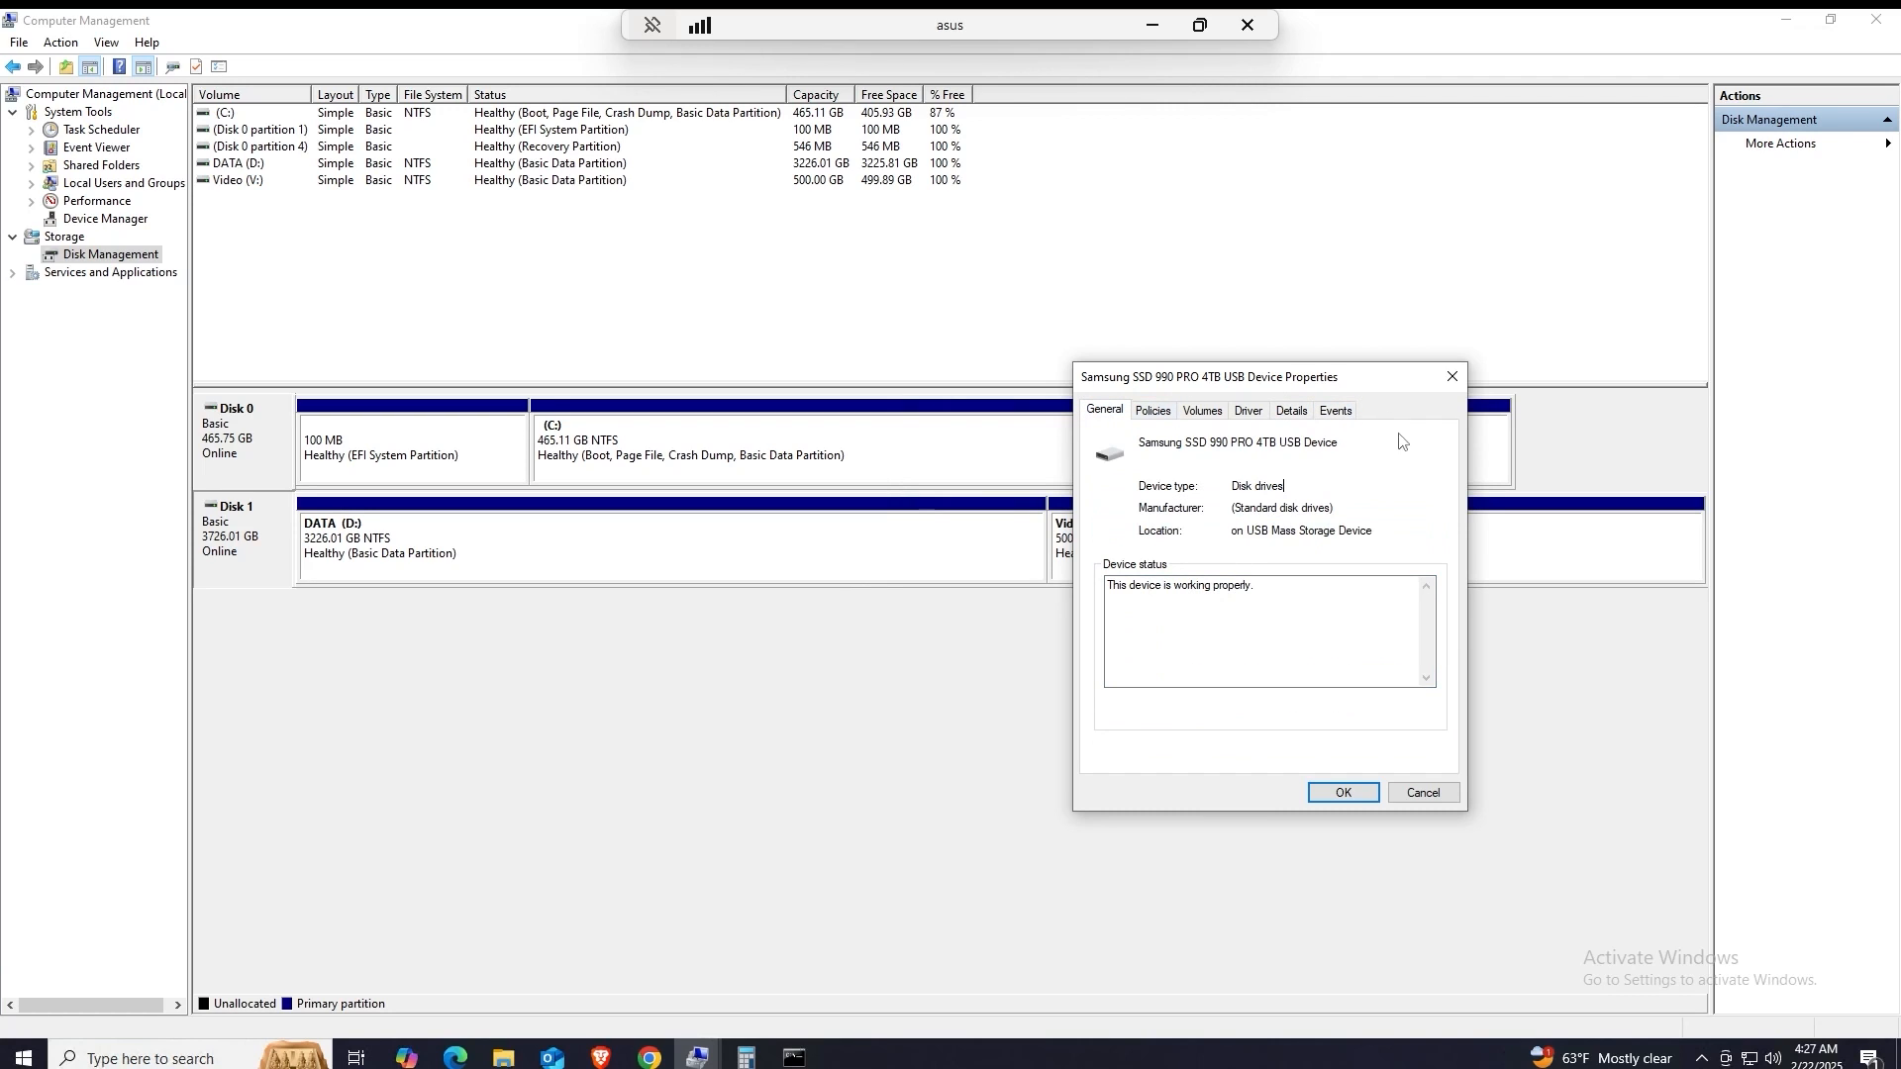
{"action": "left_click", "coordinate": [1347, 792]}
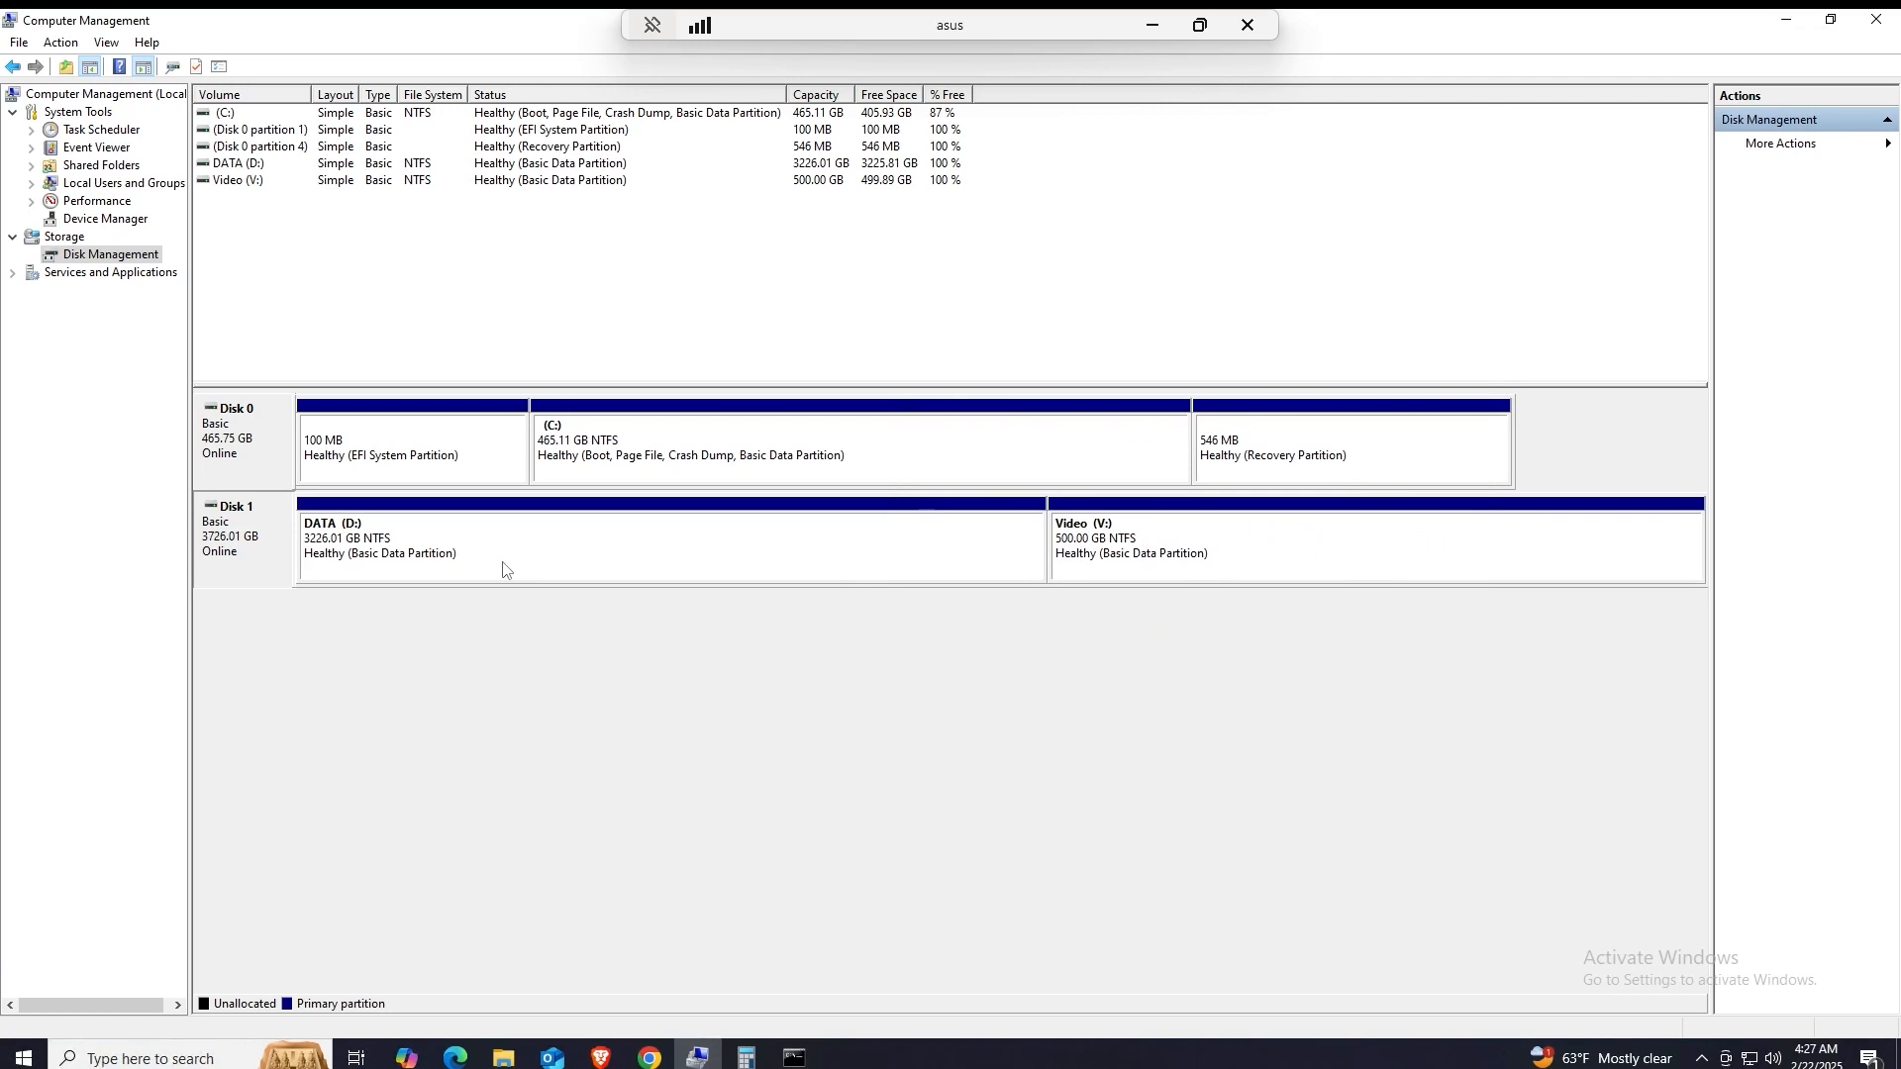
Step: Return to the DiskPart session in Command Prompt and run "select disk 1"
{"action": "left_click", "coordinate": [795, 1058]}
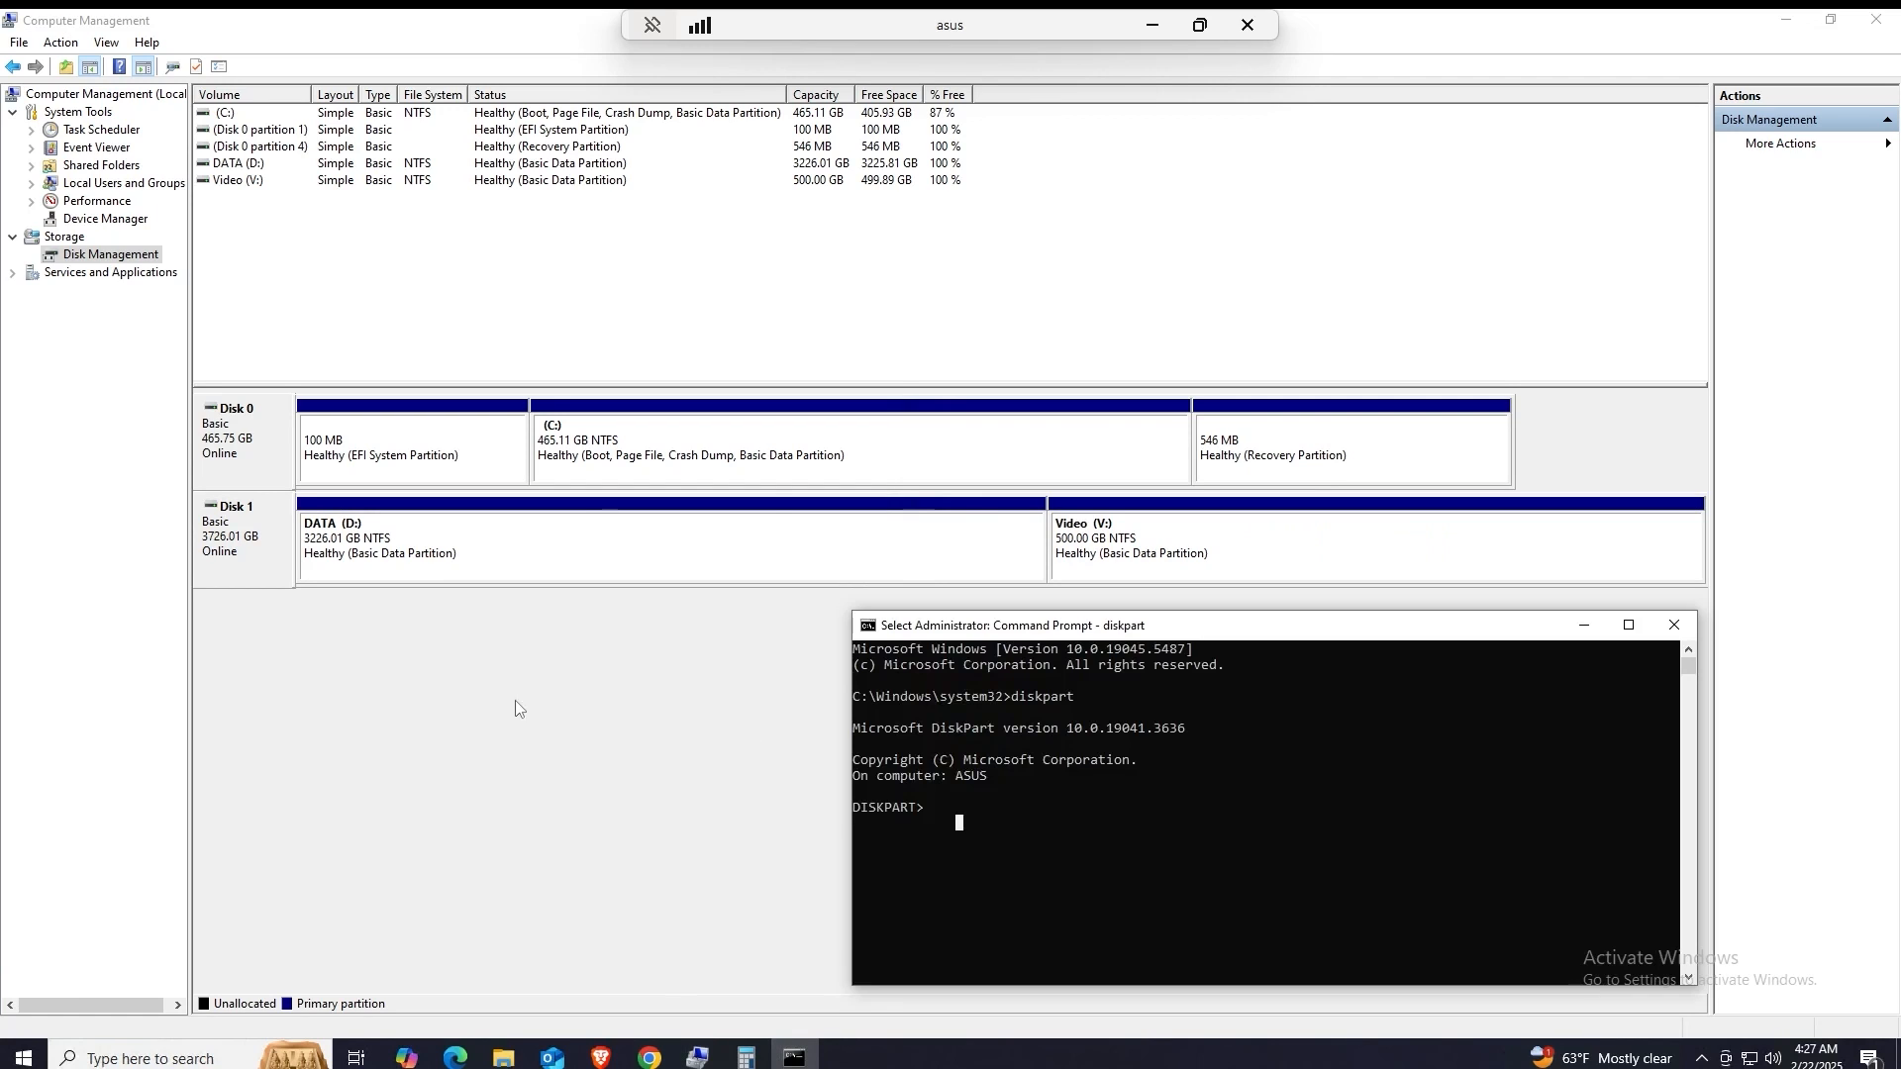
{"action": "left_click_drag", "start_coordinate": [1228, 618], "coordinate": [1223, 390]}
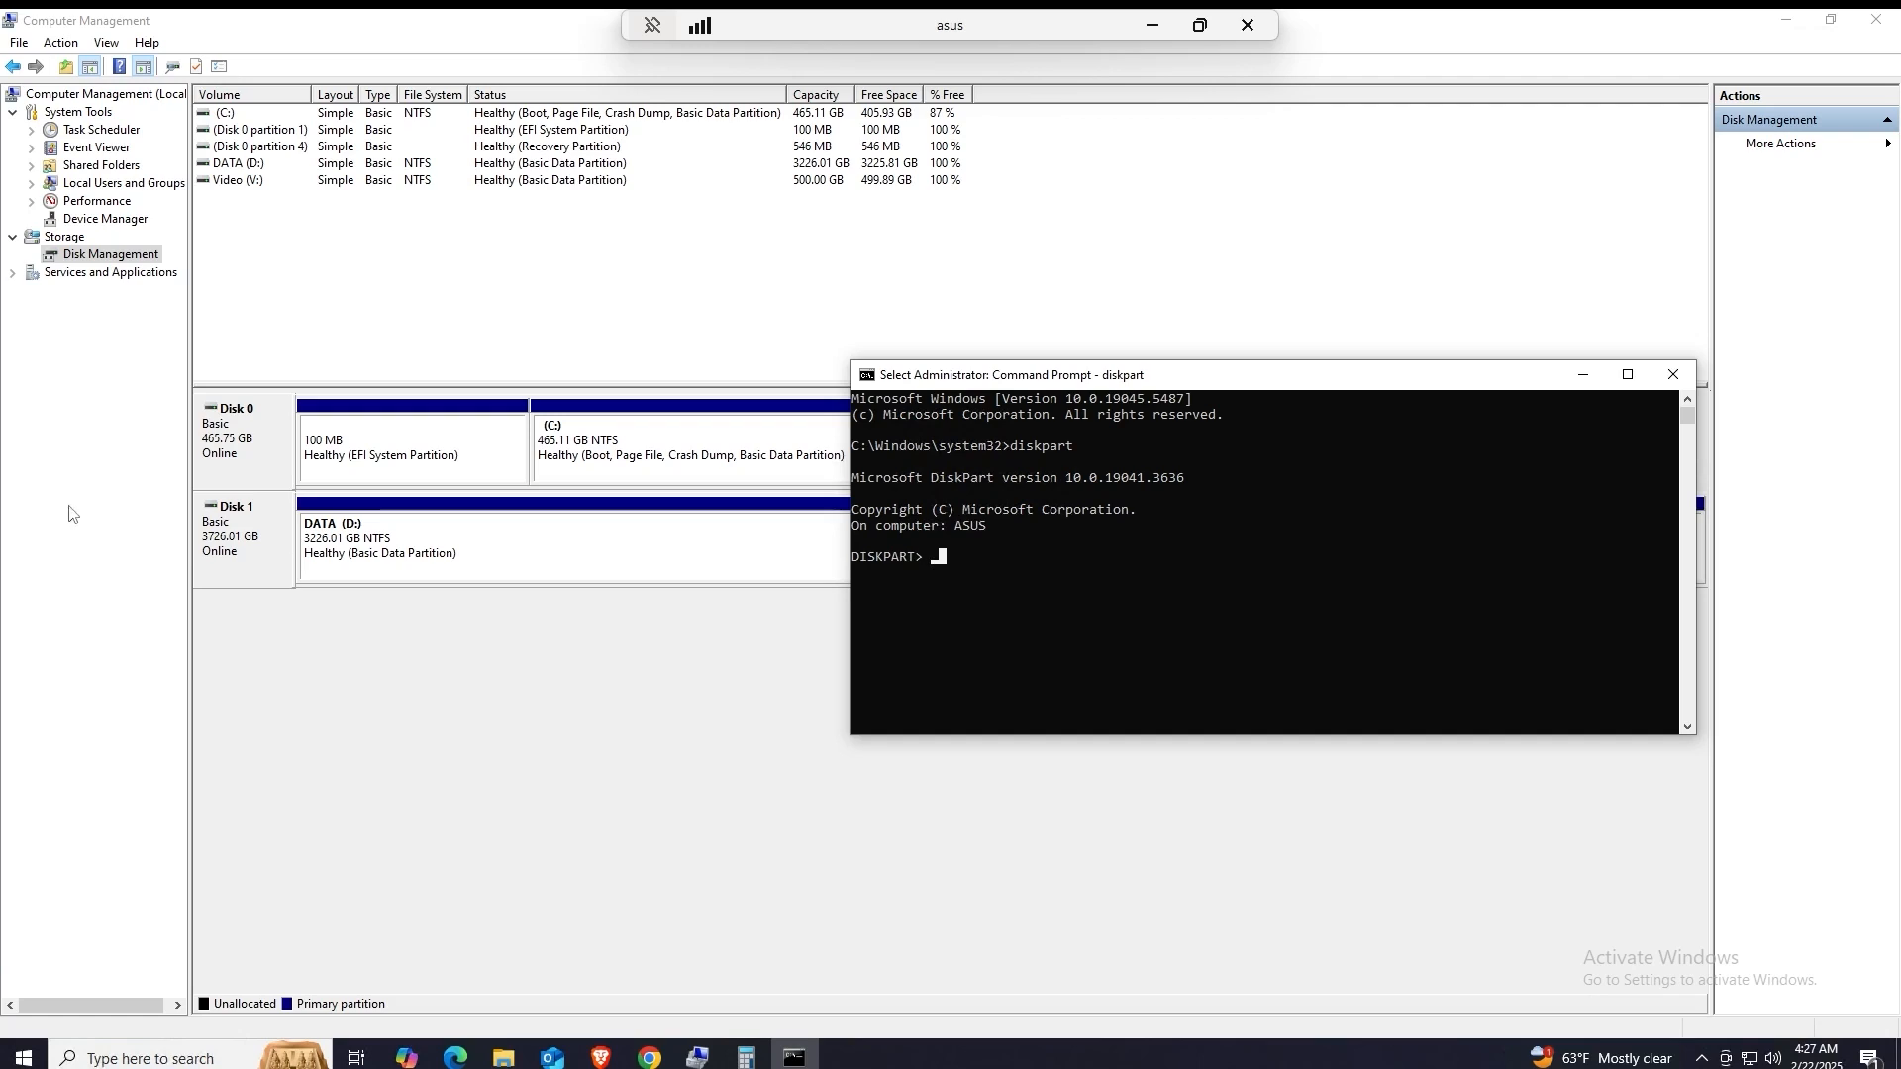
{"action": "left_click", "coordinate": [1132, 579]}
{"action": "type", "text": "se"}
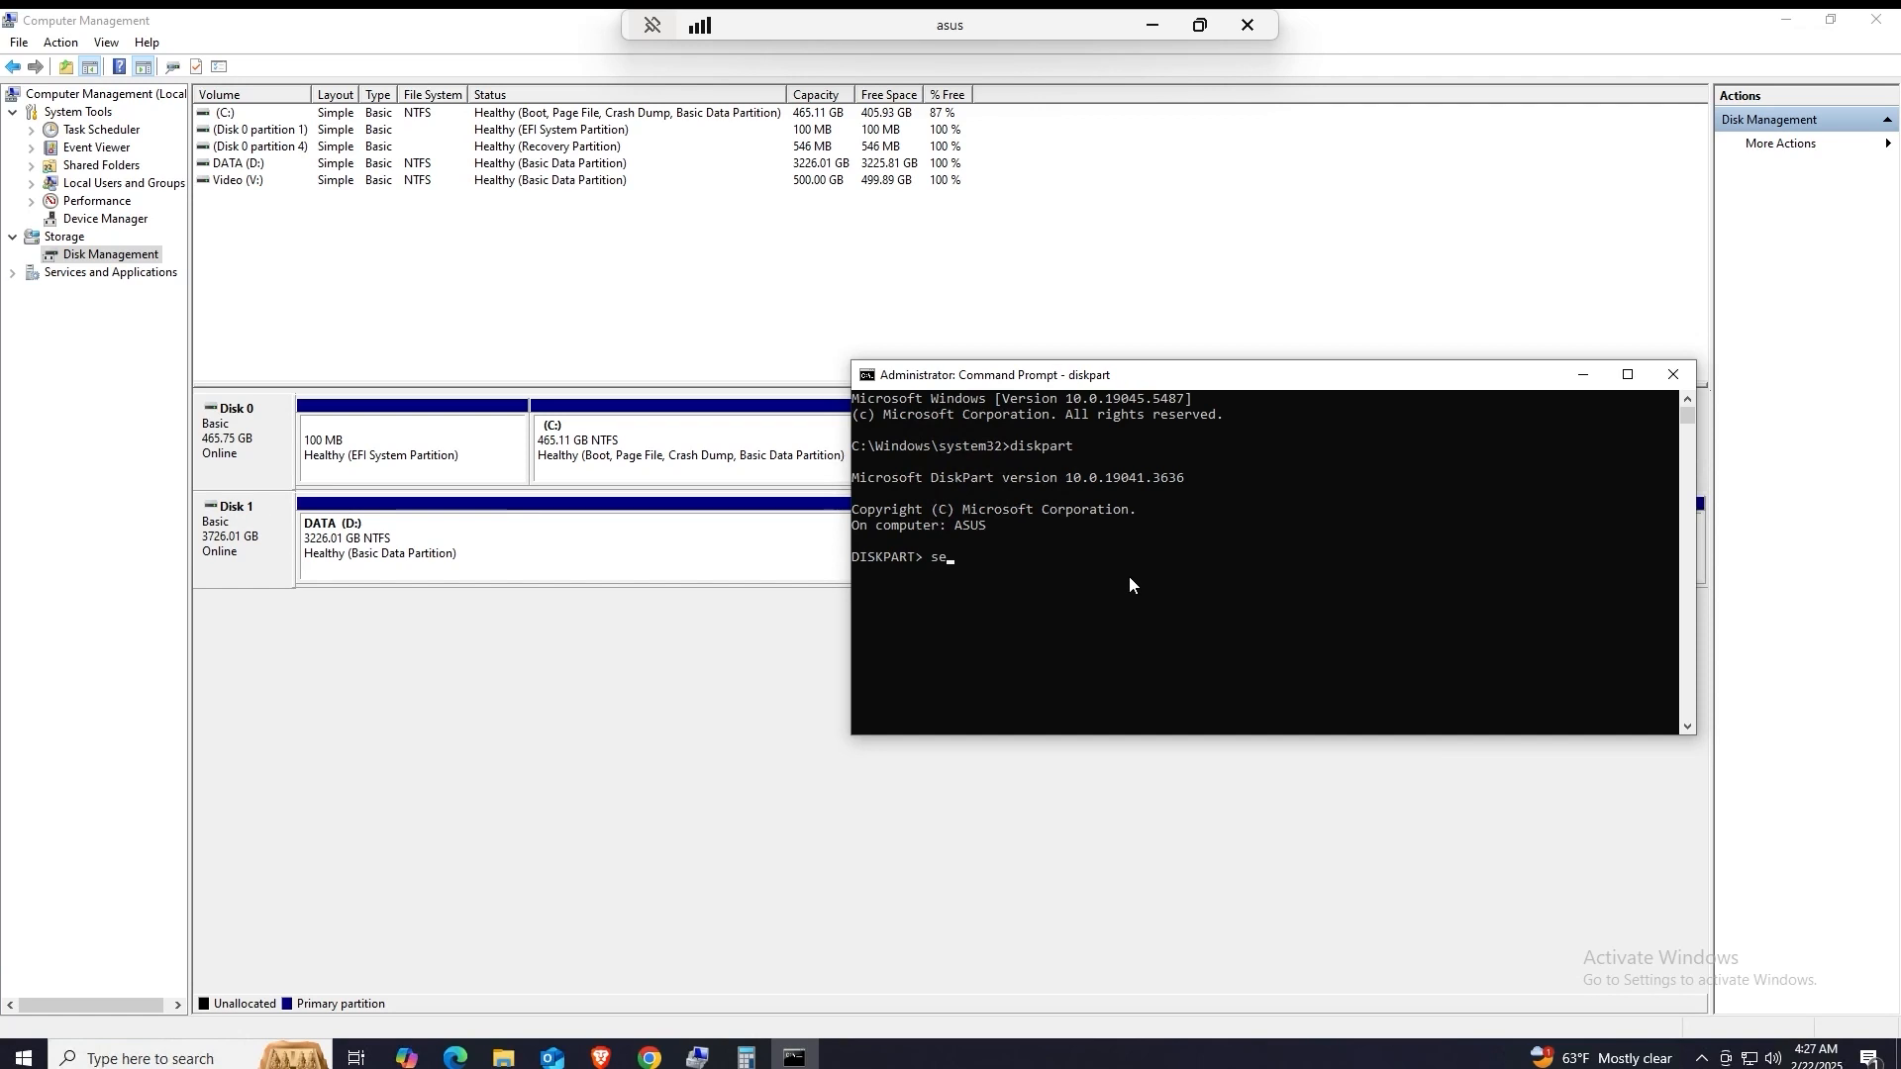
{"action": "type", "text": "lect disk 1"}
{"action": "key", "text": "Return"}
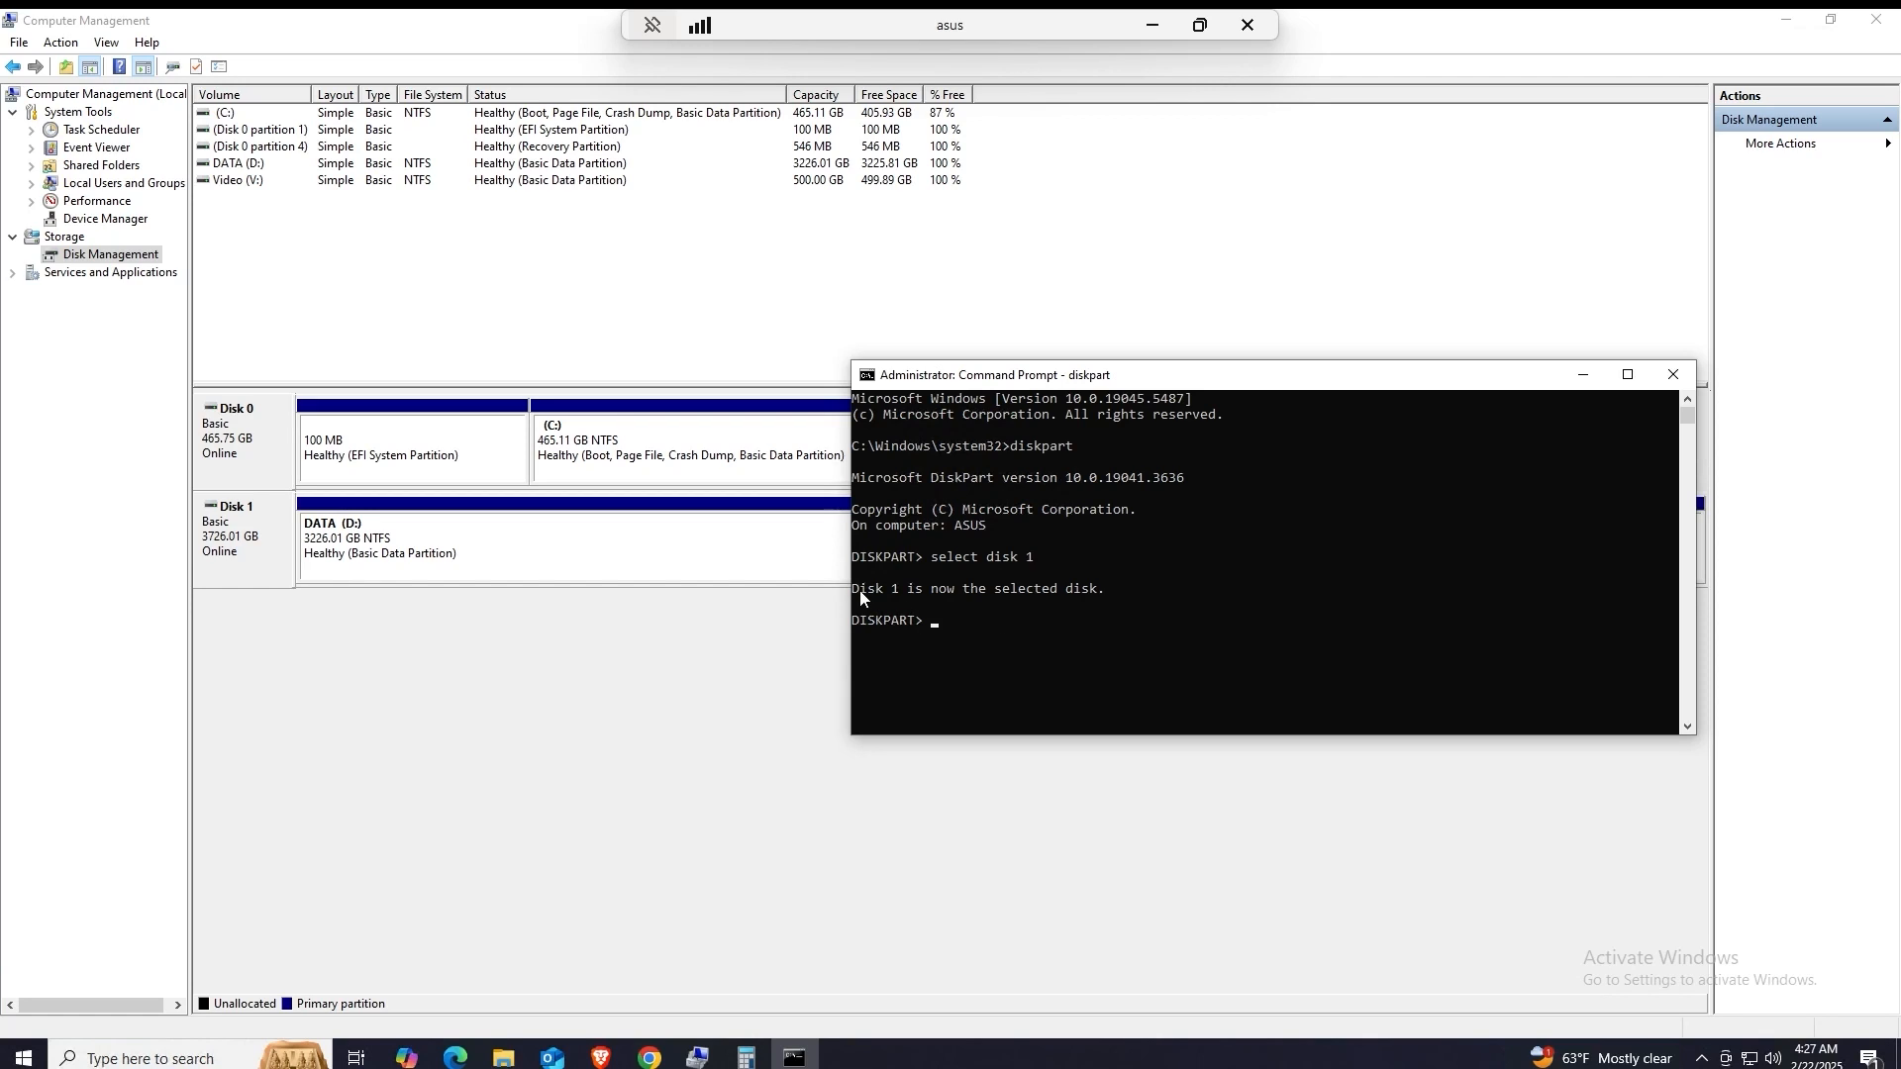
{"action": "left_click_drag", "start_coordinate": [859, 590], "coordinate": [1164, 592]}
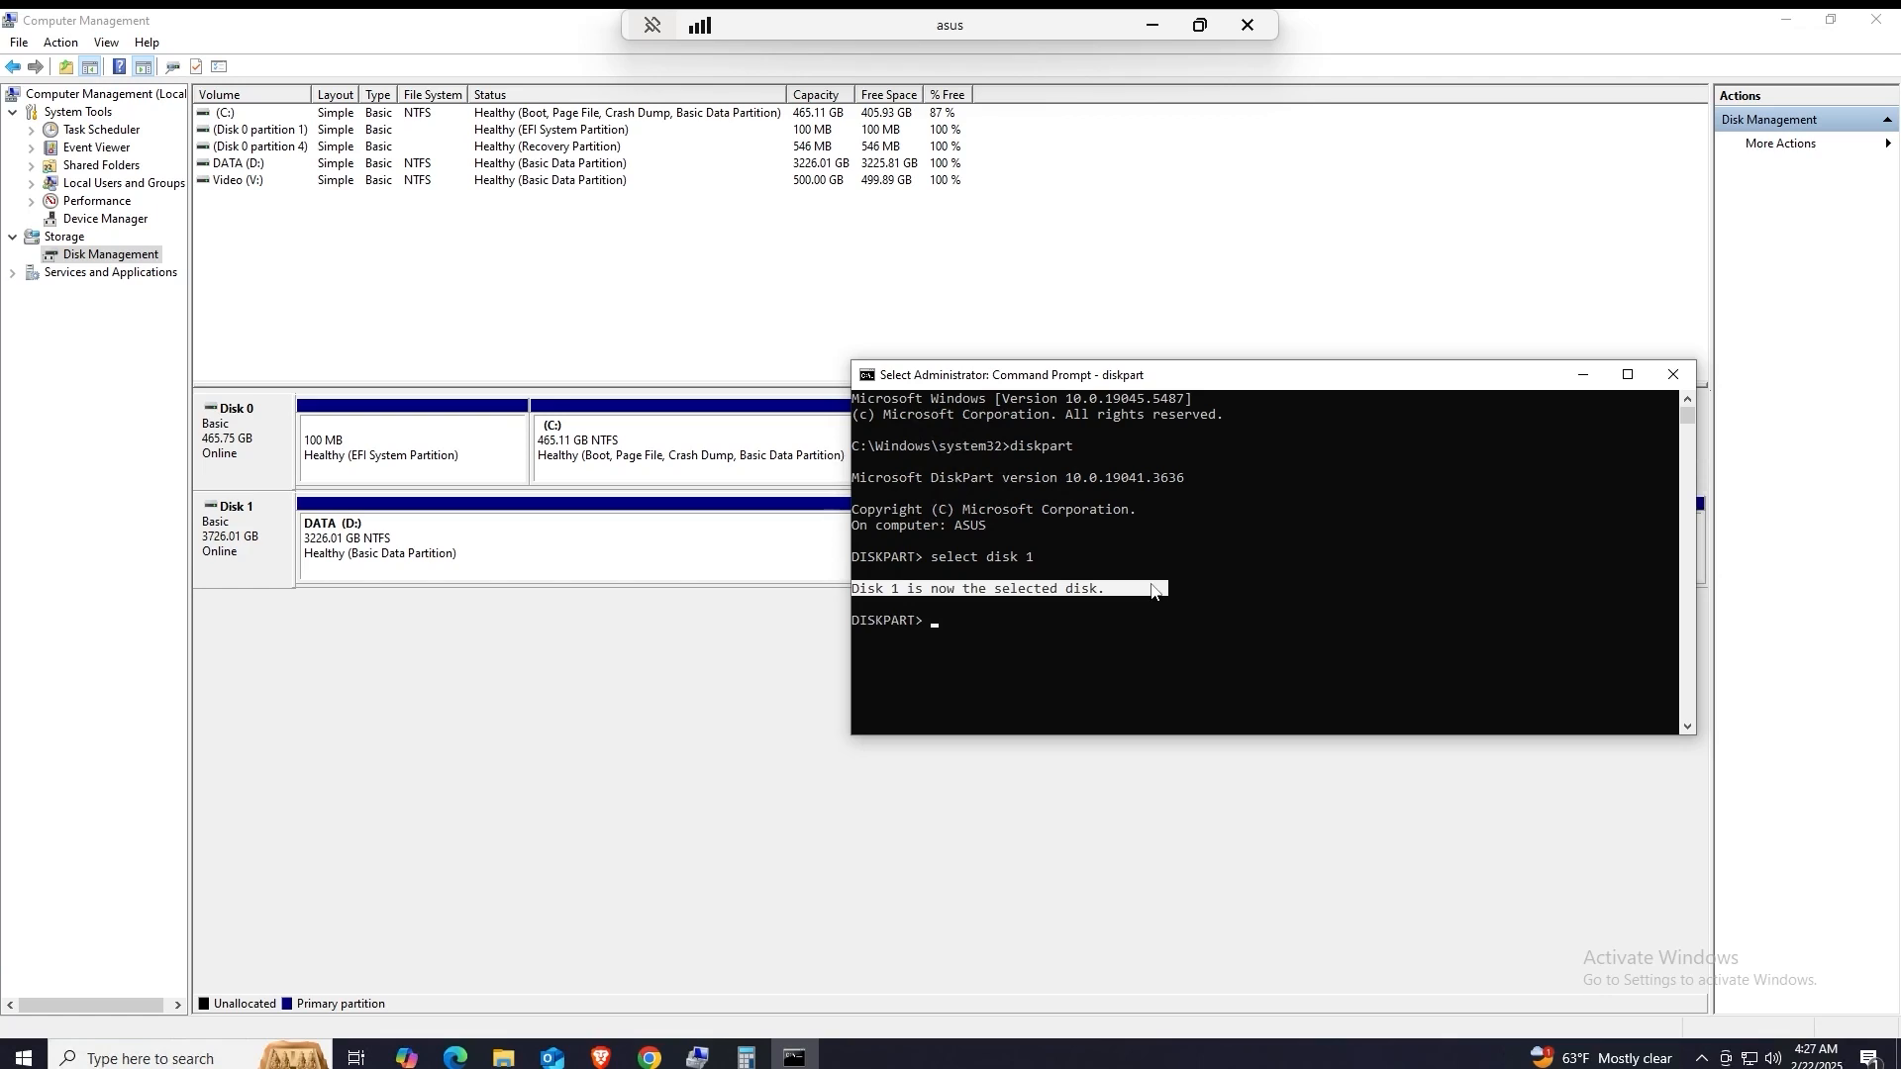
{"action": "left_click", "coordinate": [981, 592]}
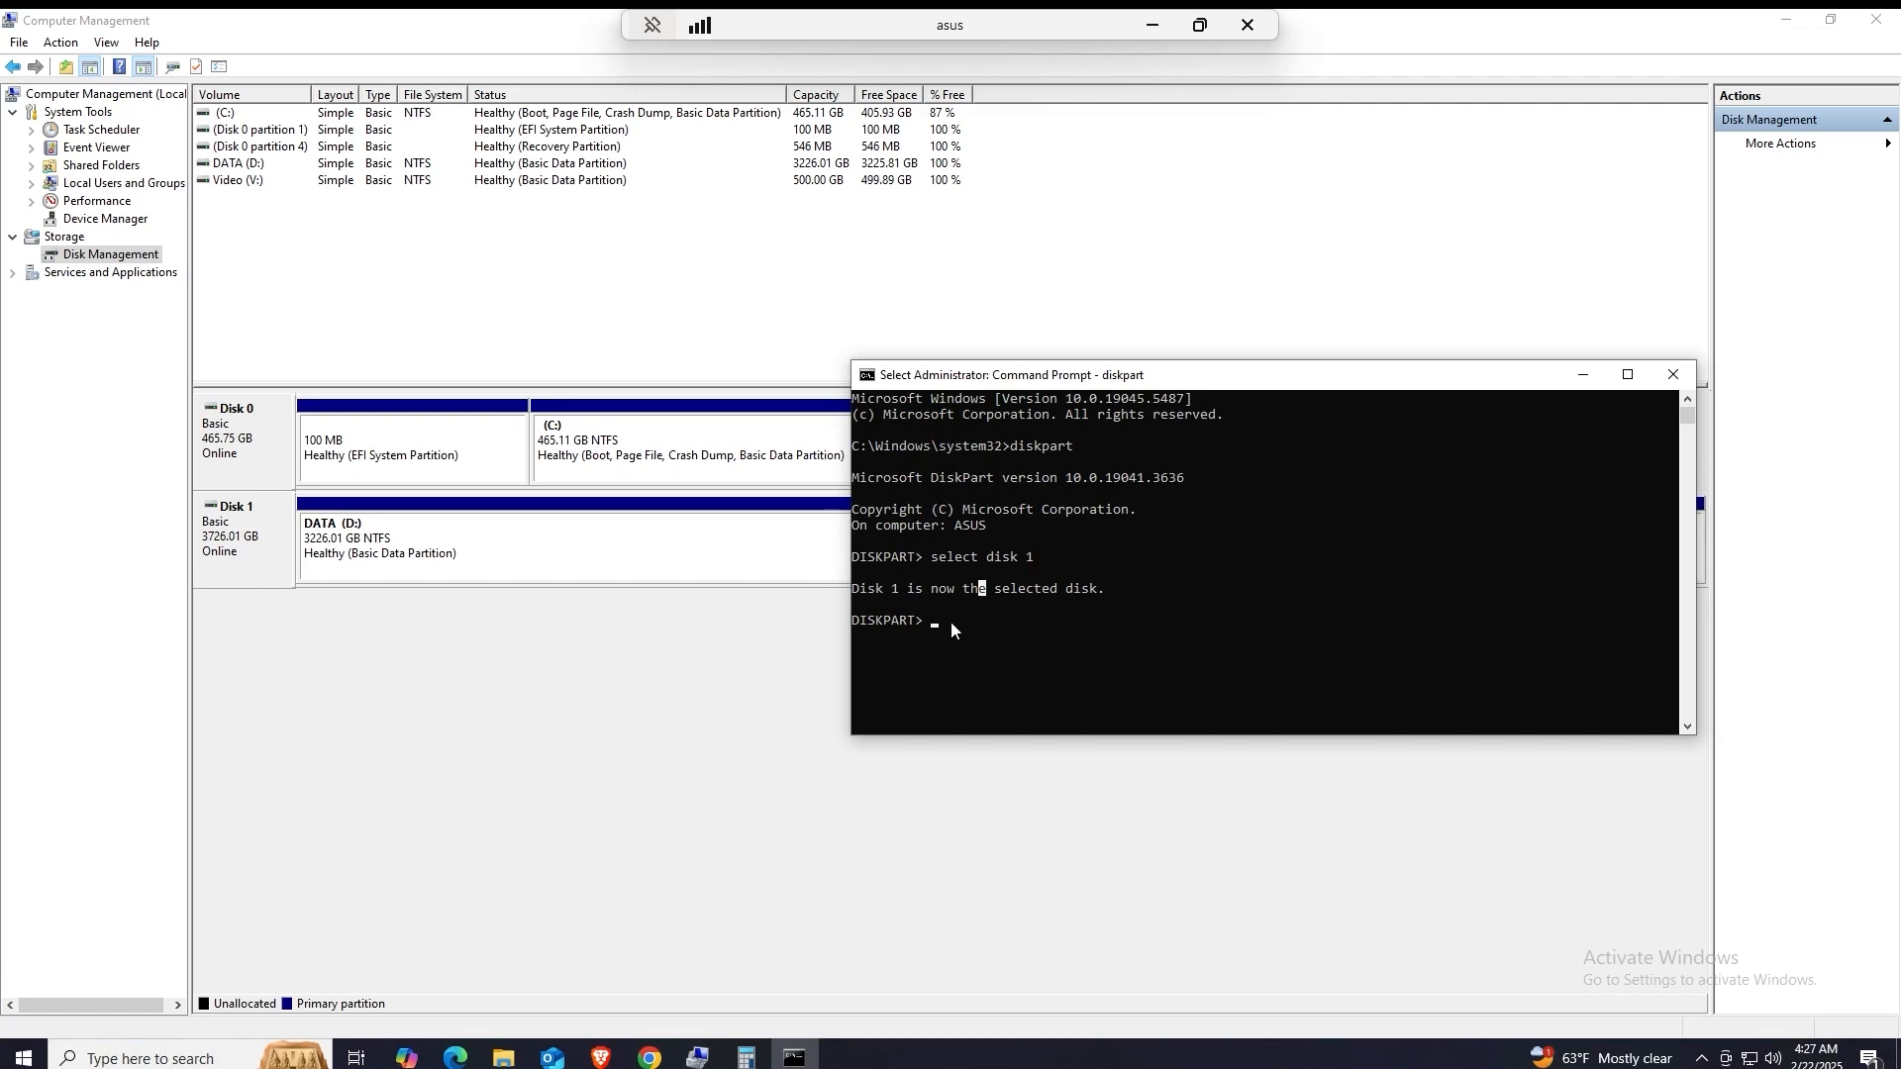
{"action": "left_click_drag", "start_coordinate": [983, 632], "coordinate": [1186, 612]}
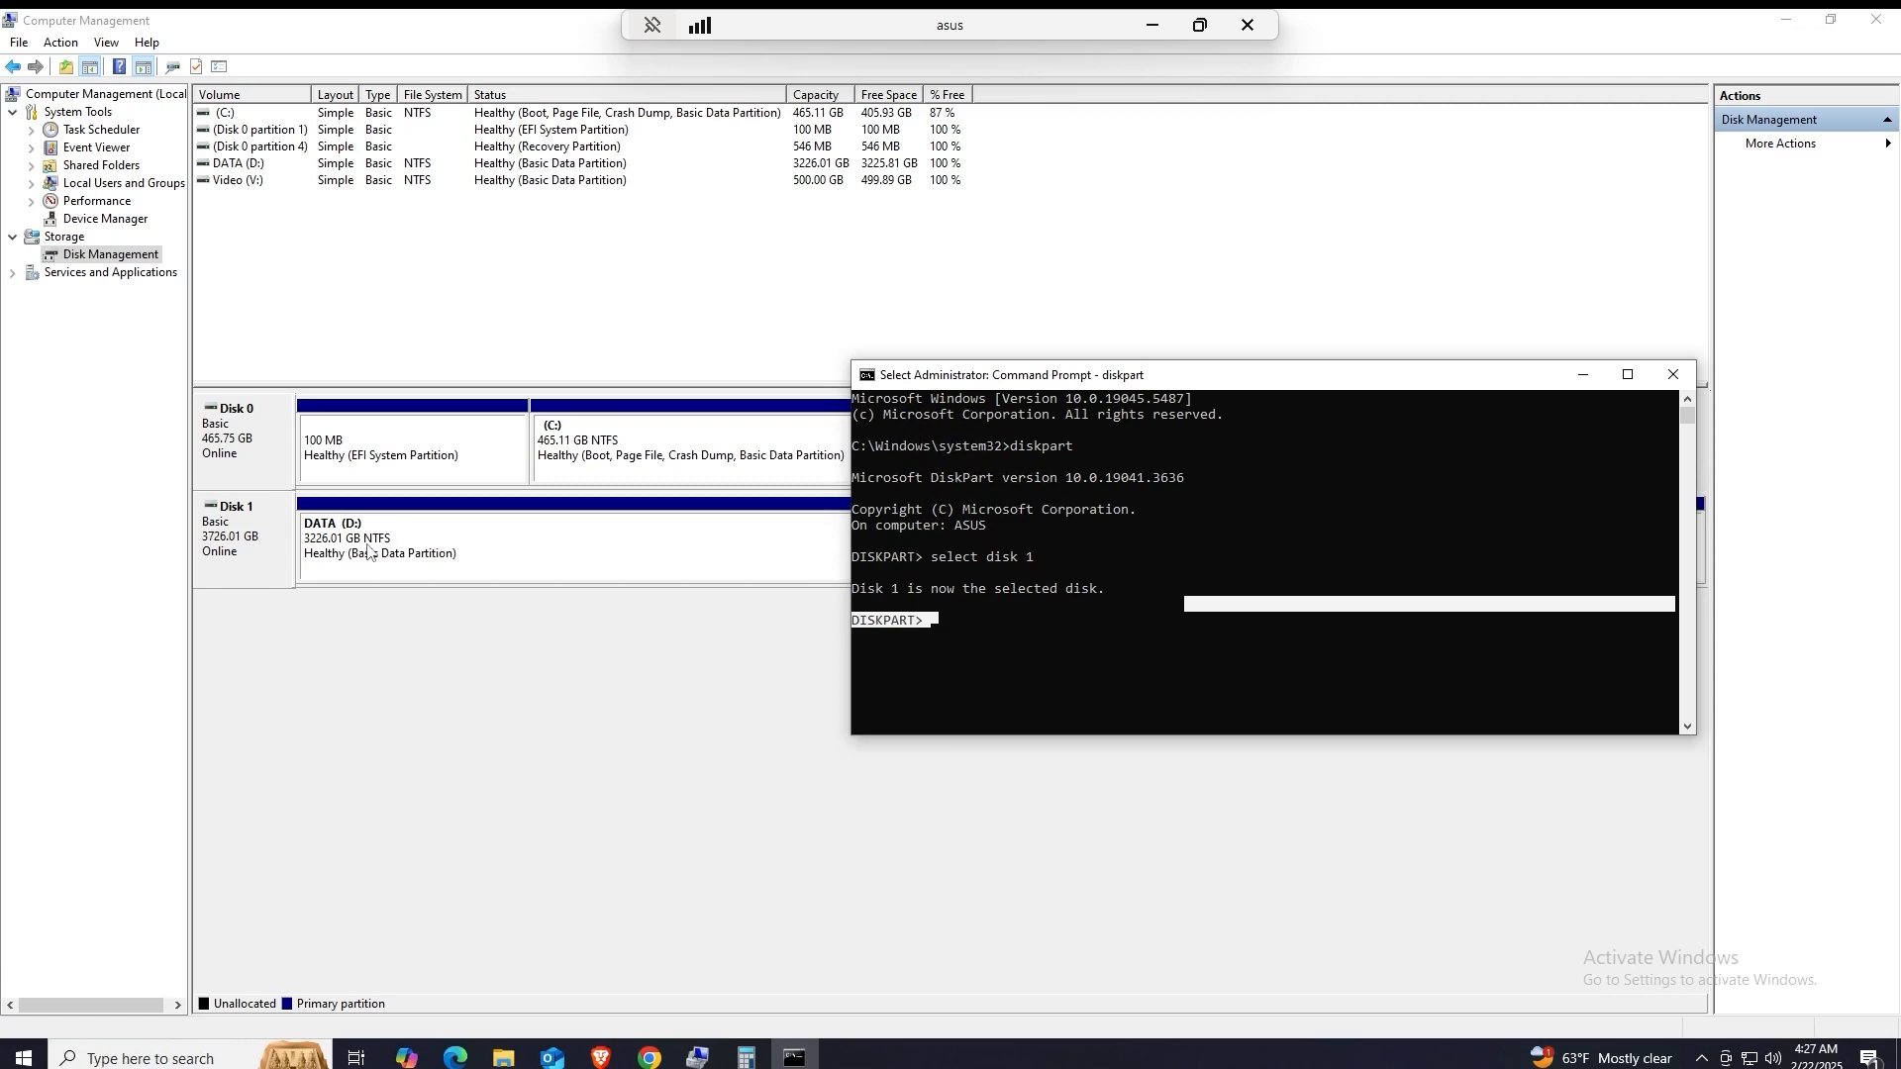
Step: Run "clean" in the DiskPart session to erase all partitions from the selected Disk 1
{"action": "left_click", "coordinate": [951, 590]}
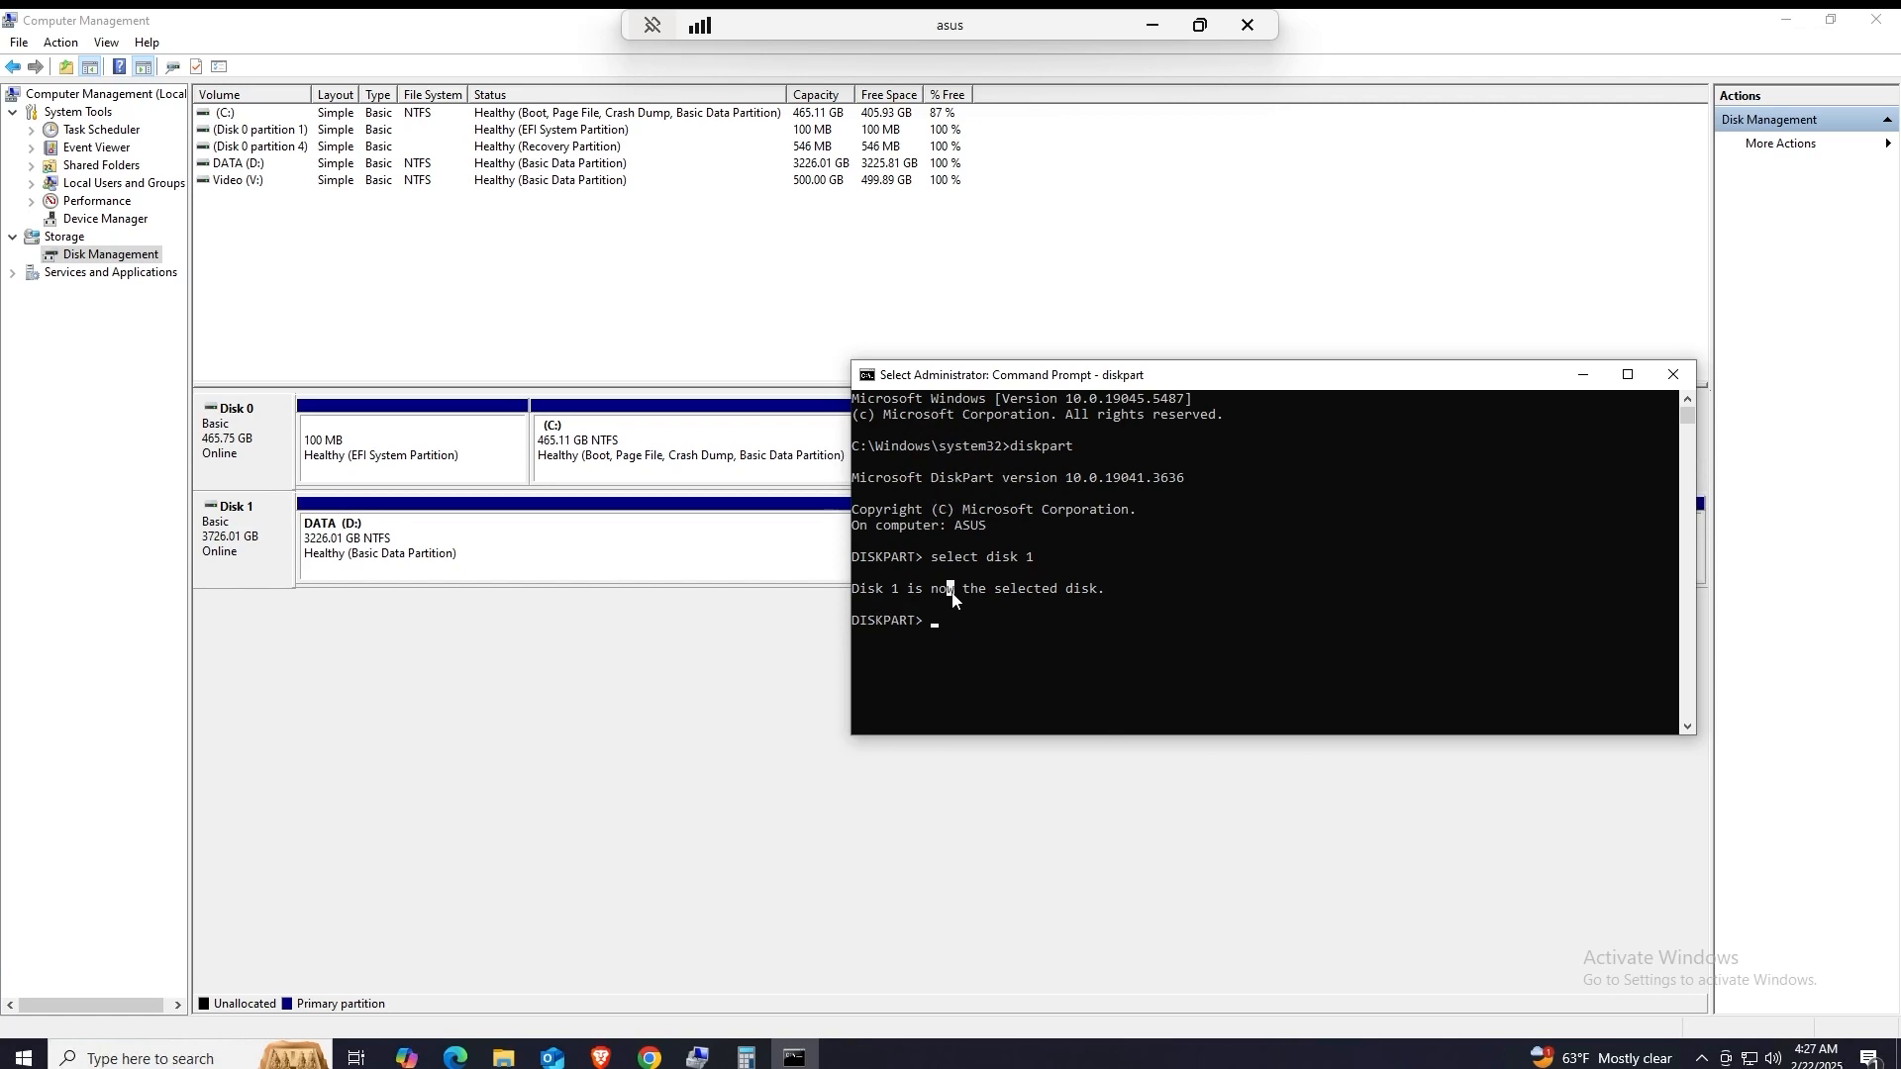
{"action": "key", "text": "Escape"}
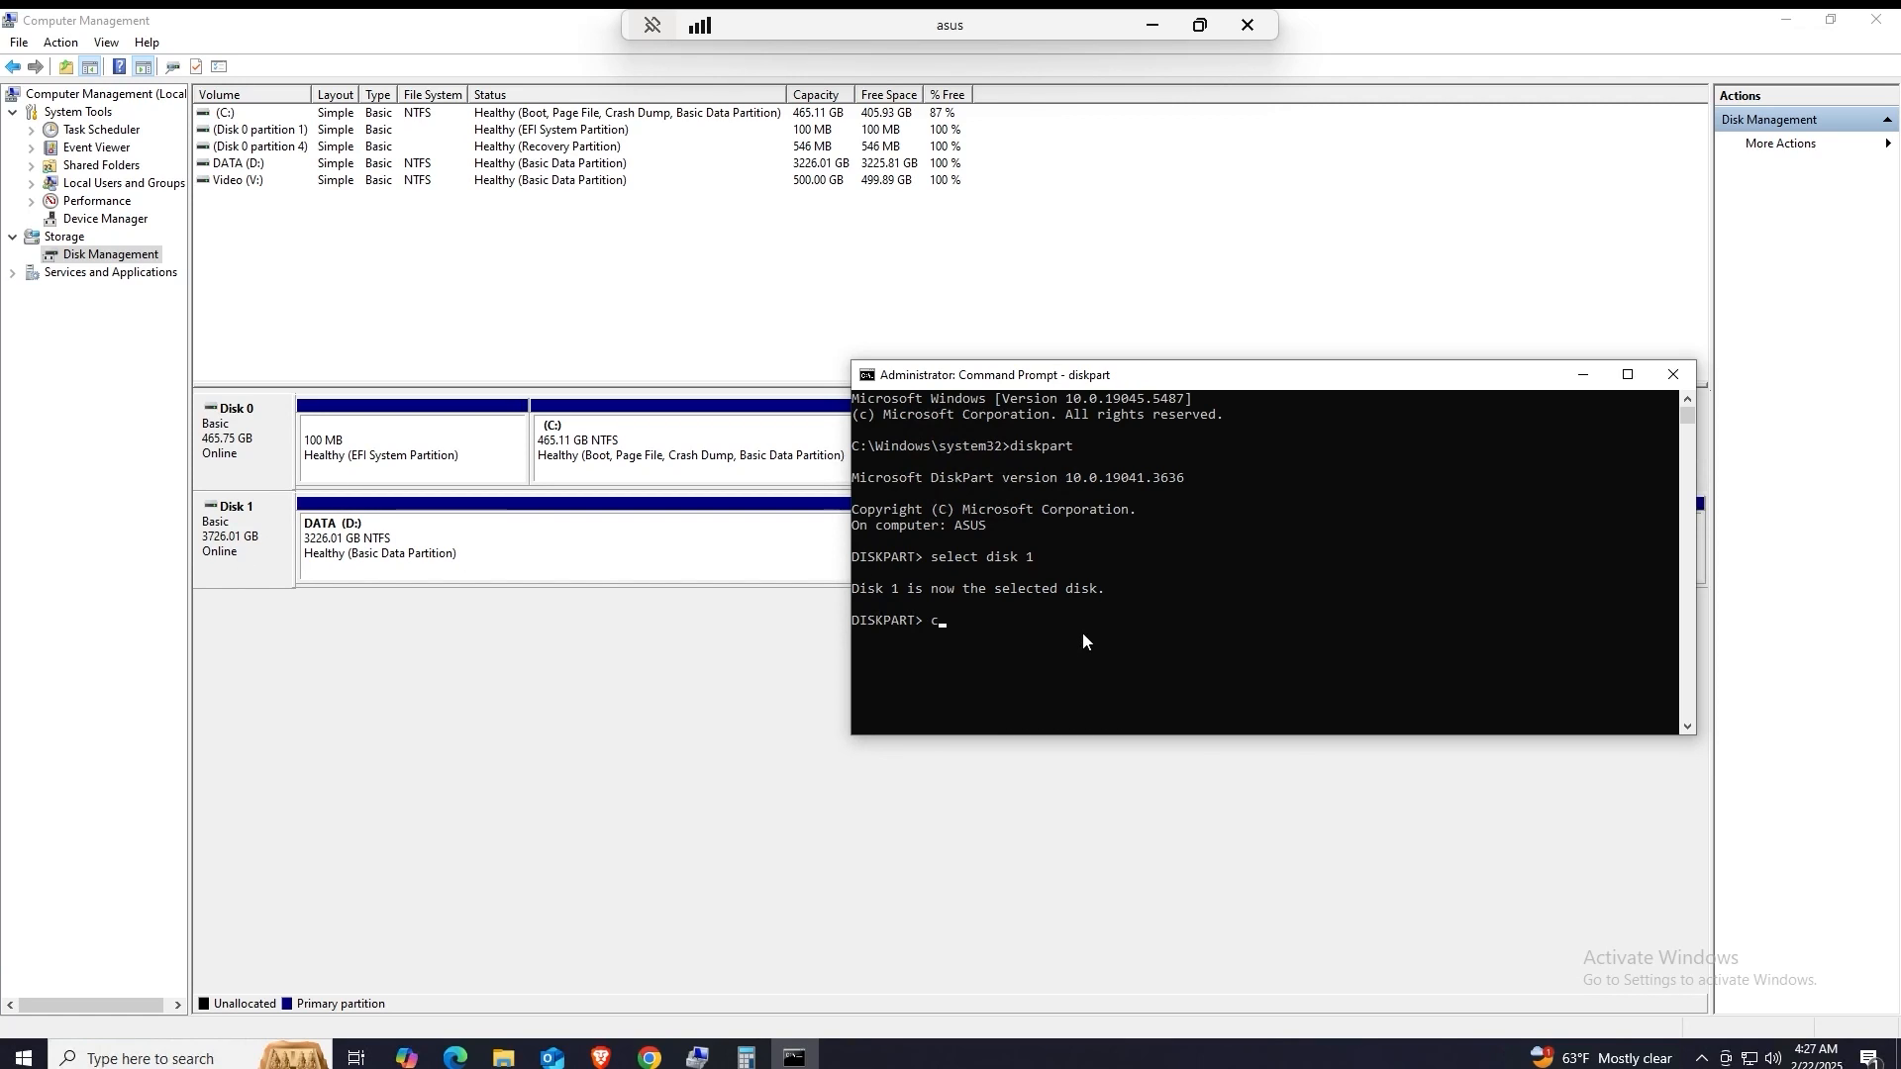
{"action": "type", "text": "clean"}
{"action": "key", "text": "Return"}
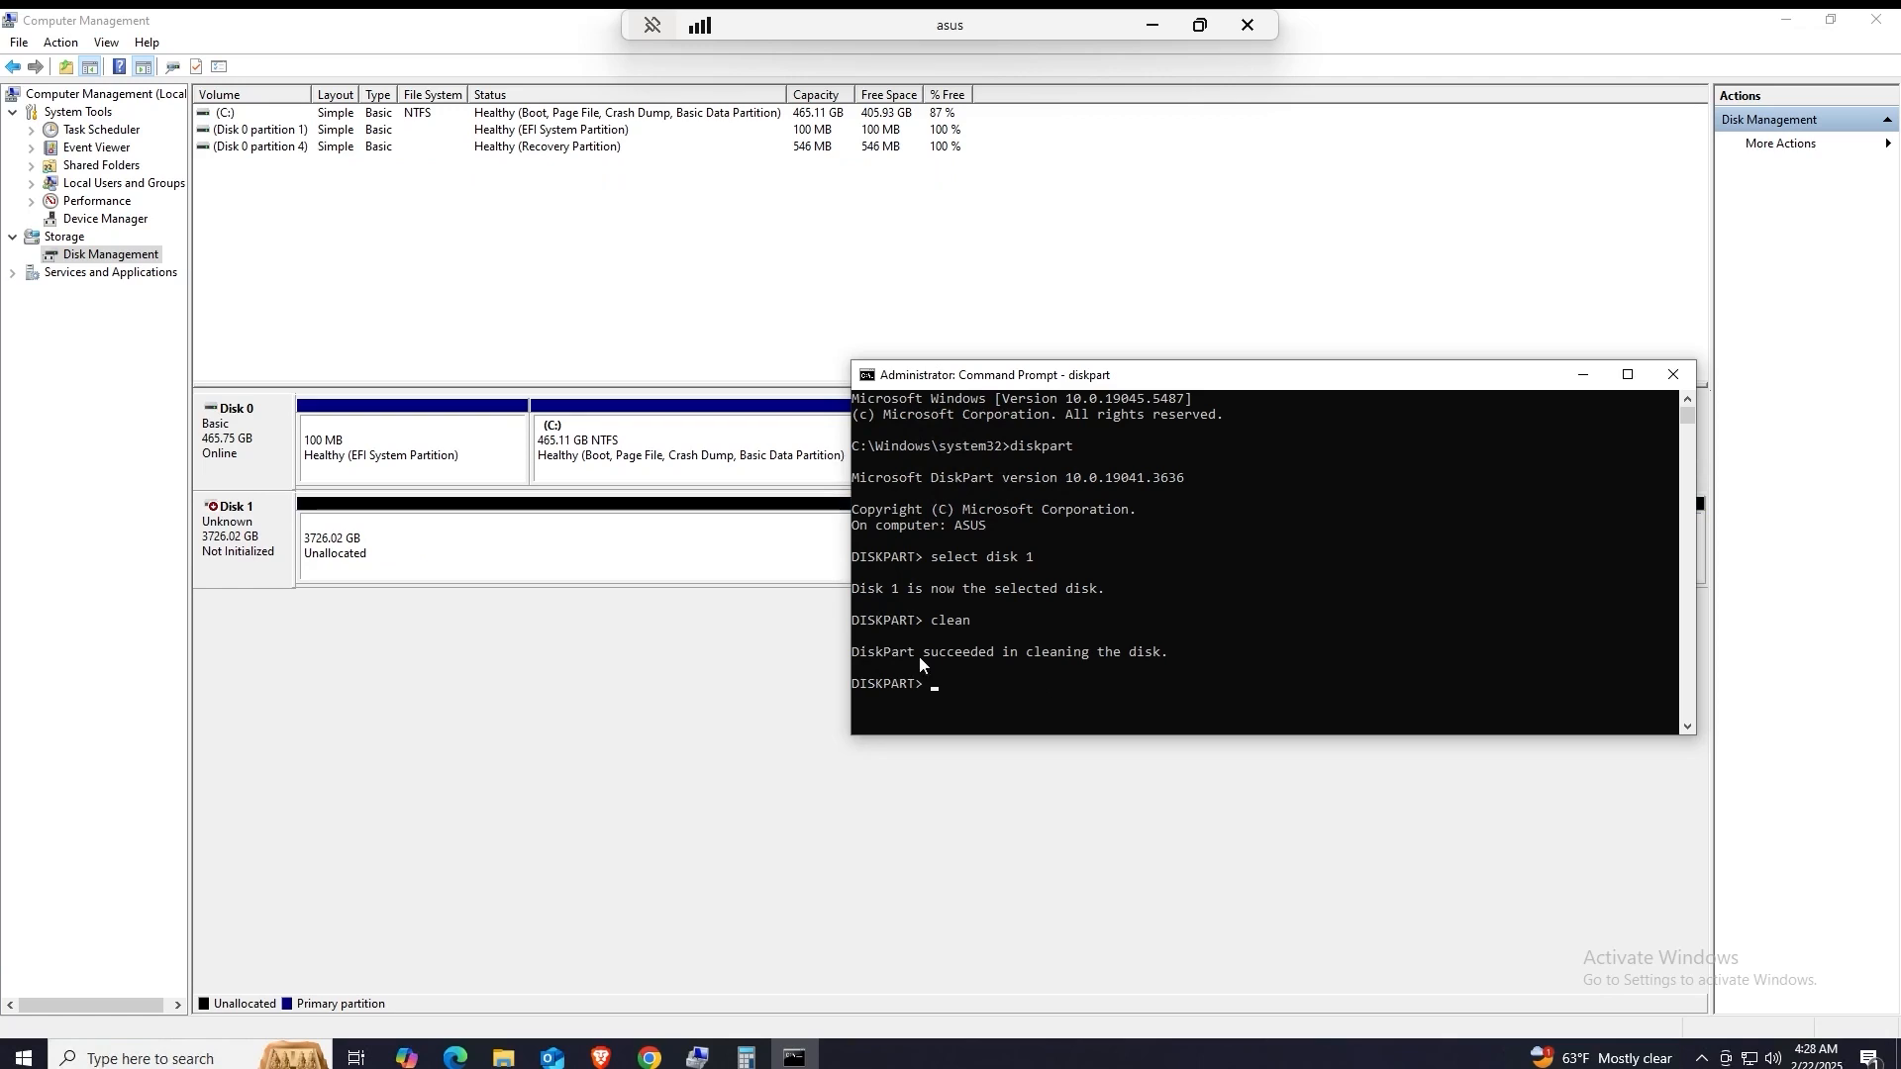
{"action": "left_click_drag", "start_coordinate": [909, 654], "coordinate": [1234, 661]}
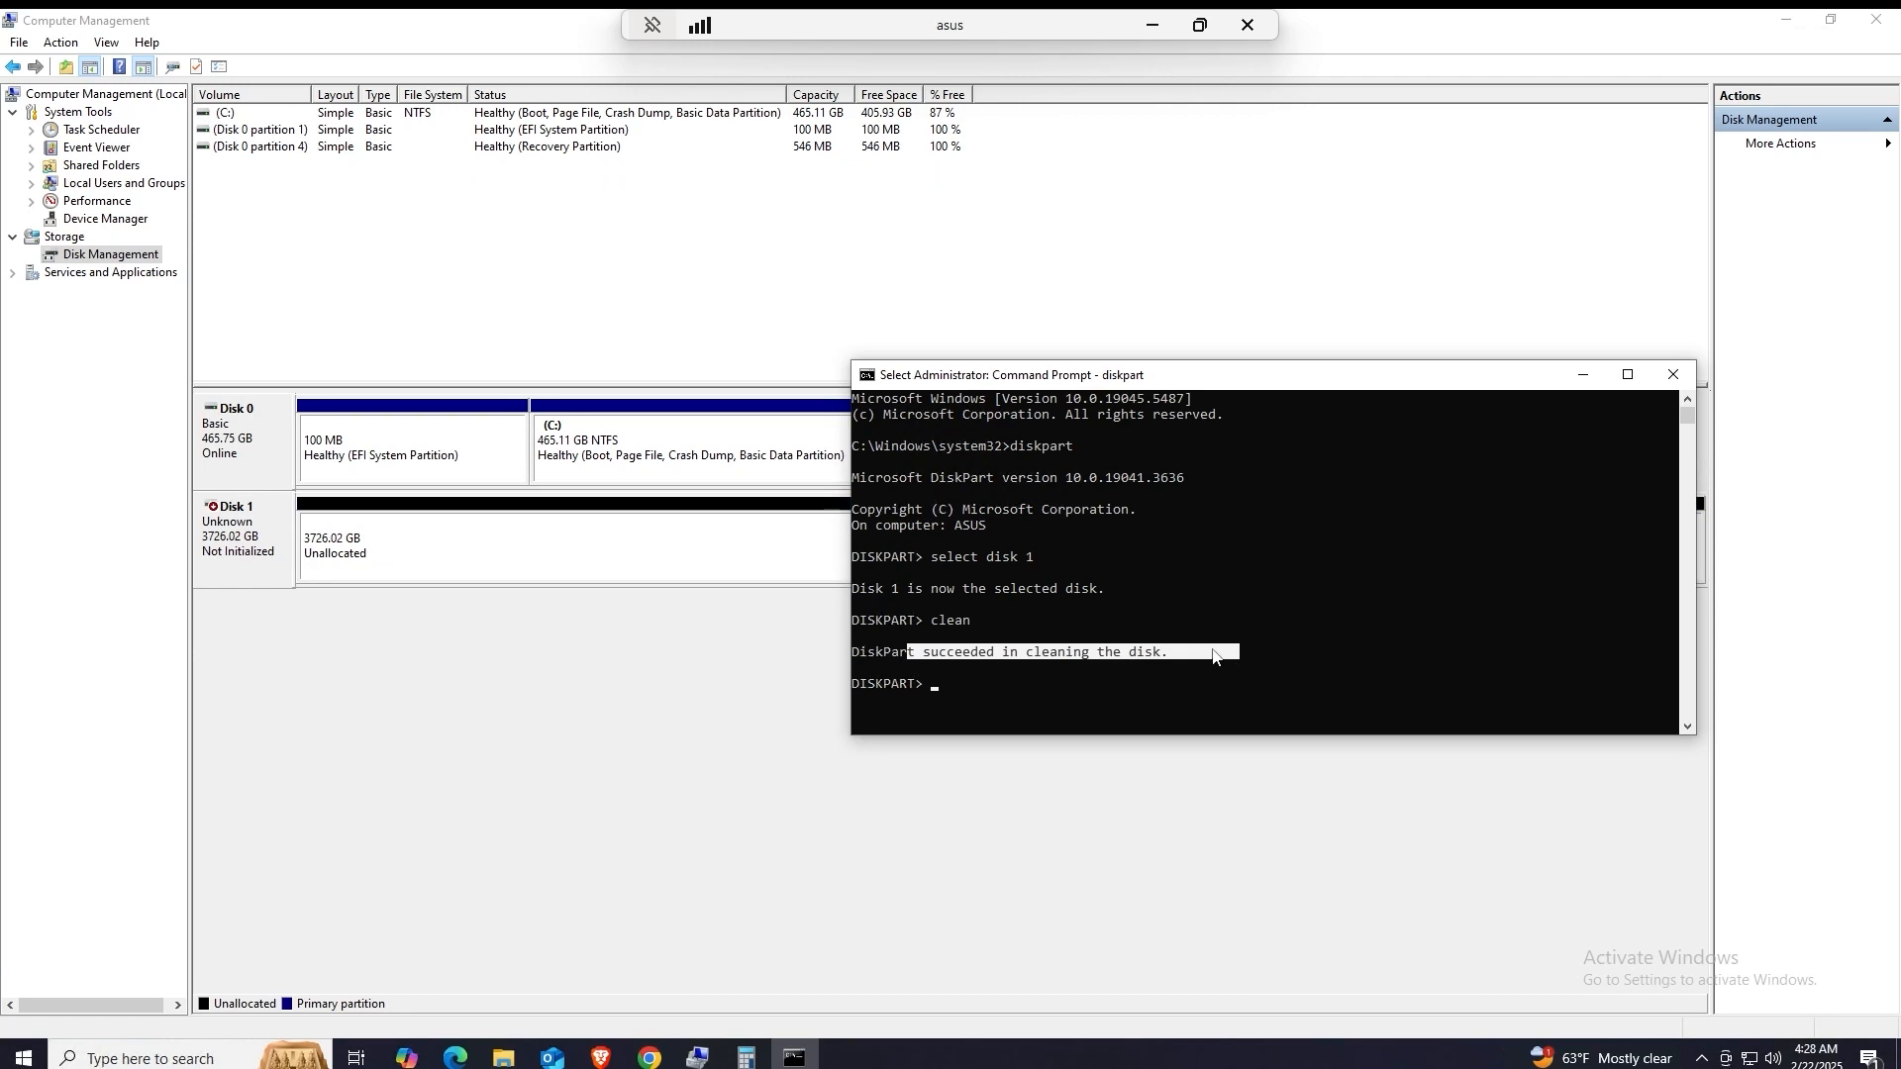
{"action": "left_click", "coordinate": [1216, 655]}
{"action": "left_click_drag", "start_coordinate": [1177, 653], "coordinate": [852, 656]}
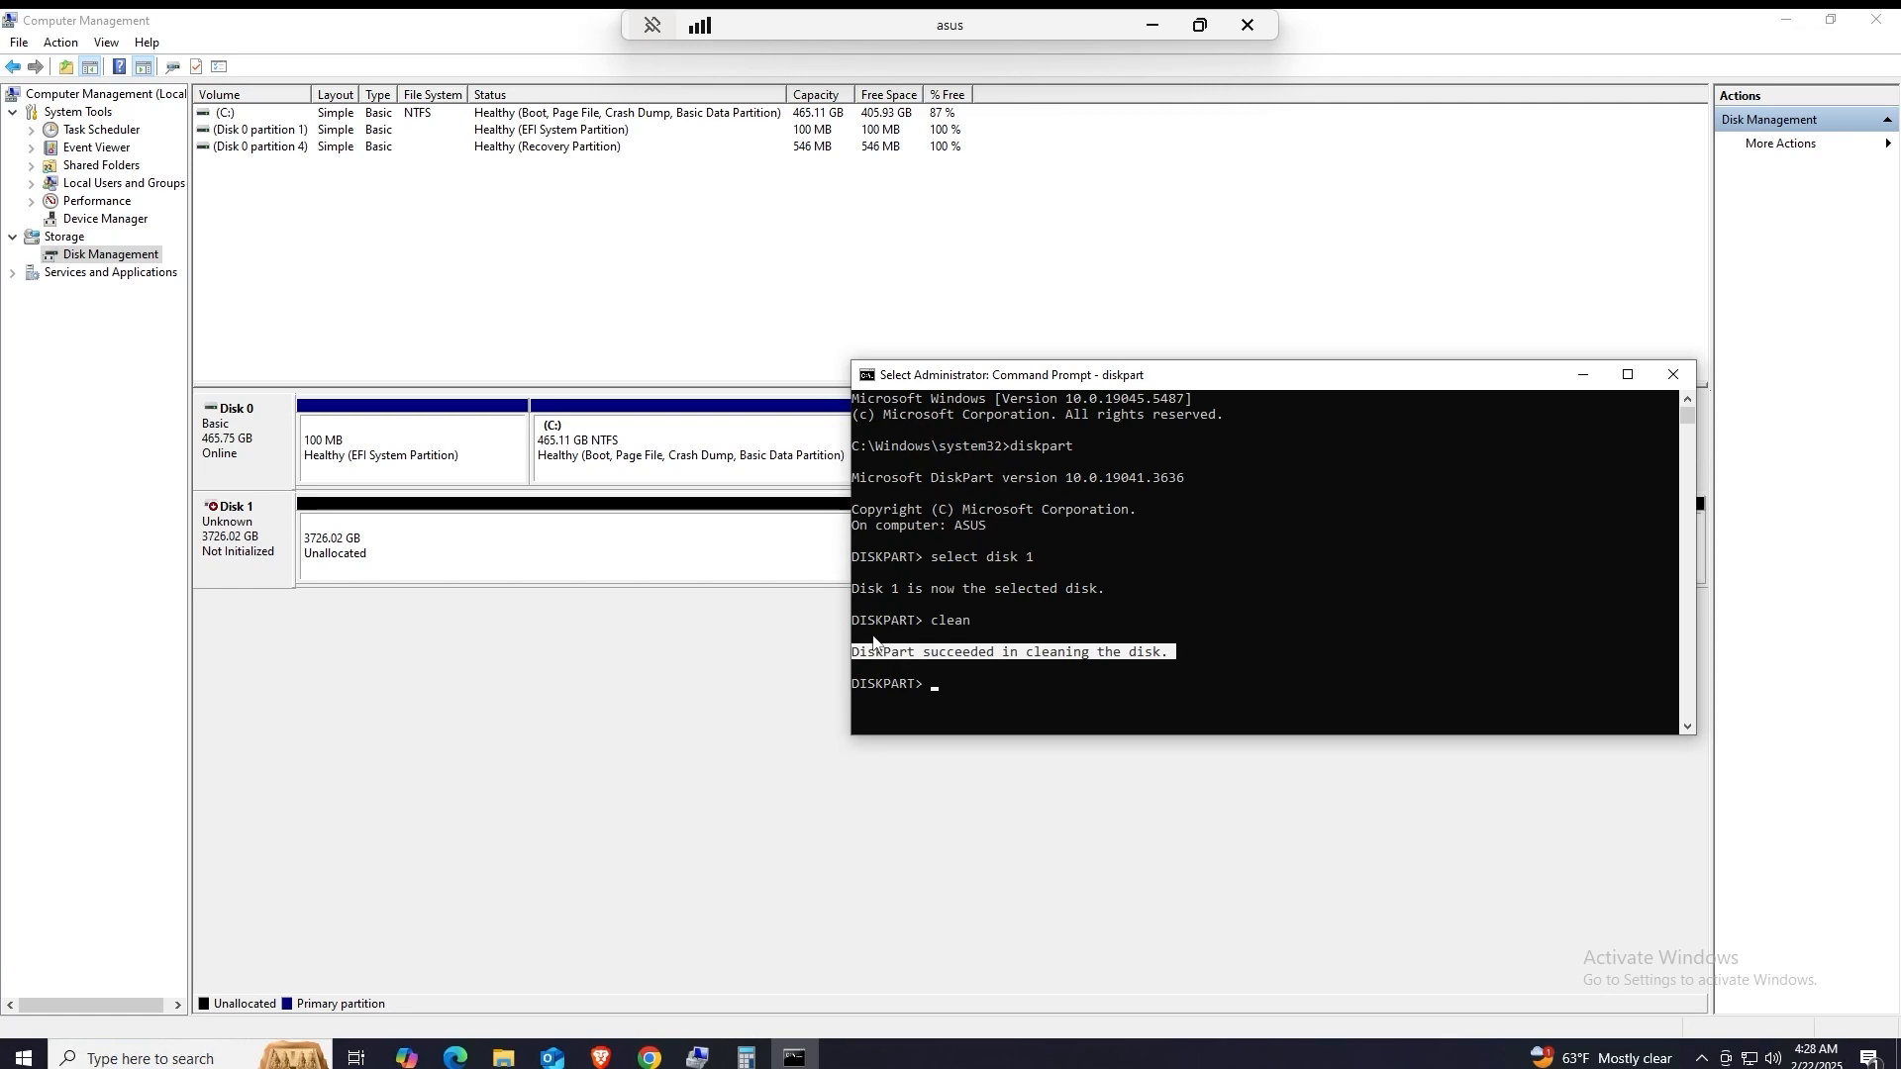
{"action": "left_click_drag", "start_coordinate": [1216, 378], "coordinate": [1206, 305]}
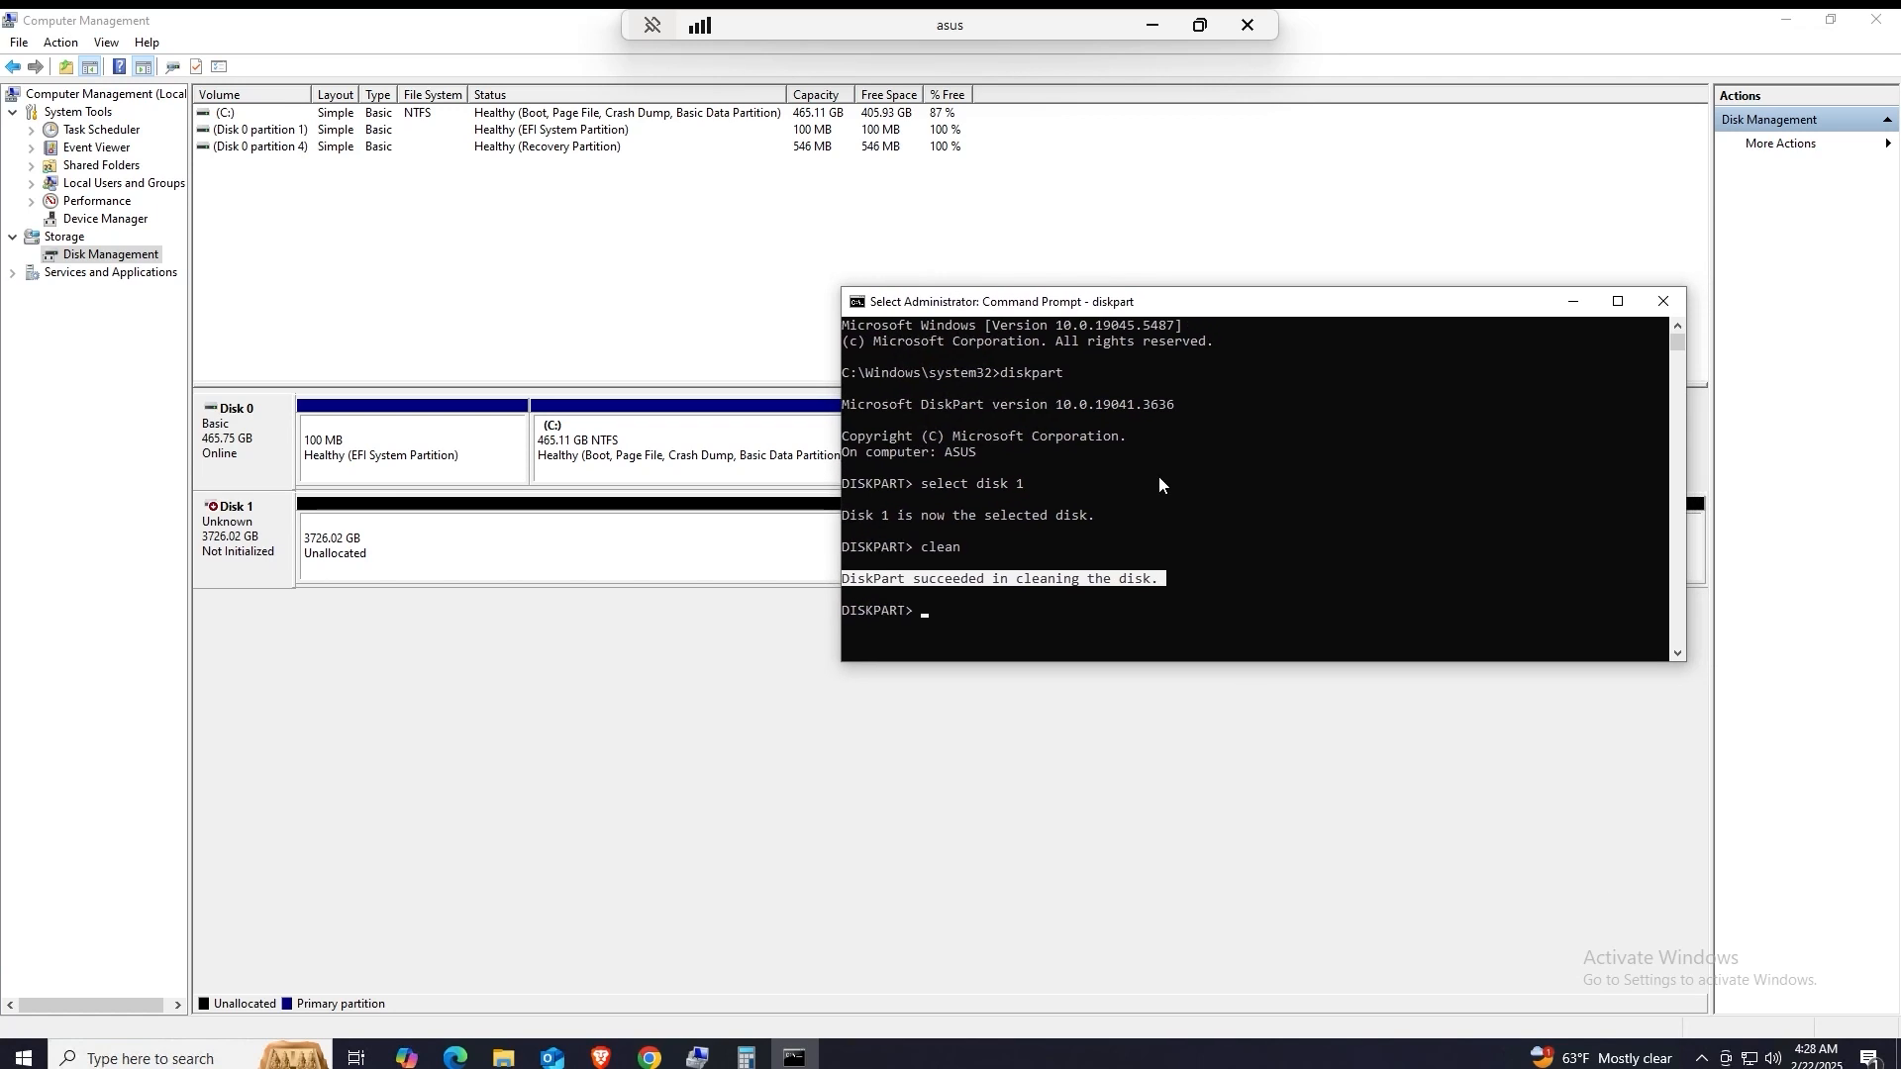
Step: Initialize Disk 1 in Disk Management with the GPT (GUID Partition Table) partition style
{"action": "left_click", "coordinate": [461, 586]}
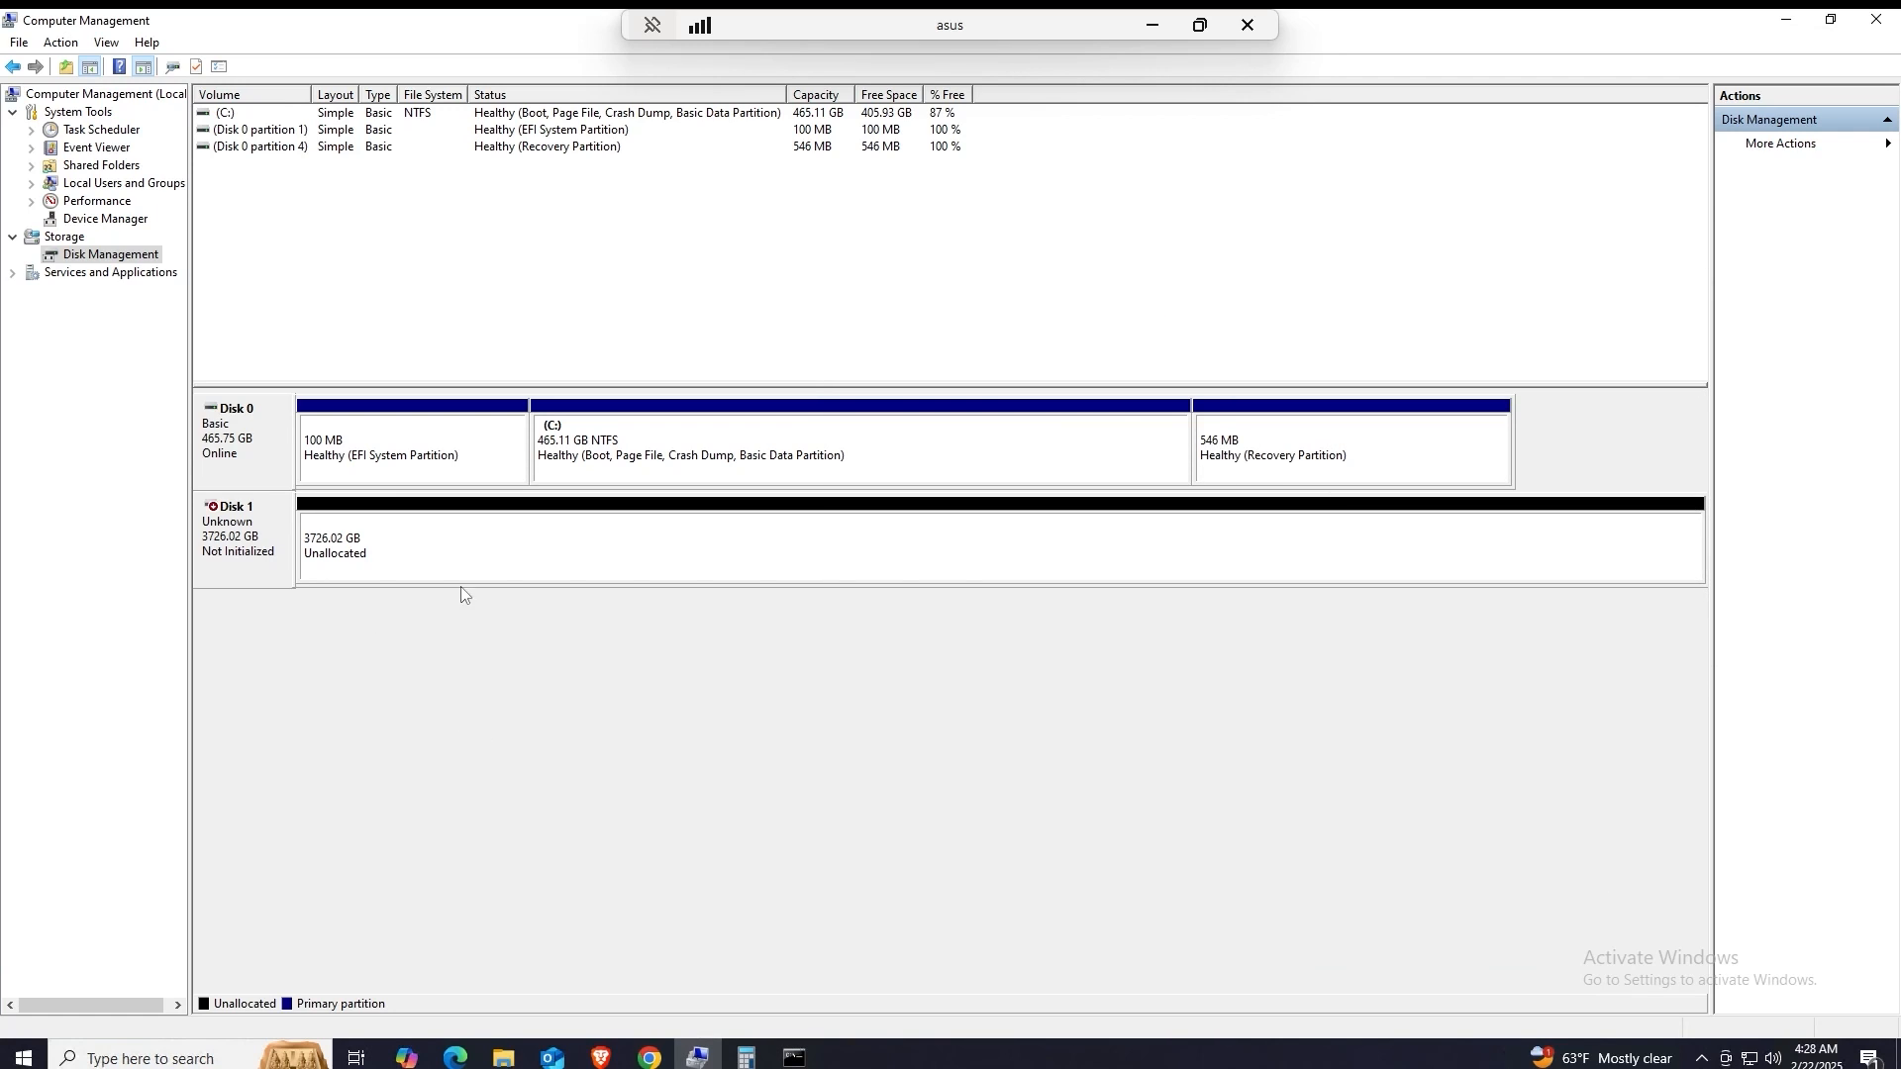
{"action": "left_click", "coordinate": [844, 555]}
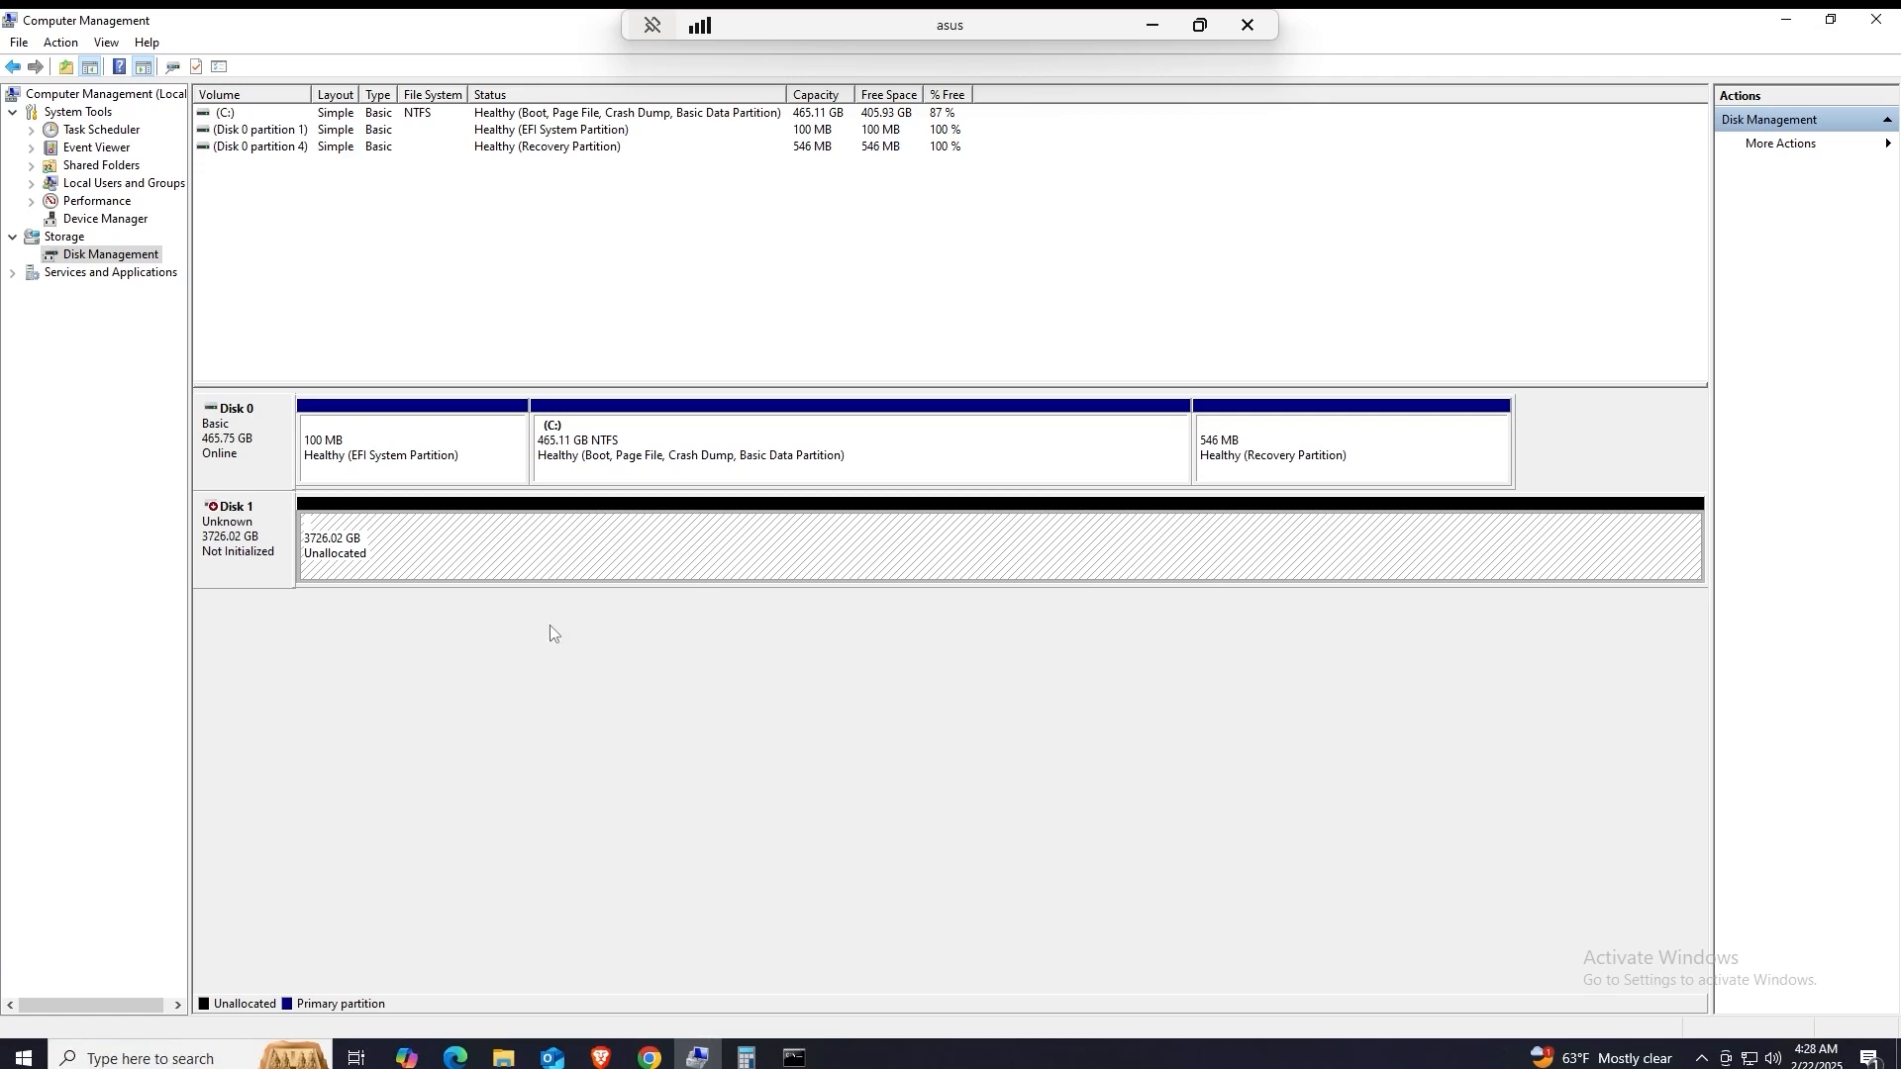
{"action": "left_click", "coordinate": [247, 540]}
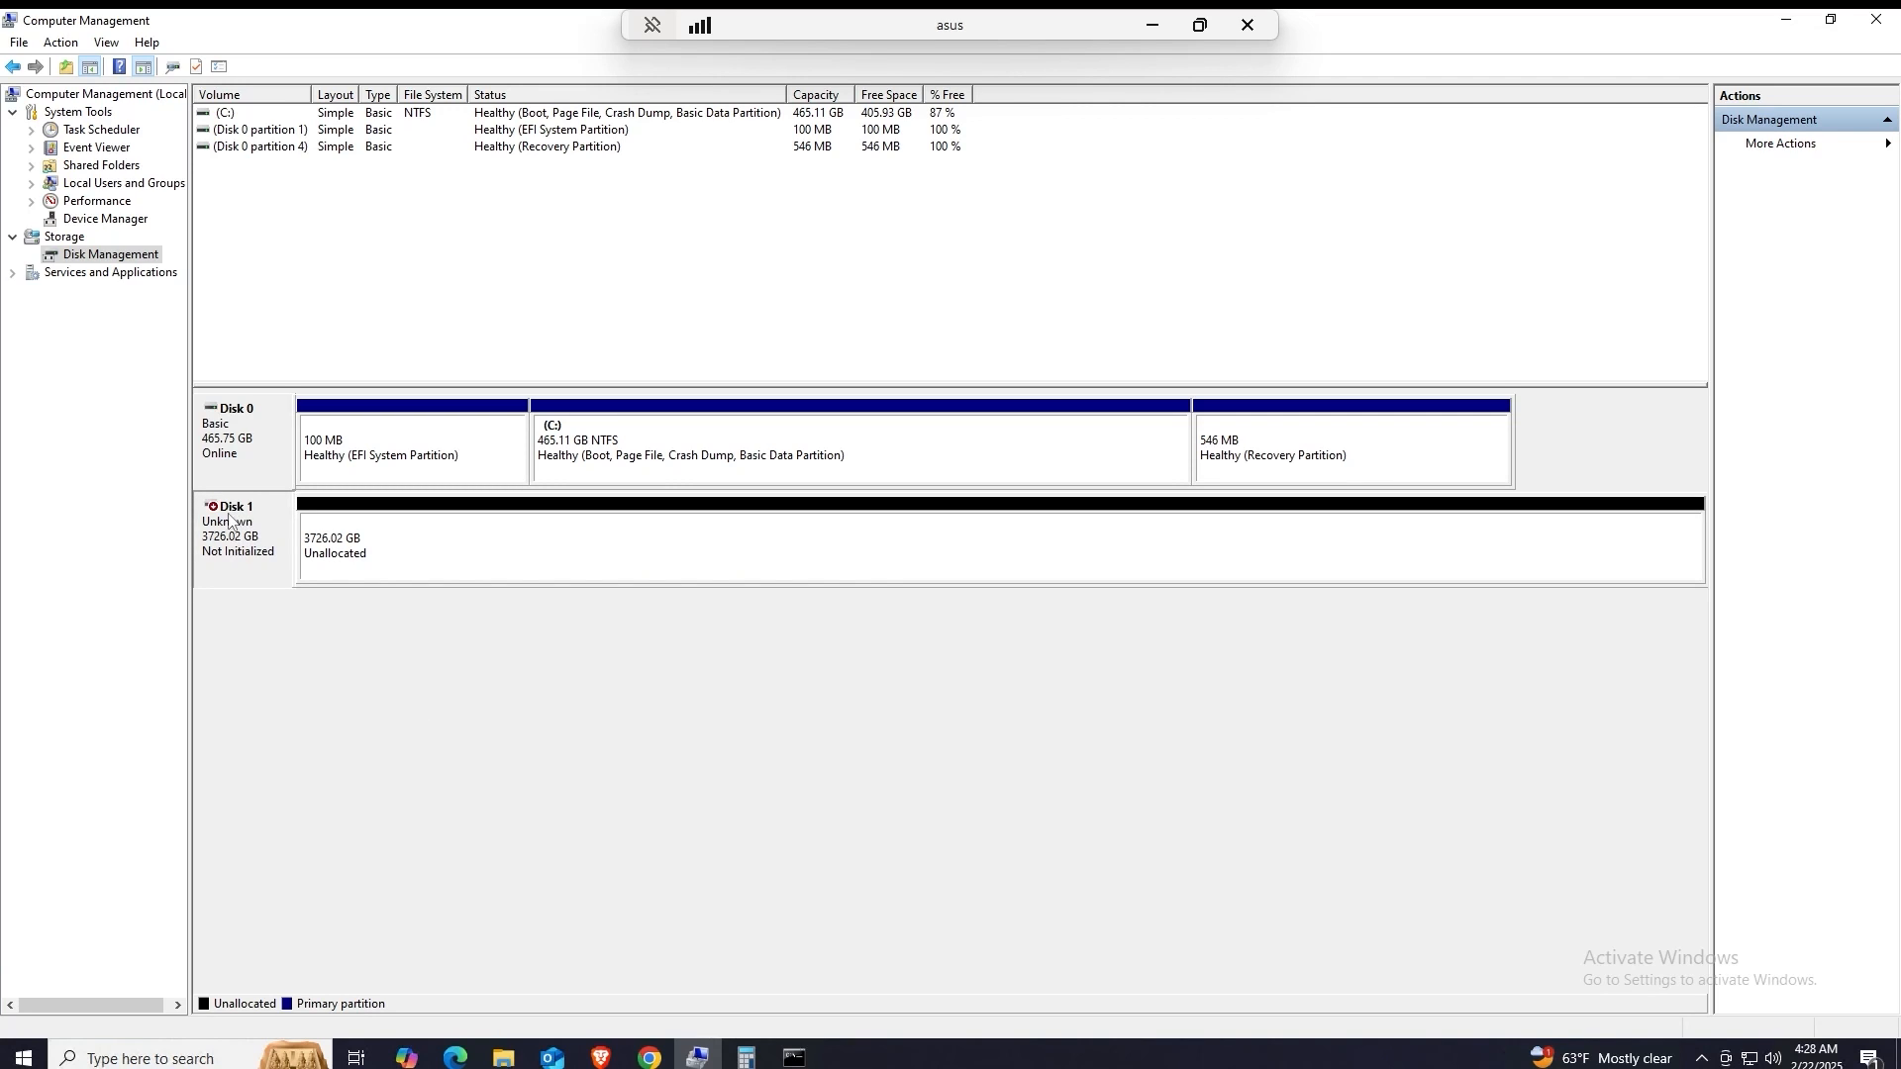
{"action": "right_click", "coordinate": [226, 540]}
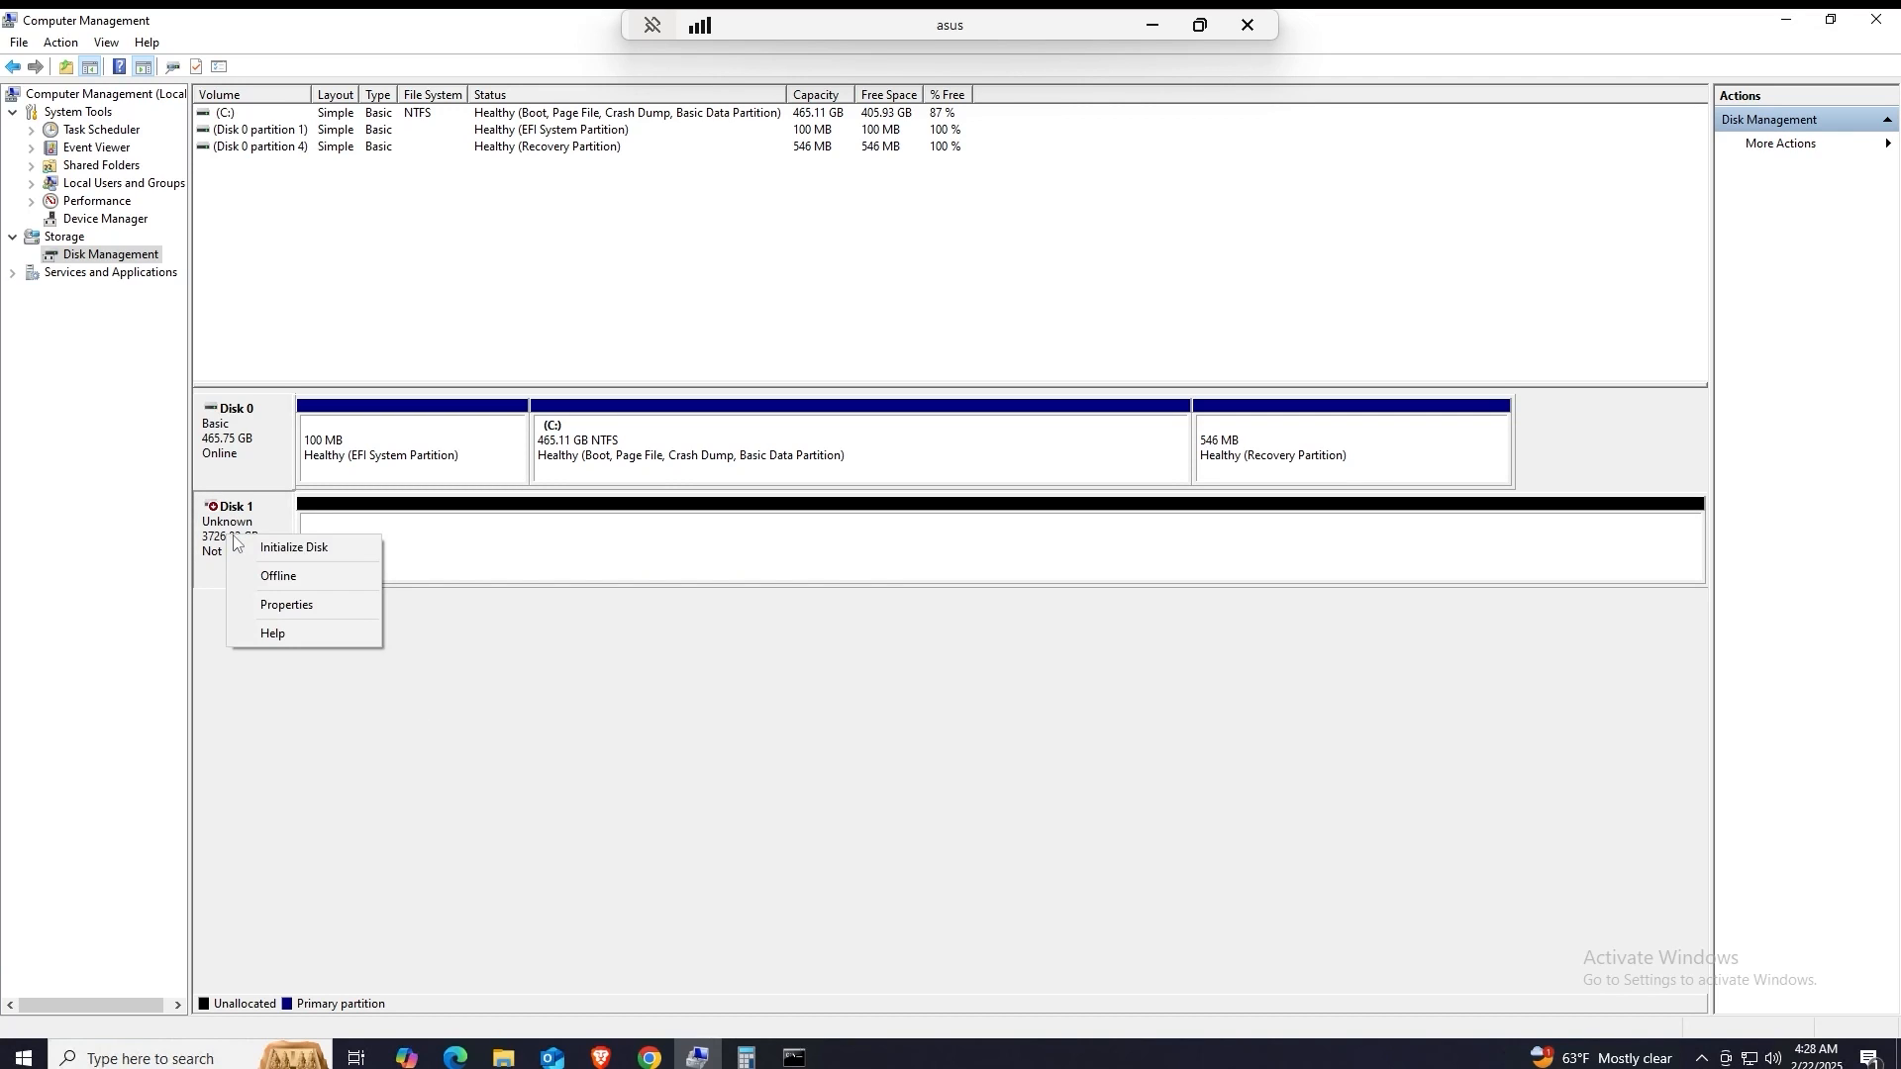
{"action": "left_click", "coordinate": [367, 545]}
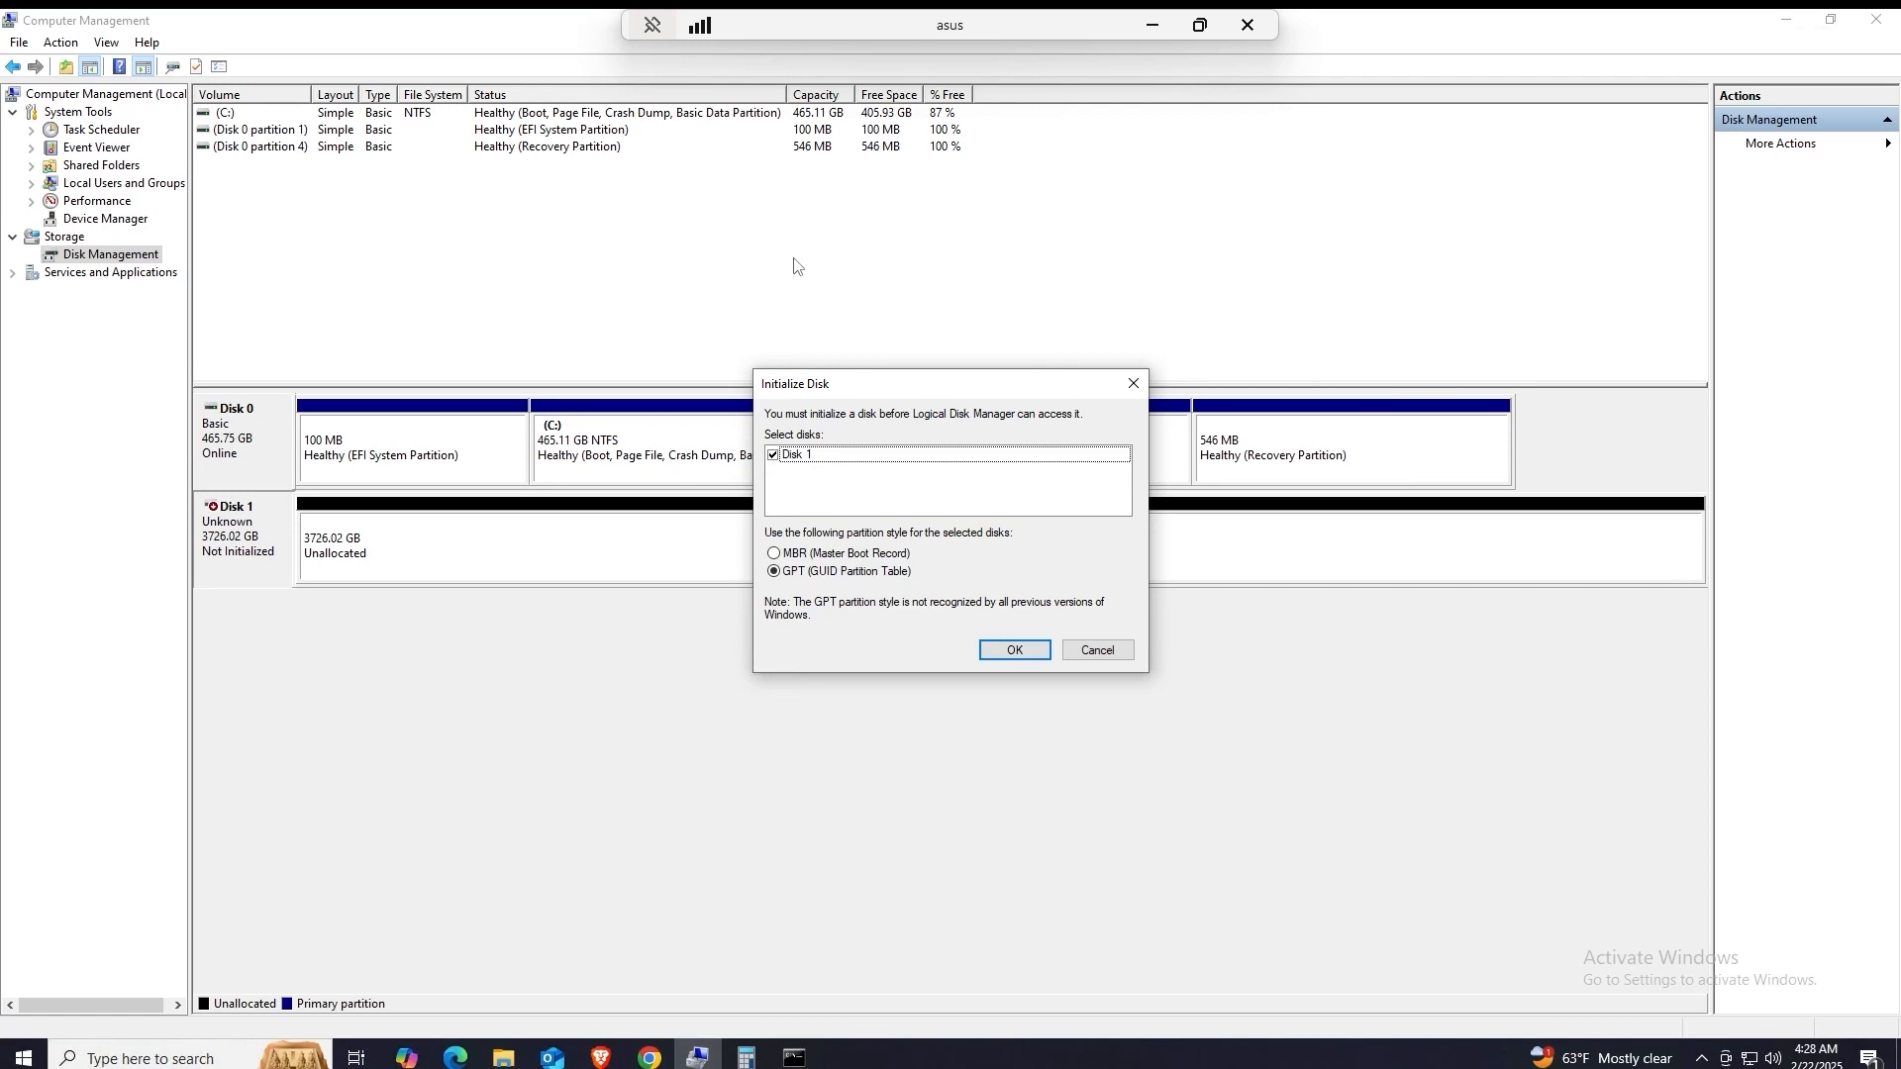
{"action": "left_click_drag", "start_coordinate": [937, 397], "coordinate": [1035, 314]}
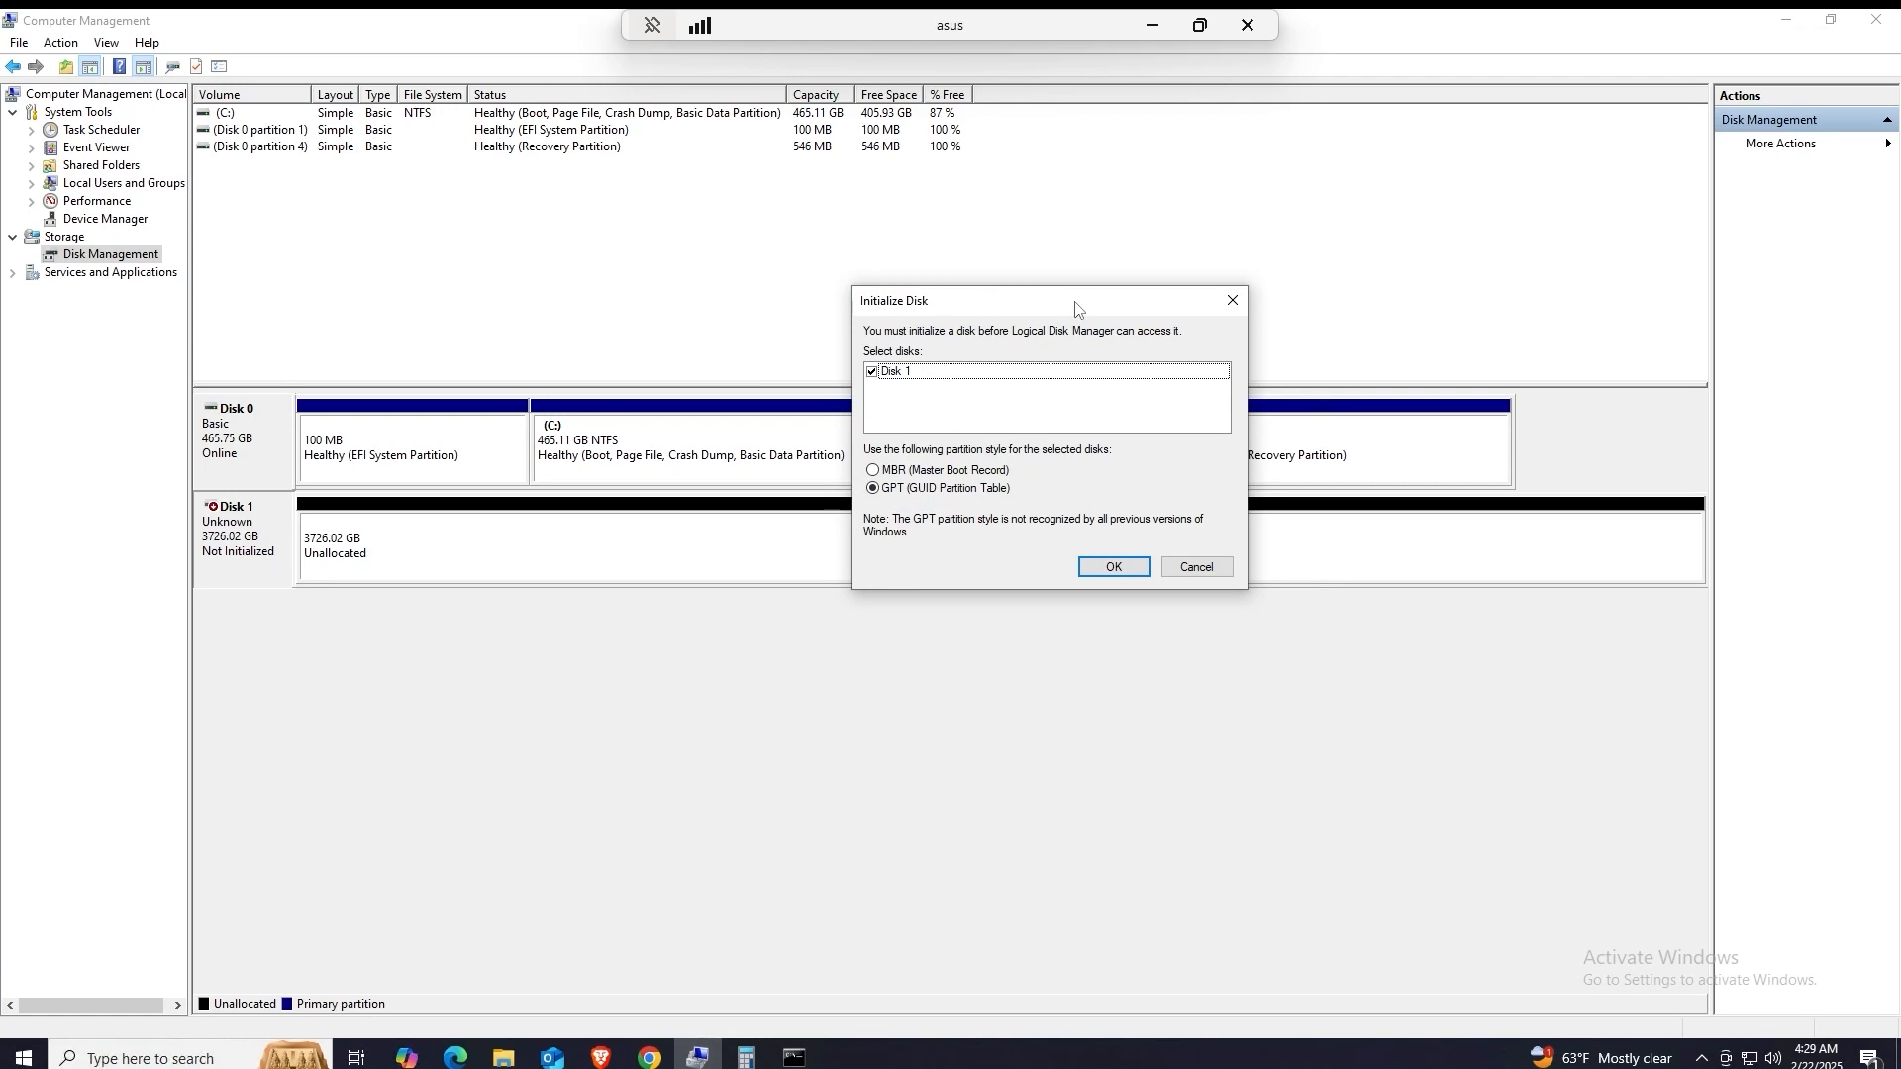
{"action": "left_click", "coordinate": [1110, 571]}
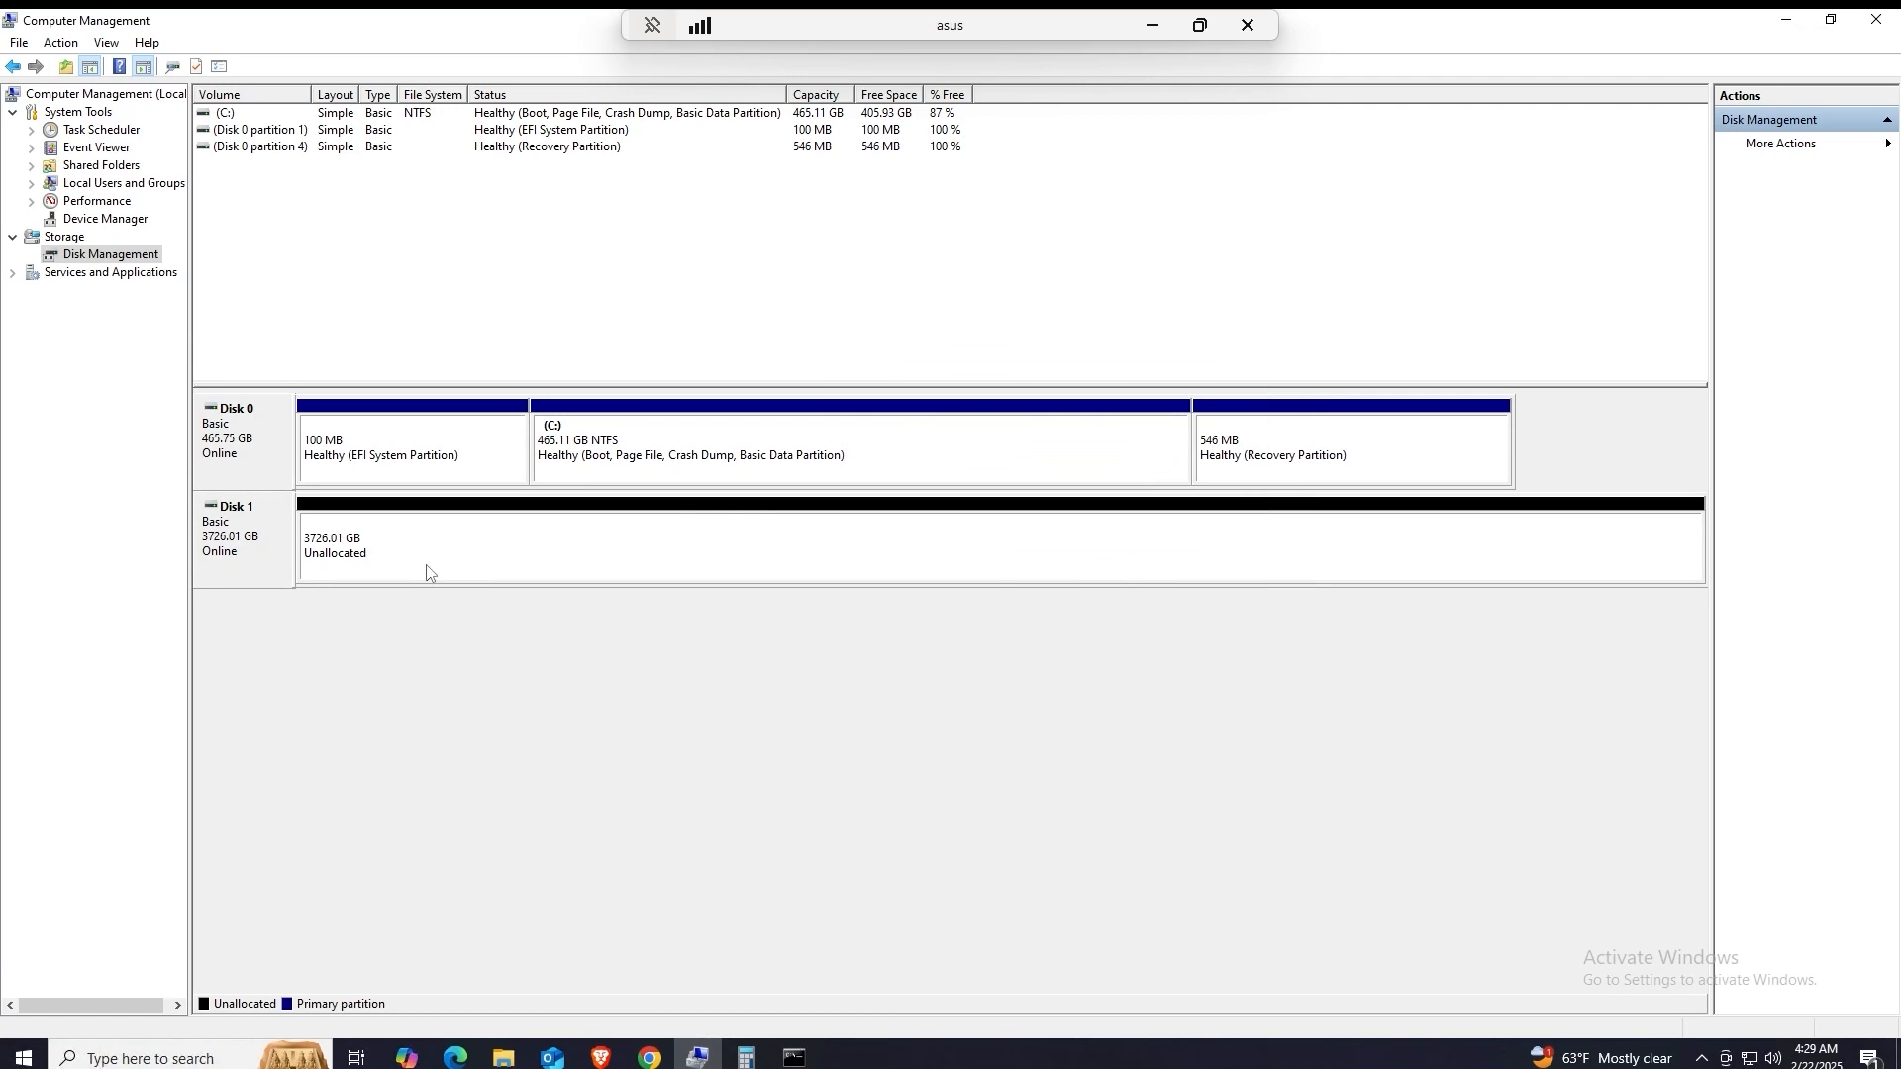
Step: Start a new simple volume on Disk 1's unallocated space, using the maximum size of 3815430 MB
{"action": "left_click", "coordinate": [316, 556]}
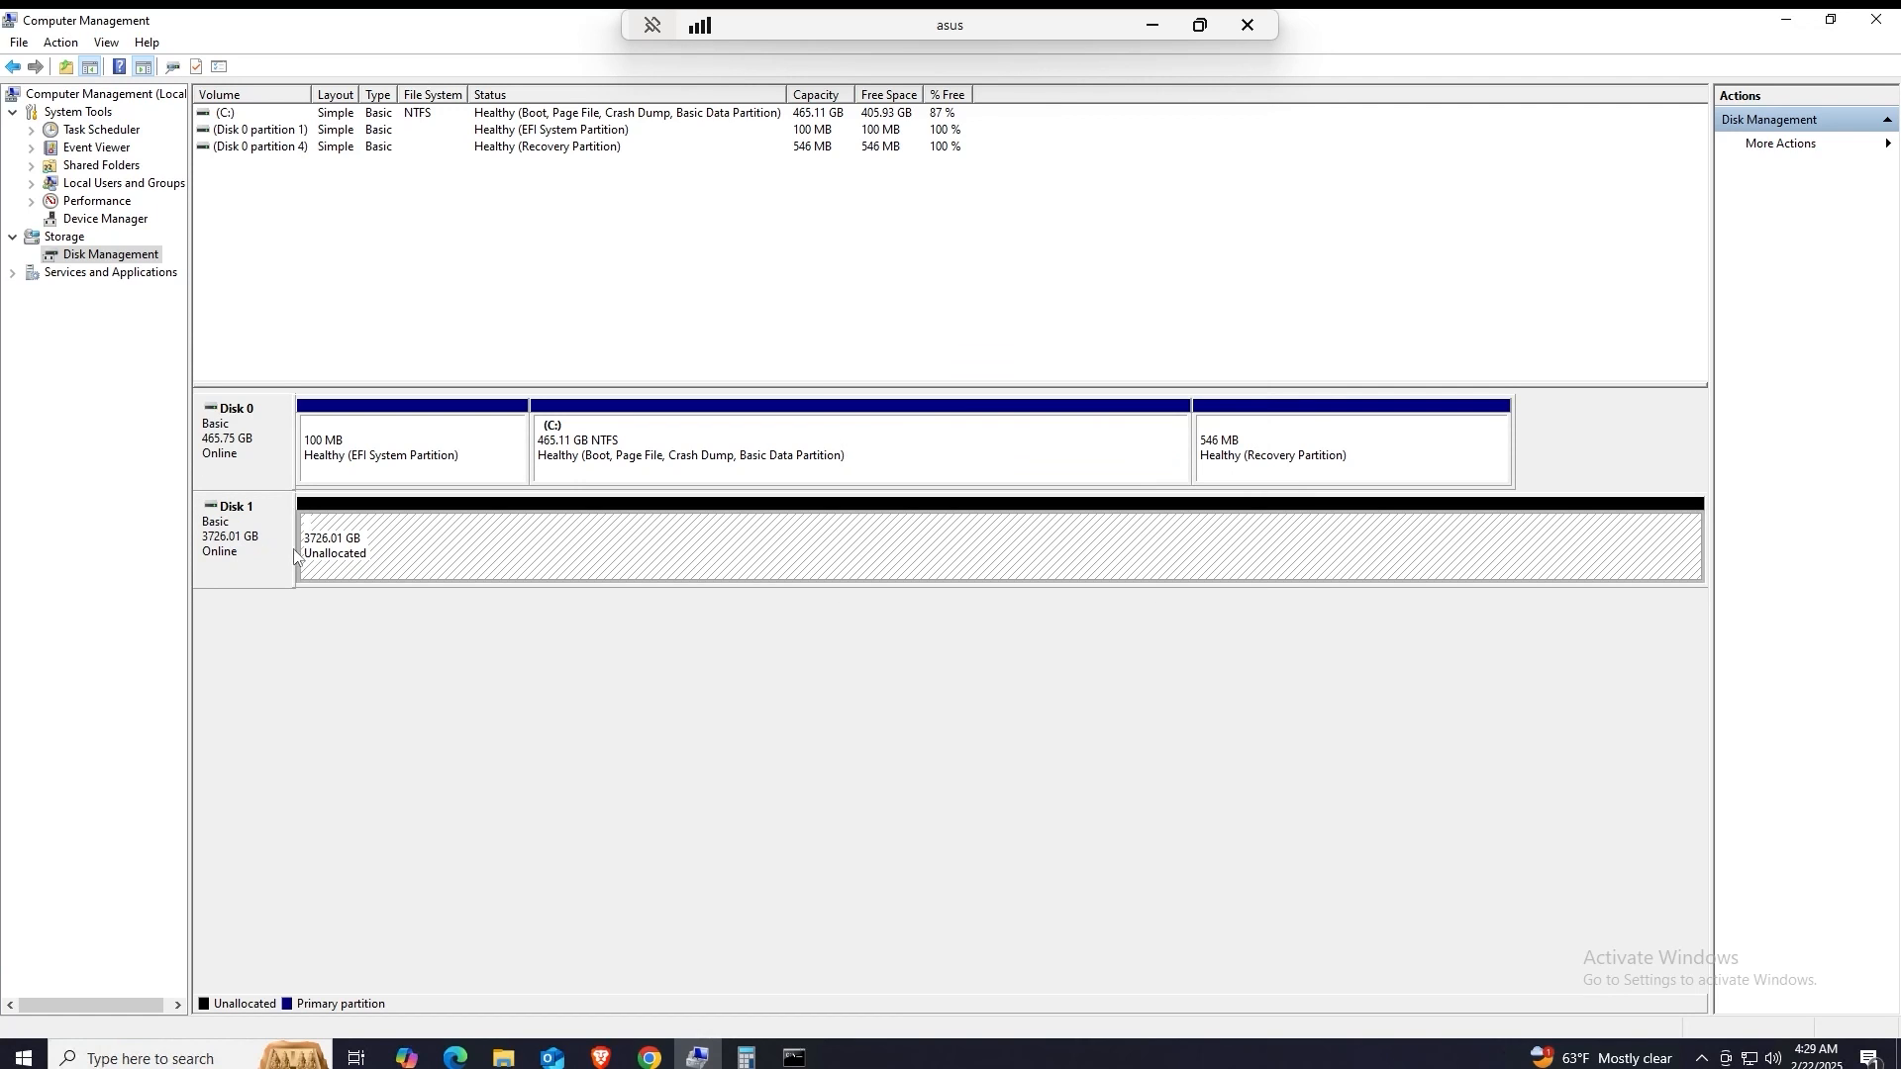
{"action": "left_click", "coordinate": [215, 559]}
{"action": "left_click", "coordinate": [672, 554]}
{"action": "right_click", "coordinate": [679, 538]}
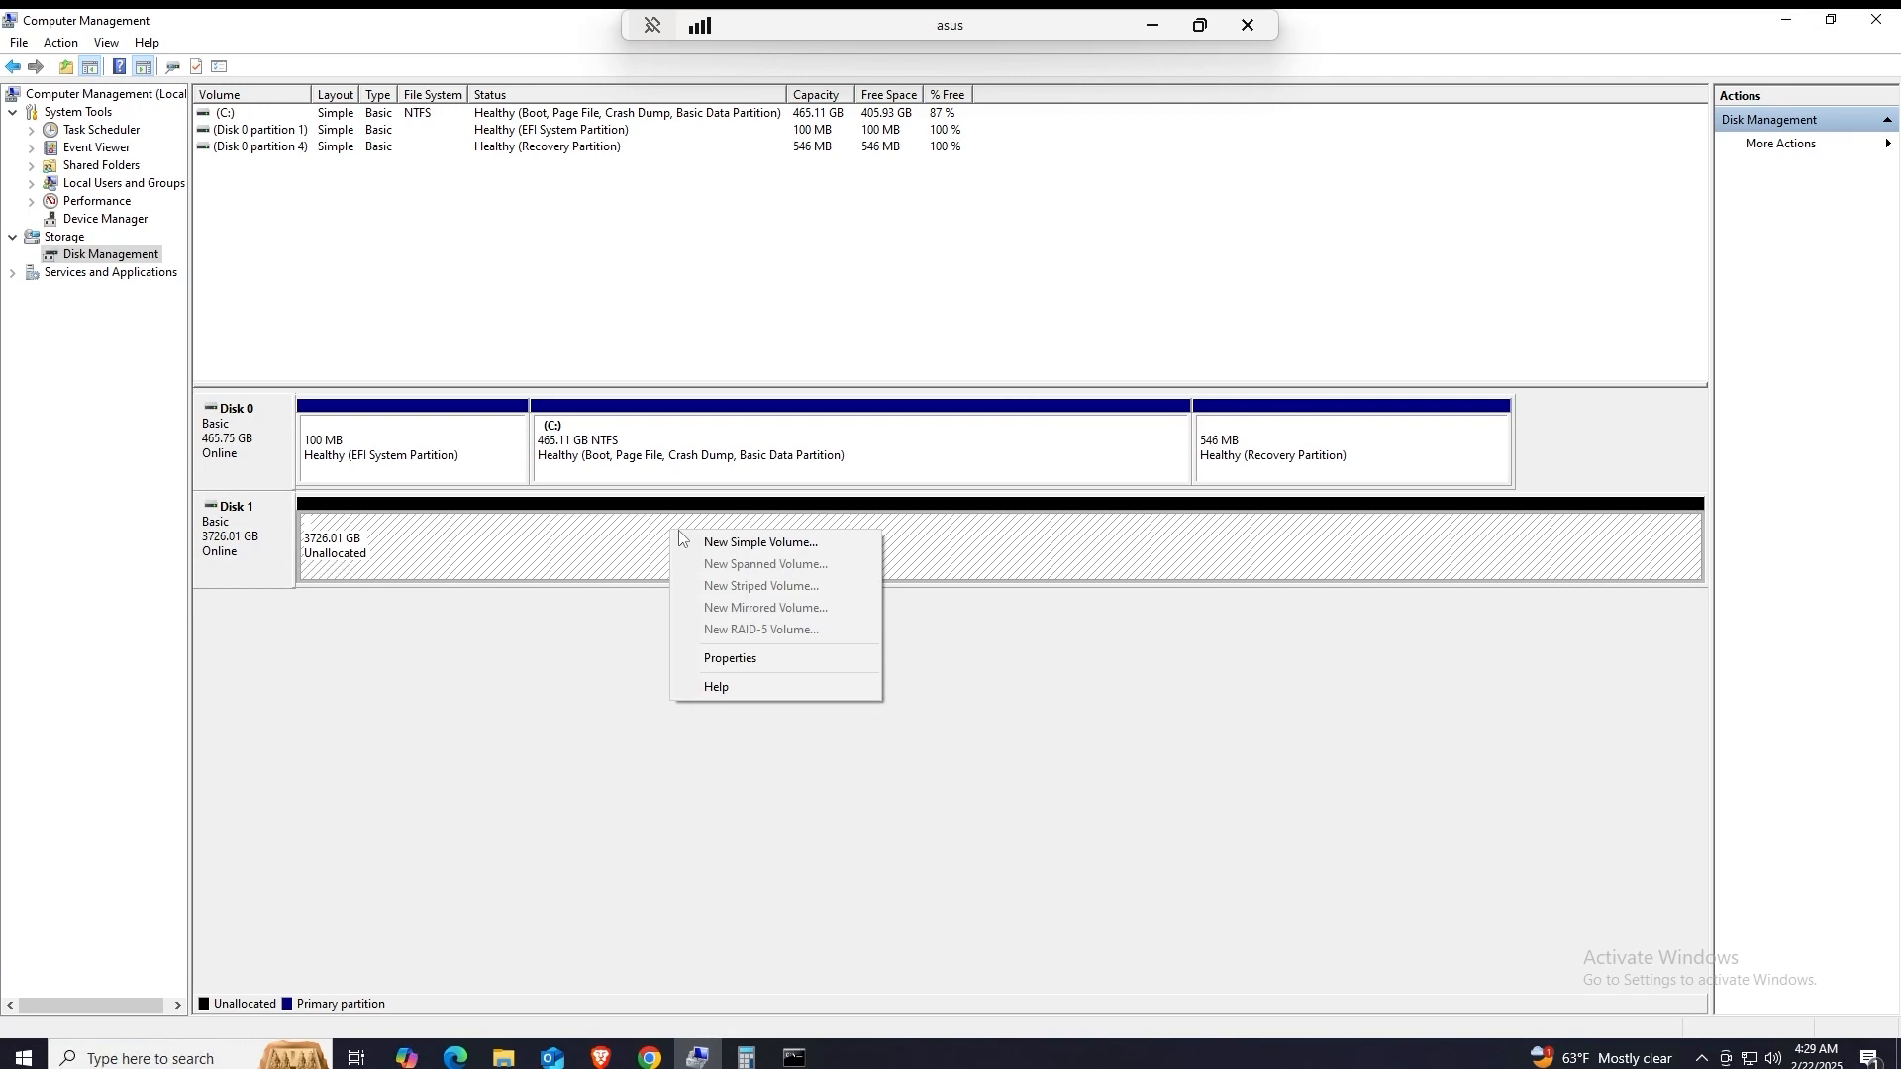
{"action": "left_click", "coordinate": [759, 545]}
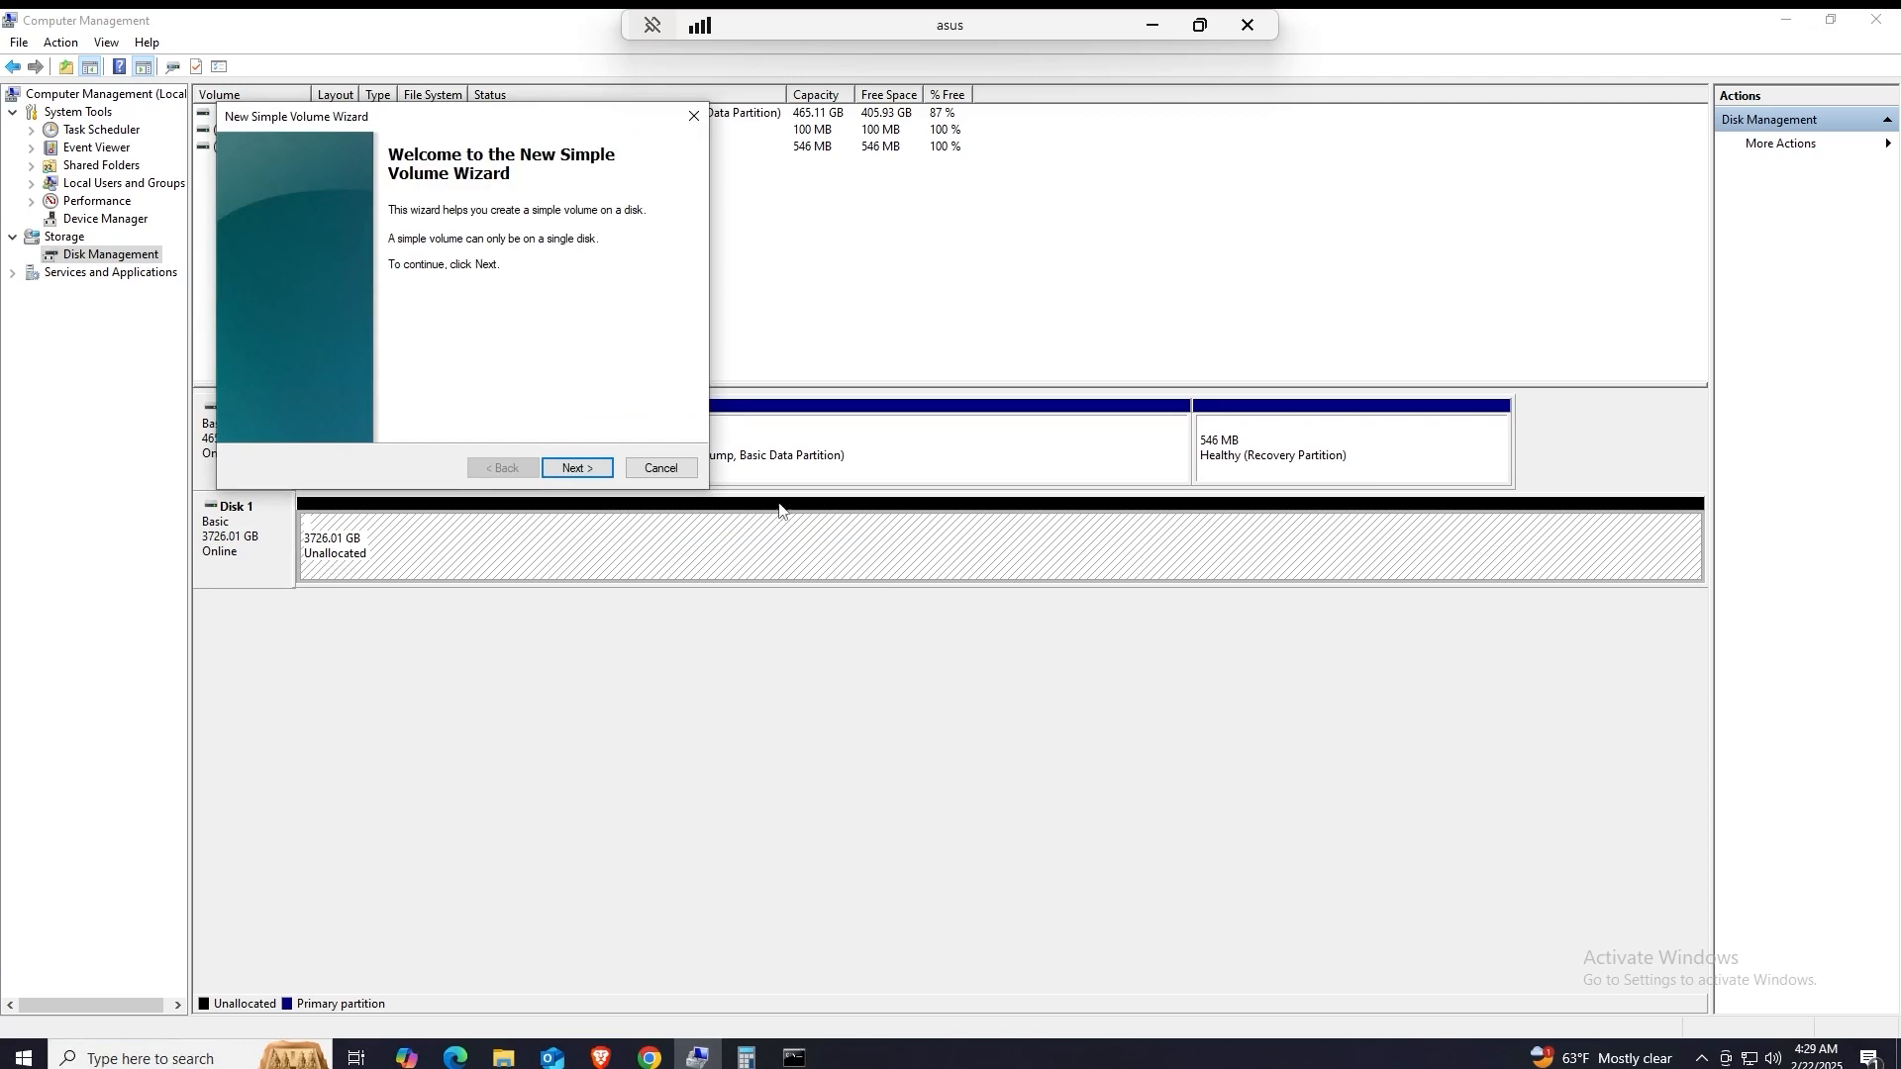
{"action": "left_click", "coordinate": [577, 469]}
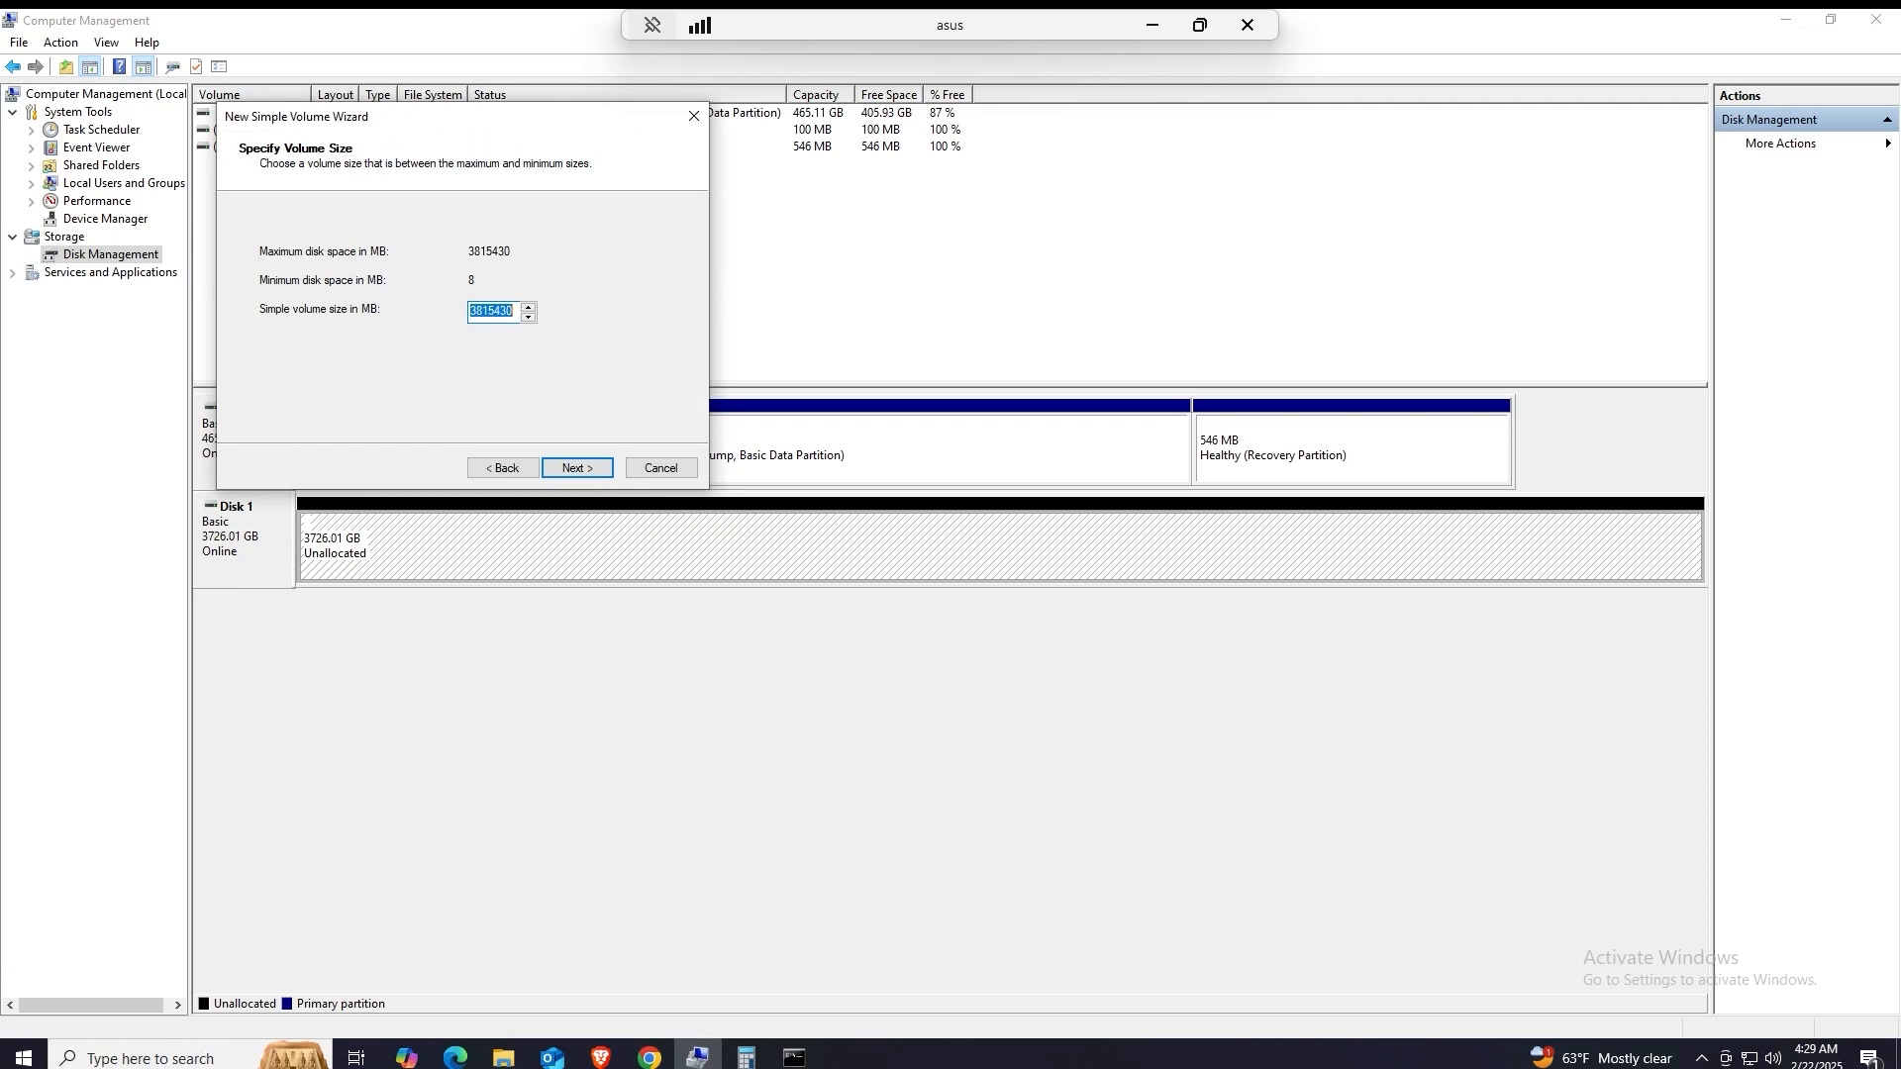
{"action": "left_click", "coordinate": [594, 469]}
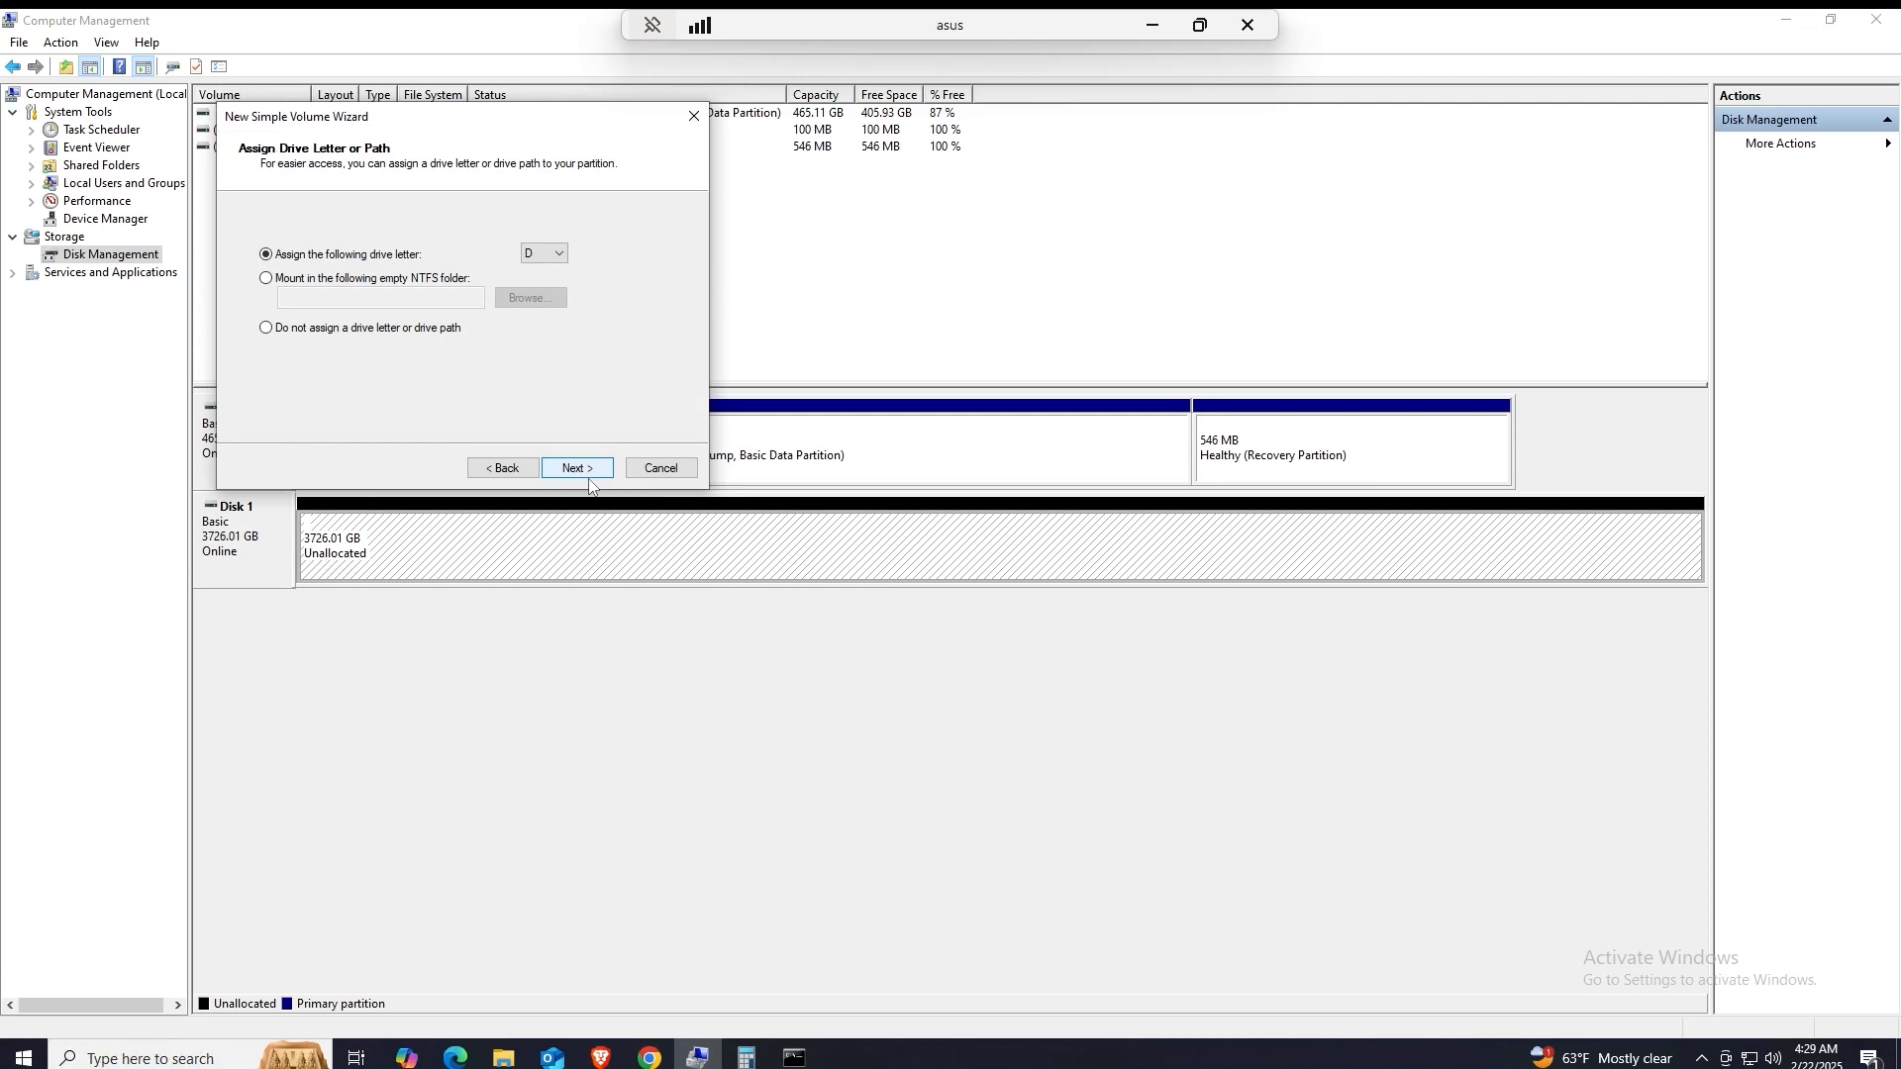
Step: Assign drive letter D and quick-format the new volume as NTFS with the label "Samsung 4TB Ex", finishing the wizard
{"action": "left_click", "coordinate": [535, 255]}
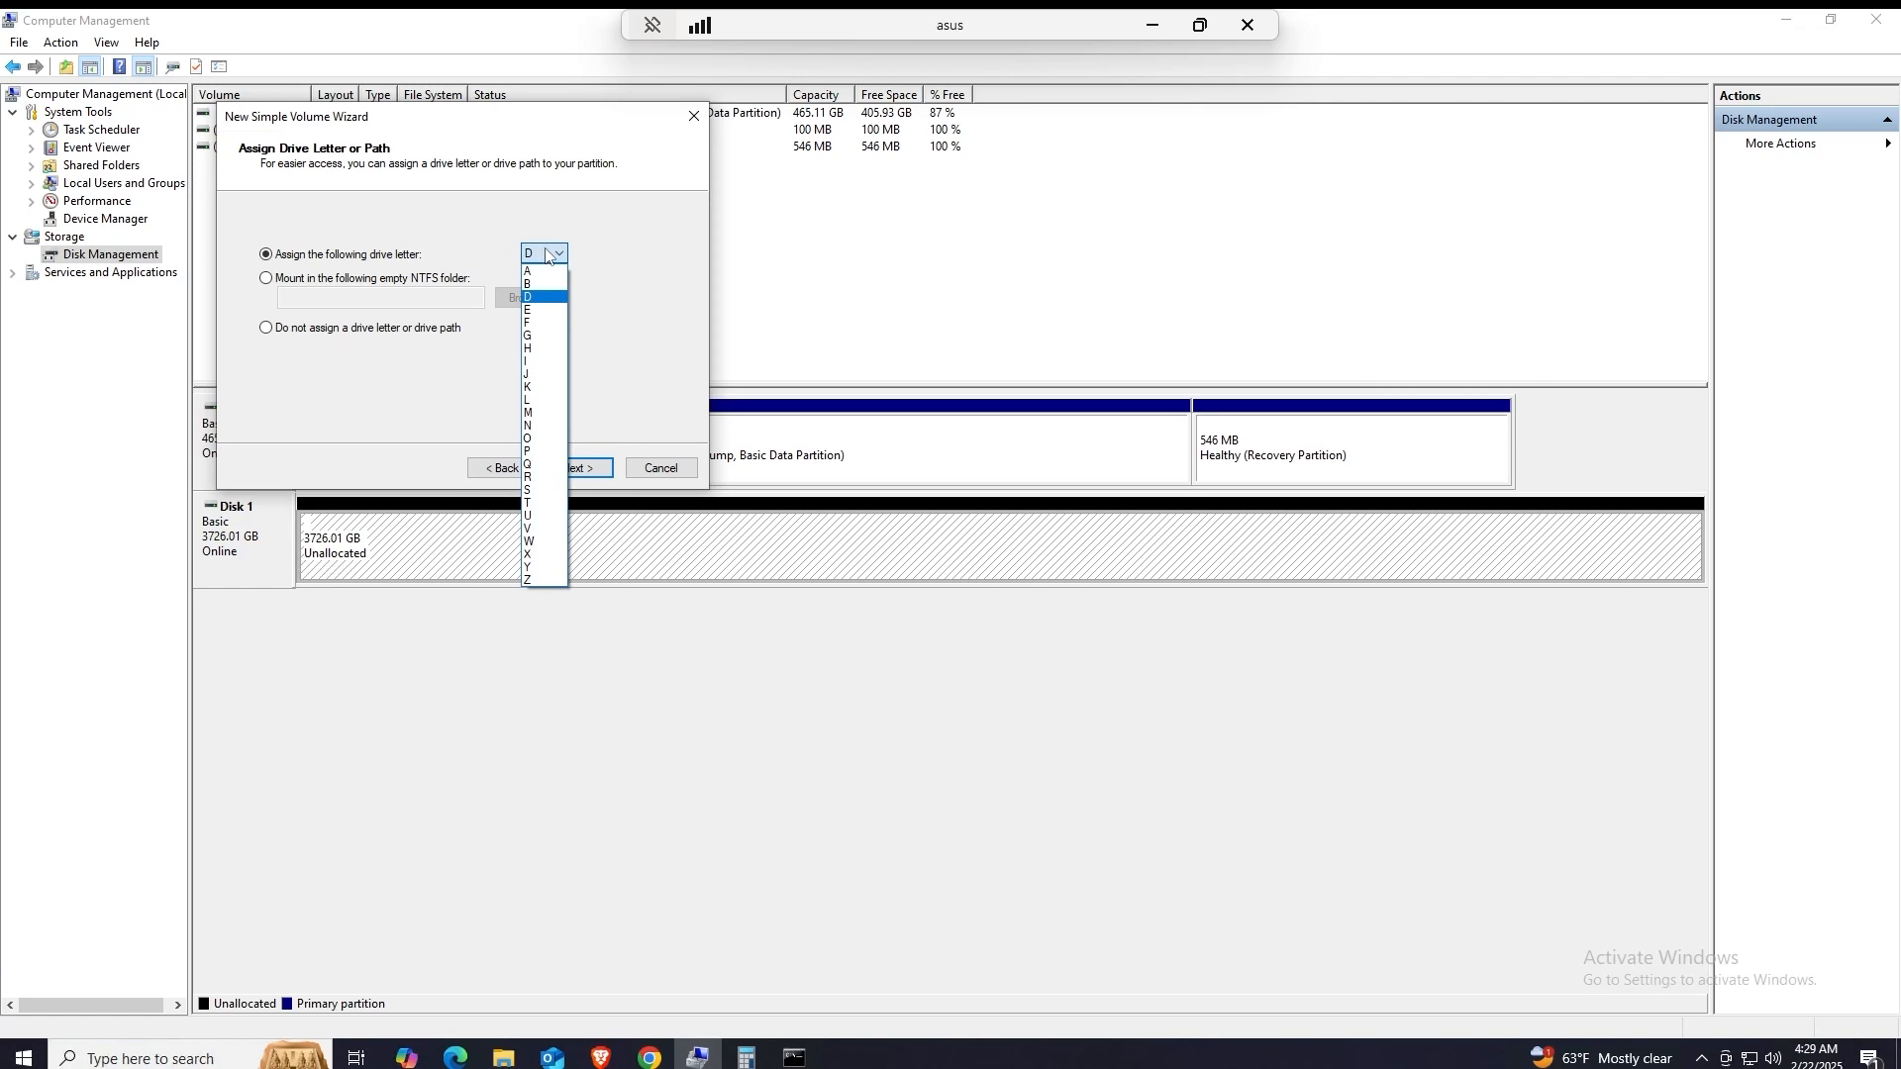
{"action": "left_click", "coordinate": [575, 260]}
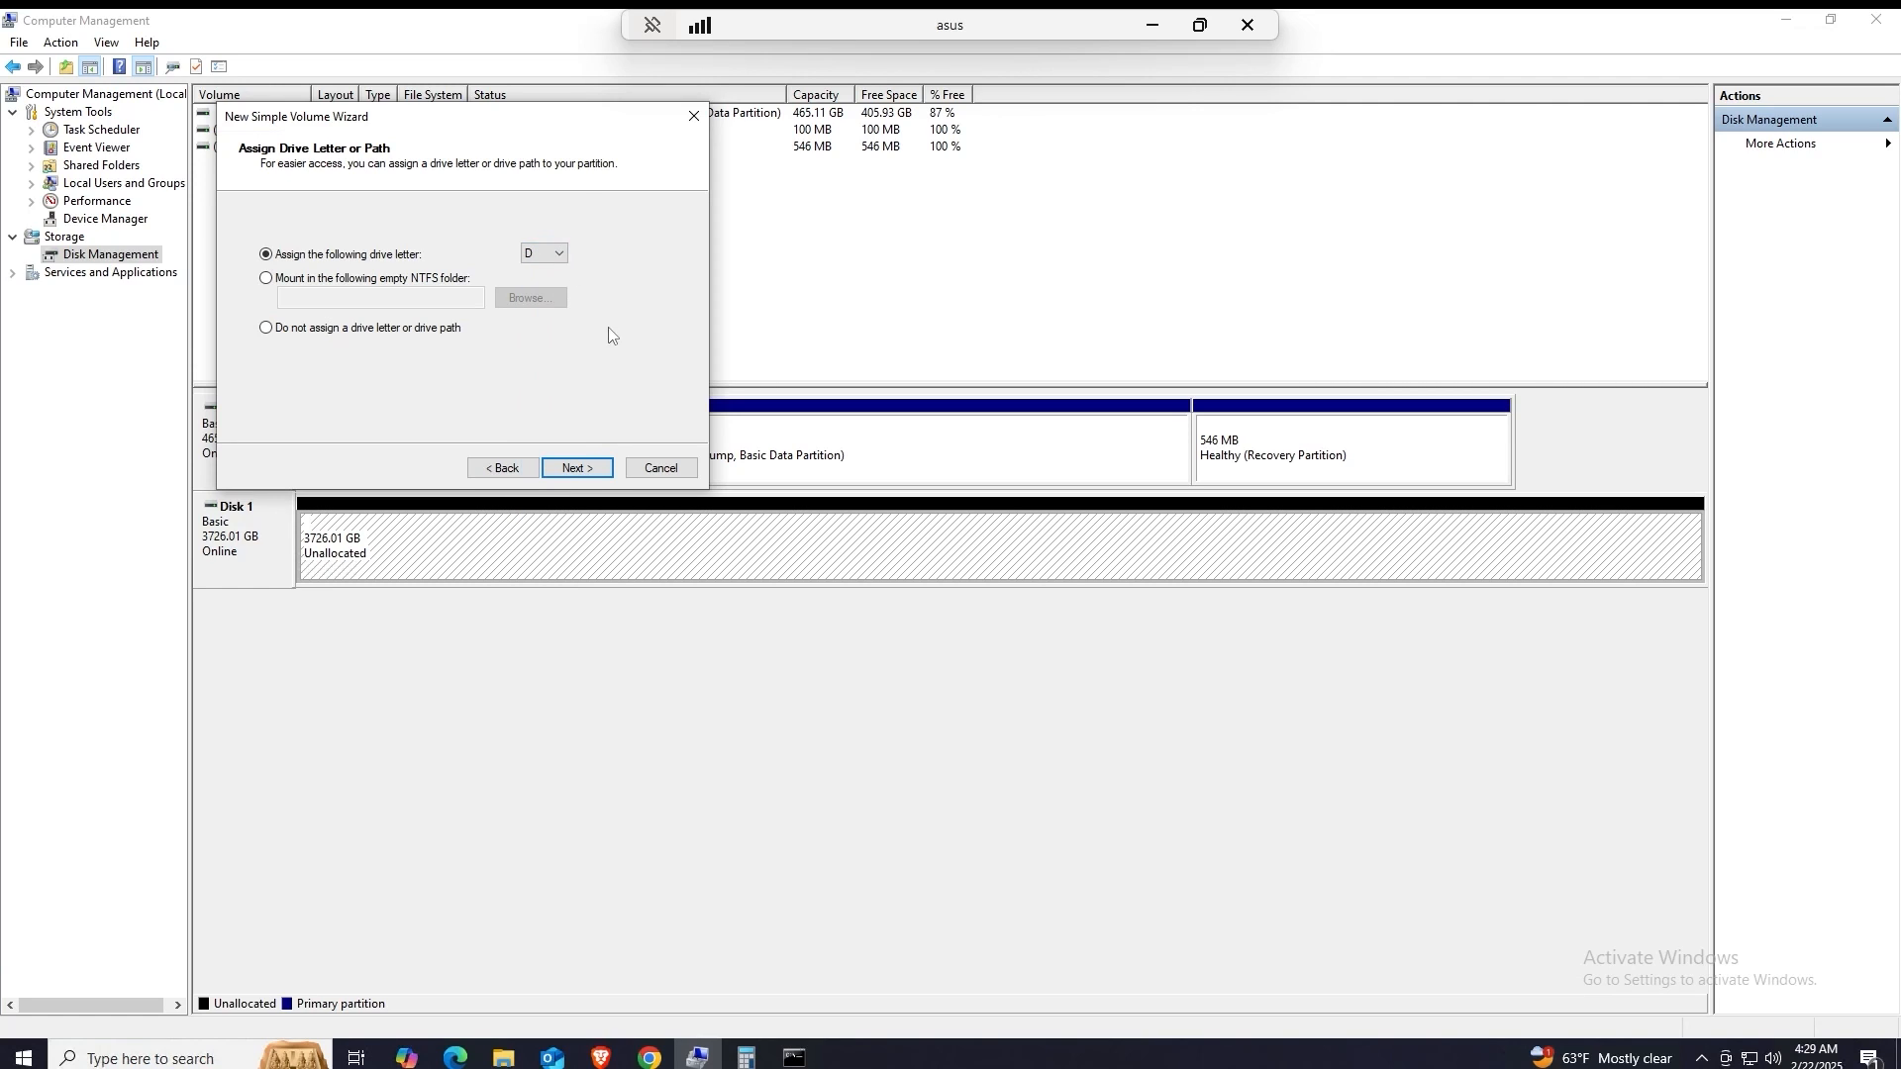
{"action": "left_click", "coordinate": [580, 471]}
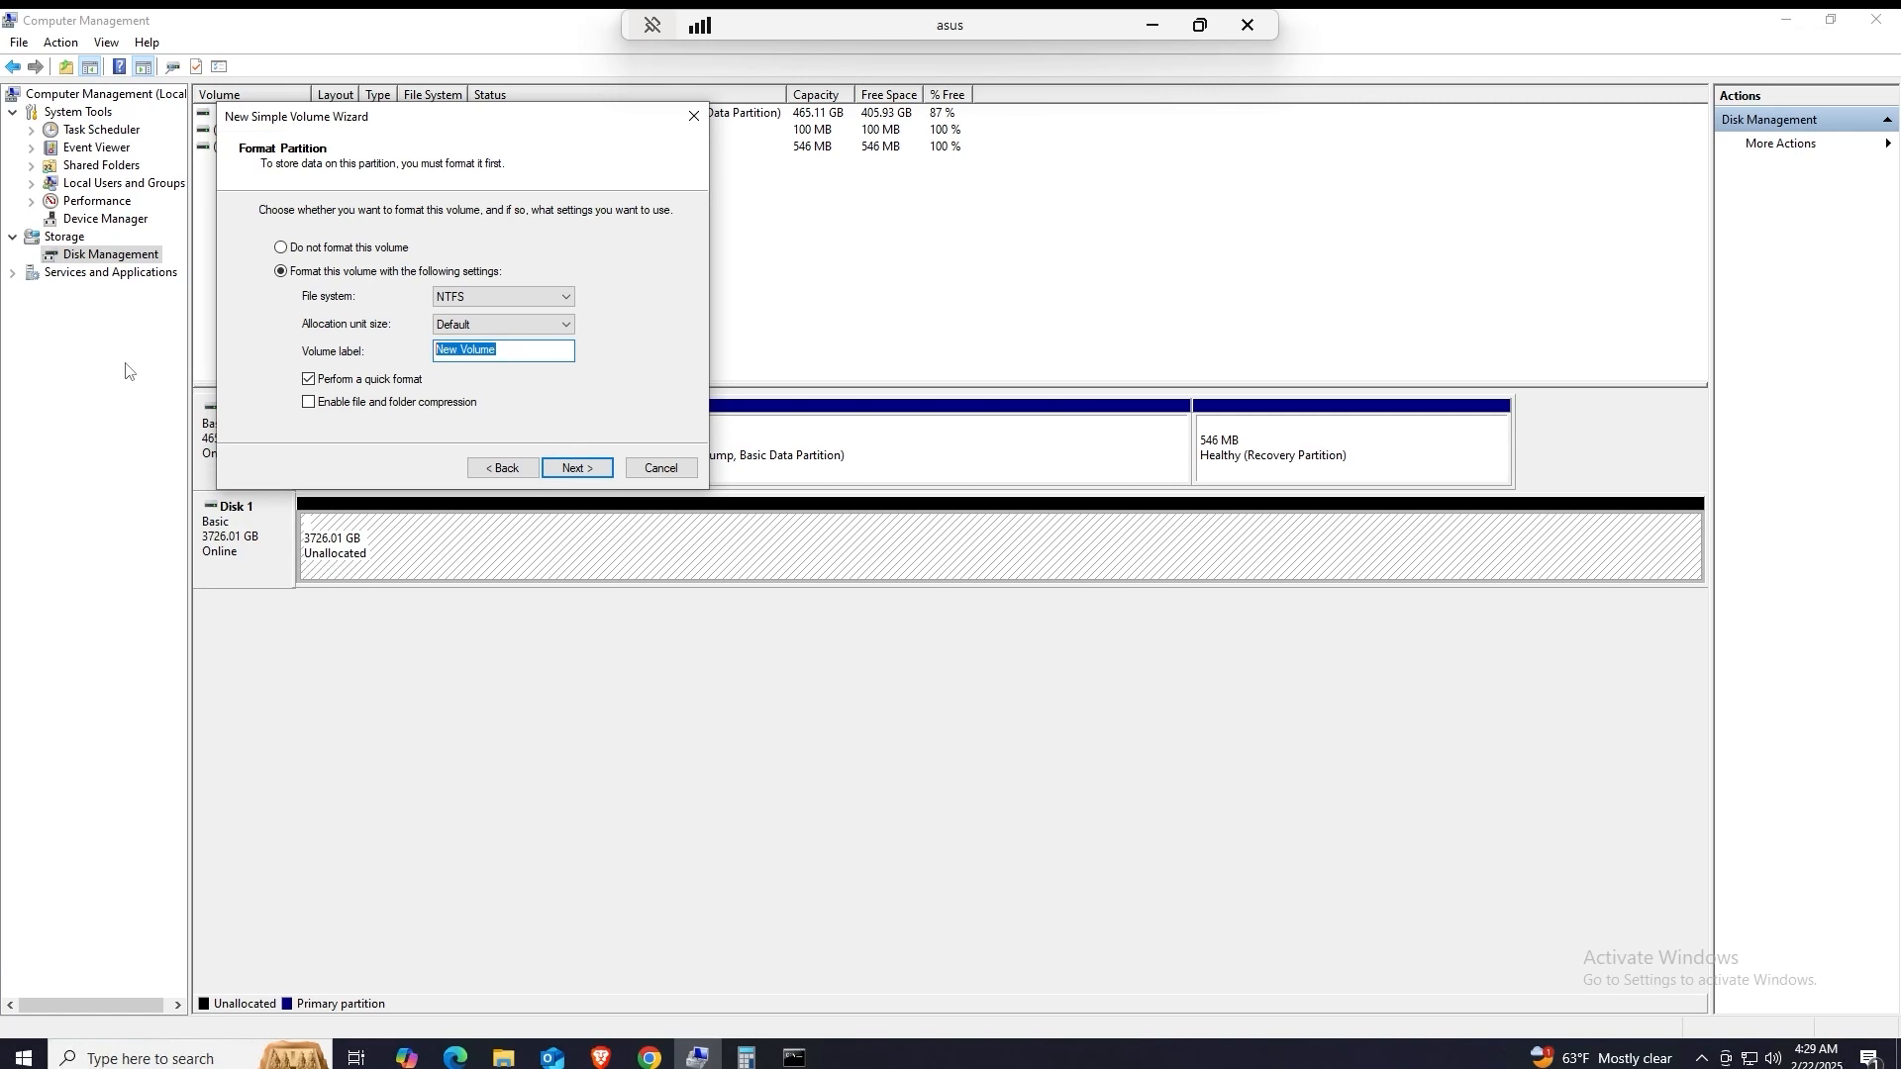
{"action": "type", "text": "Samsung 4TB Ex"}
{"action": "left_click", "coordinate": [590, 474]}
{"action": "left_click", "coordinate": [578, 472]}
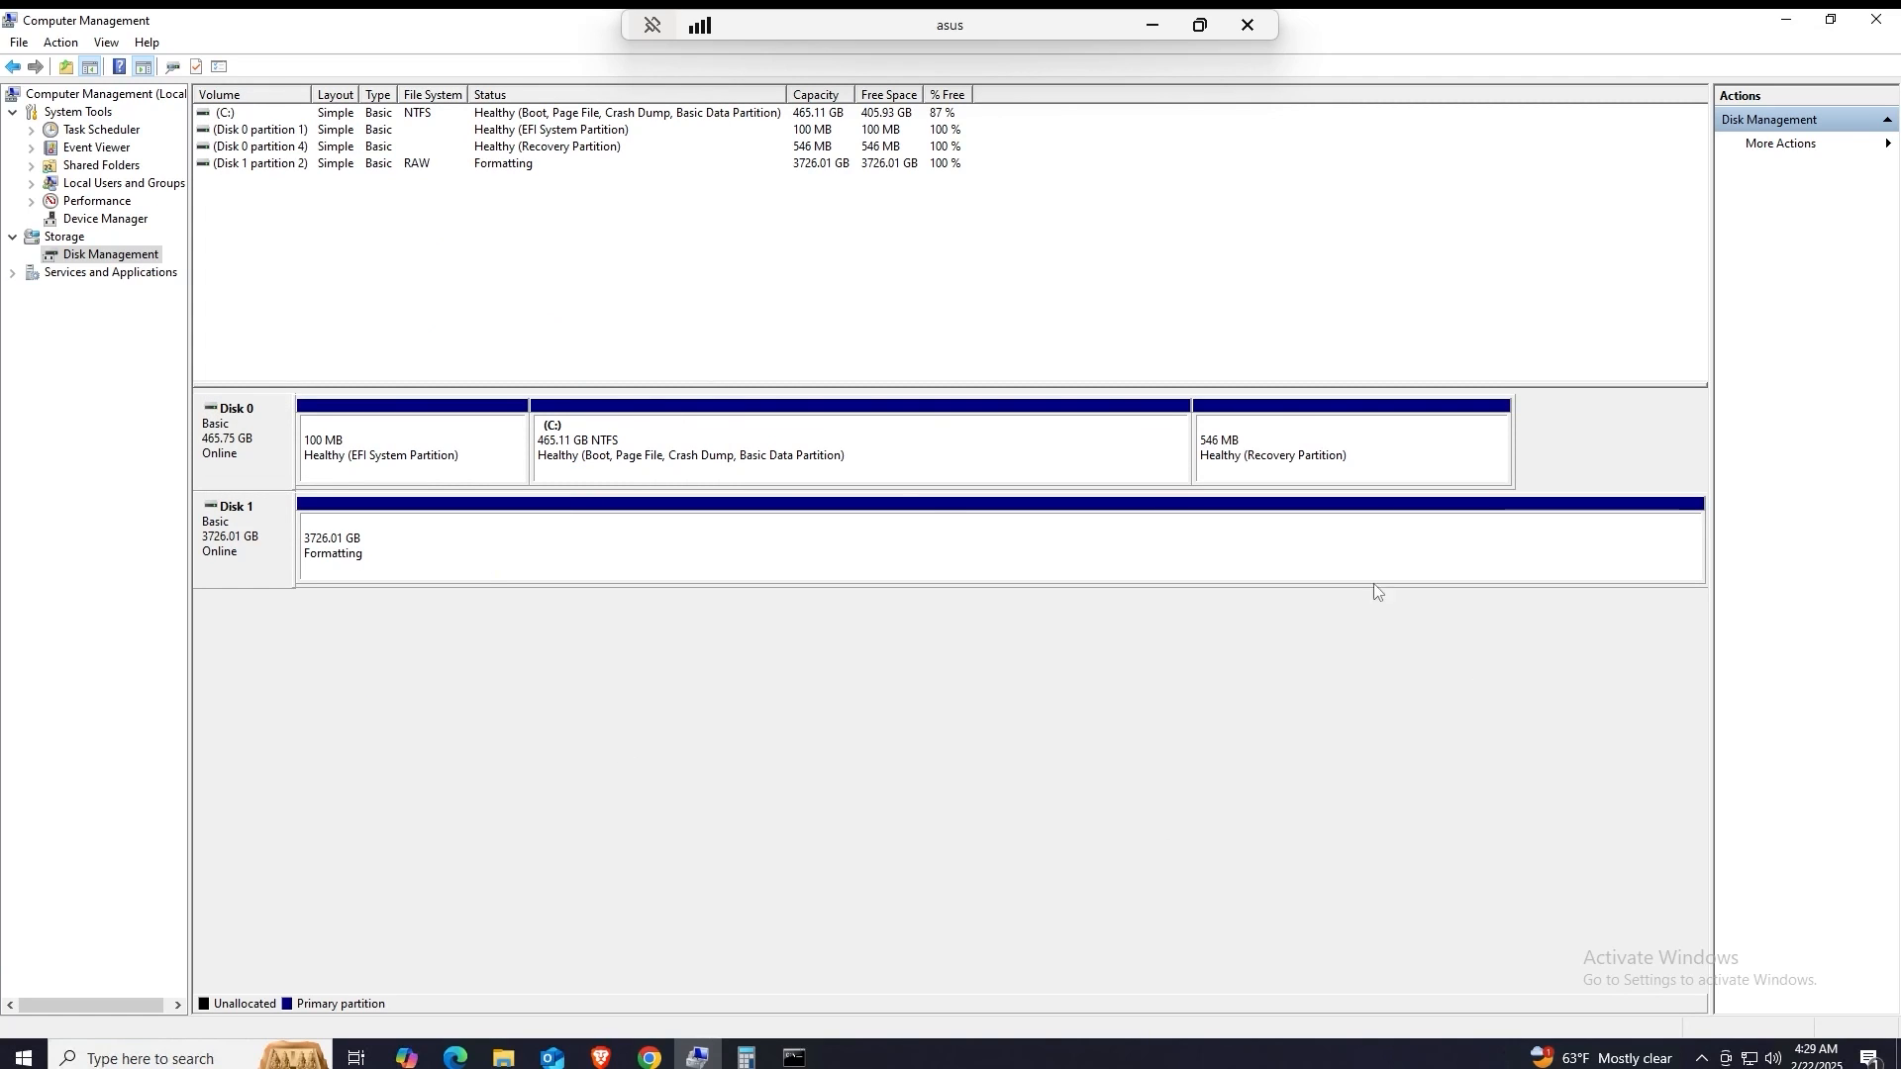
Step: Open the Samsung 4TB Ex (D:) volume in File Explorer from Disk Management and view the drives under This PC
{"action": "left_click", "coordinate": [647, 548]}
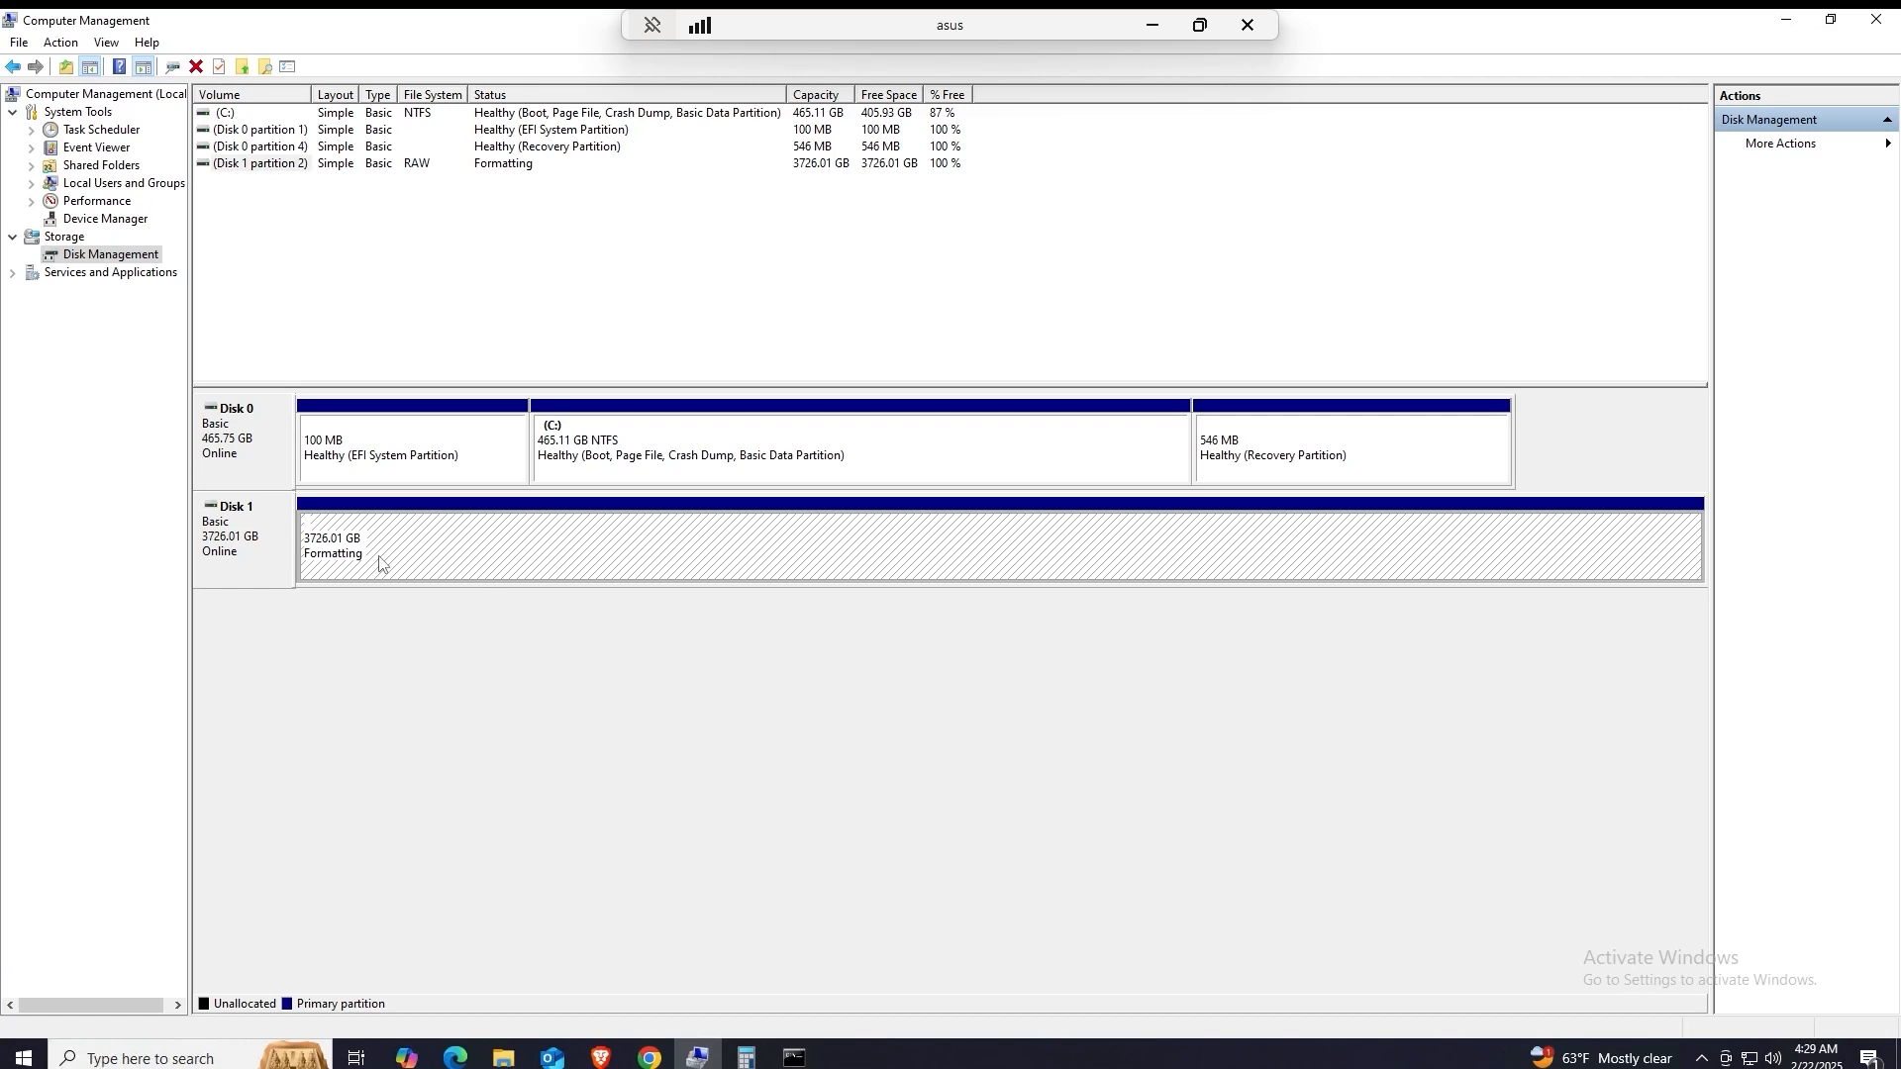
{"action": "right_click", "coordinate": [692, 551]}
{"action": "left_click", "coordinate": [540, 535]}
{"action": "right_click", "coordinate": [615, 547]}
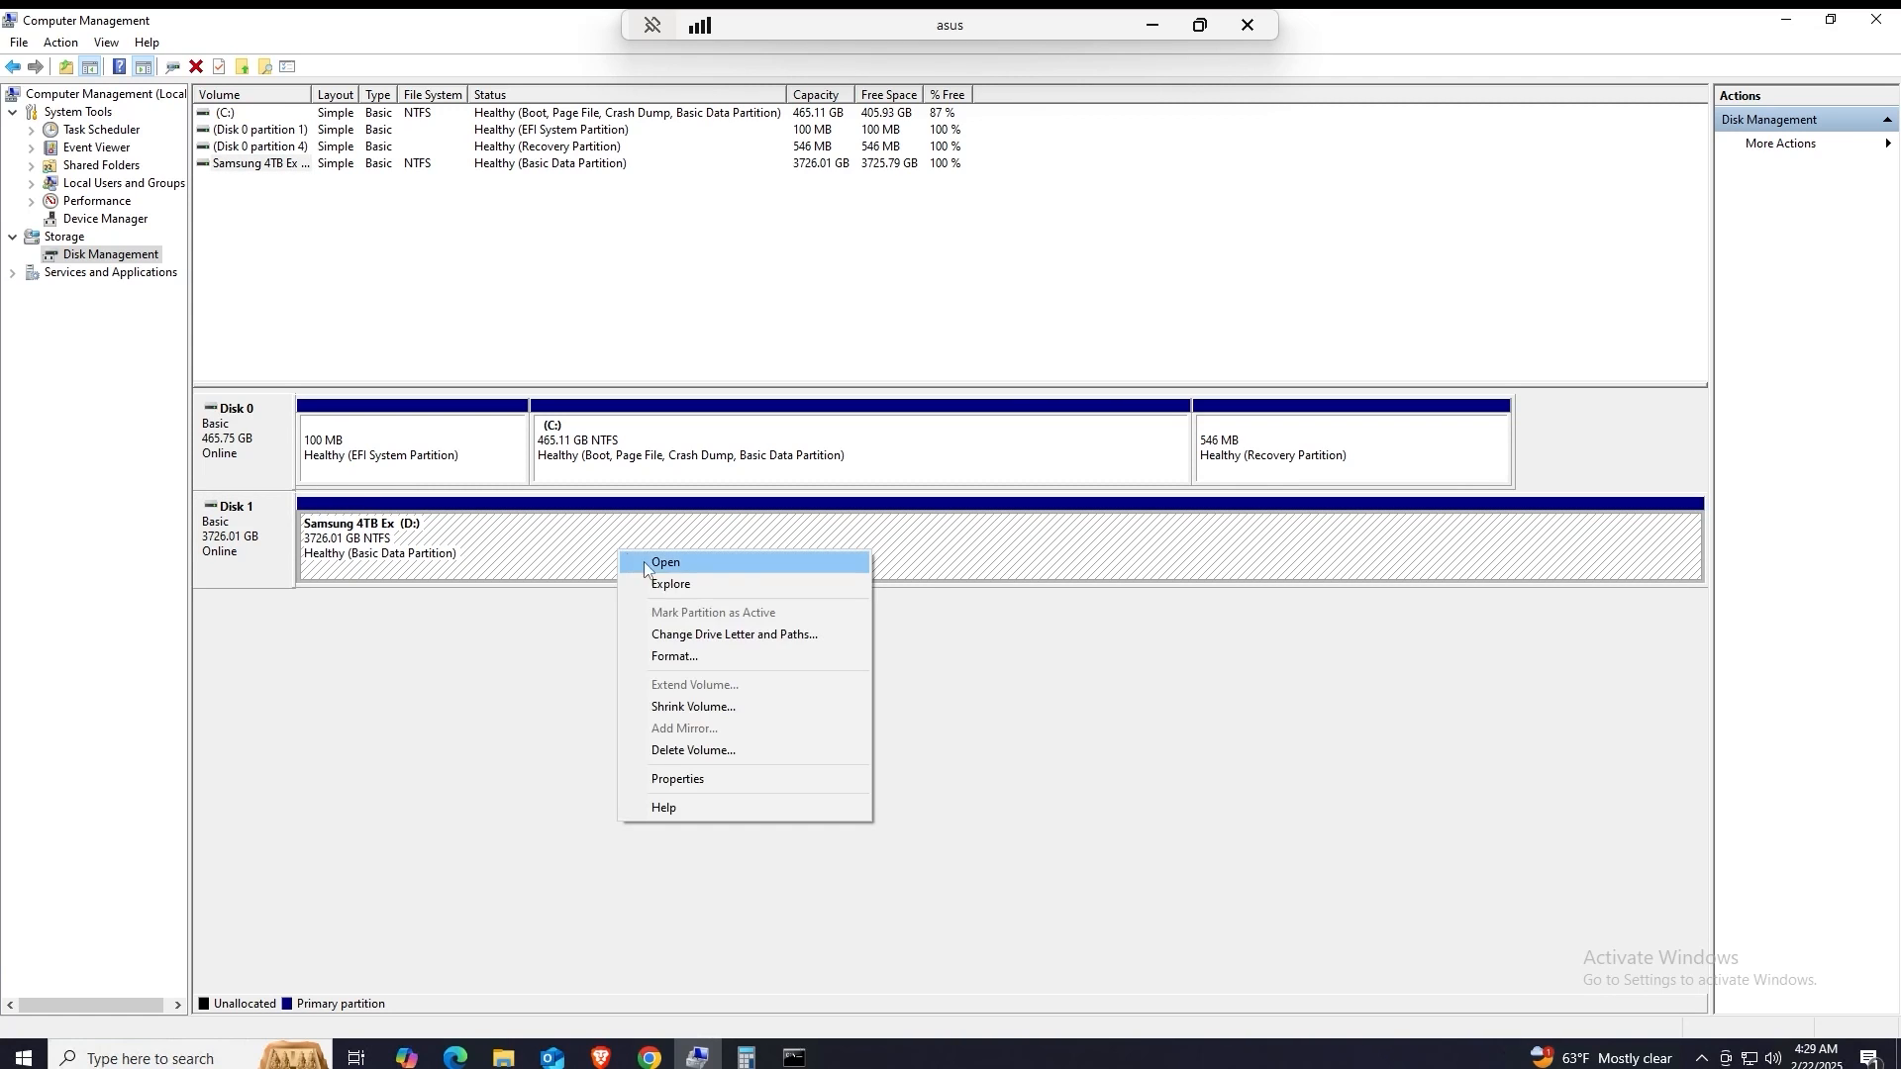
{"action": "left_click", "coordinate": [707, 561]}
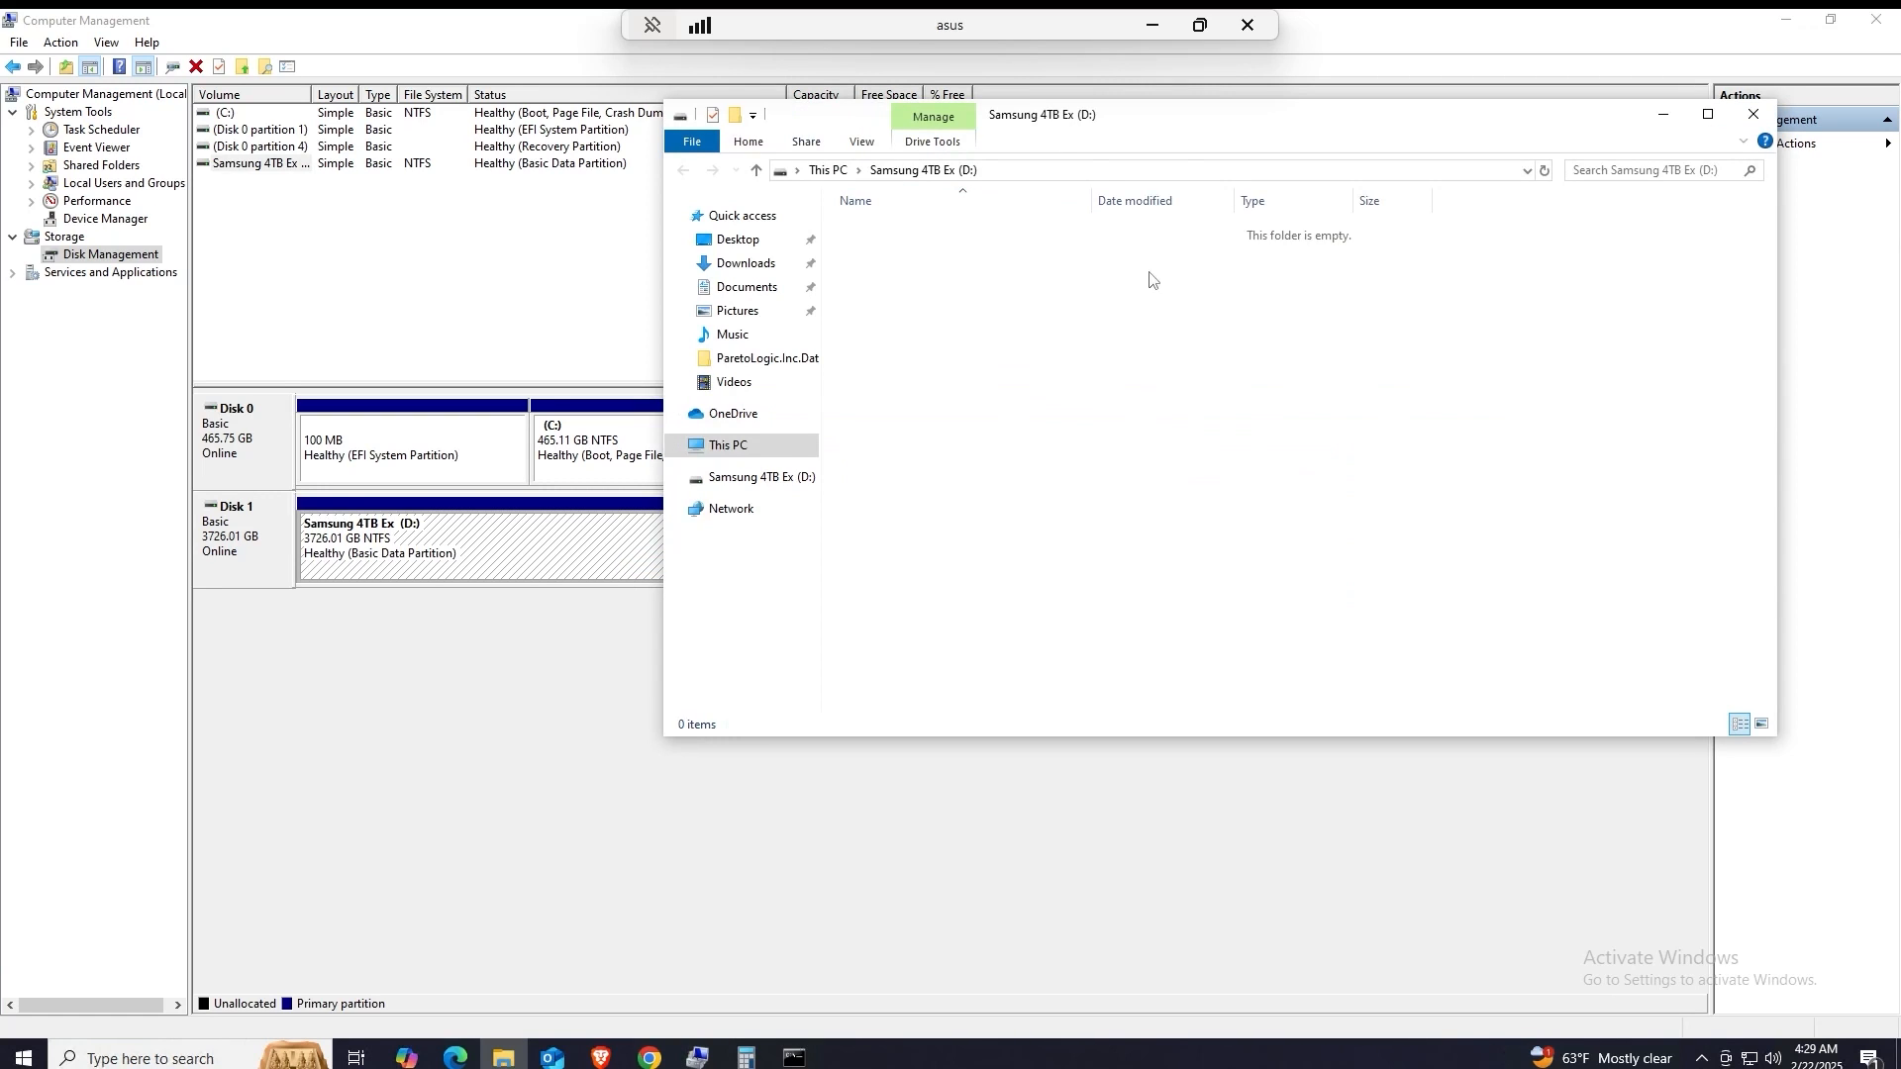
{"action": "left_click", "coordinate": [730, 444]}
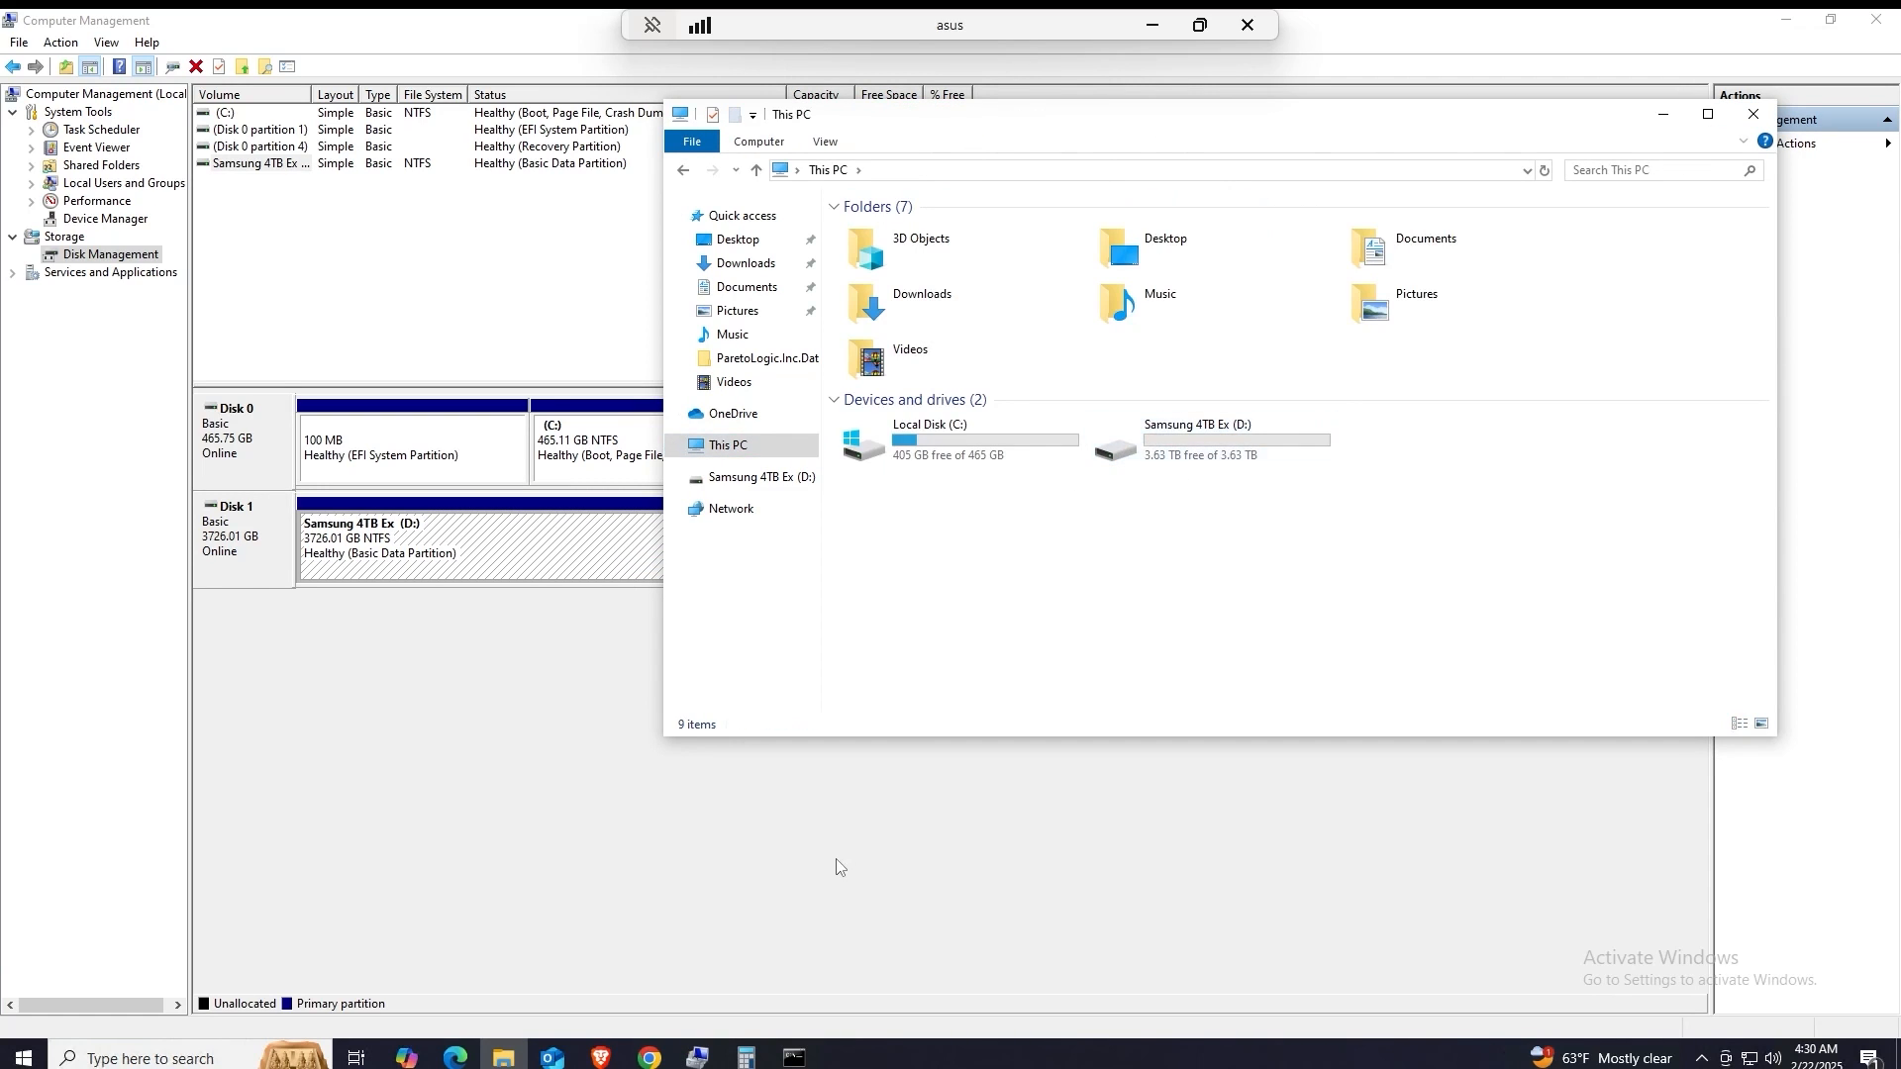
Step: Return to Disk Management and rescan the disks
{"action": "right_click", "coordinate": [679, 542]}
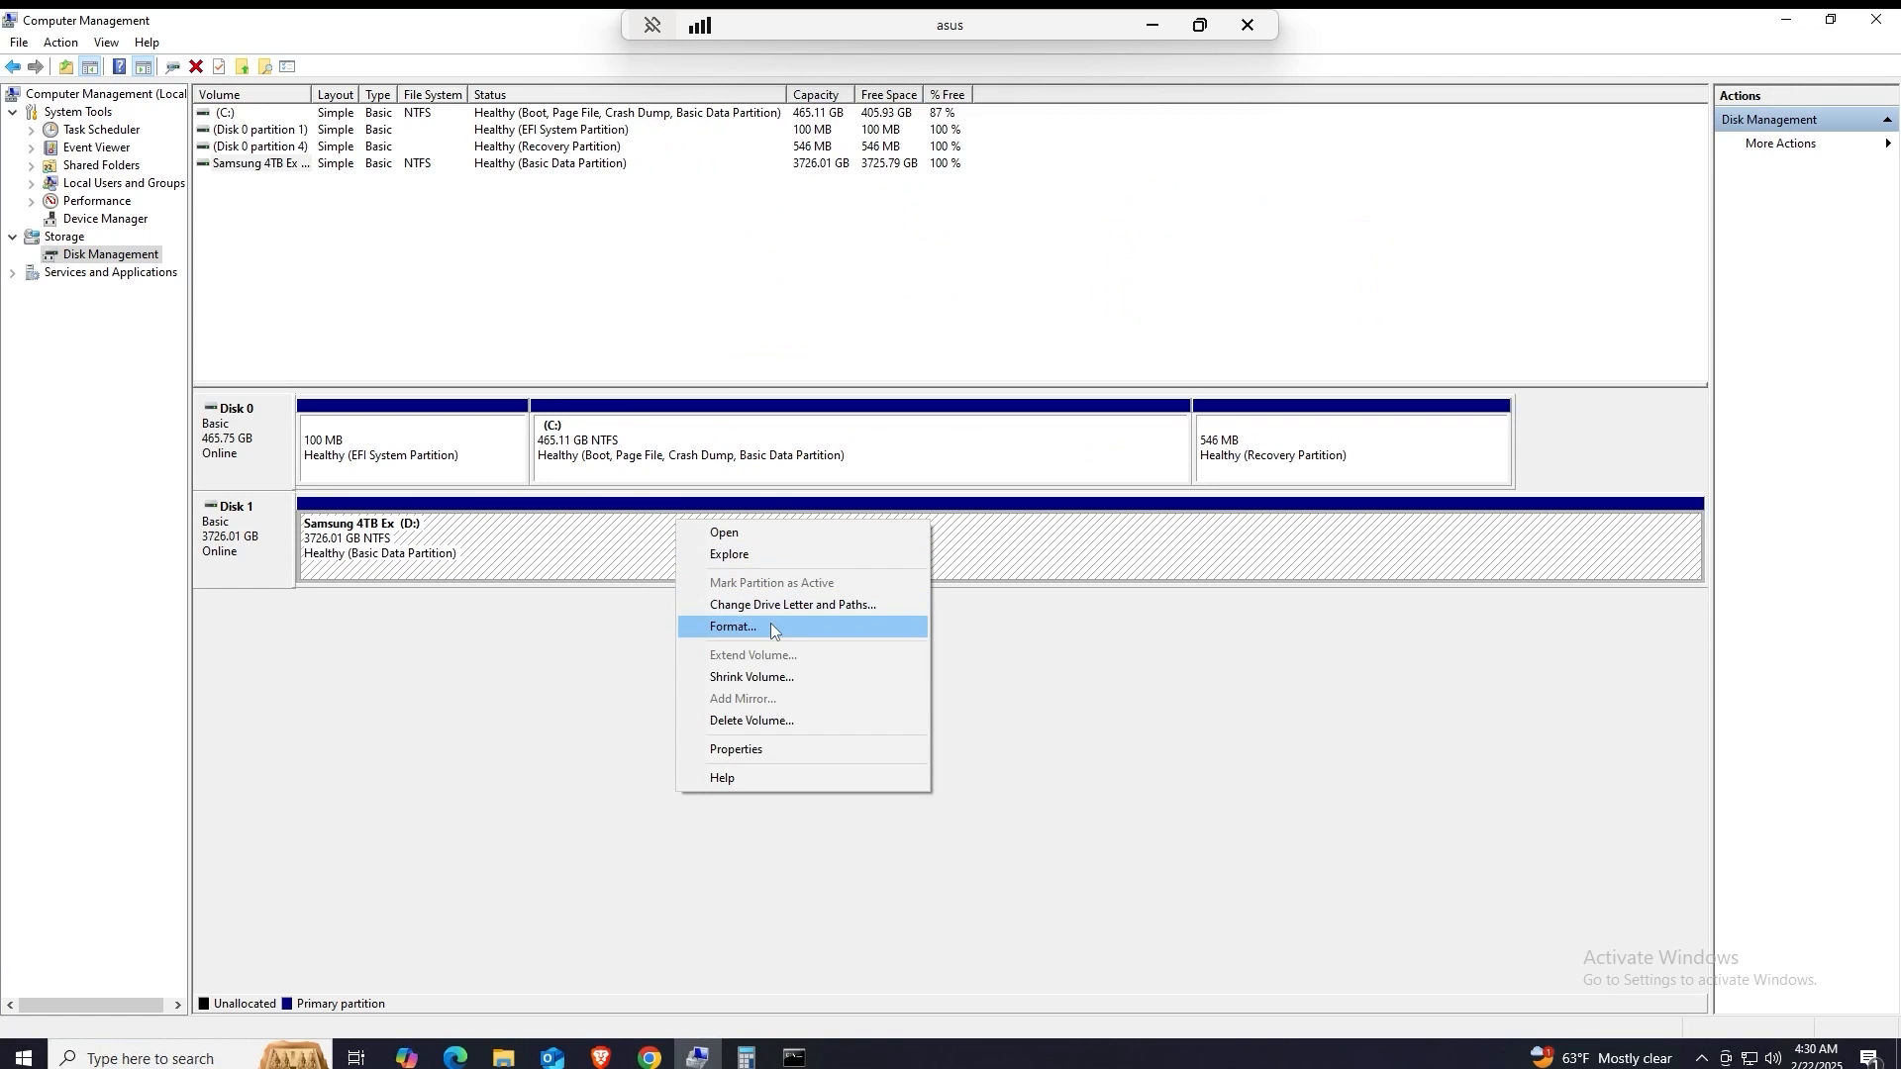
{"action": "left_click", "coordinate": [453, 681]}
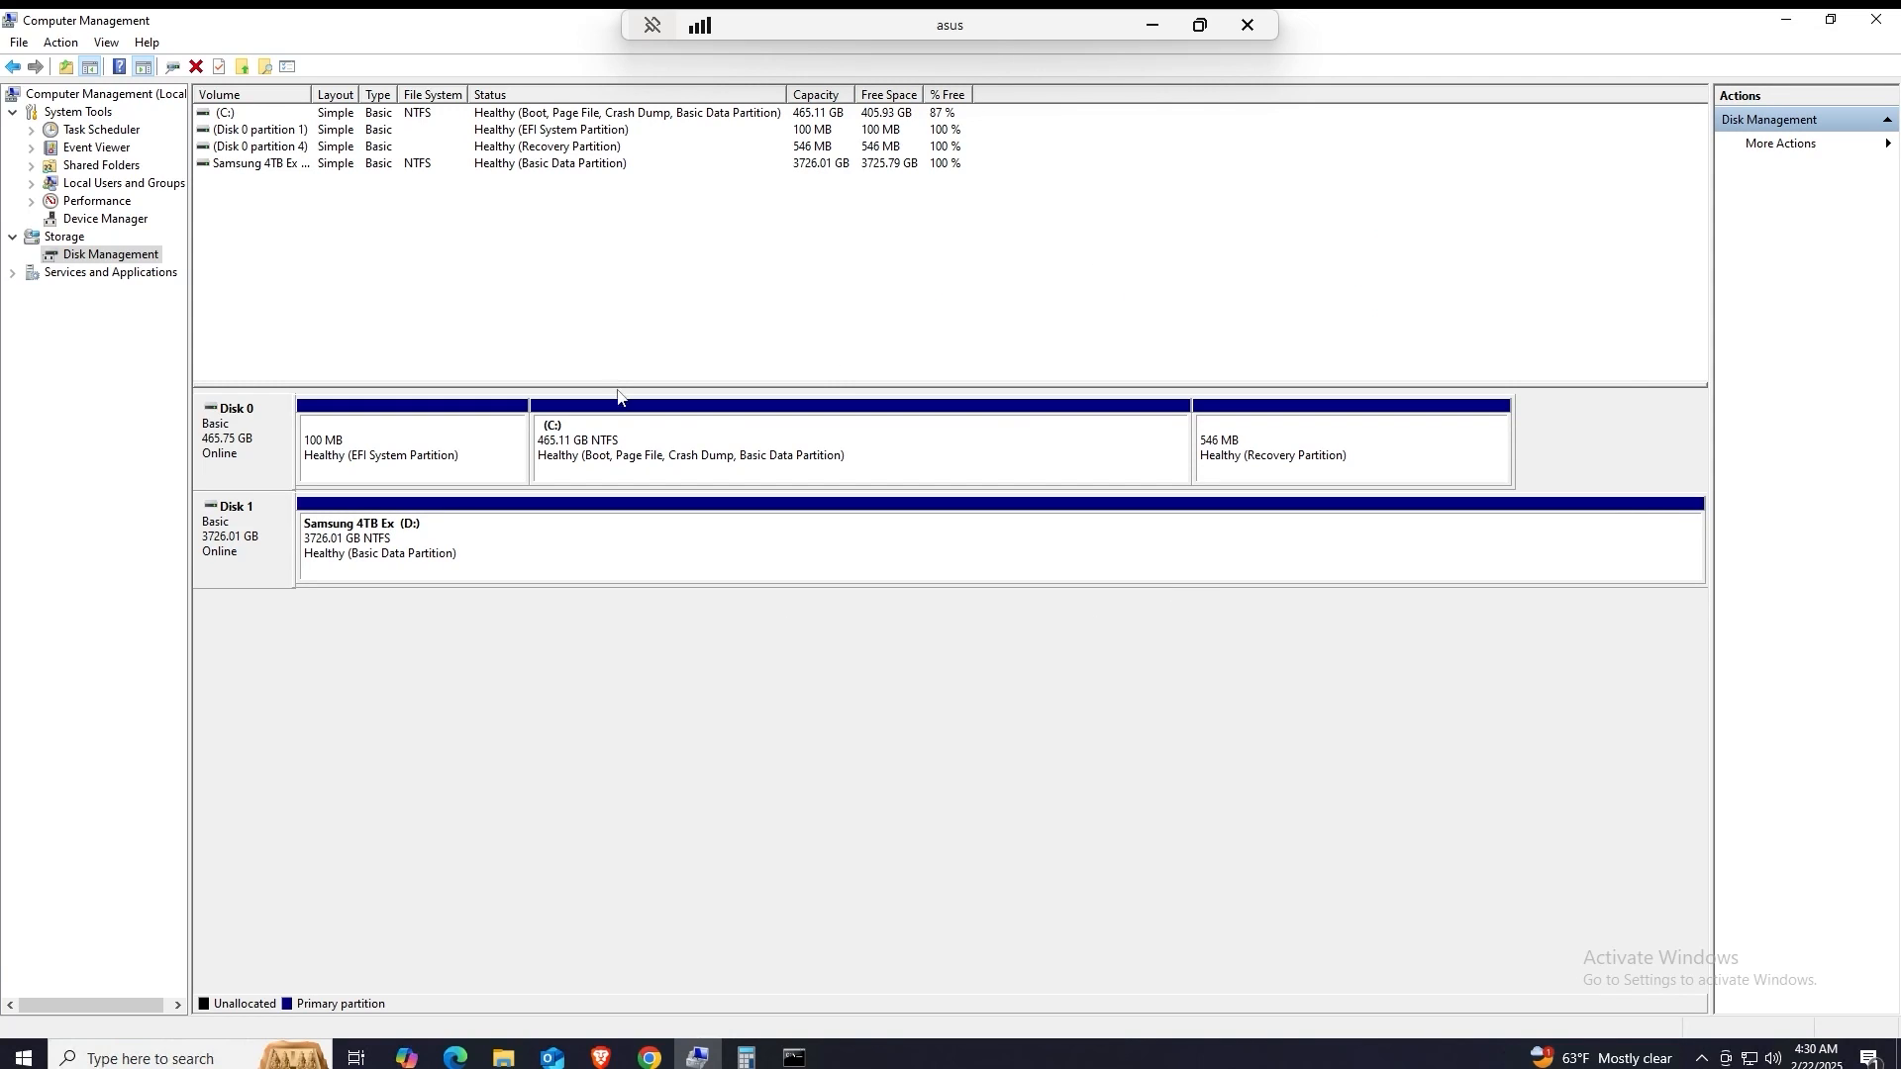
{"action": "left_click", "coordinate": [97, 256]}
{"action": "right_click", "coordinate": [99, 260]}
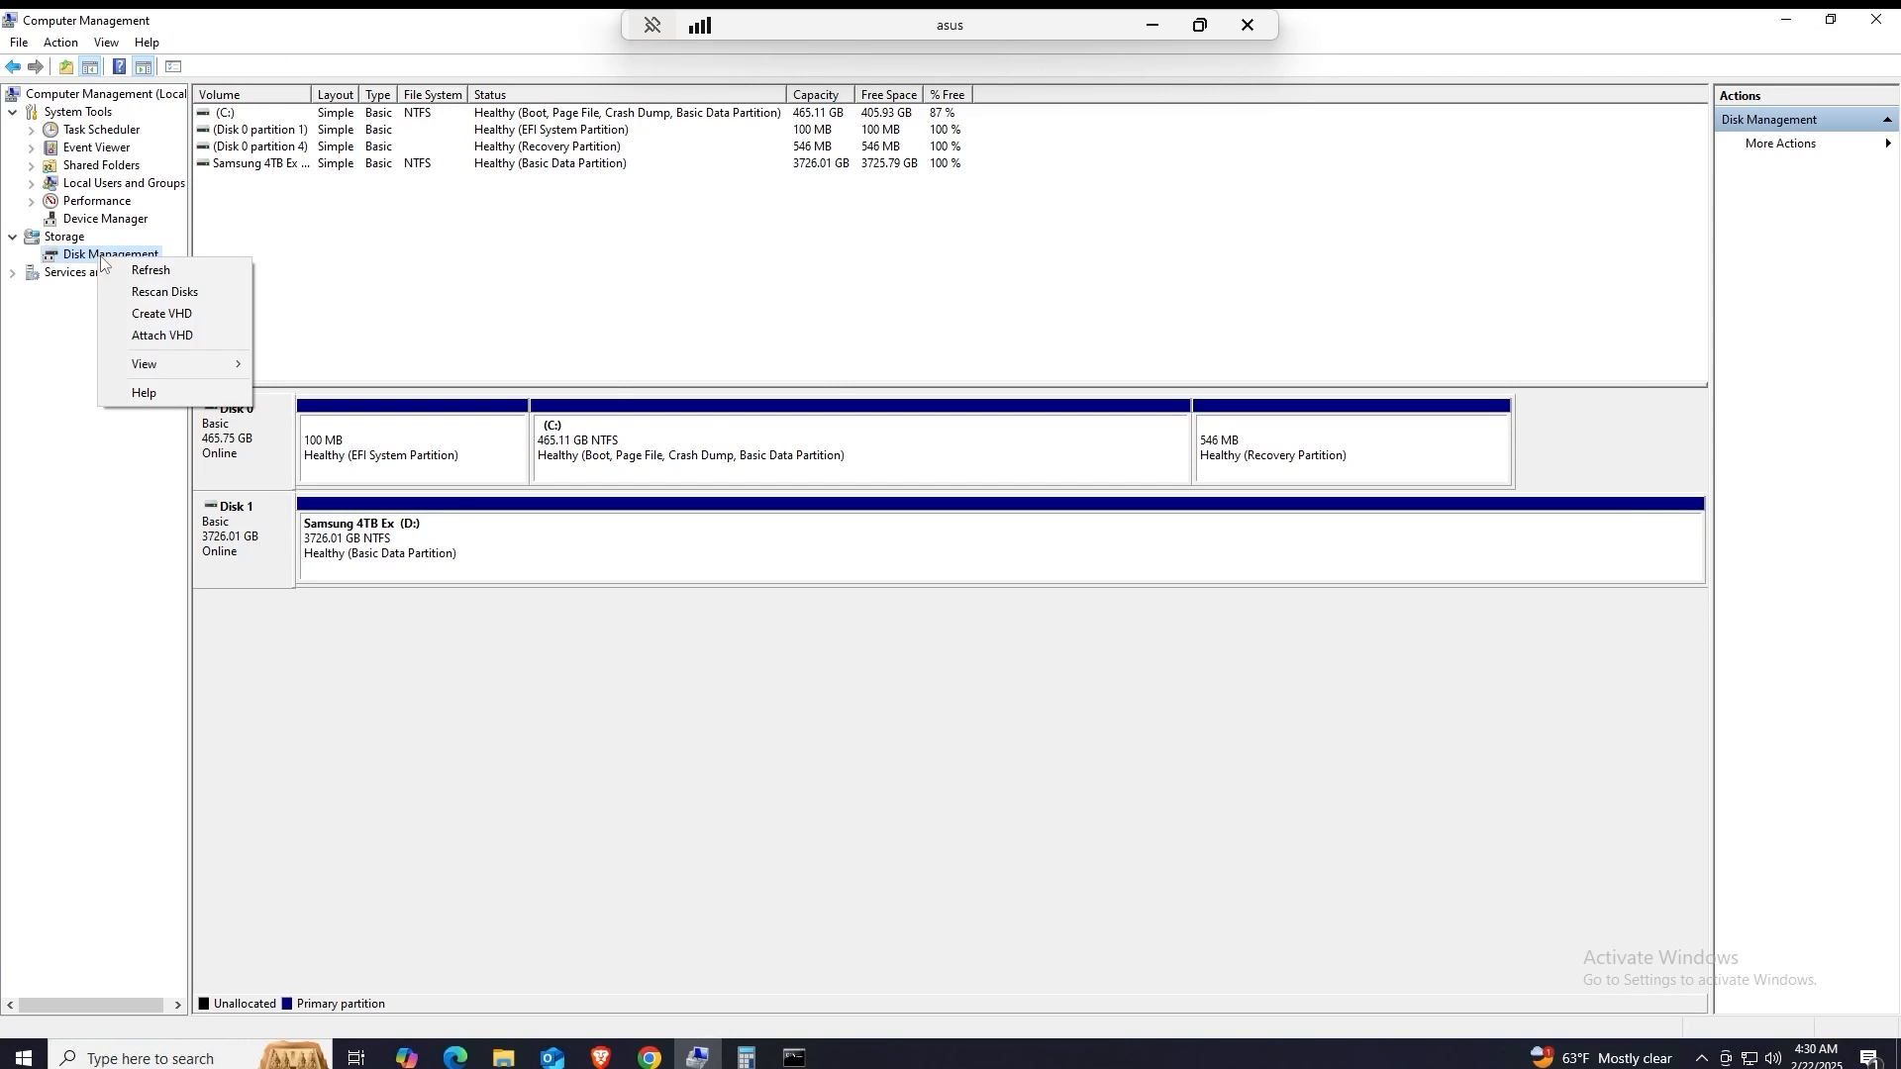
{"action": "left_click", "coordinate": [178, 293]}
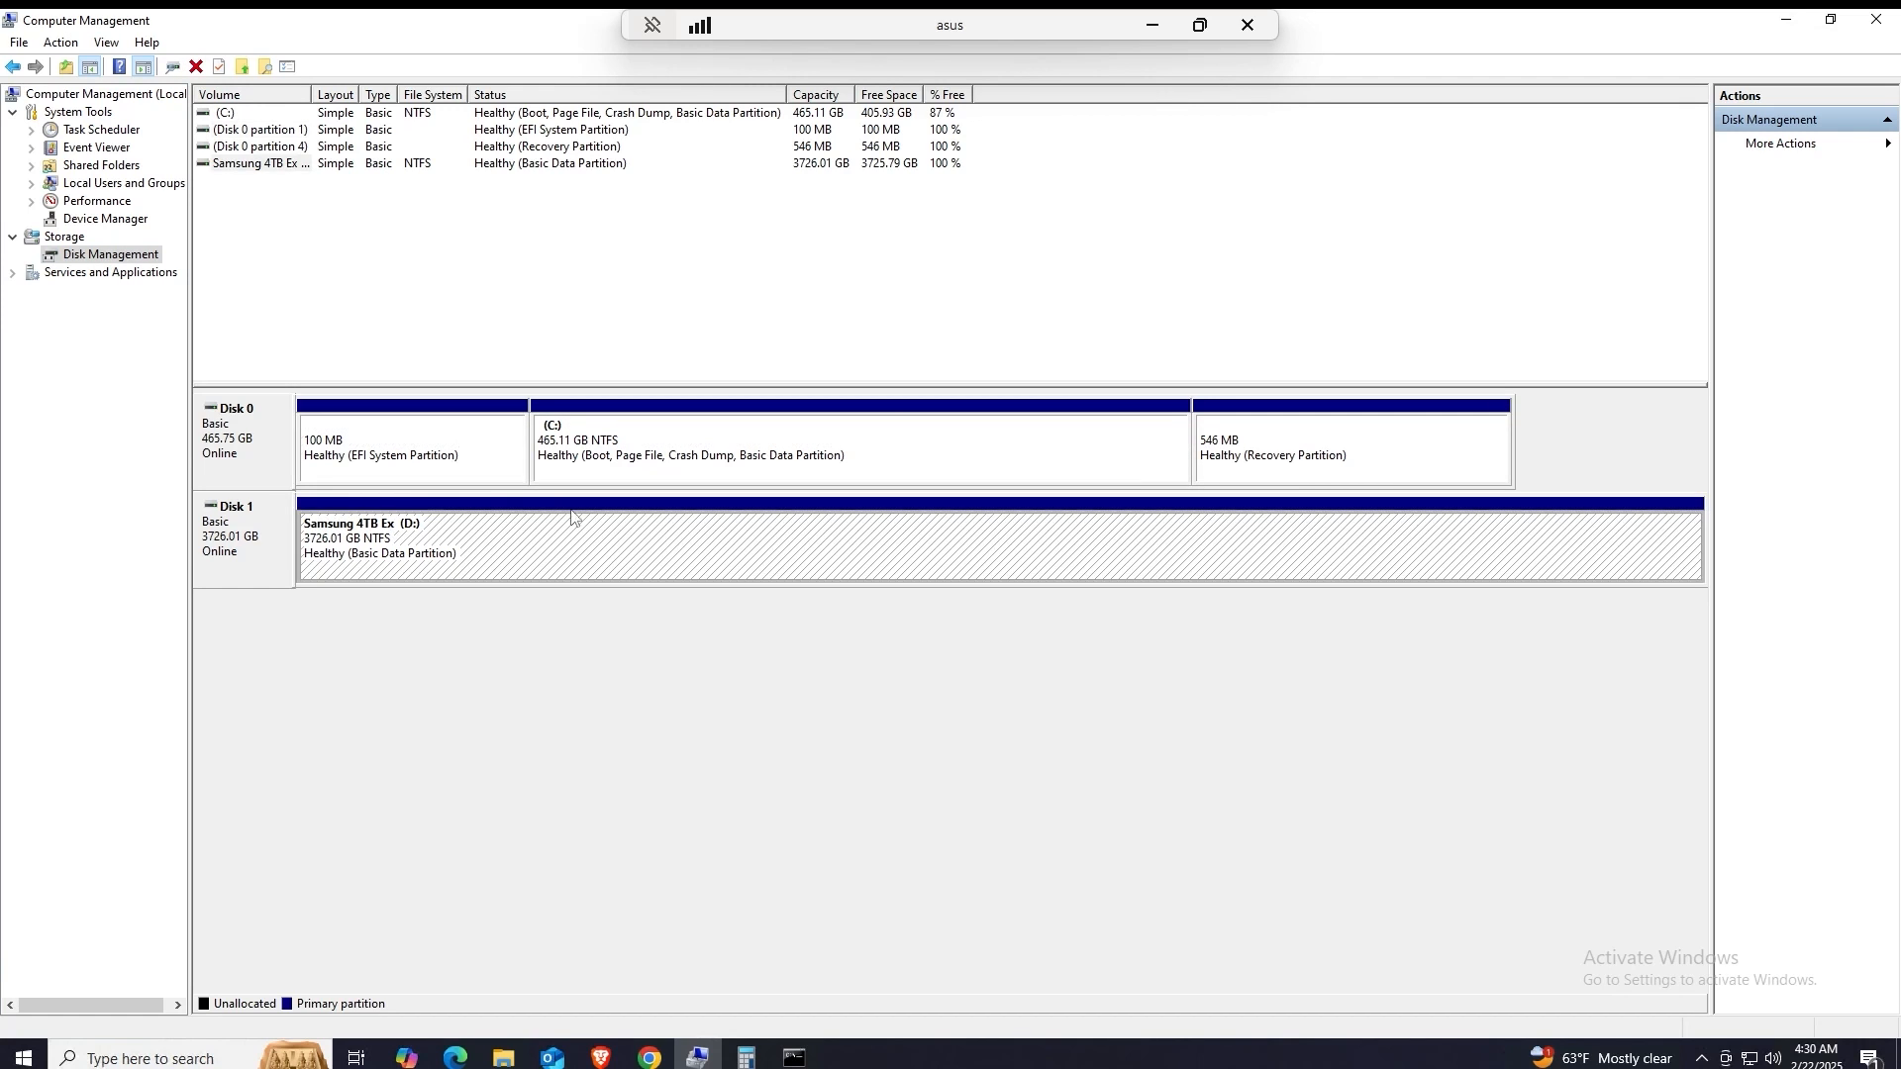
Step: Examine the partitions on Disk 0 and Disk 1 in Disk Management, and minimize the Computer Management window
{"action": "left_click", "coordinate": [1371, 569]}
{"action": "left_click", "coordinate": [1368, 474]}
{"action": "left_click", "coordinate": [1068, 471]}
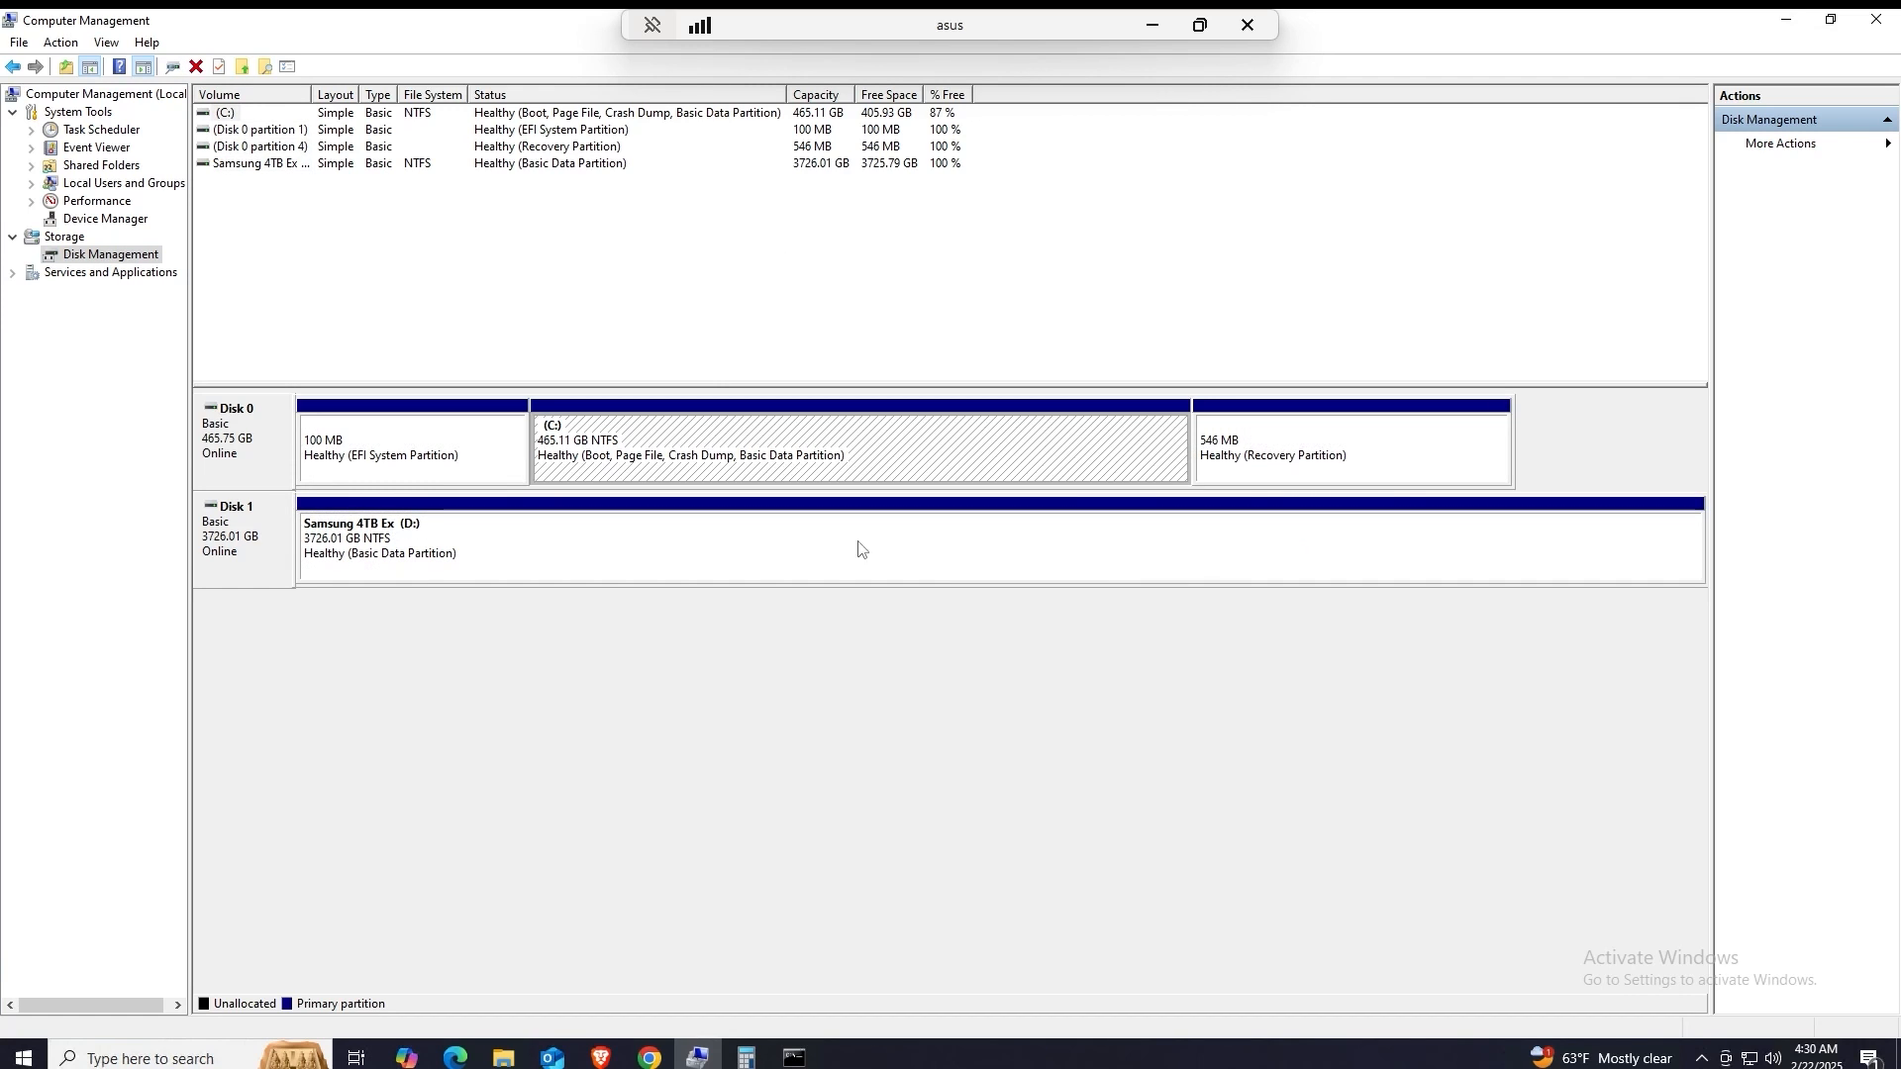
{"action": "left_click", "coordinate": [657, 571]}
{"action": "left_click", "coordinate": [396, 472]}
{"action": "left_click", "coordinate": [735, 427]}
{"action": "left_click", "coordinate": [1390, 473]}
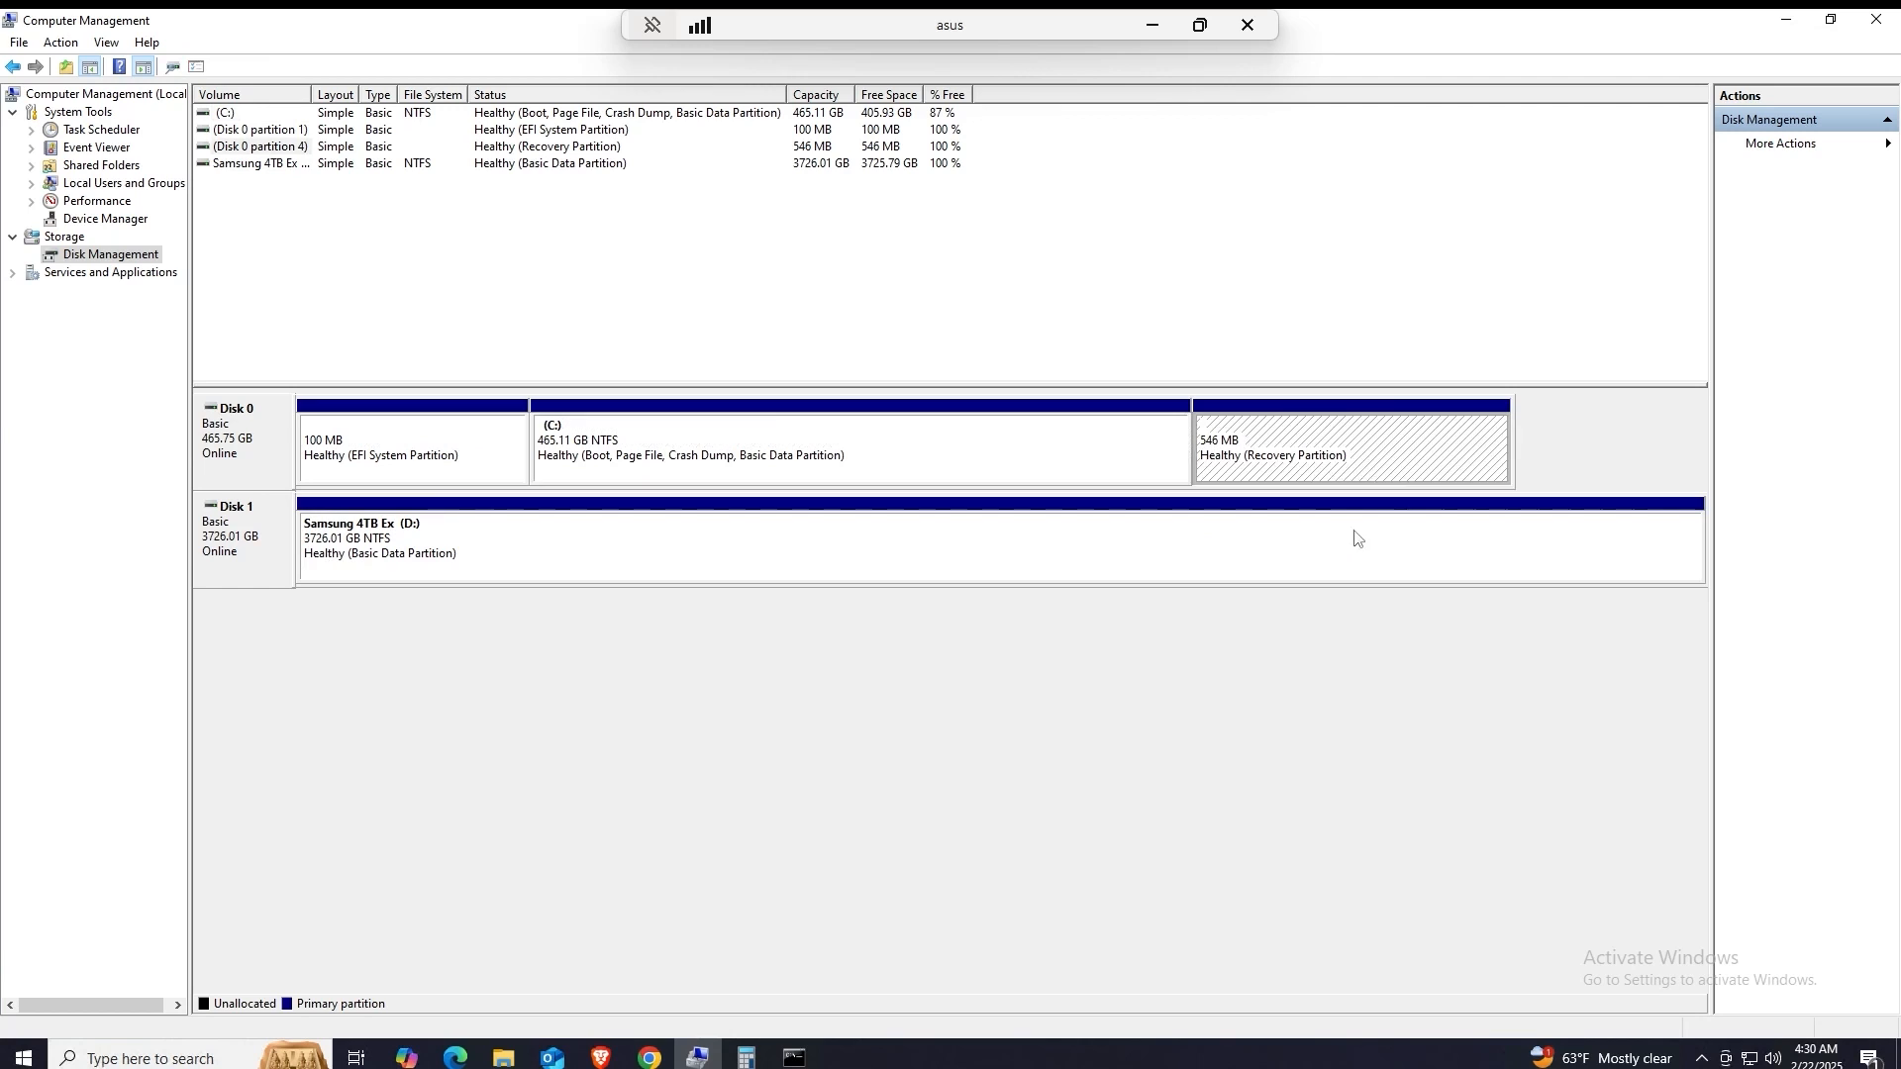
{"action": "left_click", "coordinate": [1353, 534]}
{"action": "left_click", "coordinate": [982, 527]}
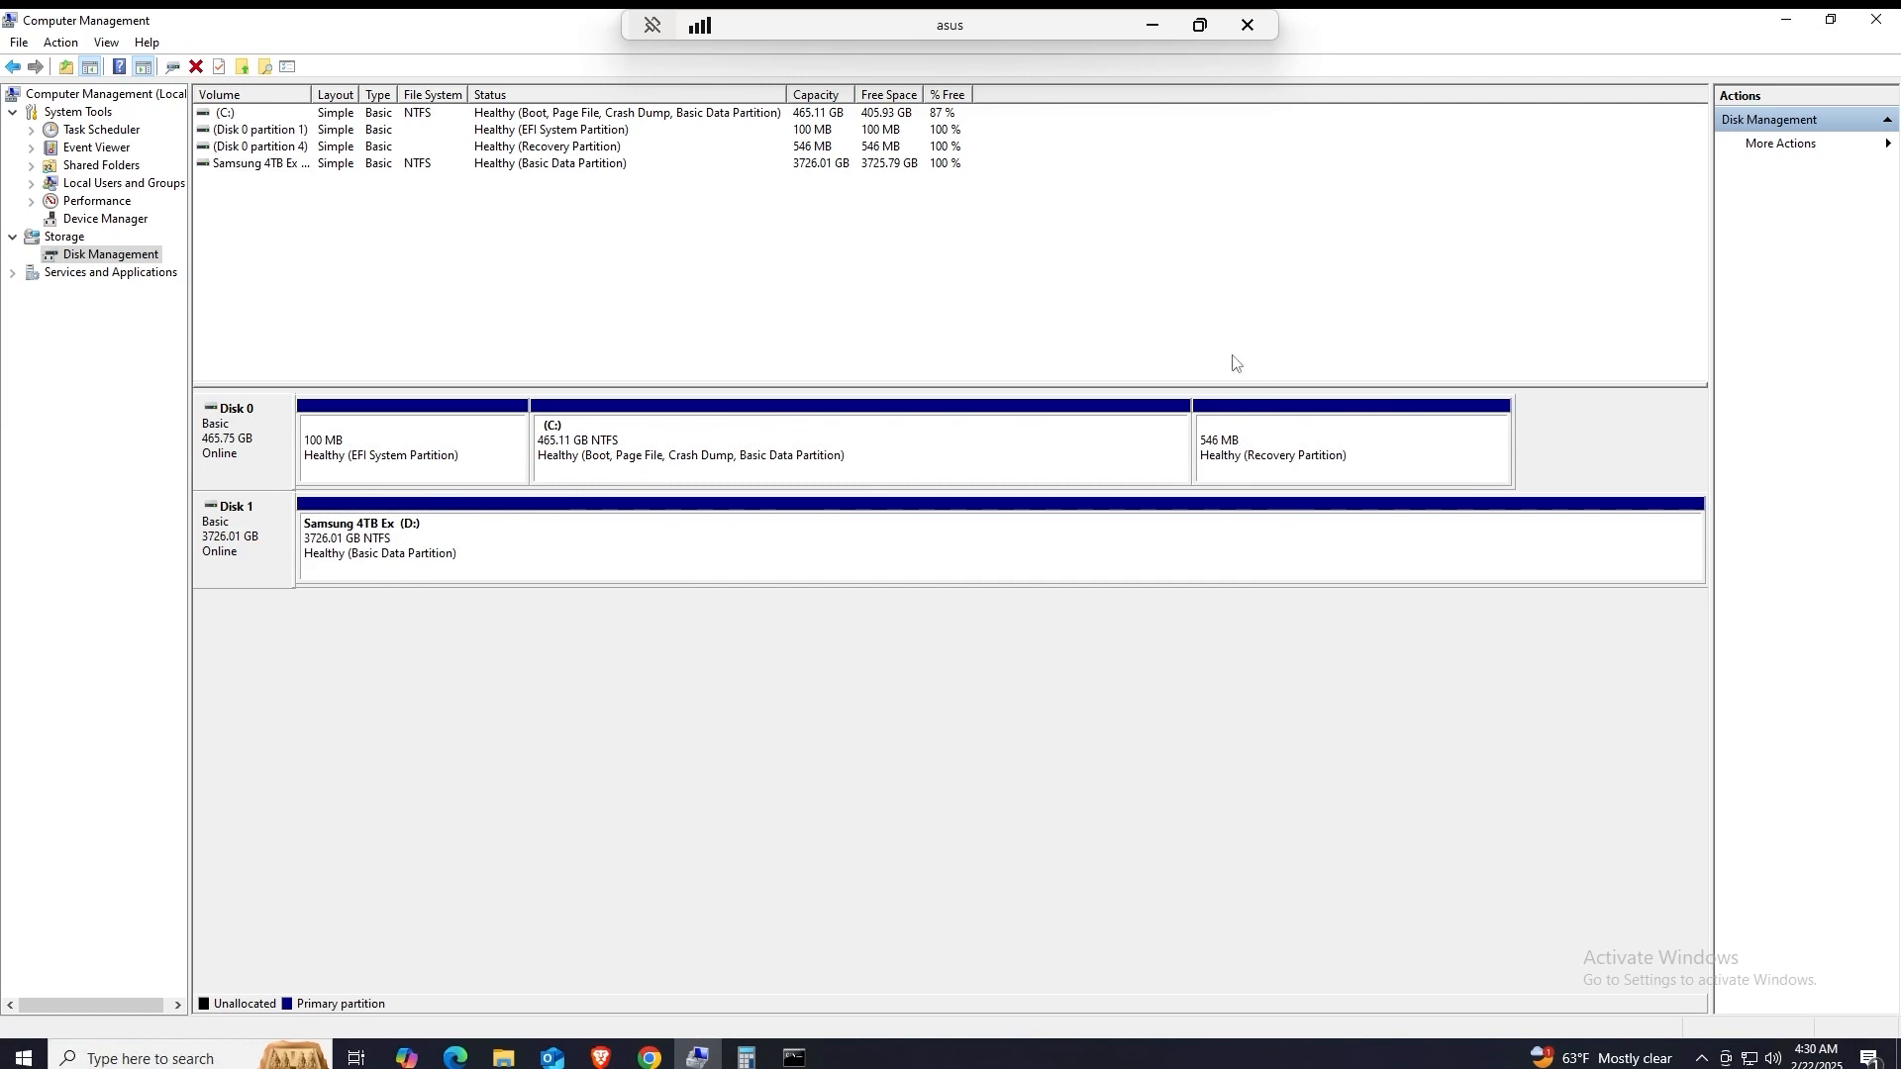
{"action": "left_click", "coordinate": [1789, 20]}
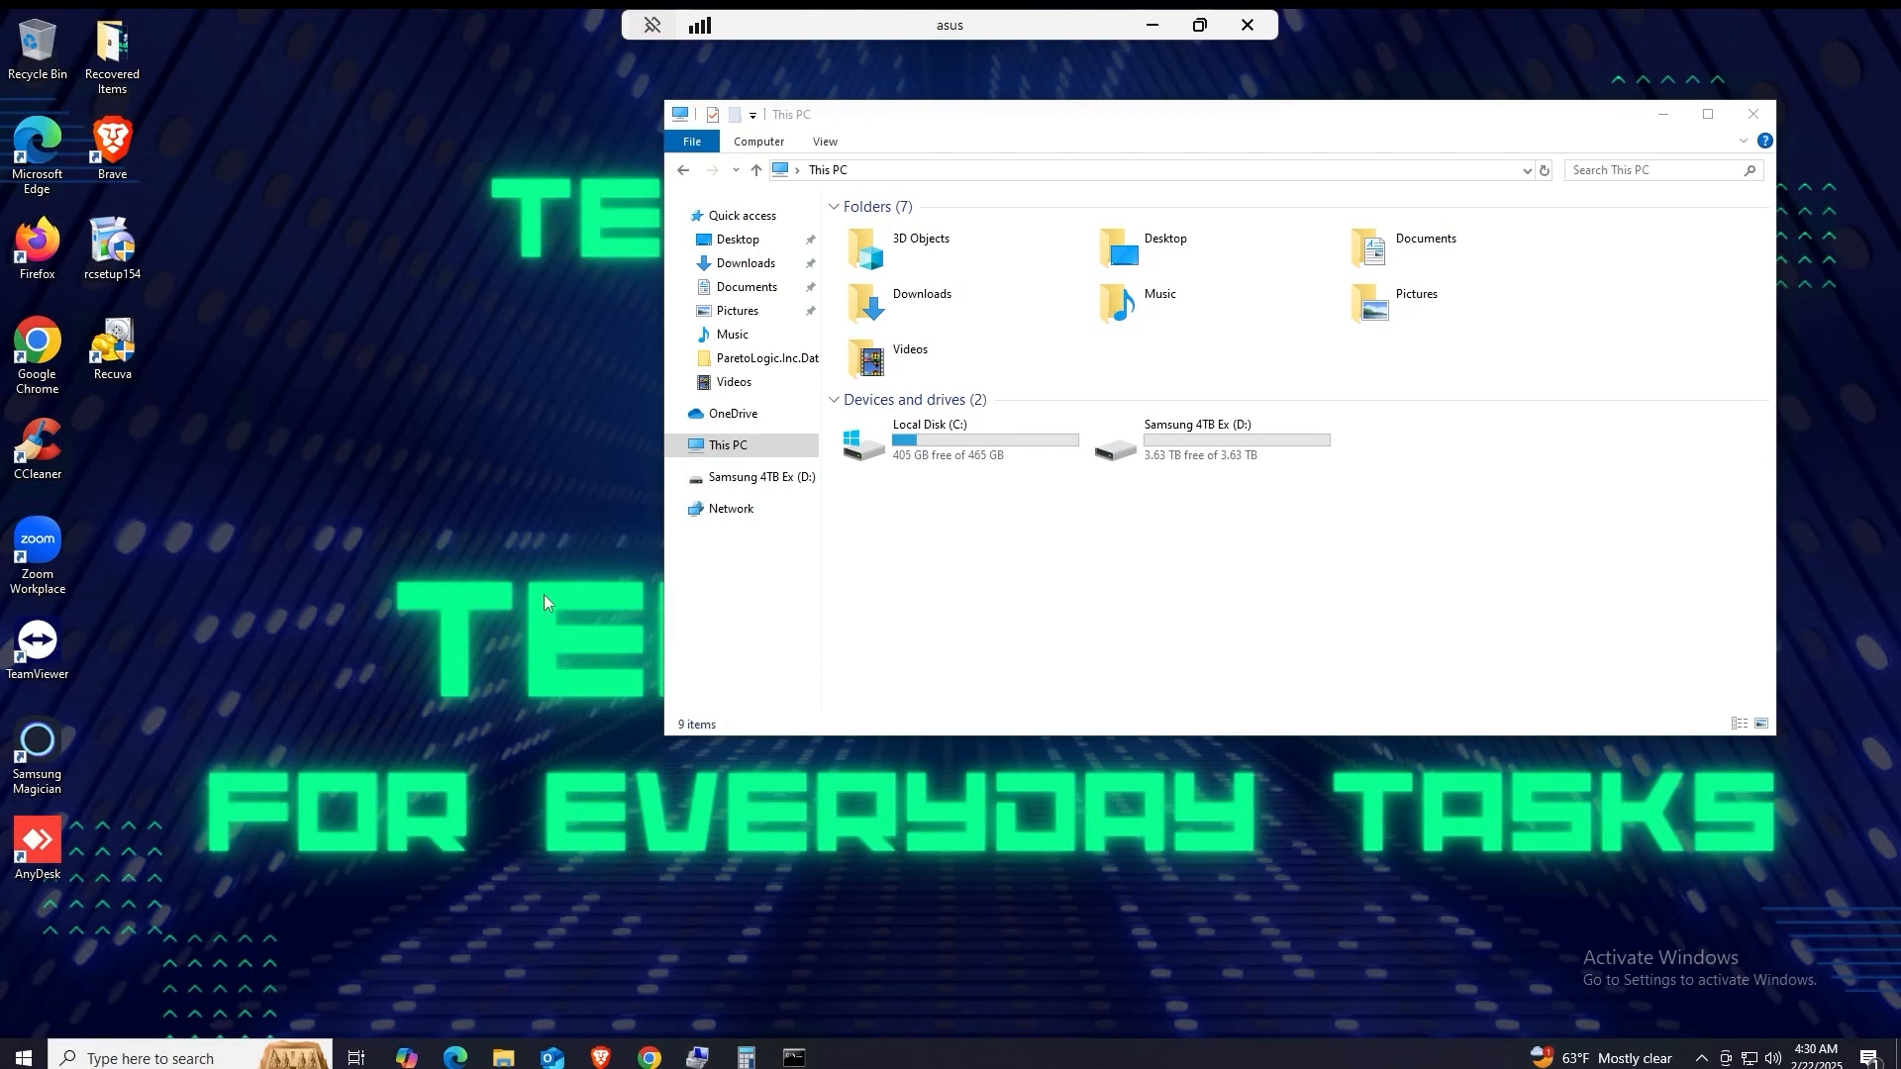